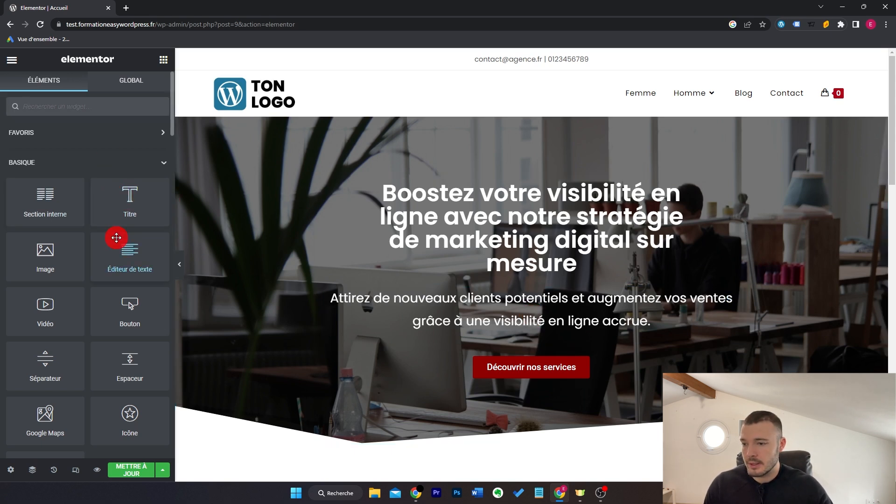
# Step: Drop the PRO Form widget into the empty section just above the dark footer
pyautogui.scroll(-10, 117, 237)
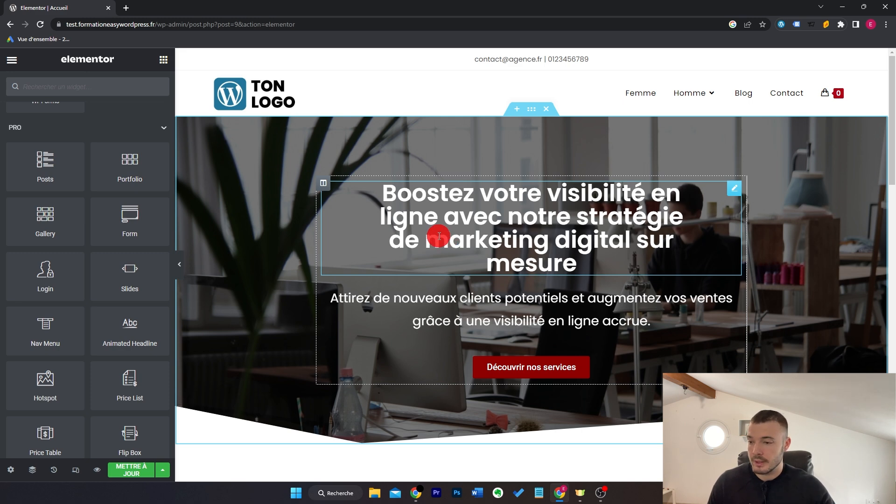
pyautogui.scroll(-20, 521, 251)
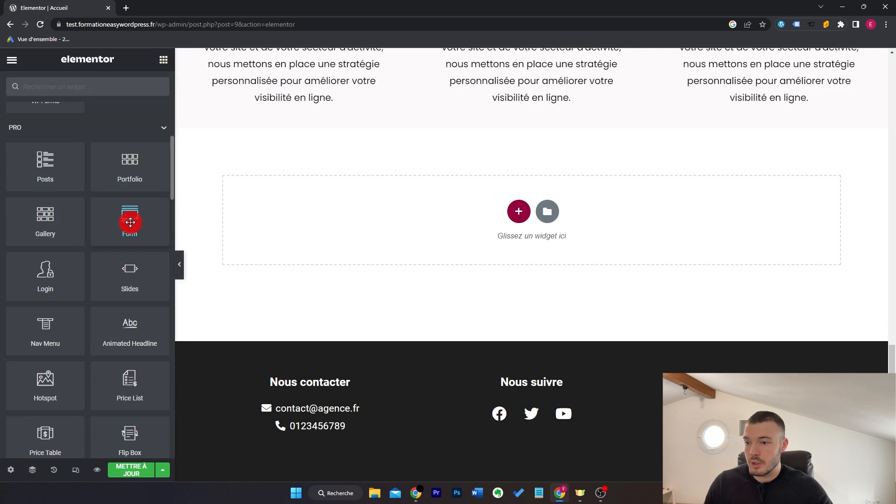
pyautogui.moveTo(128, 226); pyautogui.dragTo(376, 226)
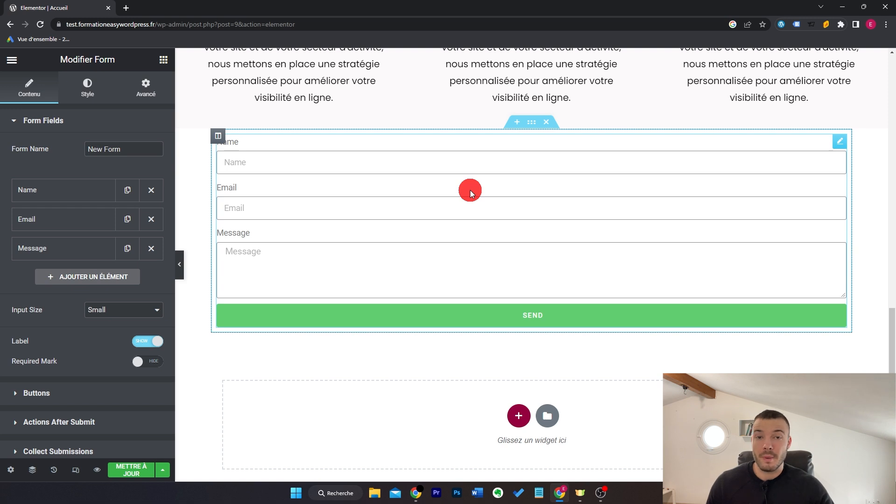
# Step: Name the form Contact and make the first field a required, 50%-width Prénom field
pyautogui.moveTo(139, 148); pyautogui.dragTo(39, 165)
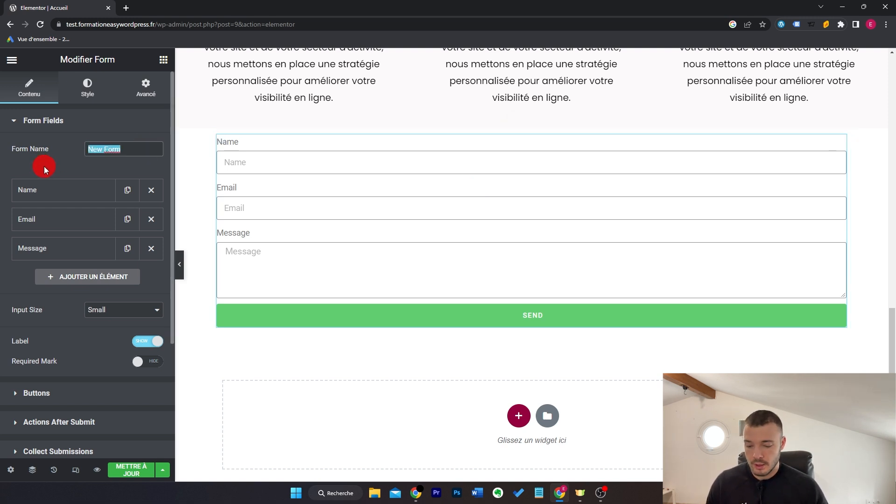
pyautogui.write('Contact')
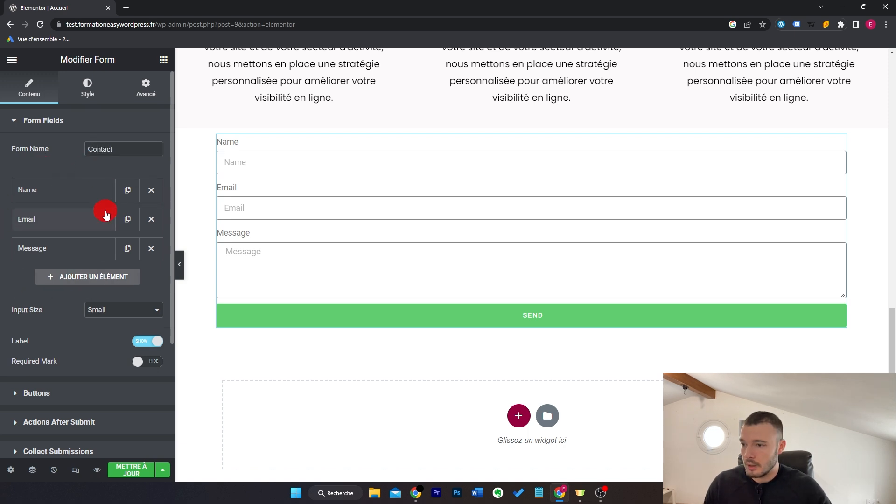
pyautogui.click(75, 198)
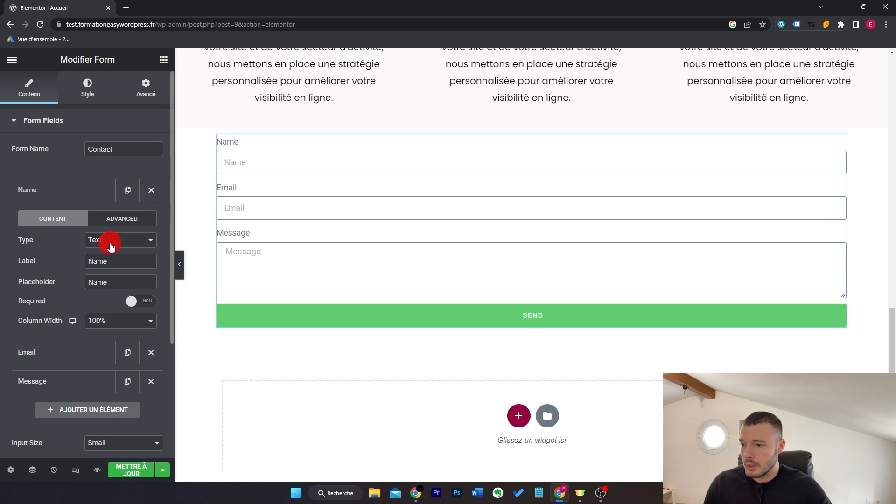
pyautogui.doubleClick(114, 260)
pyautogui.write('Prénom')
pyautogui.doubleClick(130, 280)
pyautogui.write('Prénom')
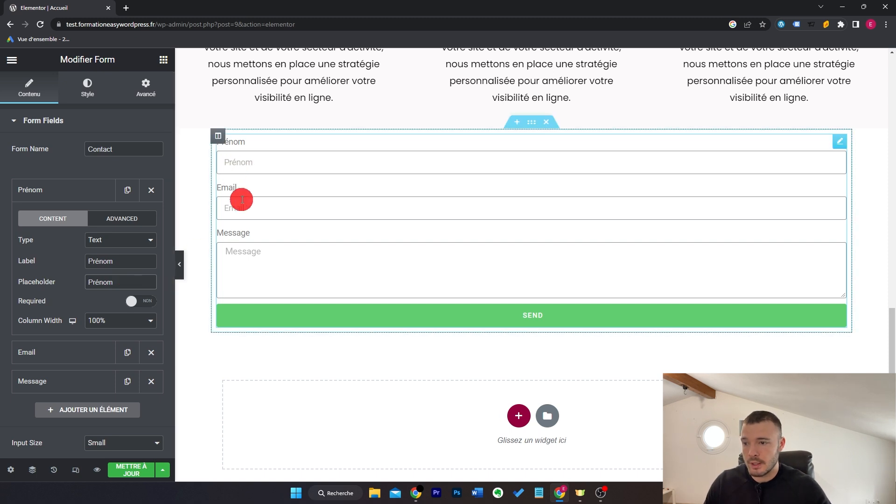
pyautogui.click(147, 304)
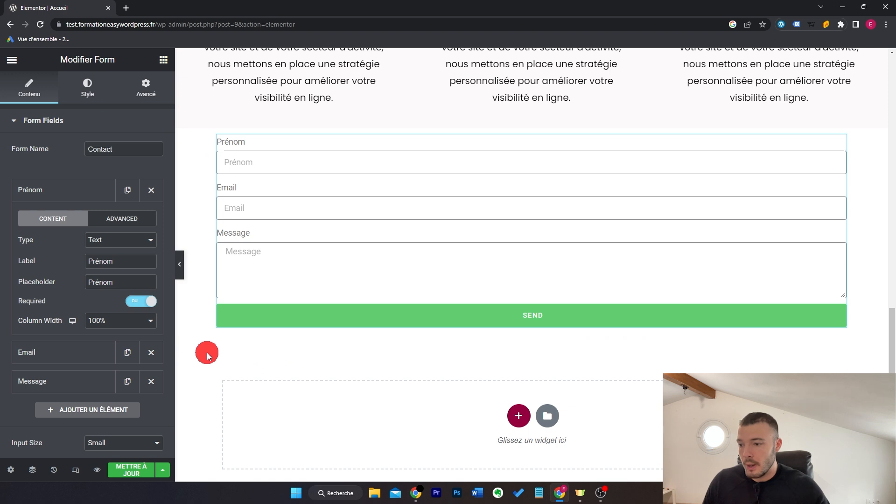
pyautogui.click(140, 327)
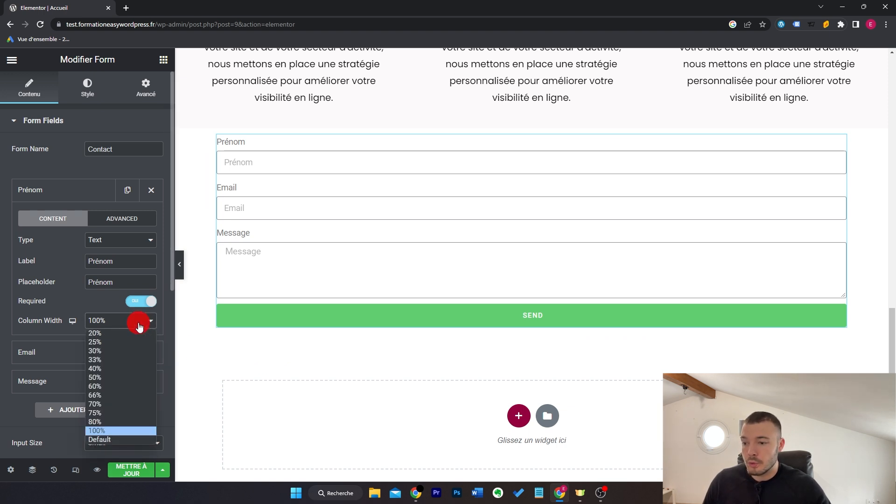
pyautogui.click(130, 378)
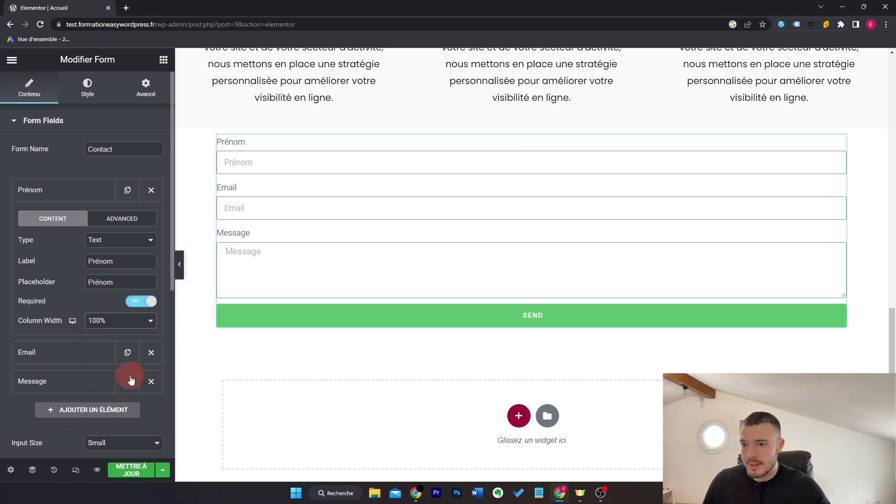
pyautogui.click(86, 194)
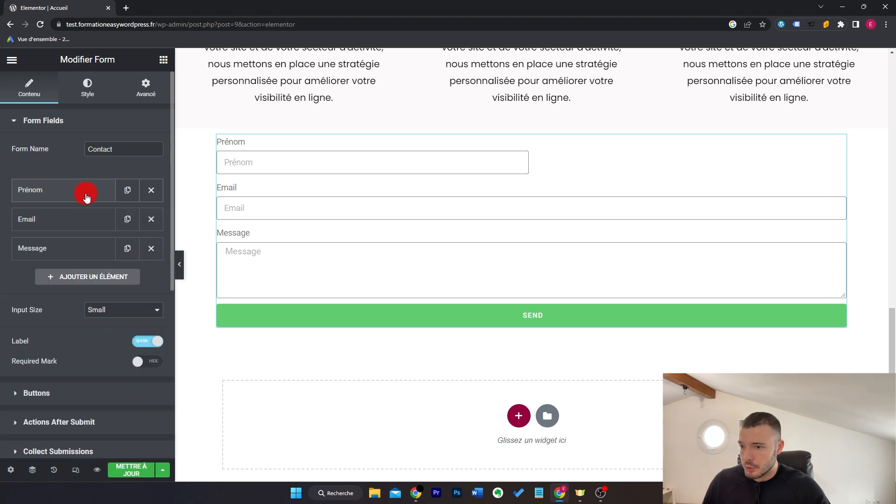
# Step: Duplicate the Prénom field and relabel the copy Nom
pyautogui.click(128, 192)
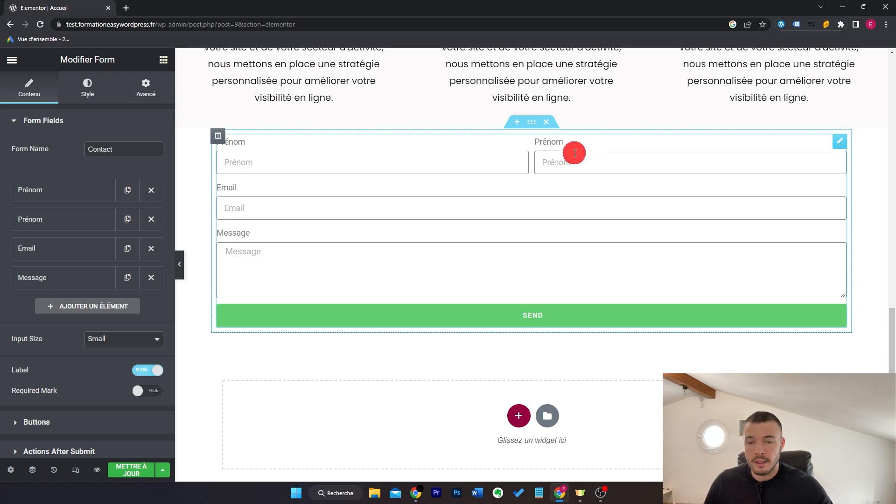
pyautogui.click(39, 223)
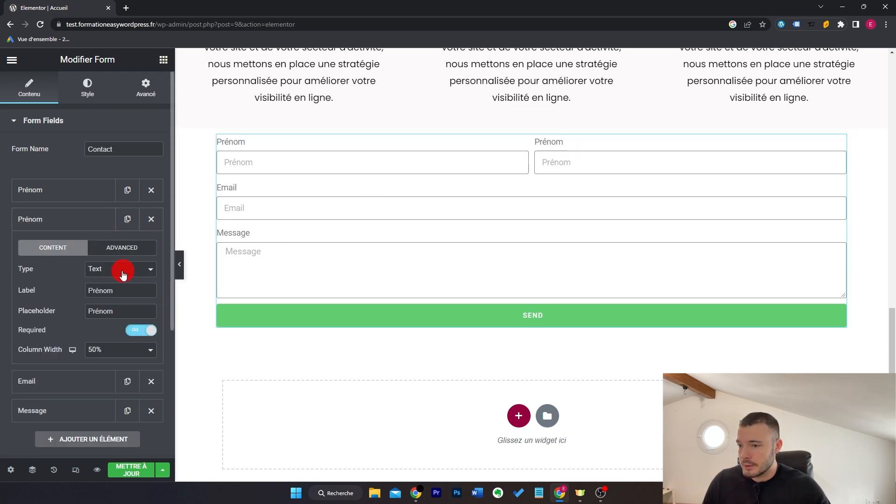
pyautogui.doubleClick(133, 290)
pyautogui.write('Nom')
pyautogui.doubleClick(136, 309)
# Step: Give the Nom field the Nom placeholder and set field labels to Hide, with Required Mark off
pyautogui.write('Nom')
pyautogui.click(146, 270)
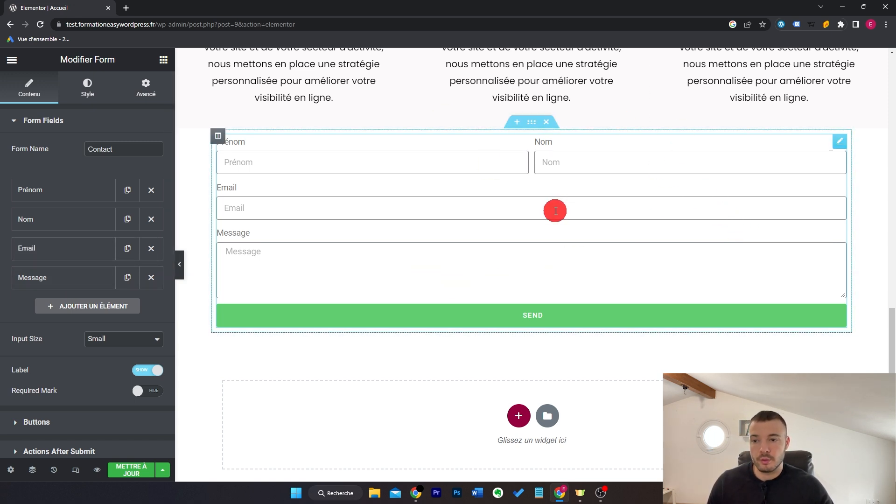
pyautogui.click(146, 370)
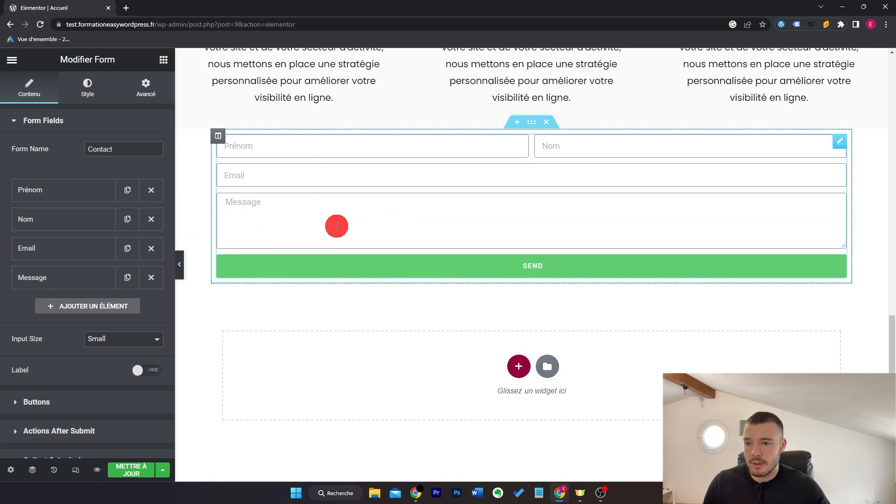
pyautogui.click(146, 371)
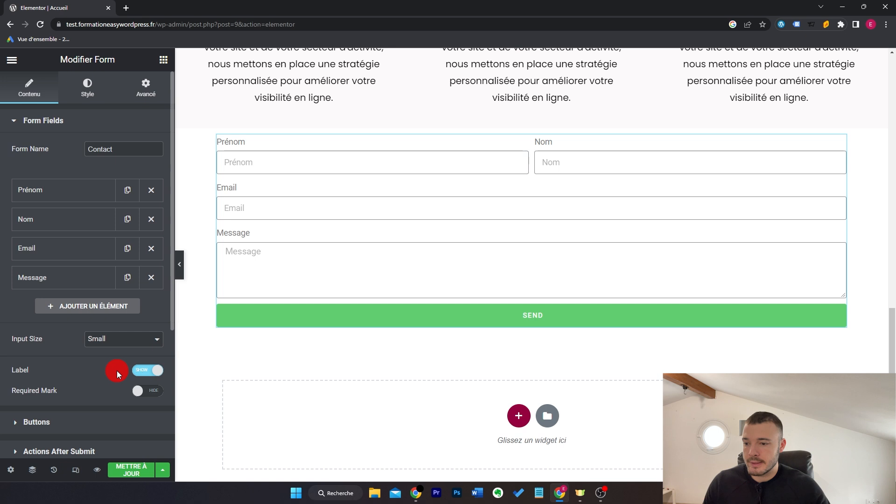
pyautogui.click(148, 391)
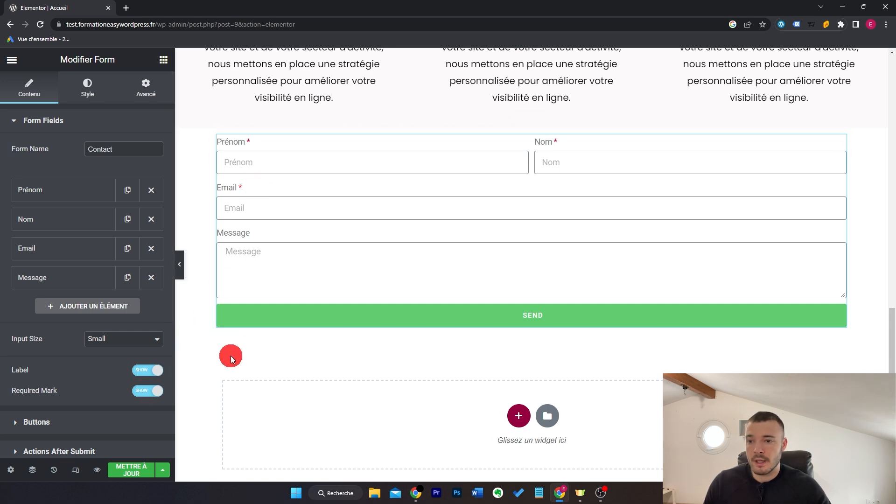
pyautogui.click(154, 392)
pyautogui.click(156, 370)
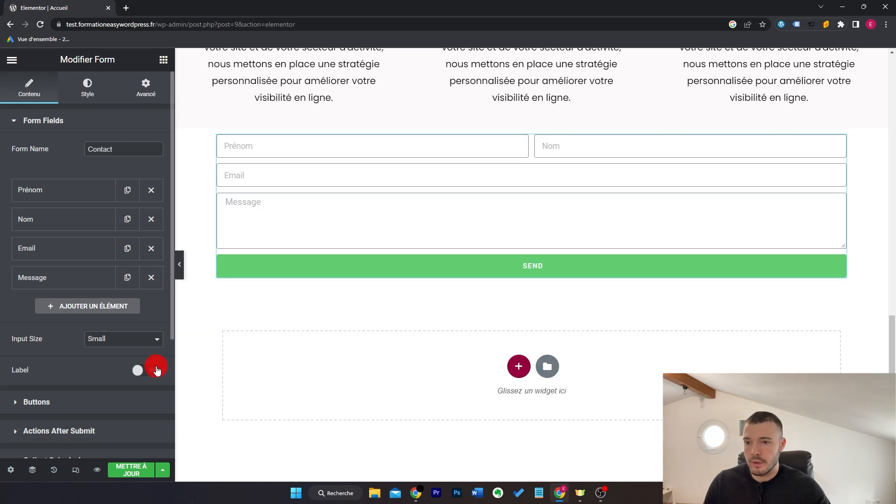
# Step: Change the submit button text from Send to 'Envoyer mon message'
pyautogui.scroll(-4, 92, 234)
pyautogui.click(92, 233)
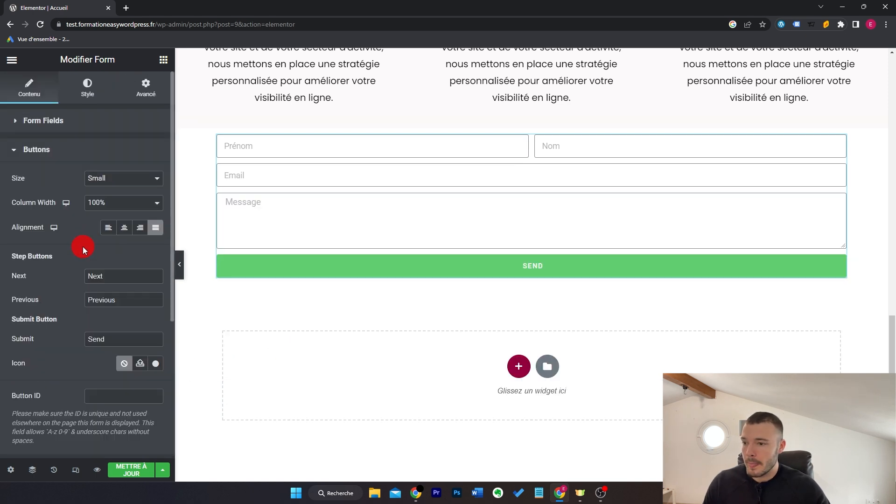
pyautogui.moveTo(108, 338); pyautogui.dragTo(68, 339)
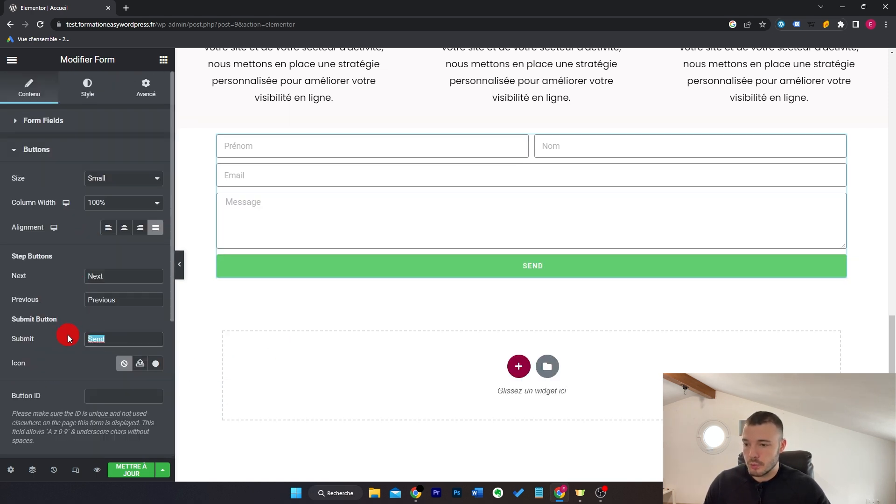
pyautogui.write('Envoyer ')
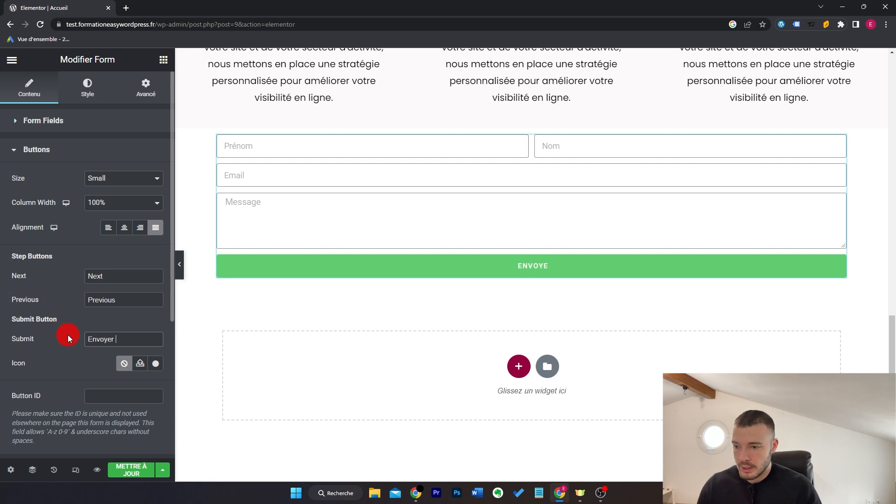
pyautogui.write('mon message')
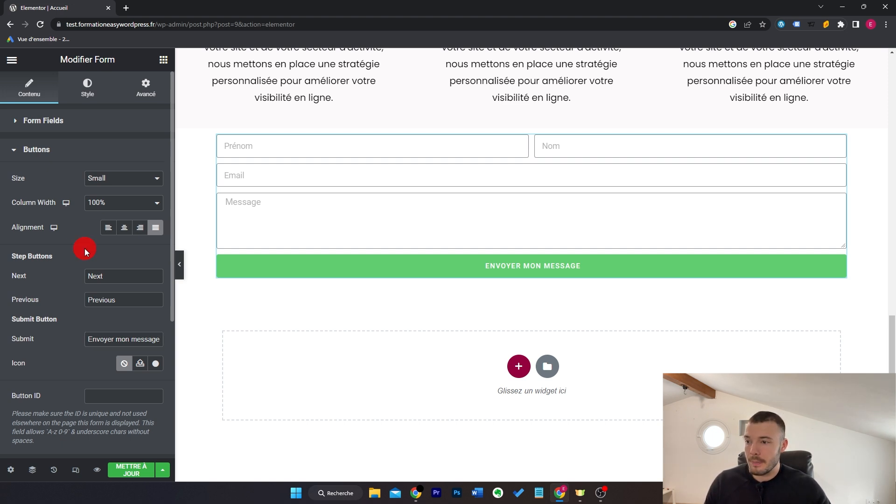
# Step: Keep the submit button small, justify it, and set its column width to 100%
pyautogui.click(126, 181)
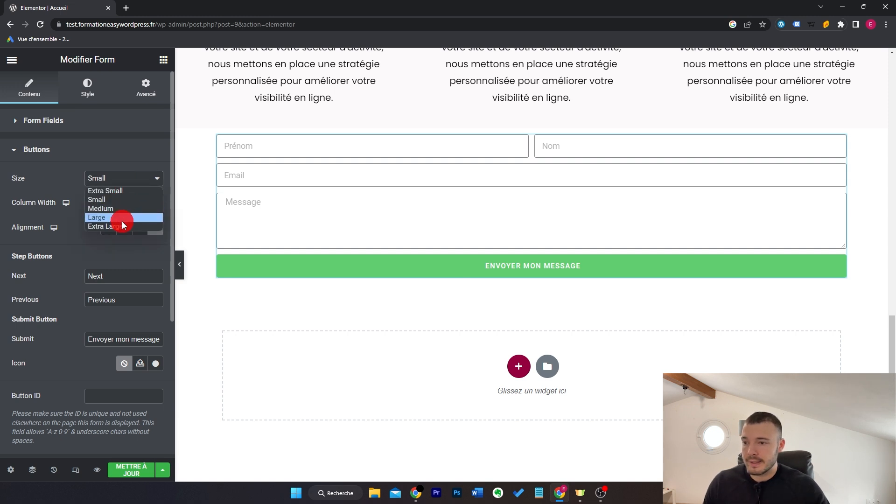
pyautogui.click(125, 208)
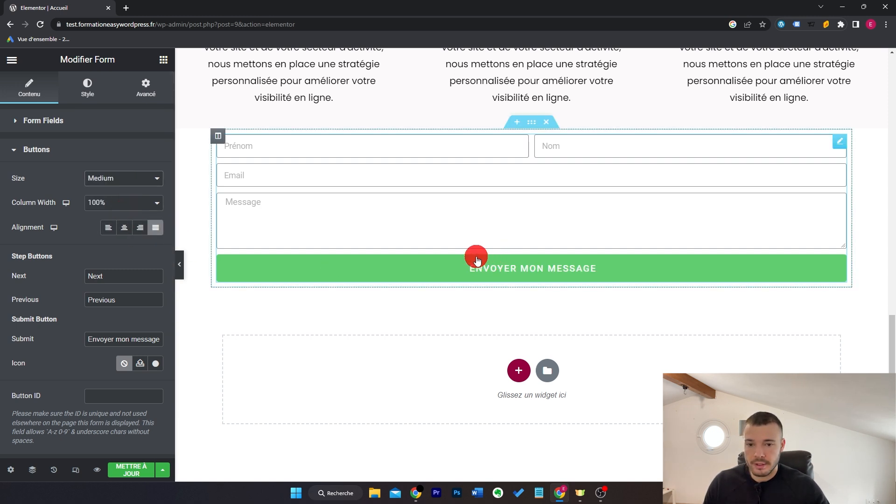
pyautogui.click(137, 183)
pyautogui.click(132, 199)
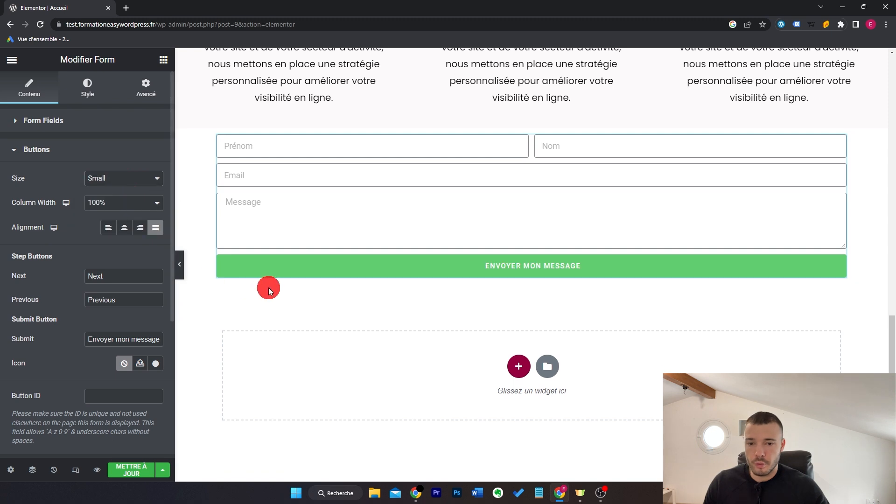
pyautogui.click(104, 205)
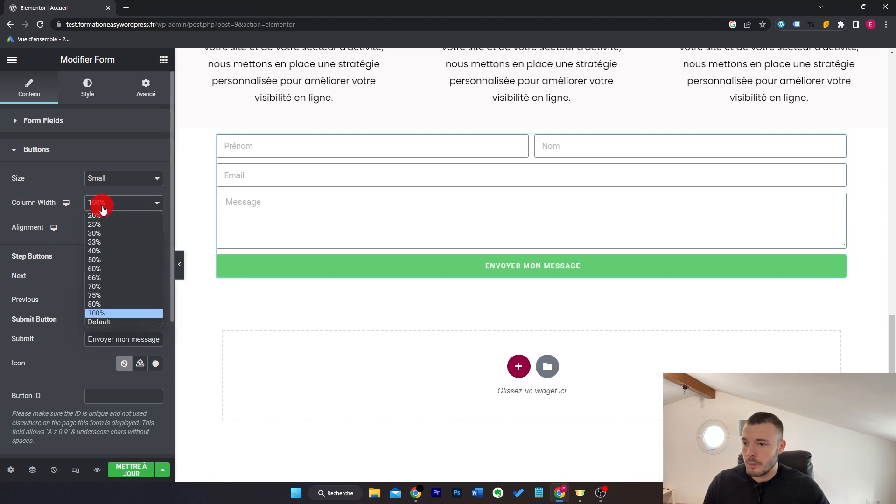
pyautogui.click(105, 260)
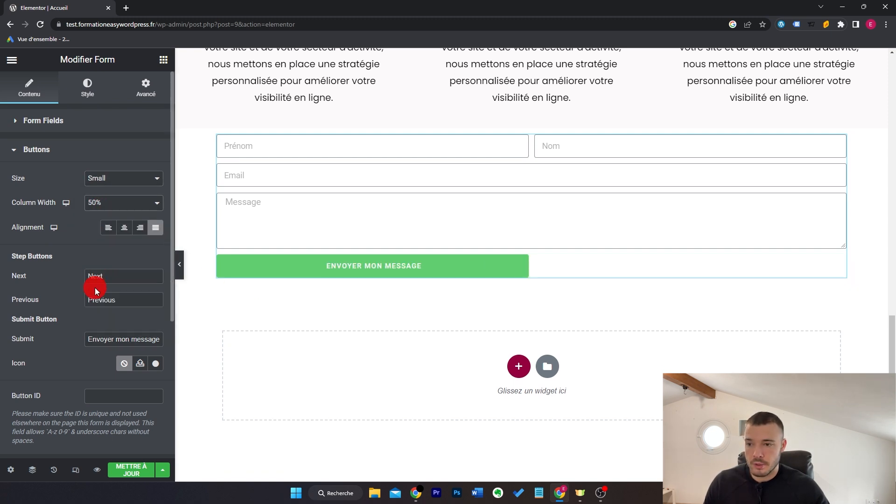
pyautogui.click(131, 233)
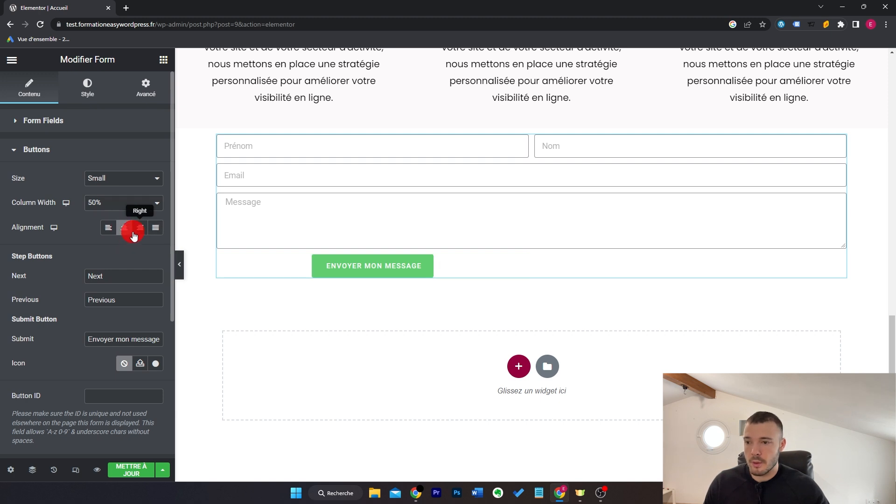
pyautogui.click(137, 233)
pyautogui.click(154, 234)
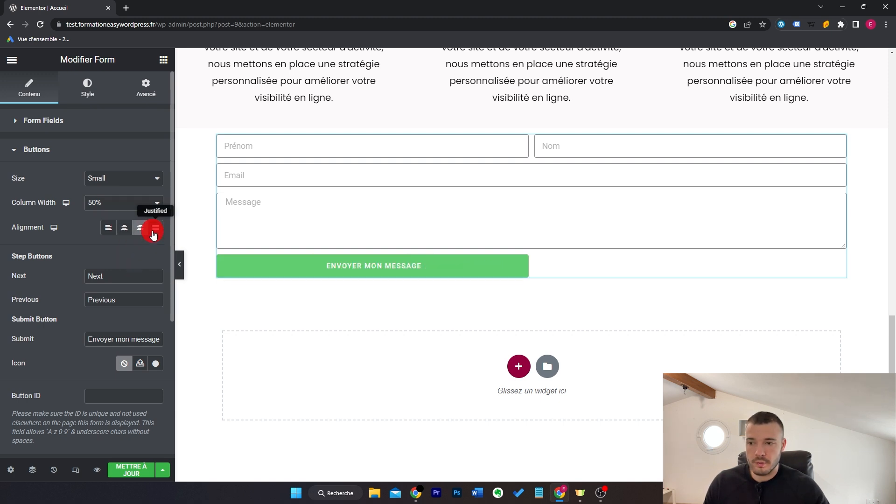
pyautogui.click(146, 212)
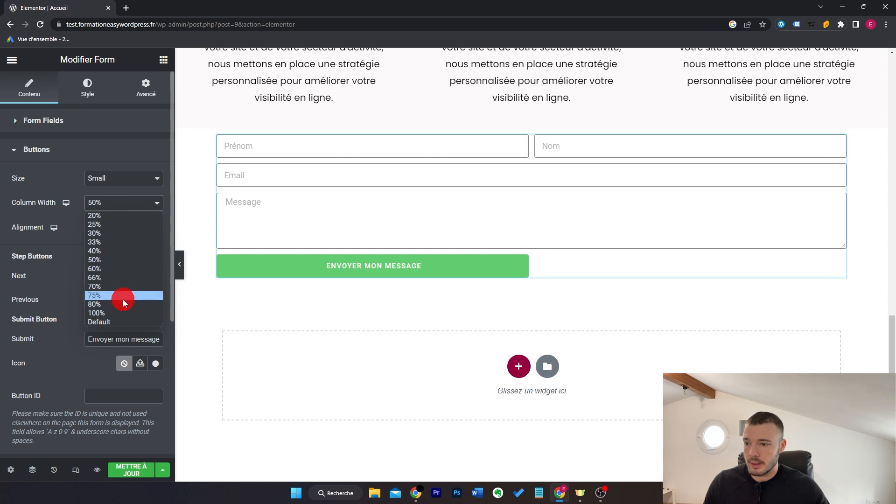
pyautogui.click(121, 313)
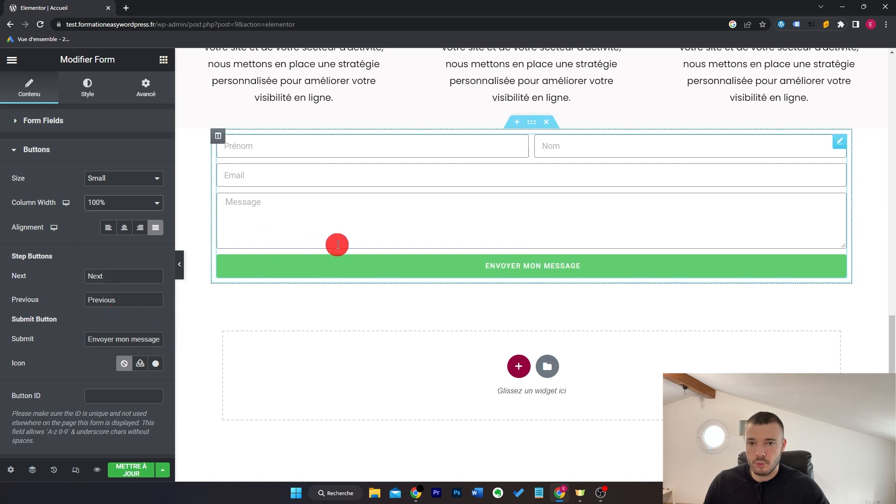
pyautogui.click(532, 125)
# Step: Narrow the section's Largeur slider to centre the form, then expand the form's Actions After Submit
pyautogui.moveTo(66, 189); pyautogui.dragTo(15, 187)
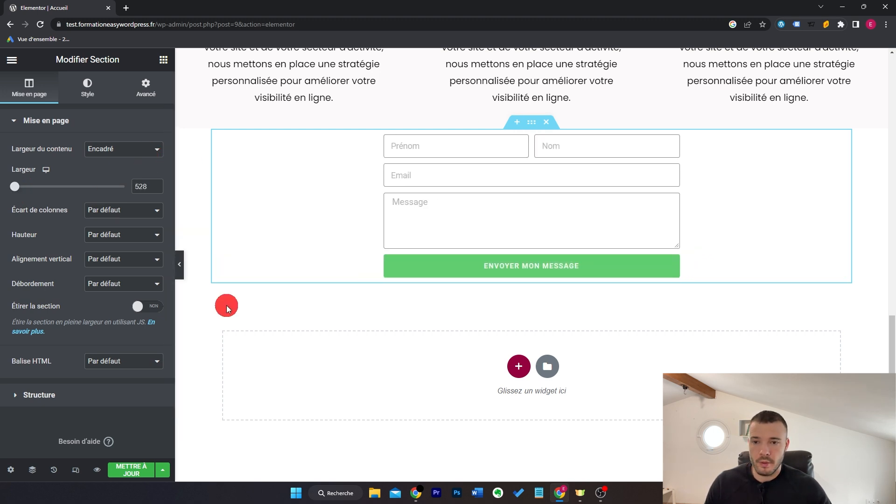
pyautogui.click(672, 143)
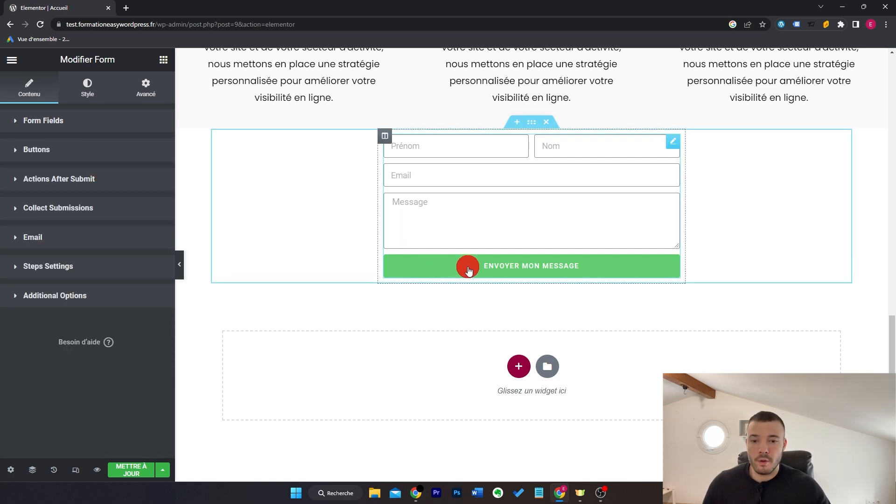
pyautogui.click(119, 185)
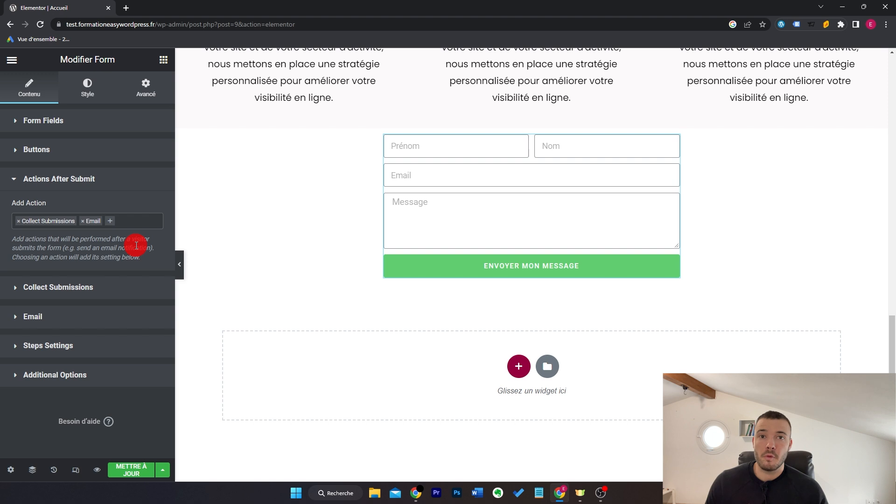
# Step: Add a Redirect after-submit action, inspect it, then remove it
pyautogui.click(146, 221)
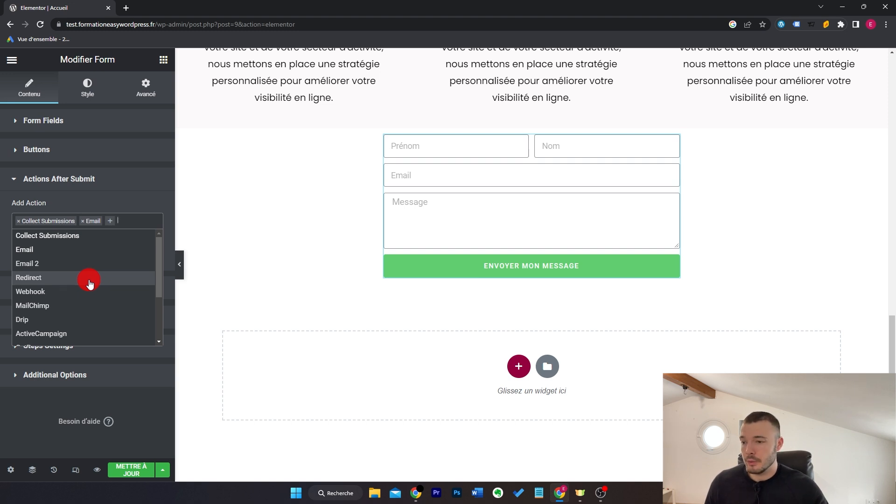
pyautogui.click(62, 280)
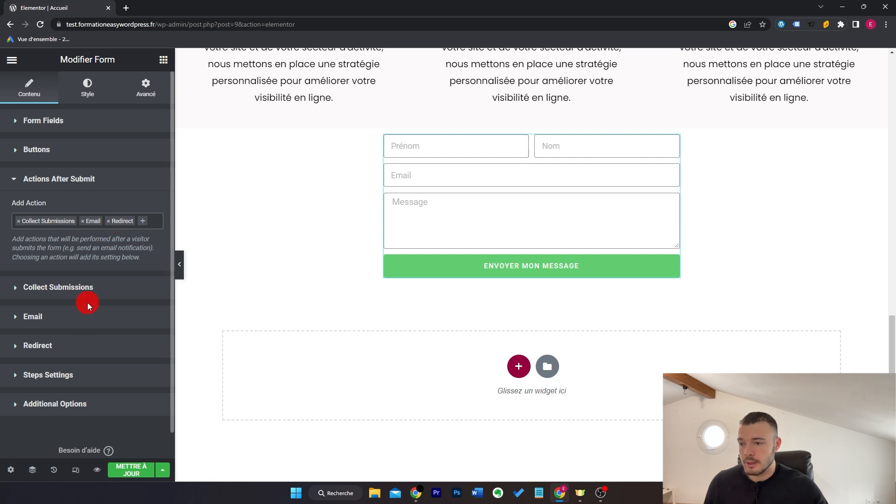
pyautogui.click(62, 346)
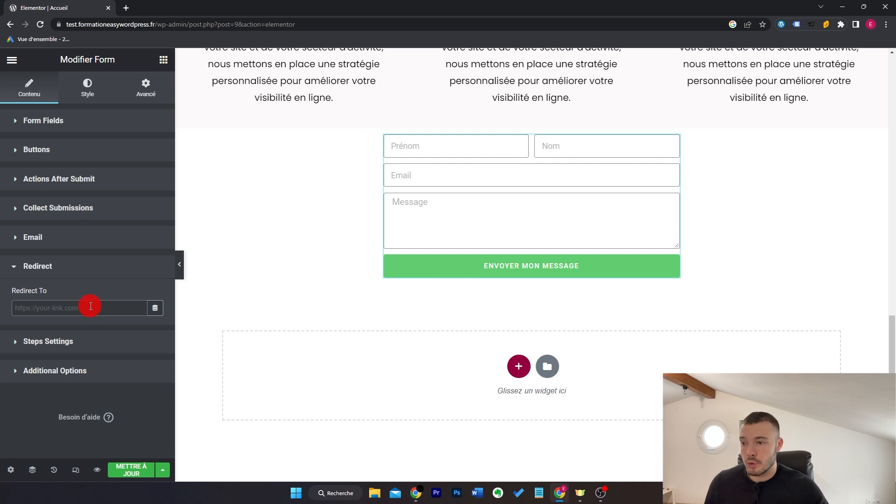
pyautogui.click(82, 179)
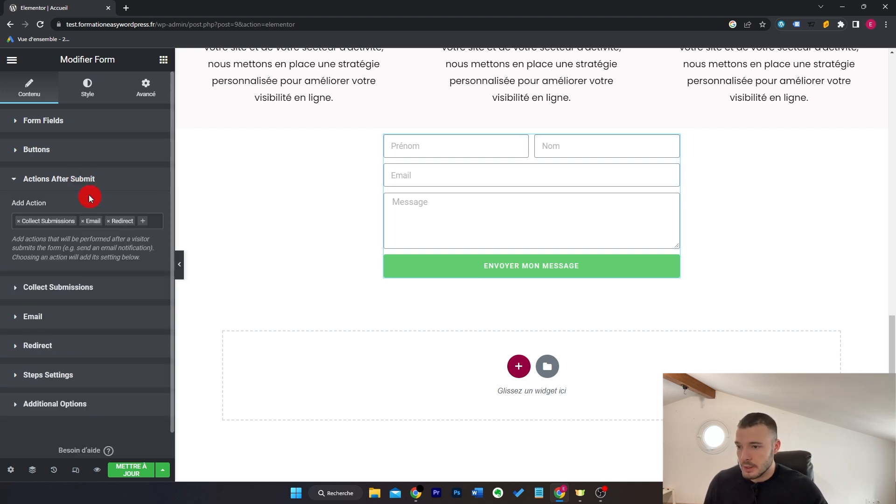
pyautogui.click(108, 223)
# Step: Add MailChimp as an after-submit action and open its API Key choices
pyautogui.scroll(-2, 124, 273)
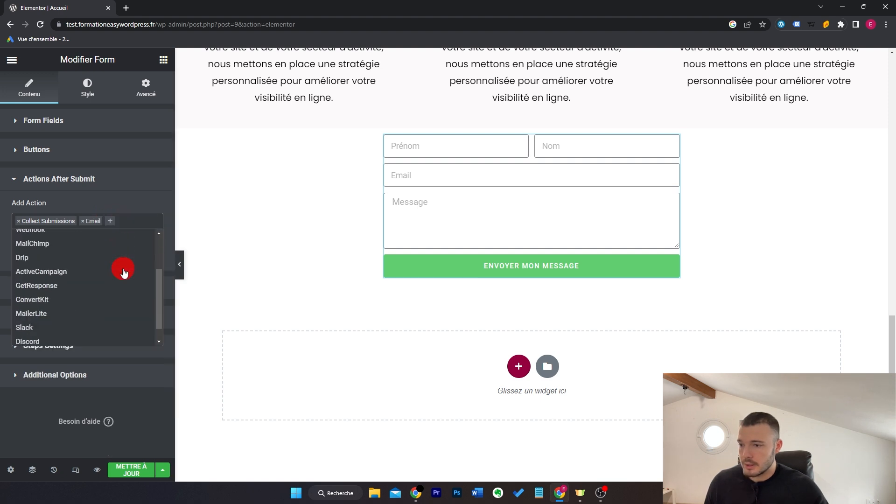
pyautogui.click(103, 244)
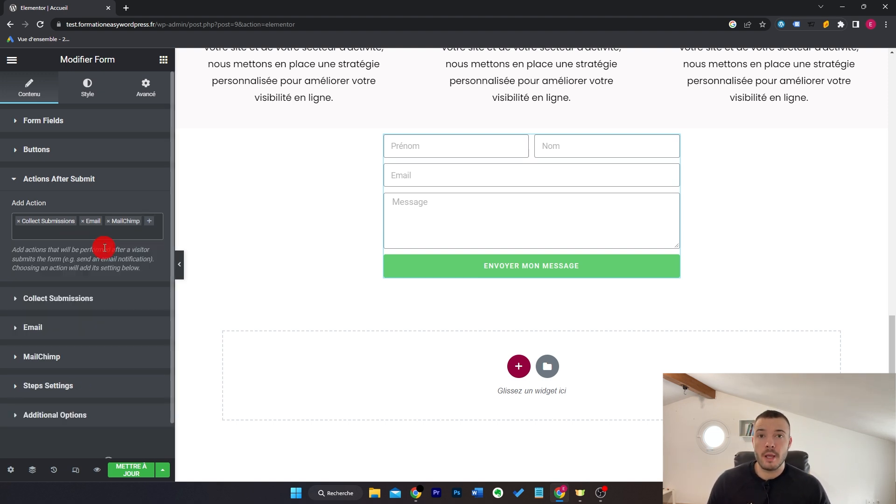
pyautogui.click(90, 358)
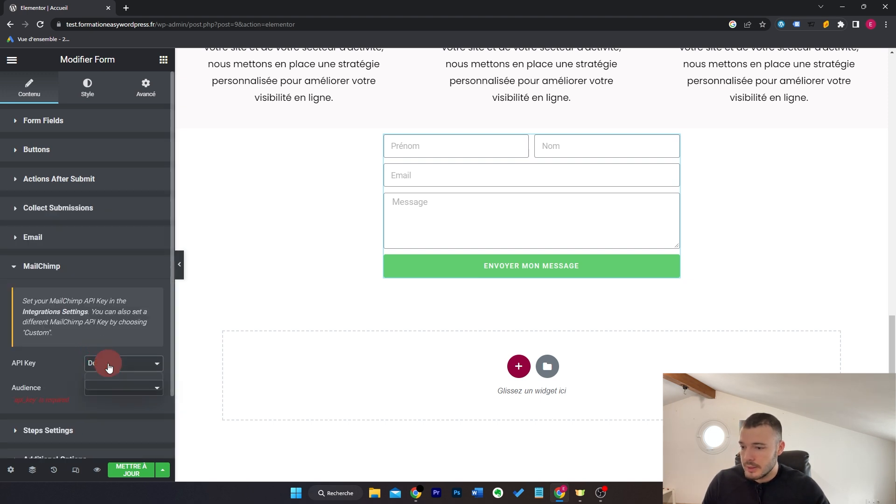
pyautogui.click(105, 363)
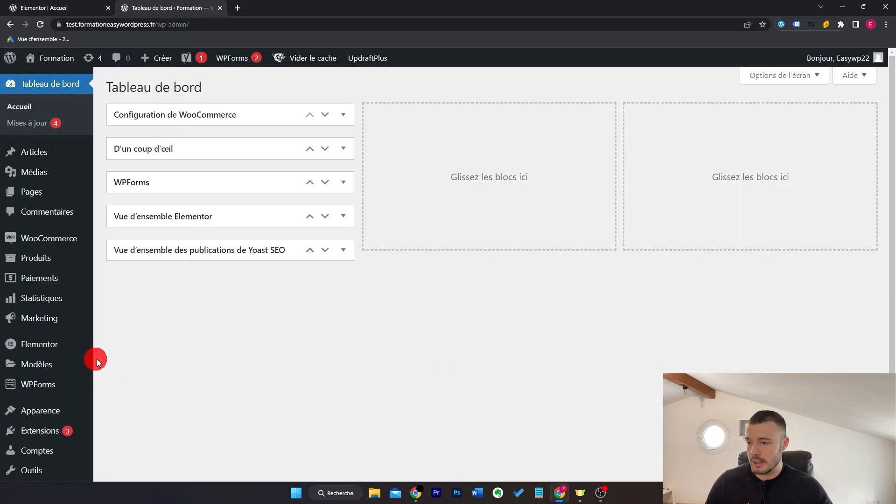
# Step: Open Elementor > Réglages > Intégrations and scroll to the MailChimp API Key field and back
pyautogui.moveTo(84, 344)
pyautogui.click(130, 282)
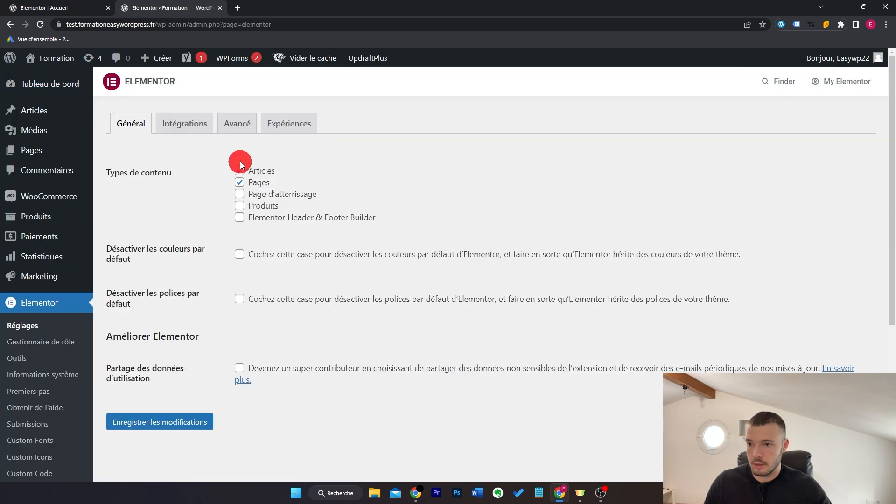
pyautogui.click(200, 125)
pyautogui.scroll(-15, 205, 211)
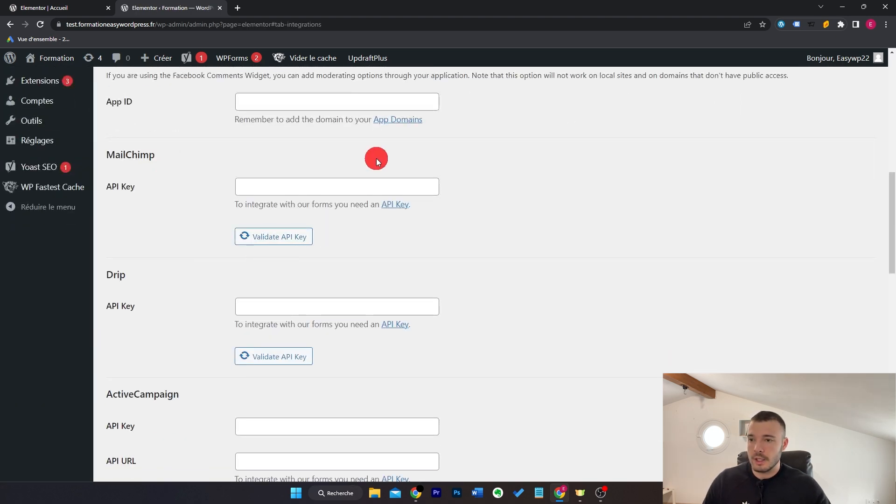
pyautogui.scroll(-1, 374, 210)
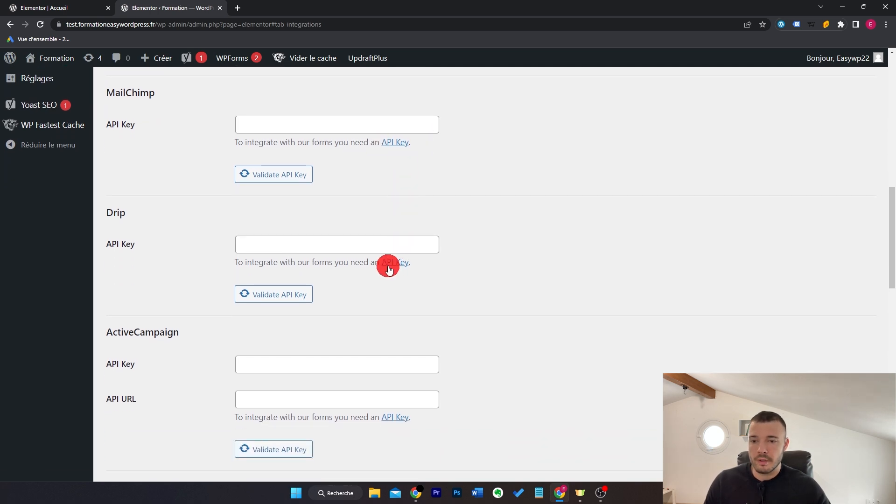
pyautogui.scroll(-1, 392, 299)
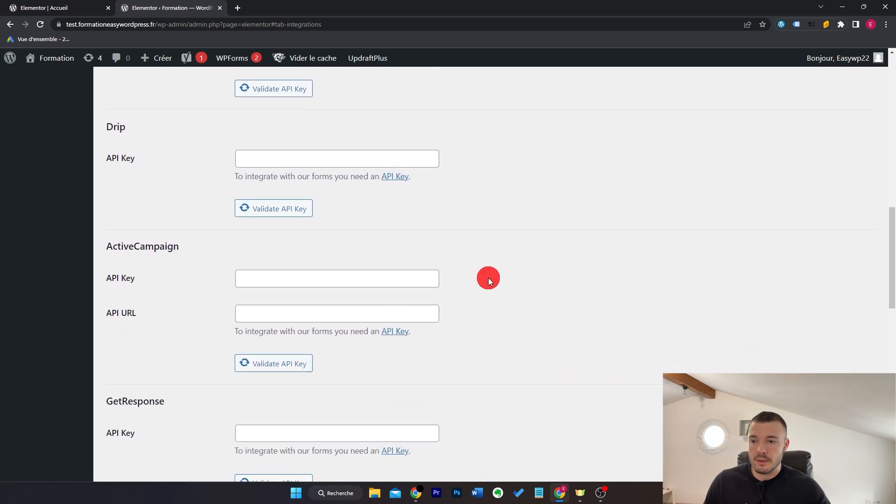
pyautogui.scroll(-2, 488, 278)
pyautogui.scroll(10, 469, 257)
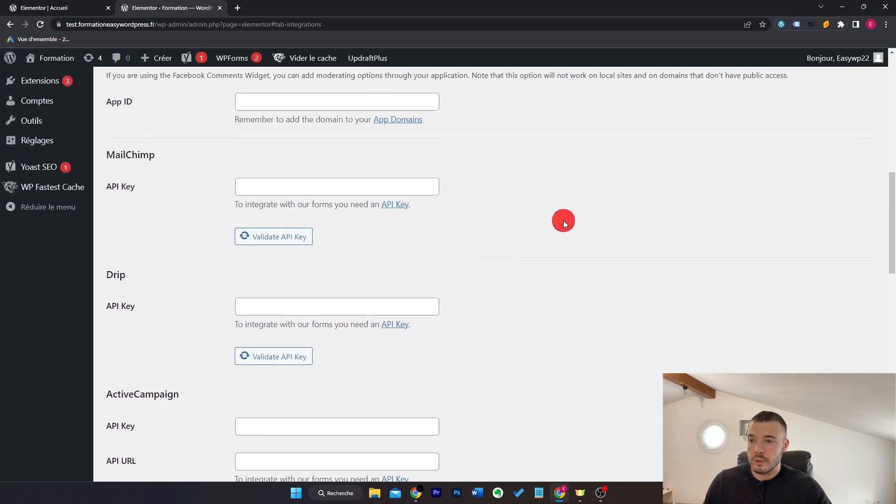
pyautogui.scroll(5, 482, 189)
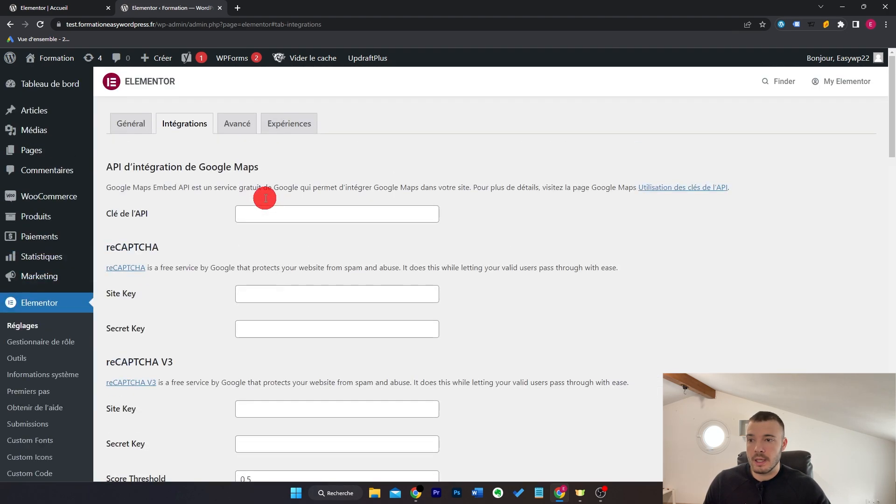
# Step: Back in the editor, delete the trailing comma from the Email action's To address
pyautogui.click(64, 5)
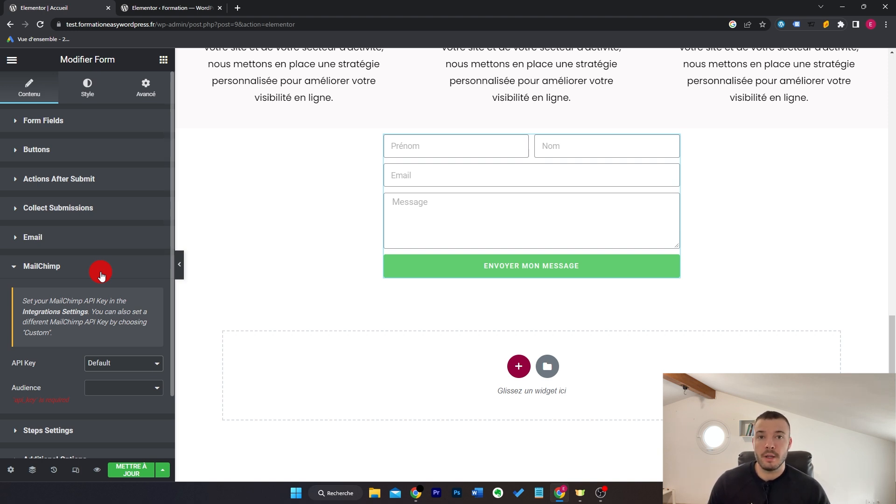
pyautogui.click(102, 276)
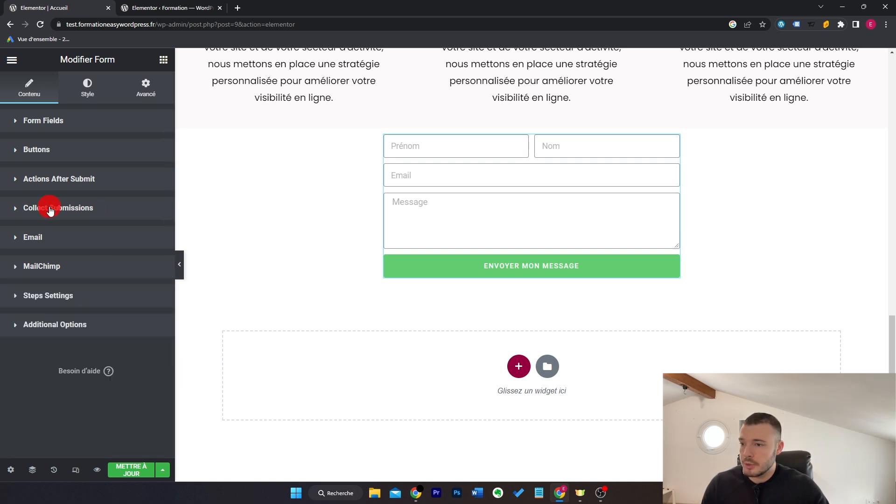
pyautogui.click(112, 211)
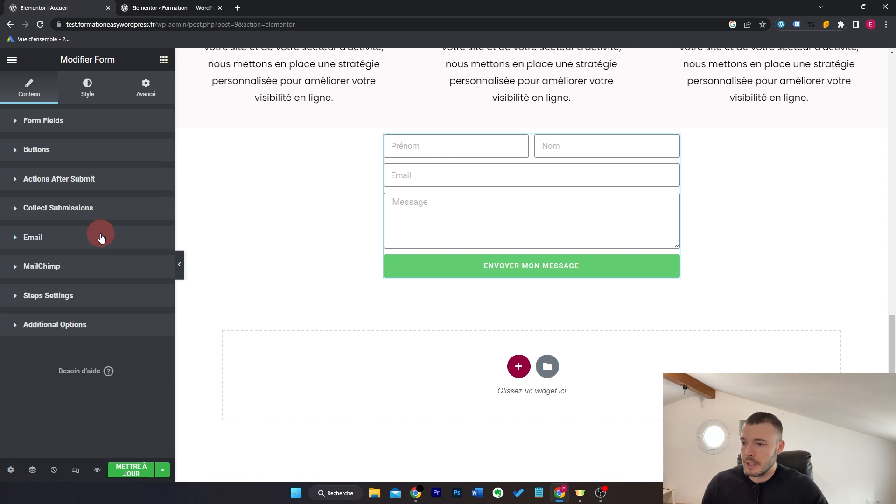
pyautogui.click(102, 238)
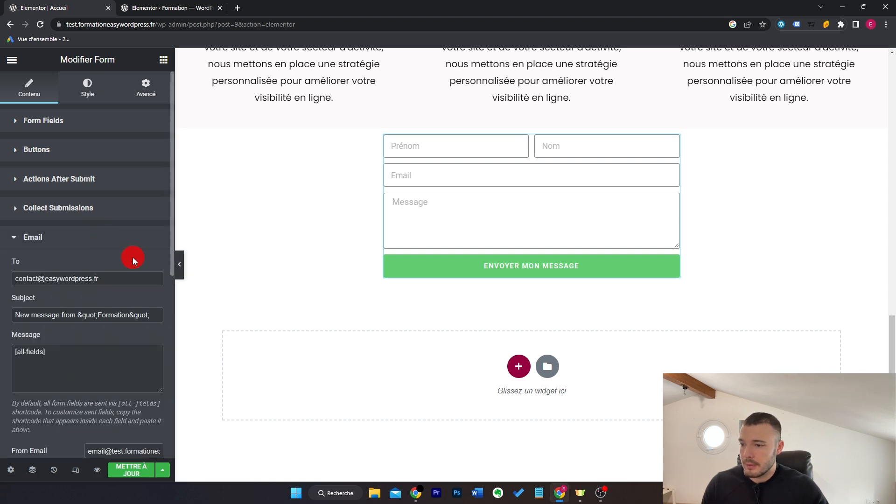
pyautogui.scroll(-2, 133, 260)
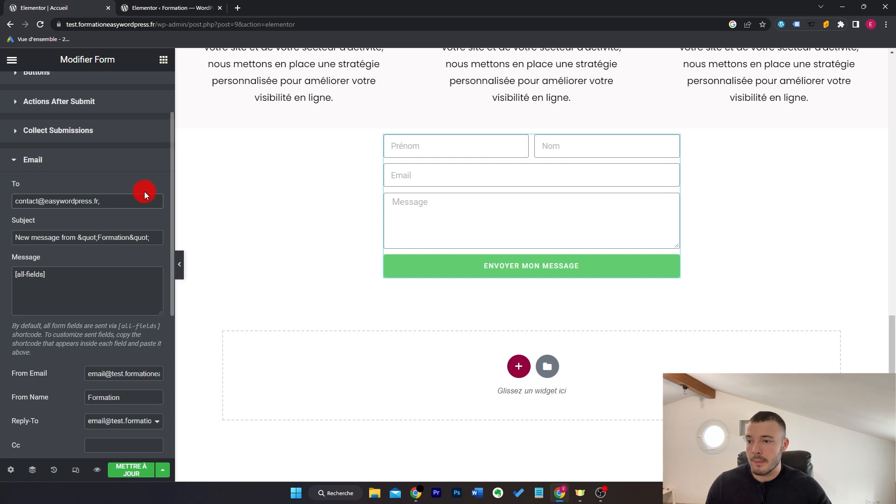
pyautogui.click(143, 199)
pyautogui.press('BackSpace')
pyautogui.click(88, 299)
pyautogui.click(345, 223)
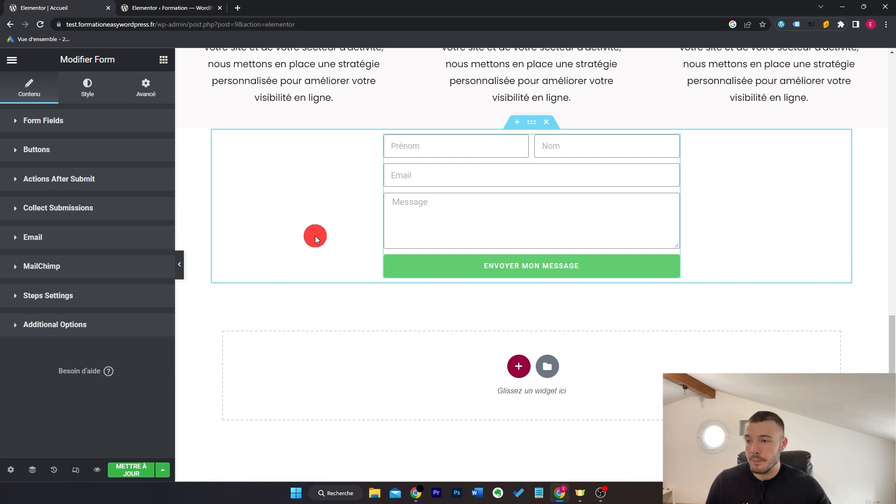
# Step: Add a new Step field to the form labelled Devis
pyautogui.click(102, 128)
pyautogui.click(110, 306)
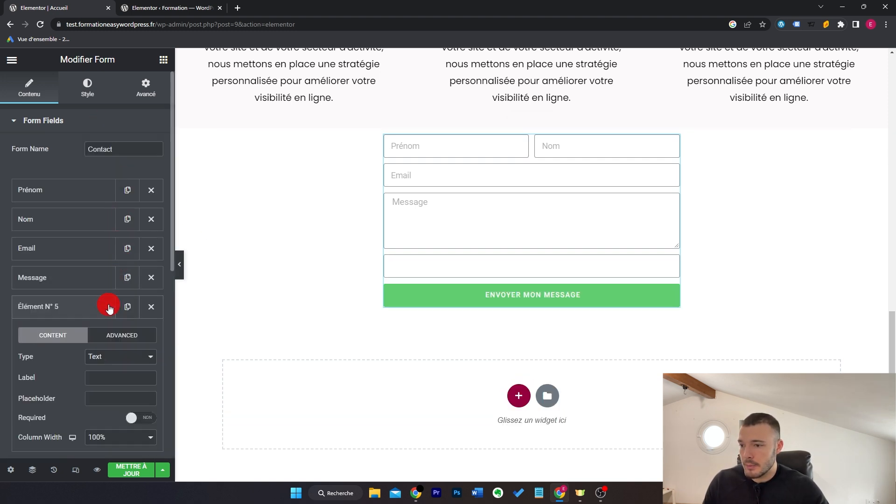
pyautogui.scroll(-3, 108, 302)
pyautogui.click(125, 202)
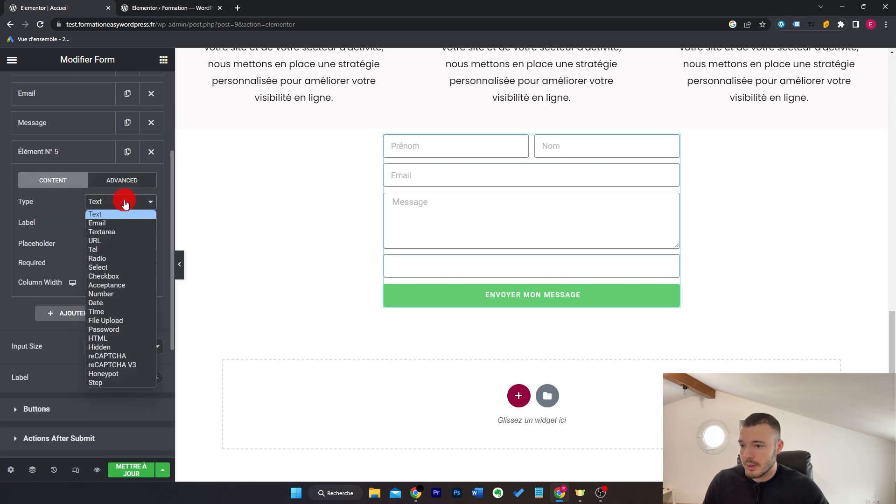
pyautogui.click(128, 383)
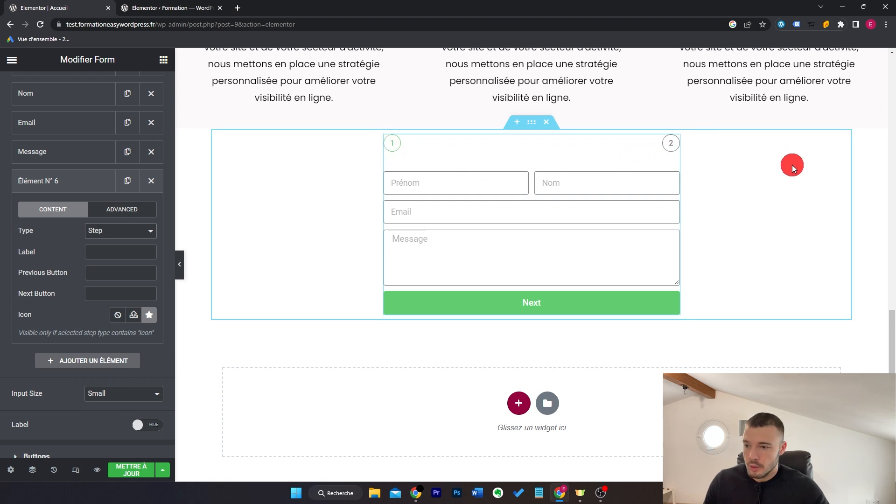
pyautogui.click(125, 252)
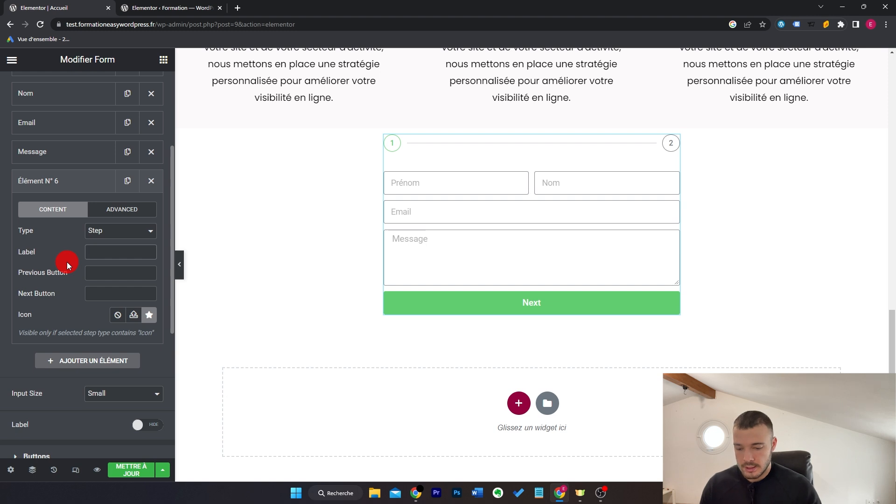
pyautogui.write('Devis')
# Step: Label the first step Informations
pyautogui.scroll(2, 90, 273)
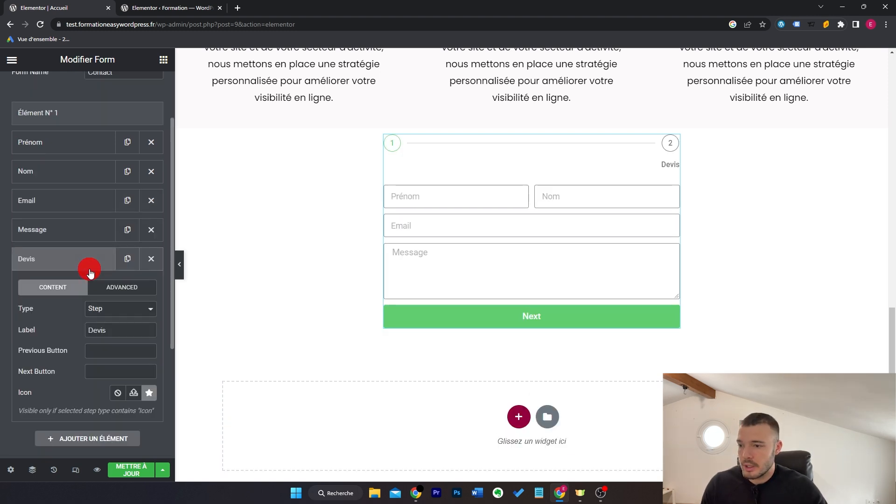
pyautogui.click(74, 119)
pyautogui.click(112, 163)
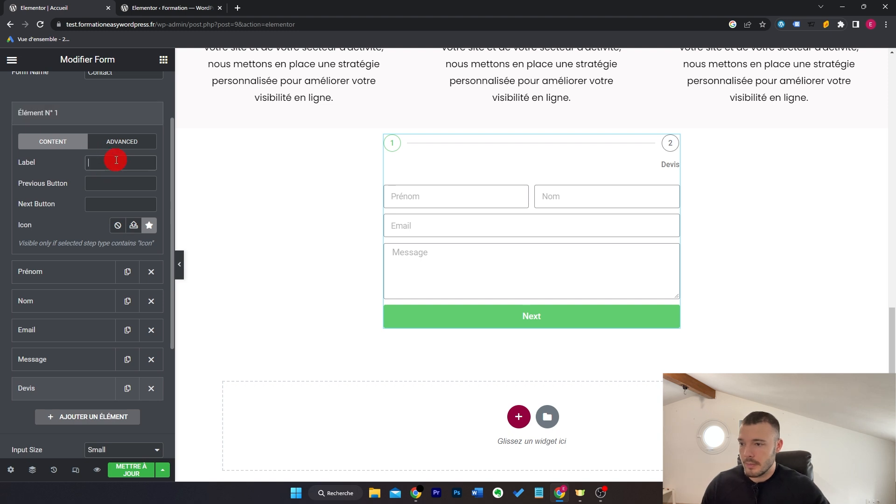
pyautogui.write('Informations')
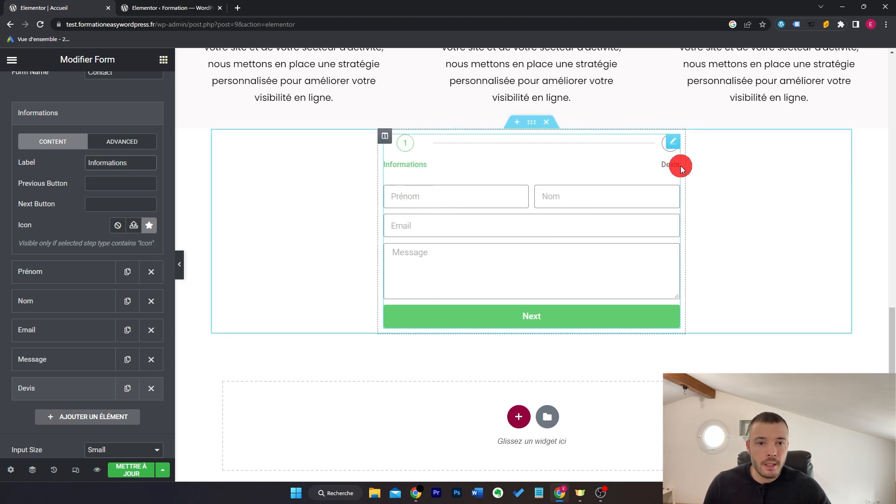
pyautogui.click(76, 116)
# Step: Add a 'Quel est votre besoin ?' select field with options Site vitrine and Site ecommerce
pyautogui.scroll(-2, 84, 168)
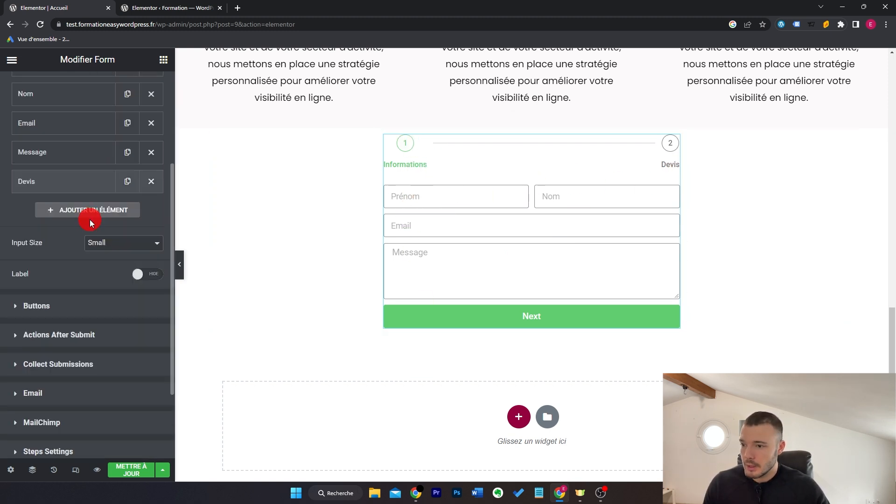
pyautogui.click(90, 215)
pyautogui.click(122, 260)
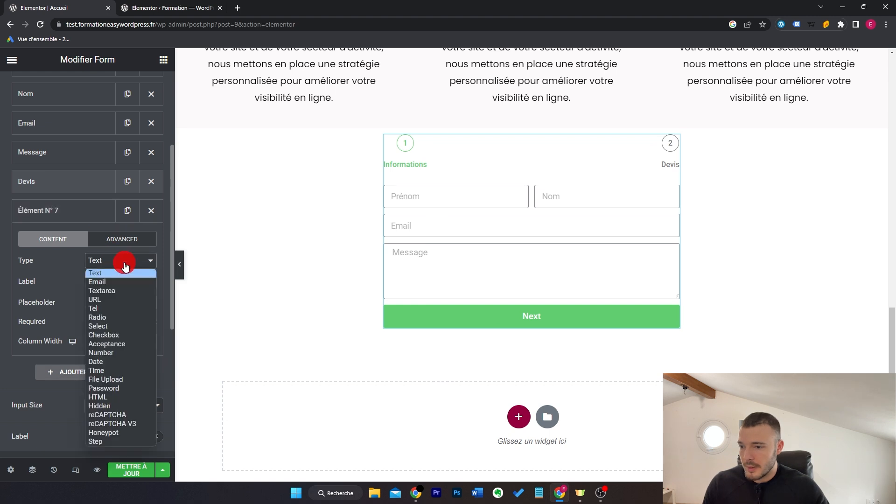
pyautogui.click(124, 327)
pyautogui.scroll(-2, 110, 269)
pyautogui.write('Quel est votre besoin ?')
pyautogui.click(102, 275)
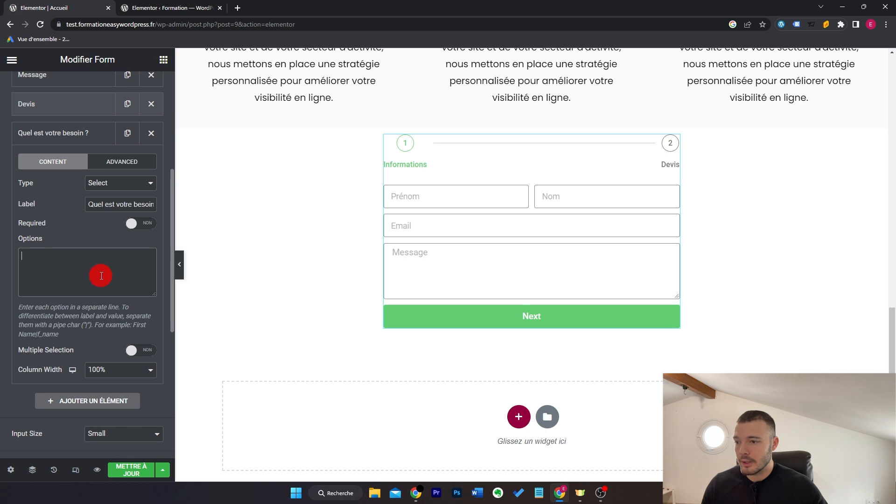
pyautogui.write('Site vitrine')
pyautogui.press('Return')
pyautogui.write('Site ecommerce')
pyautogui.press('Return')
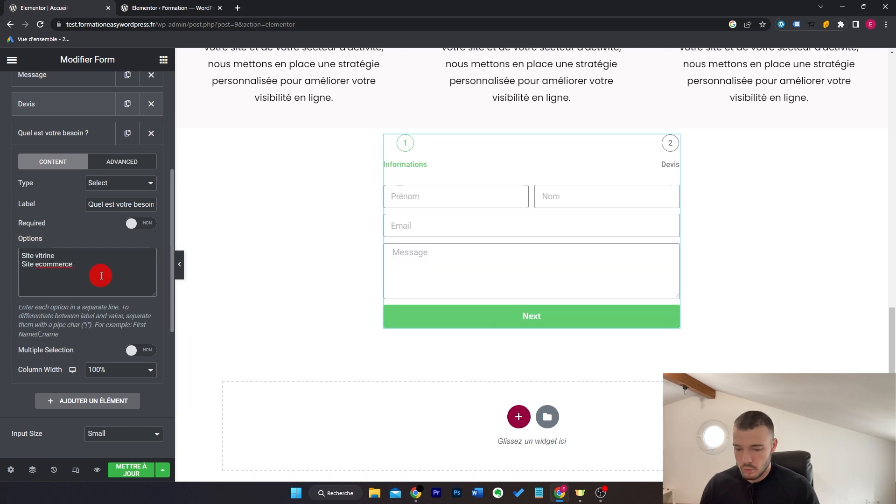
# Step: Add a textarea field labelled 'Dites nous en plus sur votr…' for project details
pyautogui.click(87, 400)
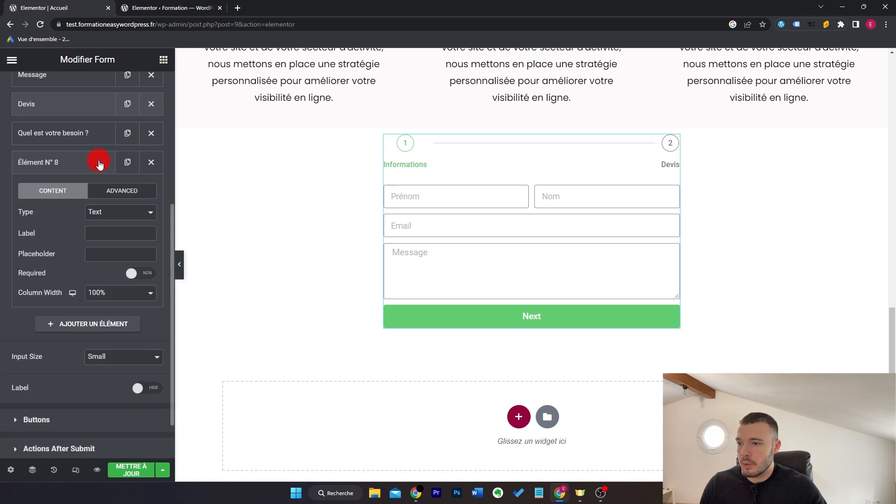
pyautogui.click(100, 215)
pyautogui.click(114, 244)
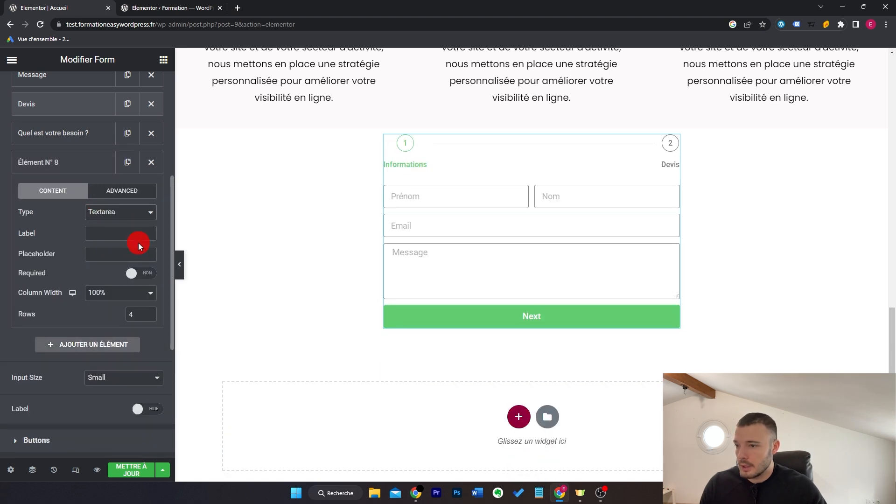
pyautogui.click(128, 233)
pyautogui.write('Dites ')
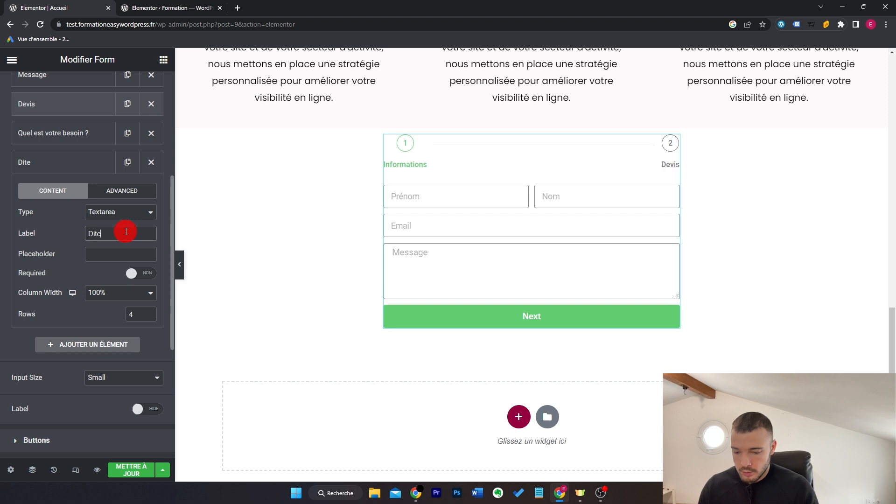
pyautogui.write('nous en plus sur votre...')
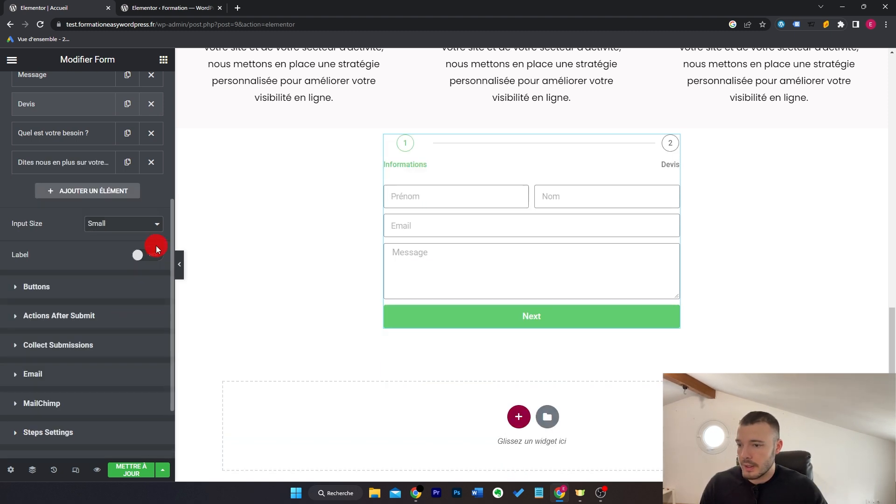
# Step: Switch field labels to Show and check the dropdown field's full label
pyautogui.click(154, 258)
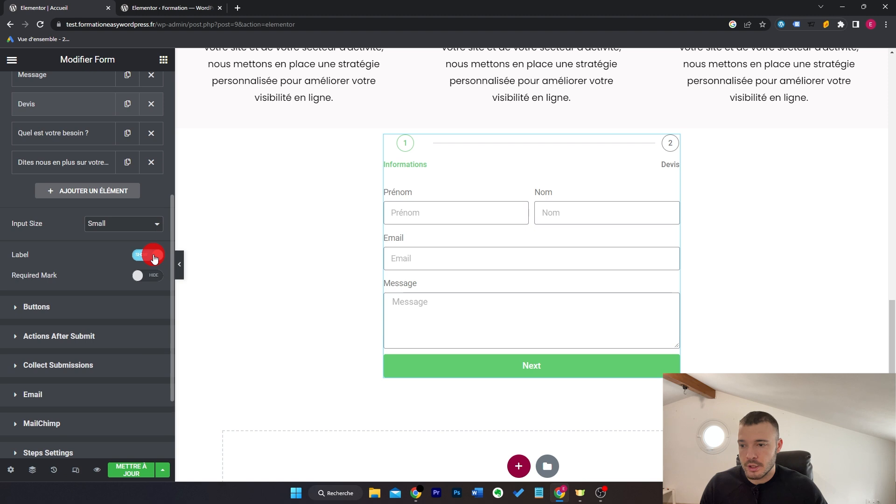
pyautogui.click(82, 135)
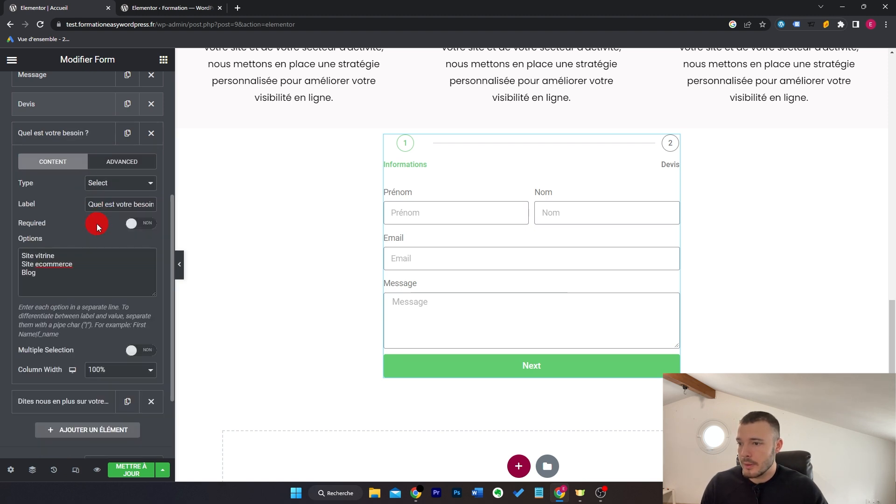
pyautogui.moveTo(91, 206); pyautogui.dragTo(170, 207)
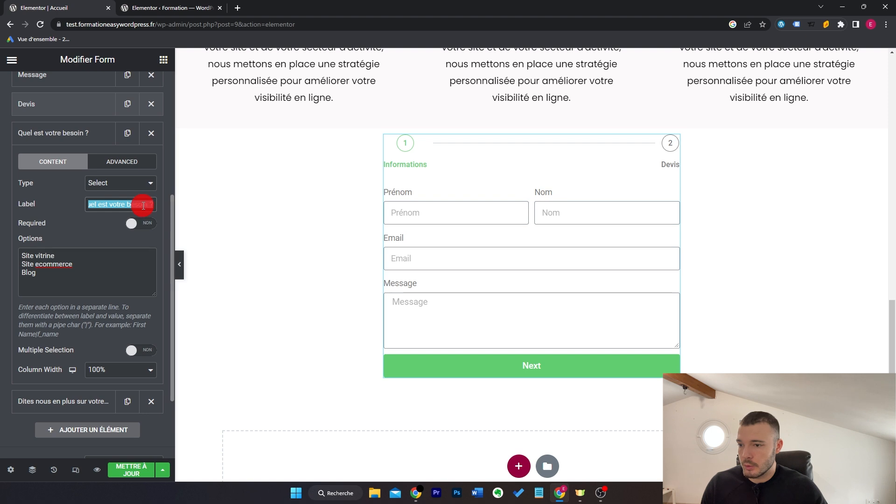
pyautogui.click(142, 206)
pyautogui.click(84, 133)
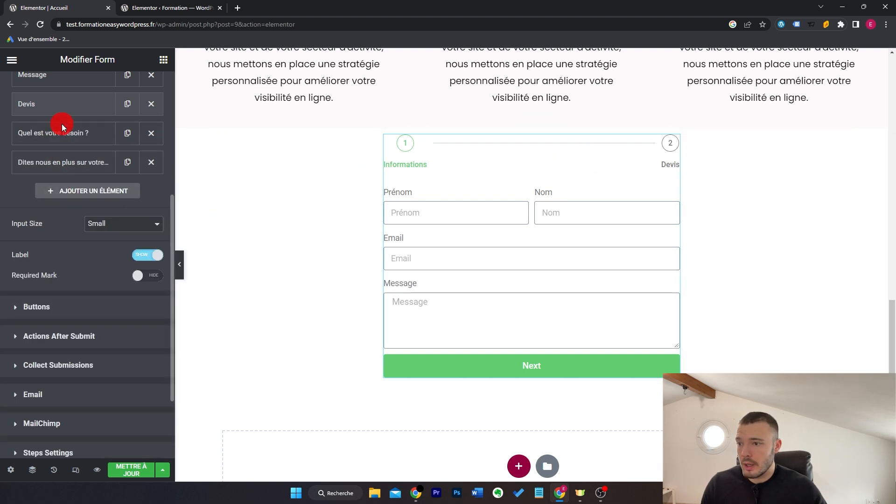
# Step: Set the Next button to Suivant and Previous to Précédent, then save and preview the page
pyautogui.click(96, 305)
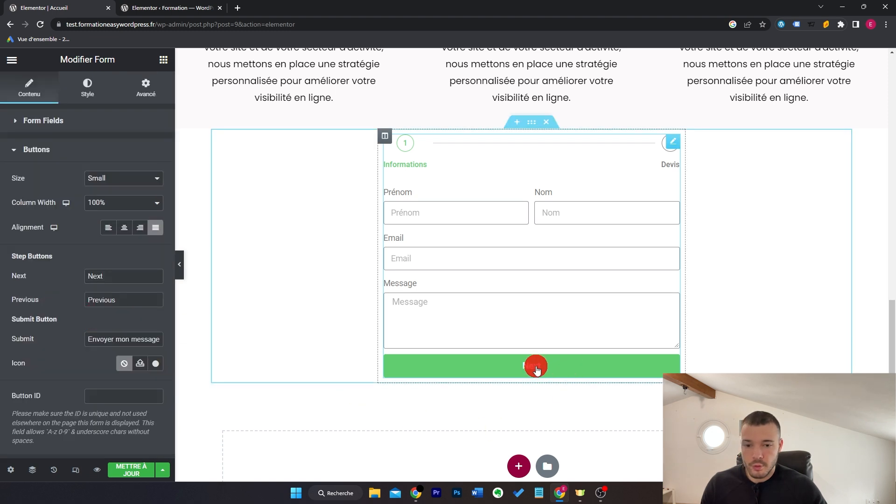
pyautogui.doubleClick(128, 276)
pyautogui.write('Su')
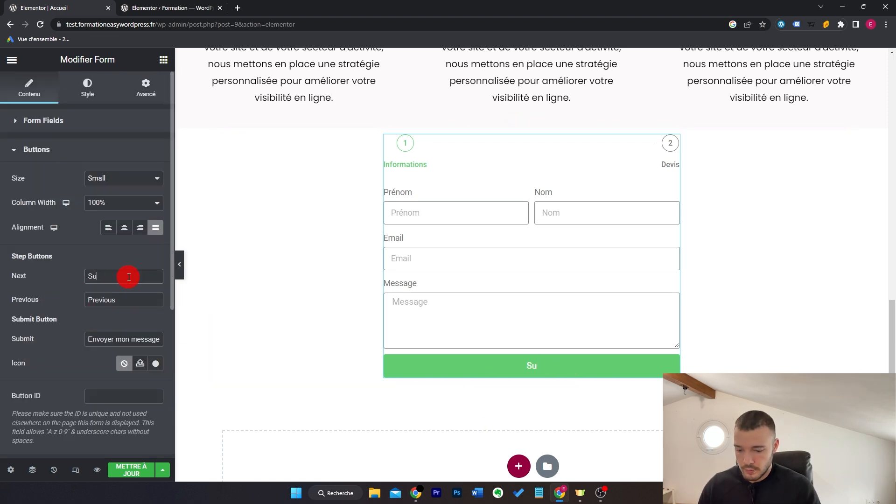
pyautogui.write('ivant')
pyautogui.press('Tab')
pyautogui.write('P')
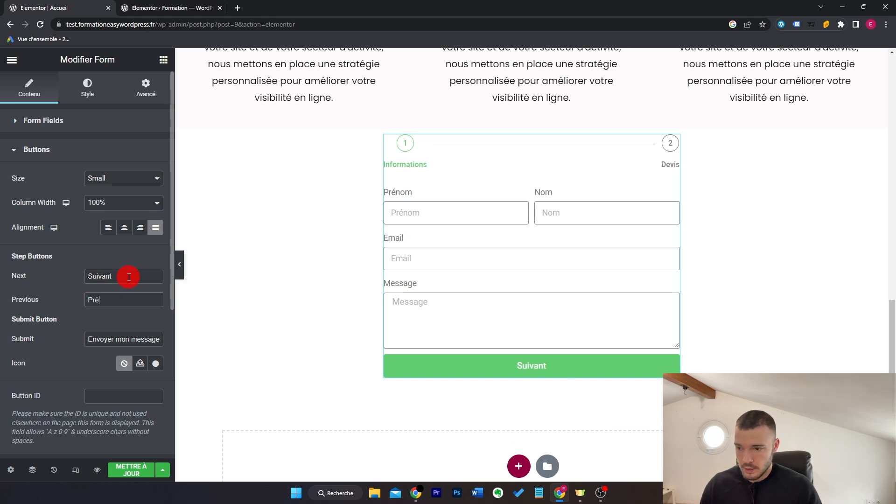
pyautogui.scroll(-5, 130, 374)
pyautogui.click(133, 471)
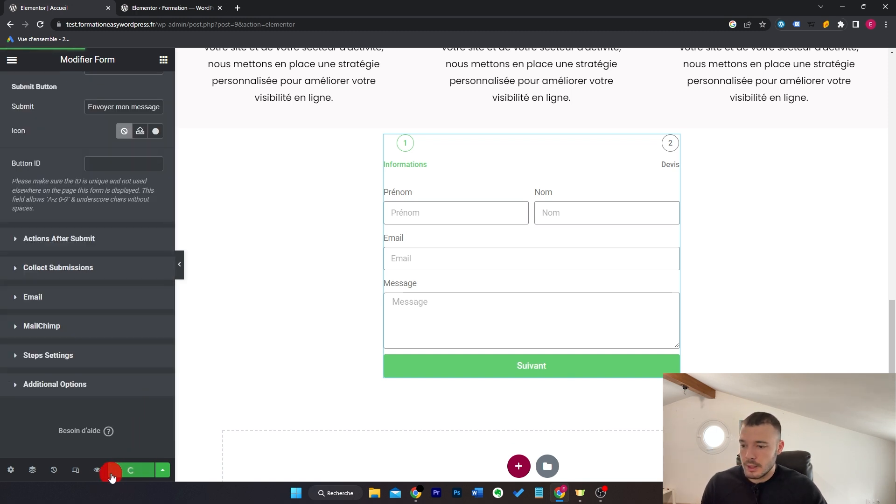
pyautogui.click(97, 470)
# Step: Fill in the first and last name on the form's first step and continue to the next step
pyautogui.click(357, 203)
pyautogui.write('Enzo')
pyautogui.press('Tab')
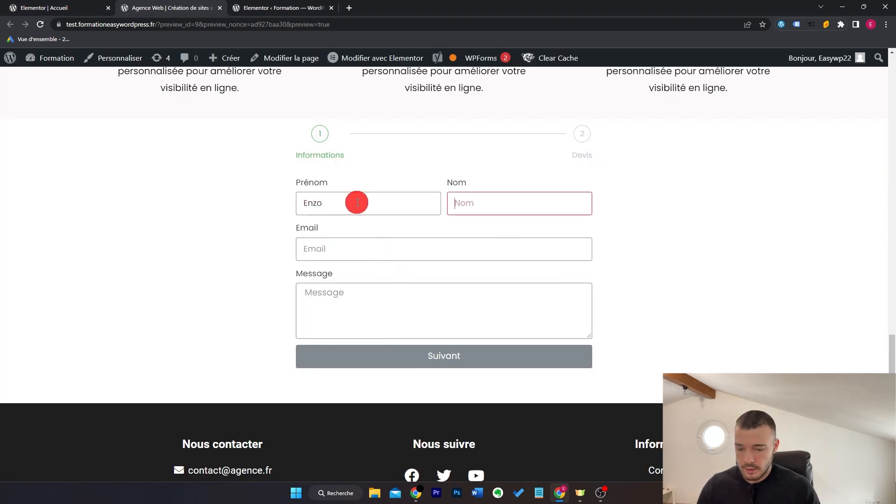
pyautogui.write('WordPress')
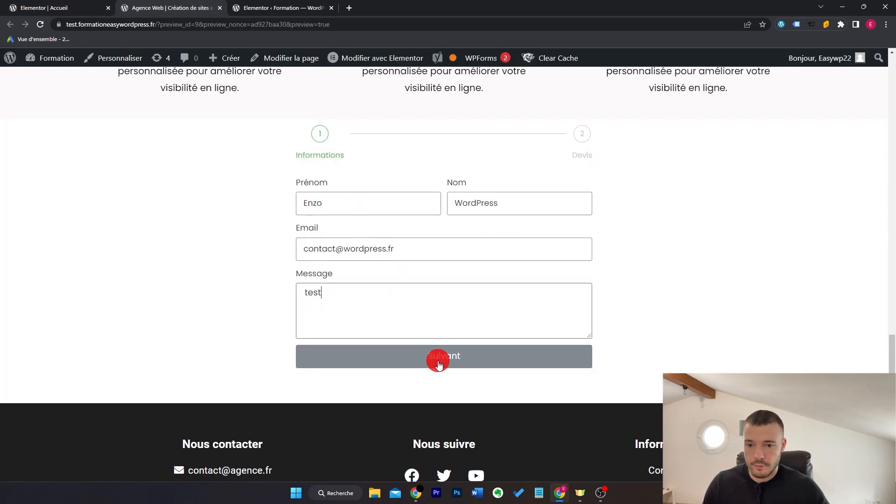
pyautogui.click(439, 359)
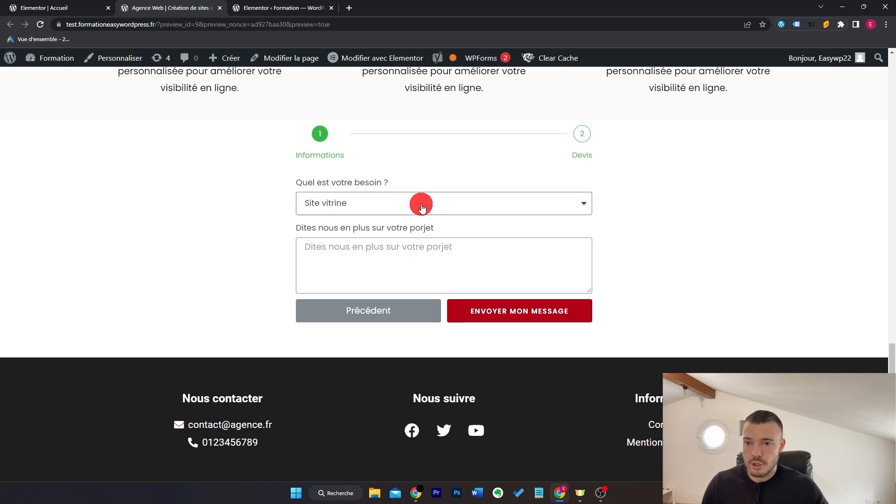
# Step: Choose Site ecommerce as the need on the Devis step and send the test form
pyautogui.click(422, 205)
pyautogui.click(410, 234)
pyautogui.click(379, 260)
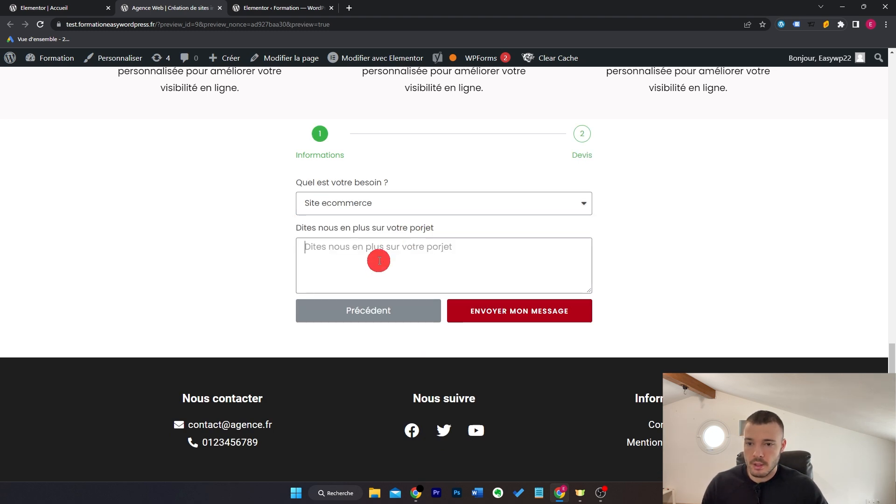
pyautogui.click(540, 312)
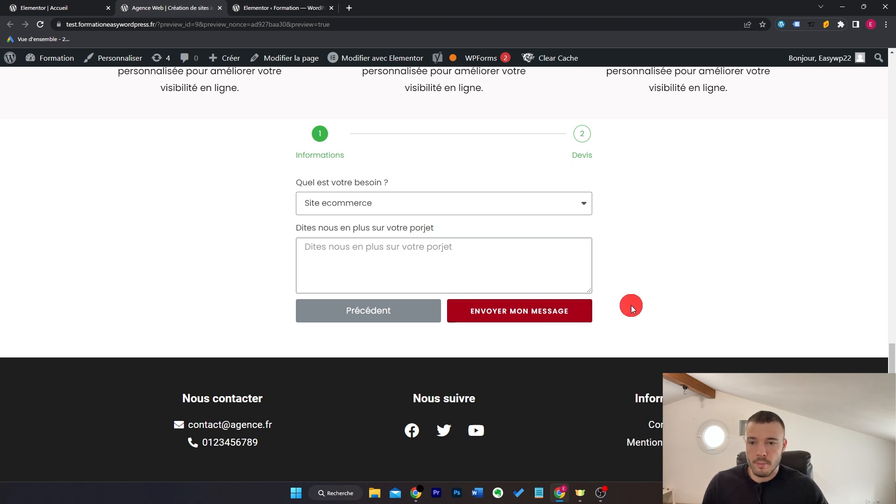
pyautogui.click(40, 8)
# Step: Set the Next & Submit button background to the global 'Couleur titre' dark red
pyautogui.scroll(5, 53, 281)
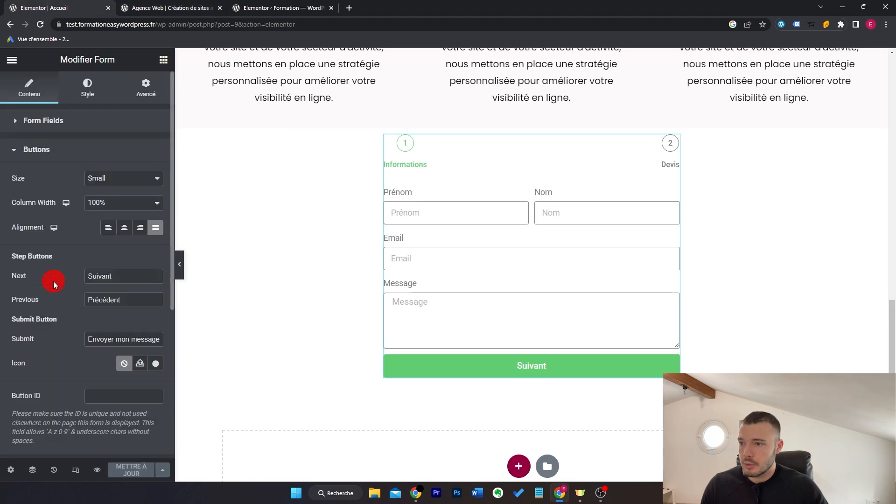
pyautogui.click(85, 93)
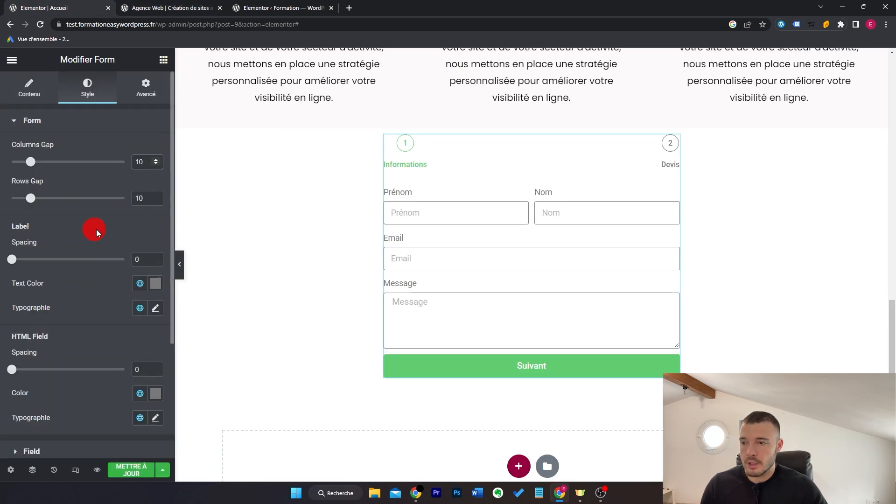
pyautogui.scroll(-3, 94, 245)
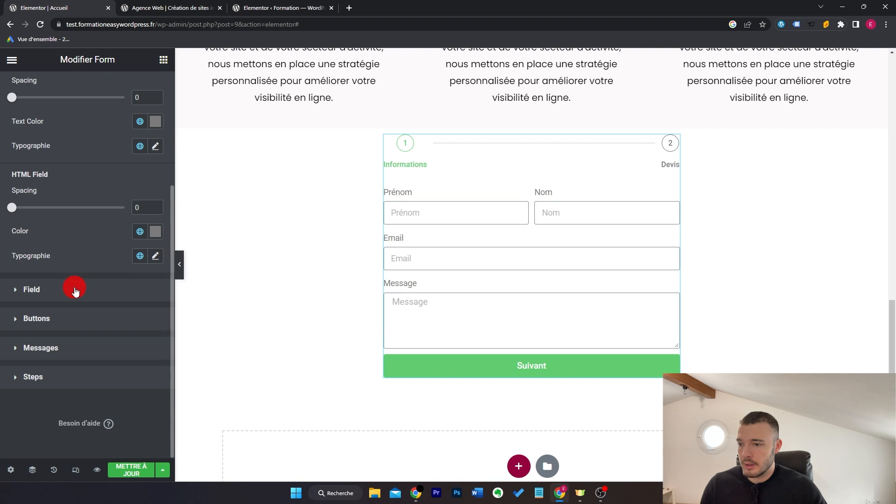
pyautogui.click(76, 327)
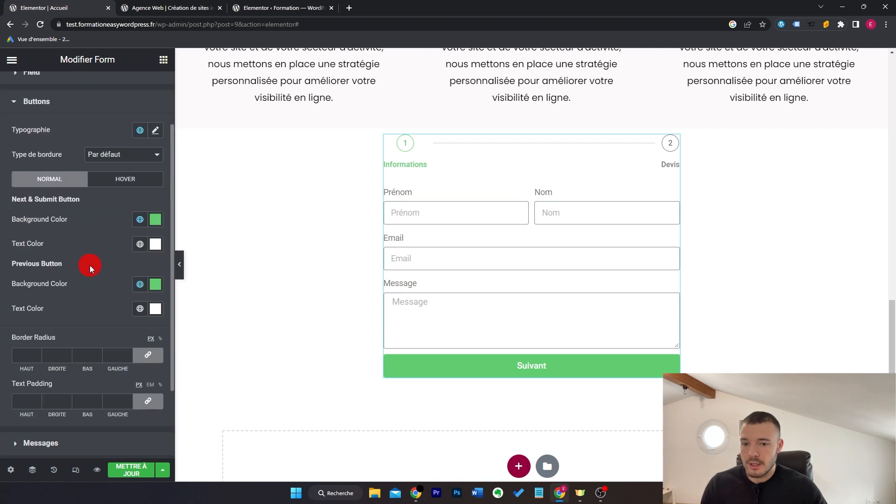
pyautogui.click(141, 220)
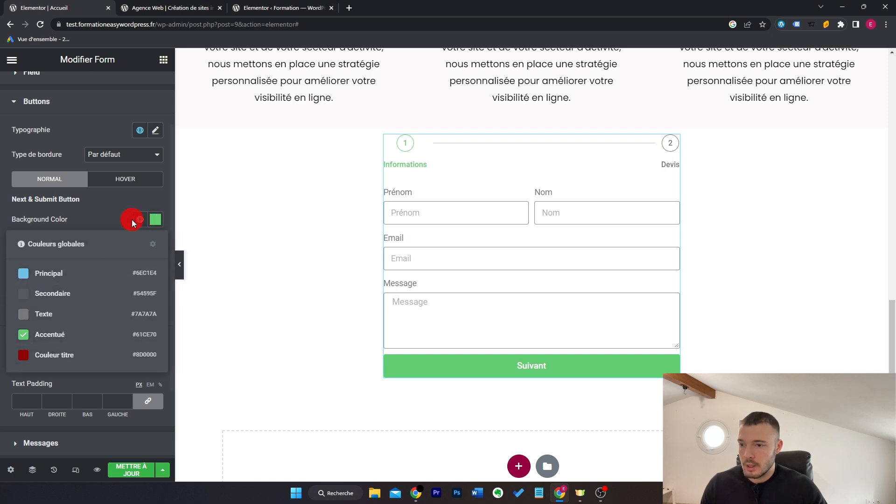
pyautogui.click(97, 355)
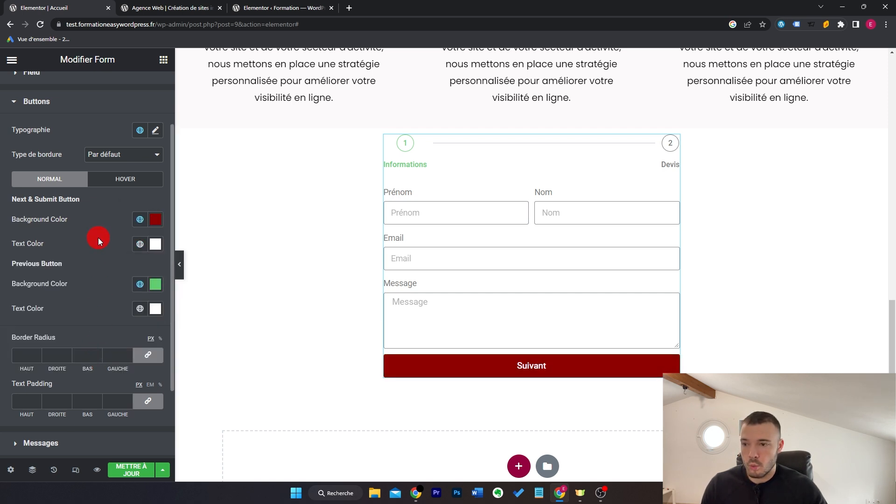
# Step: Set the Previous button background to the grey global 'Texte' colour
pyautogui.click(141, 286)
pyautogui.click(70, 419)
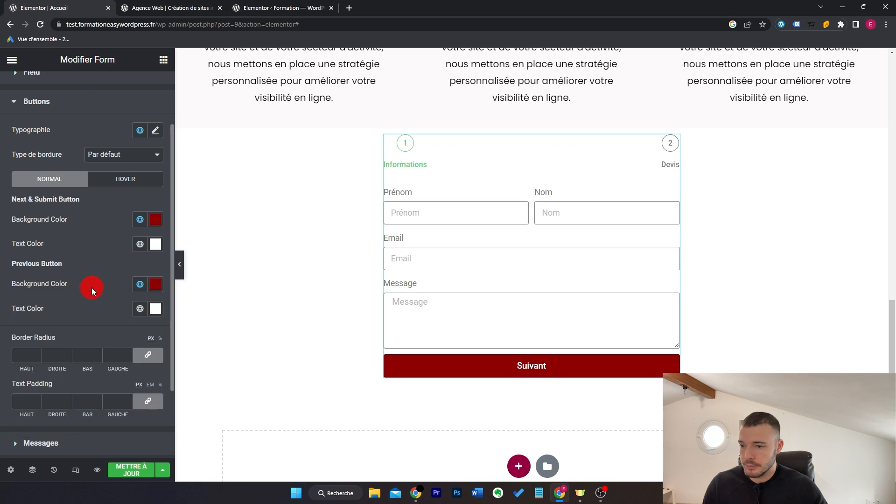
pyautogui.click(140, 285)
pyautogui.click(112, 378)
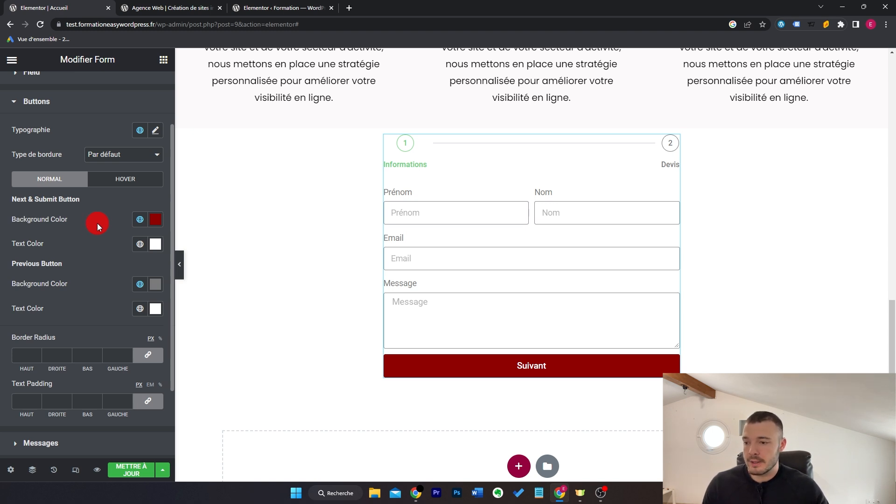
# Step: Expand the Steps styling section of the form
pyautogui.scroll(2, 97, 223)
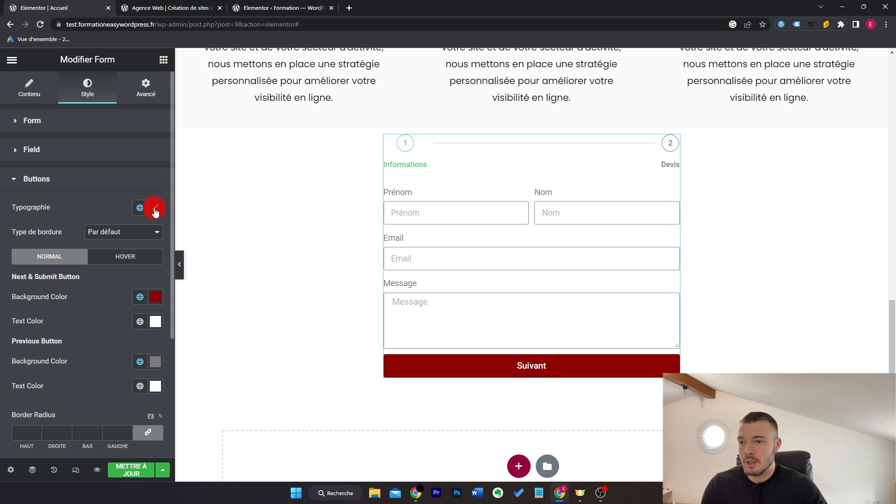
pyautogui.scroll(-4, 107, 237)
pyautogui.click(75, 377)
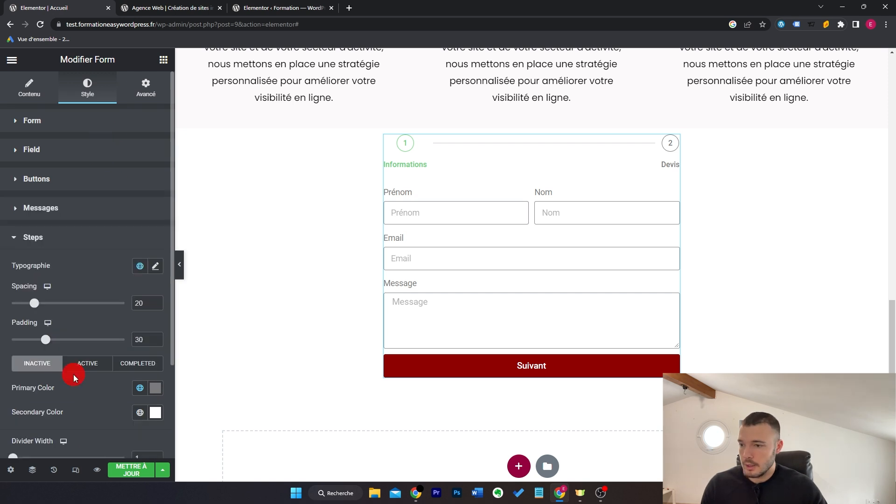
pyautogui.scroll(-2, 103, 286)
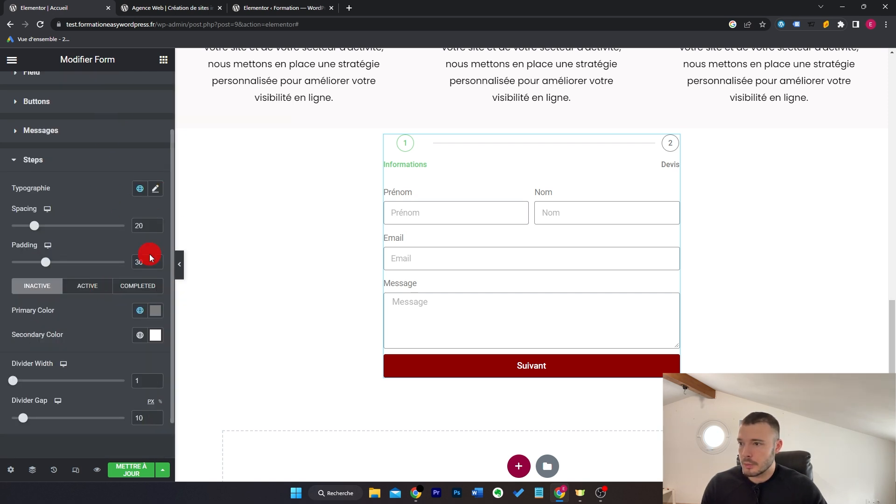
pyautogui.scroll(2, 150, 255)
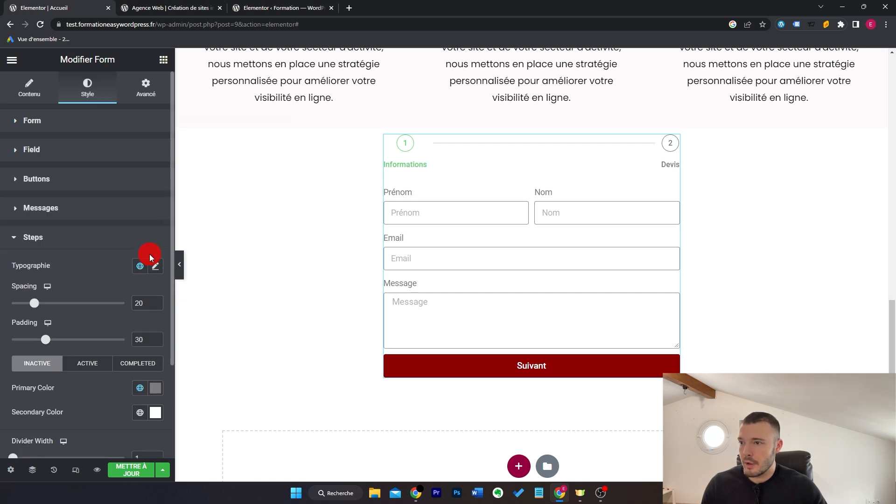
# Step: Try Progress Bar, Number, Icon and Text step indicators, settling on Number only
pyautogui.click(37, 100)
pyautogui.scroll(-4, 124, 280)
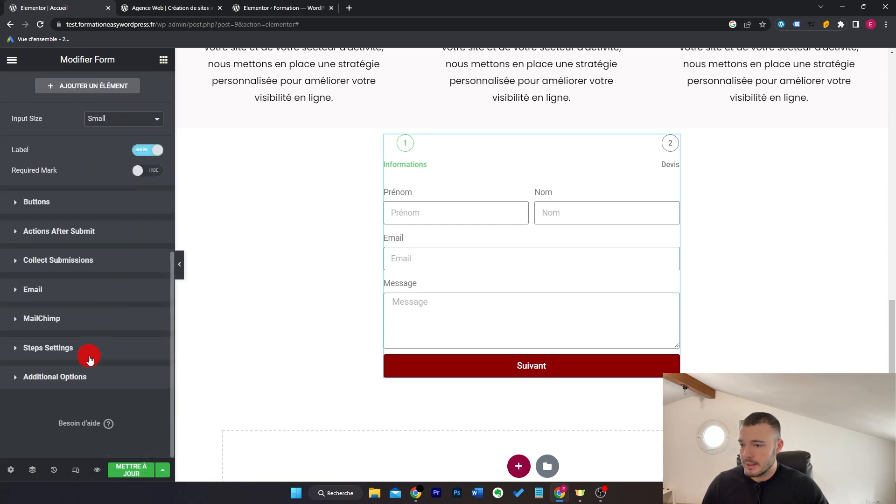
pyautogui.click(98, 318)
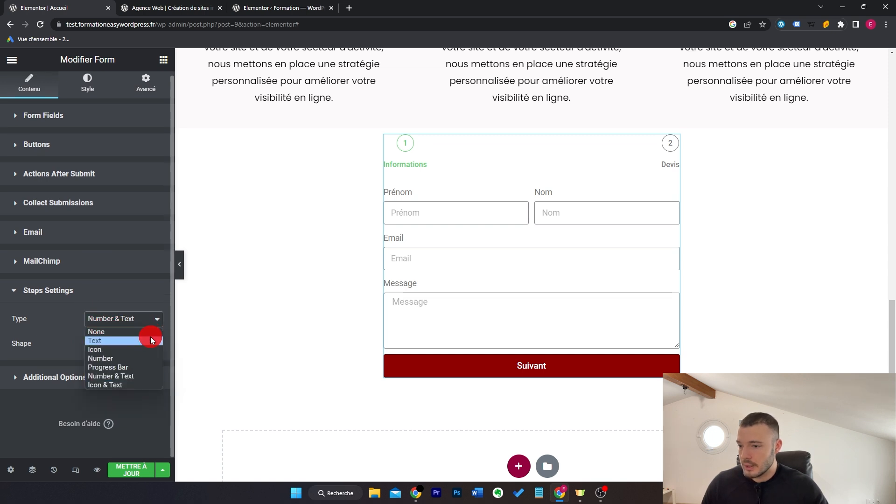
pyautogui.click(147, 367)
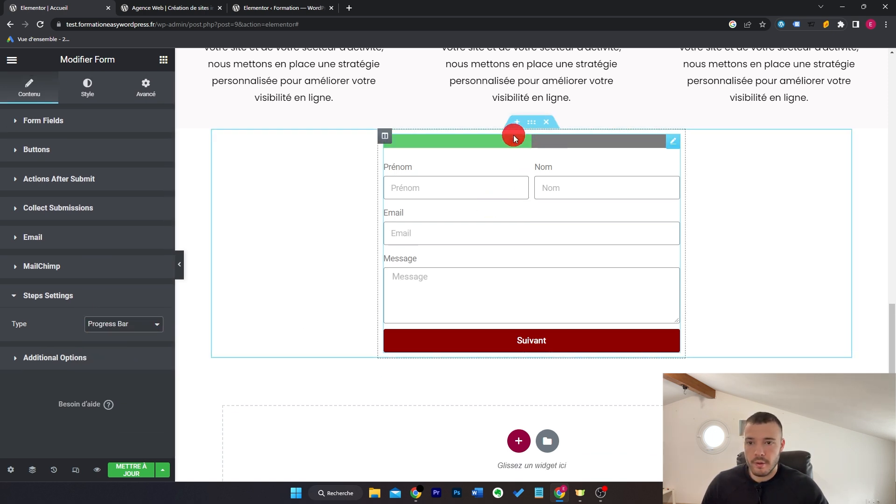
pyautogui.click(127, 329)
pyautogui.click(133, 364)
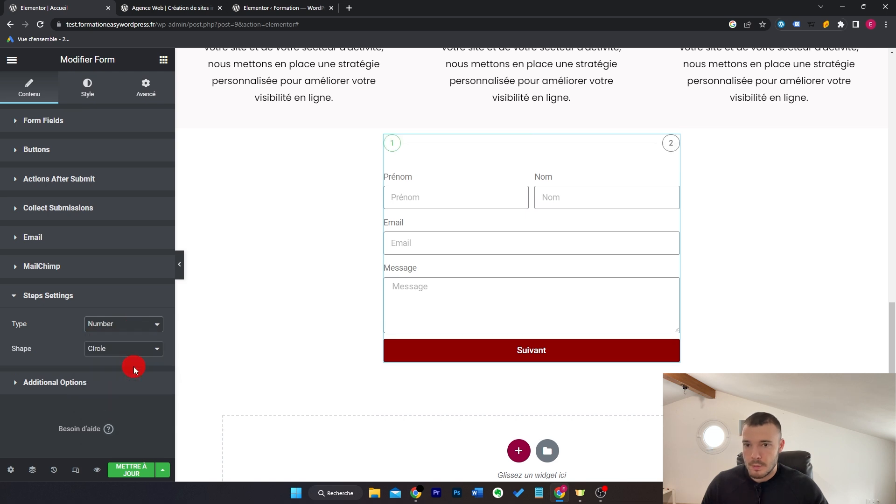
pyautogui.click(135, 353)
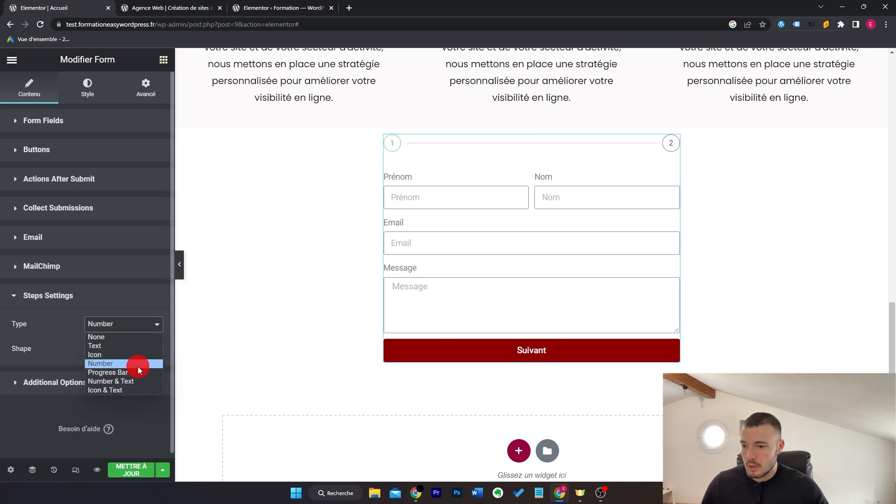
pyautogui.click(143, 391)
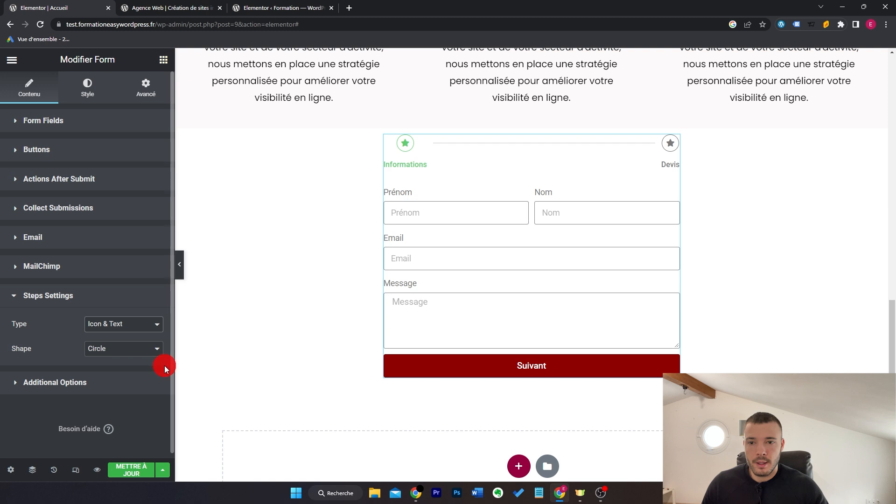
pyautogui.click(140, 330)
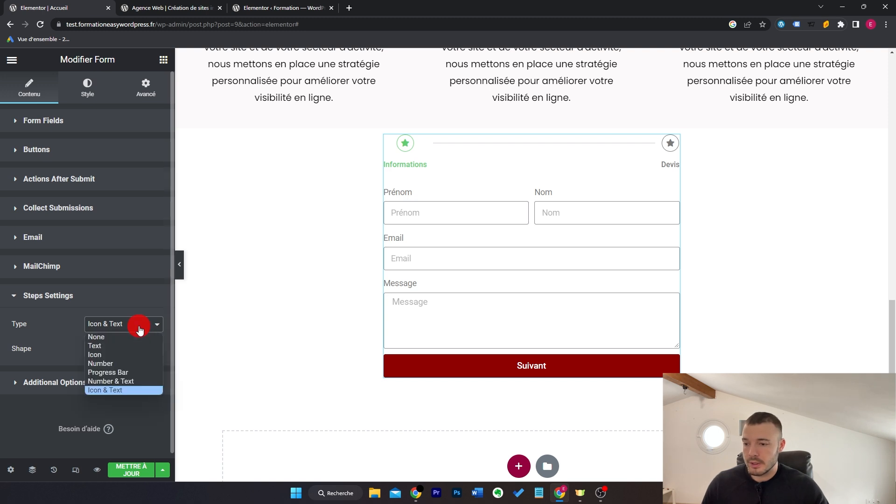
pyautogui.click(138, 364)
# Step: Turn on Custom Messages in Additional Options and select the success message text
pyautogui.click(85, 382)
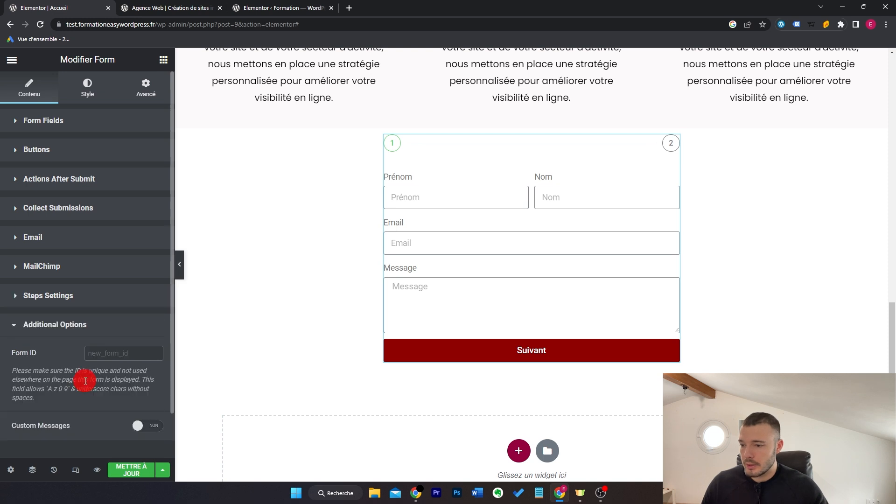
pyautogui.click(140, 426)
pyautogui.scroll(-4, 135, 373)
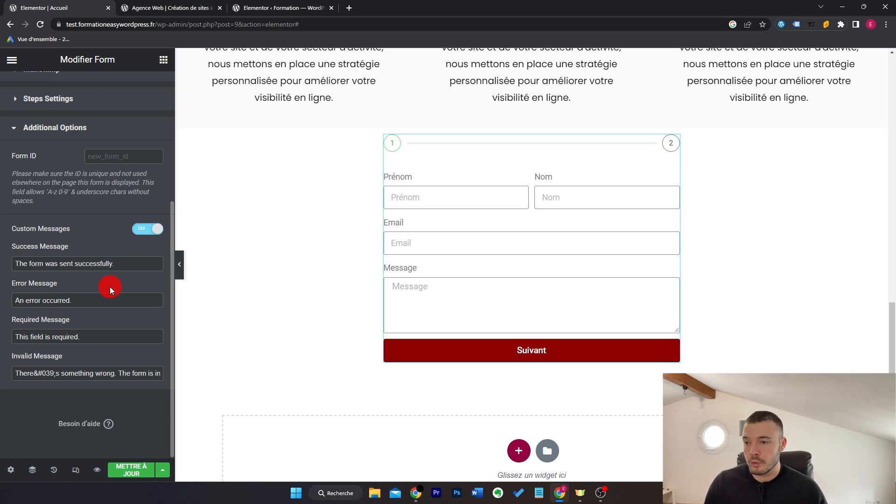
pyautogui.moveTo(115, 263); pyautogui.dragTo(1, 267)
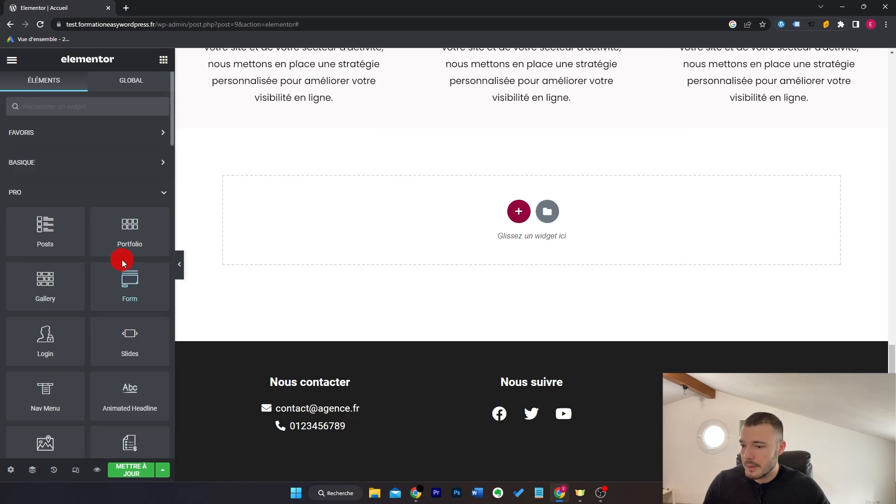
pyautogui.scroll(-3, 122, 256)
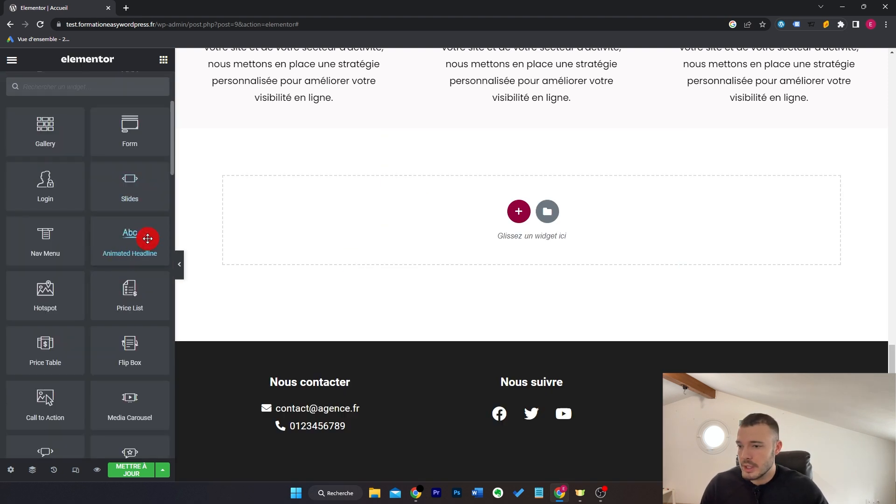
# Step: Add an Animated Headline: 'Boostez votre', highlighted 'visibilité', then 'avec notre agence'
pyautogui.moveTo(120, 242); pyautogui.dragTo(312, 212)
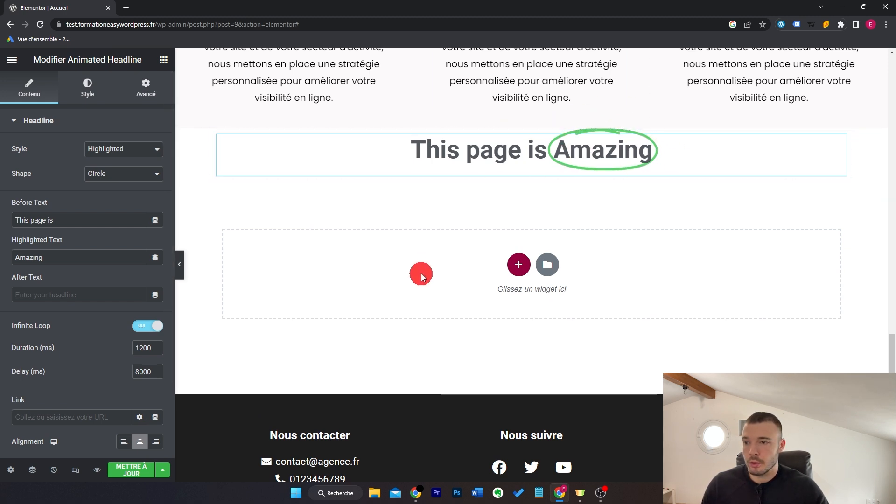
pyautogui.tripleClick(112, 224)
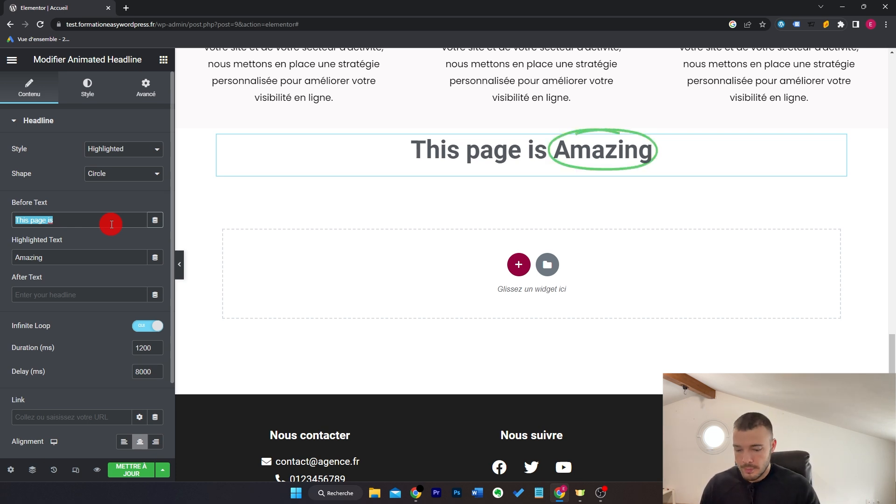
pyautogui.write('Bo')
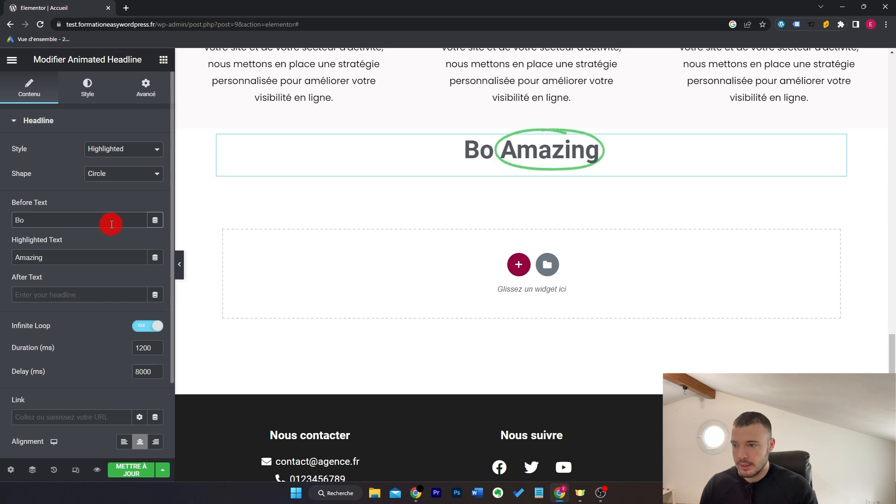
pyautogui.write('ostez votre')
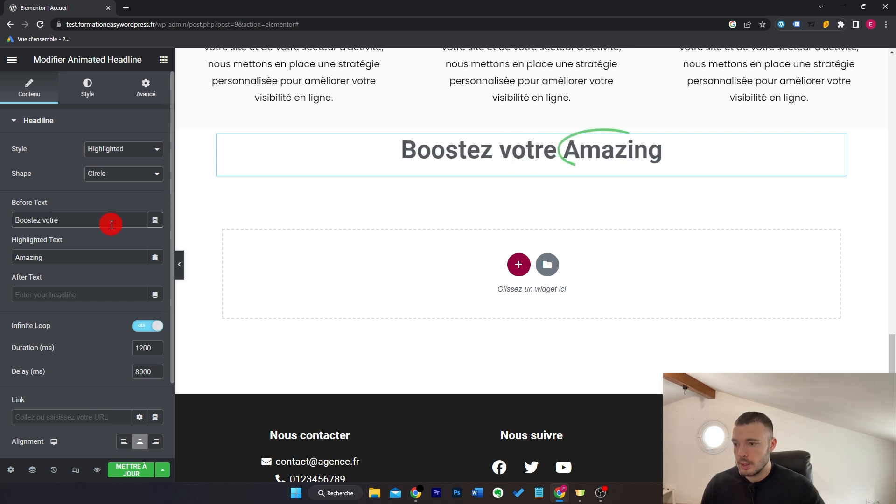
pyautogui.click(88, 254)
pyautogui.doubleClick(88, 253)
pyautogui.write('visibilité')
pyautogui.click(97, 296)
pyautogui.write('avec notre agence')
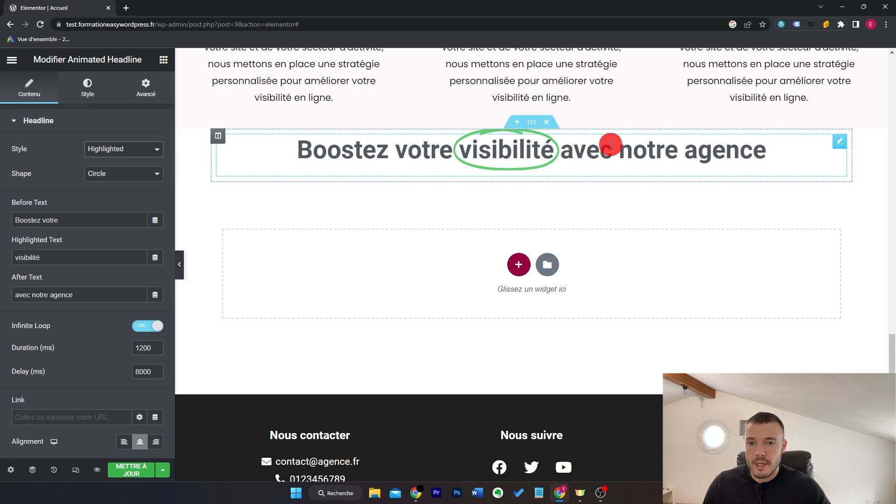
pyautogui.click(141, 160)
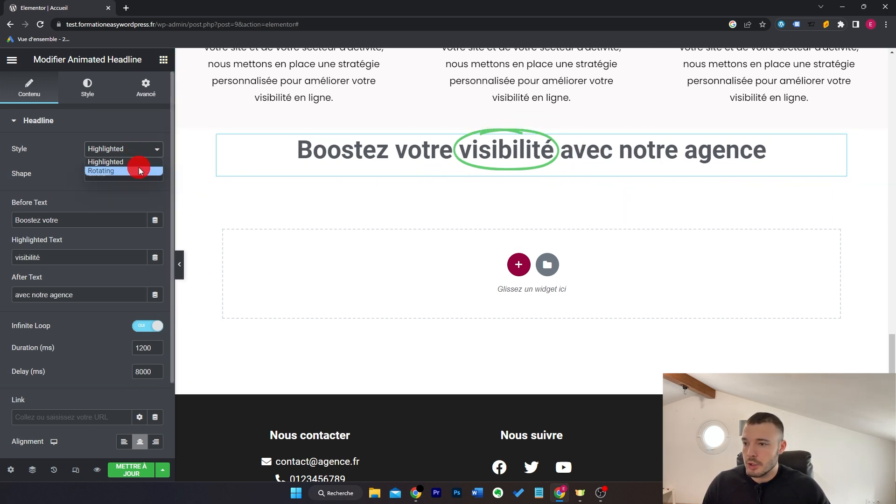
# Step: Make the headline Rotating between 'Visibilité' and 'Chiffre d'affaires' with a 1000 ms duration
pyautogui.click(140, 171)
pyautogui.moveTo(59, 275); pyautogui.dragTo(15, 258)
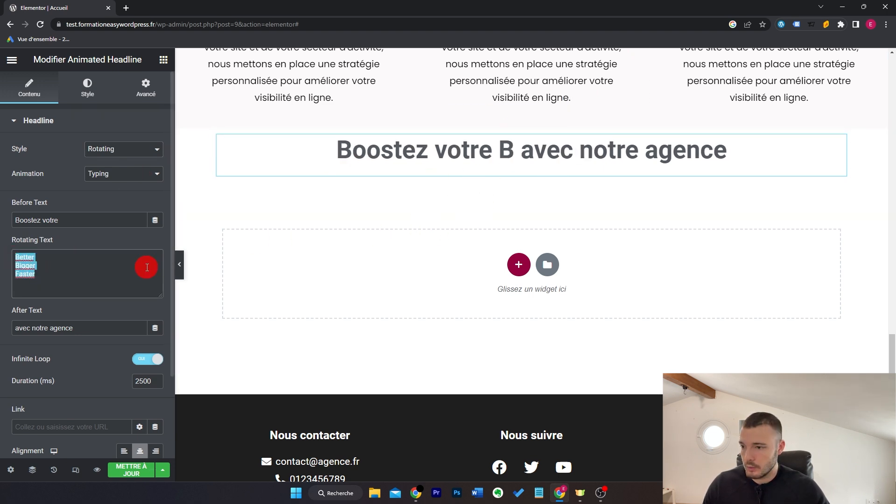
pyautogui.write('Visibi')
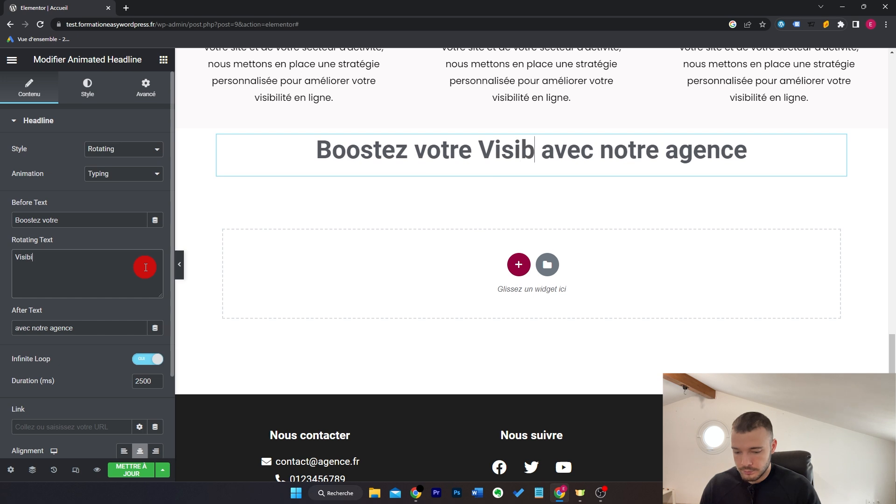
pyautogui.write('lité')
pyautogui.press('Return')
pyautogui.write("Chiffre d'affaires")
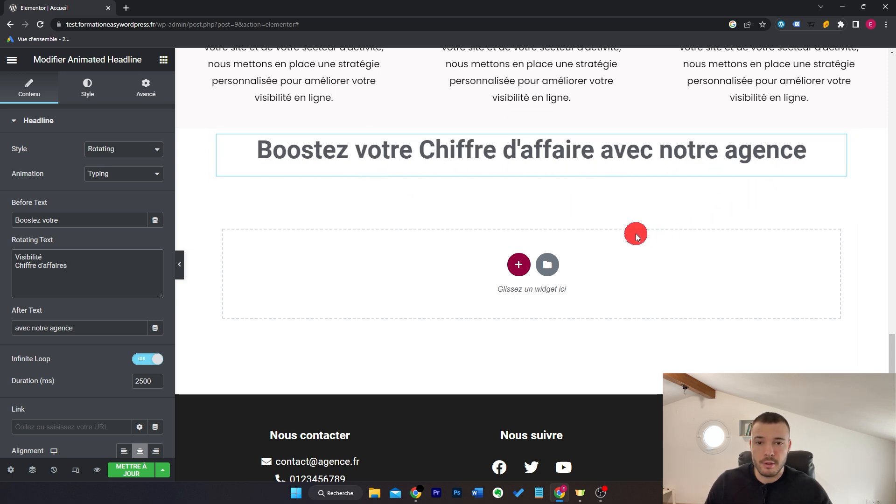
pyautogui.scroll(-2, 146, 305)
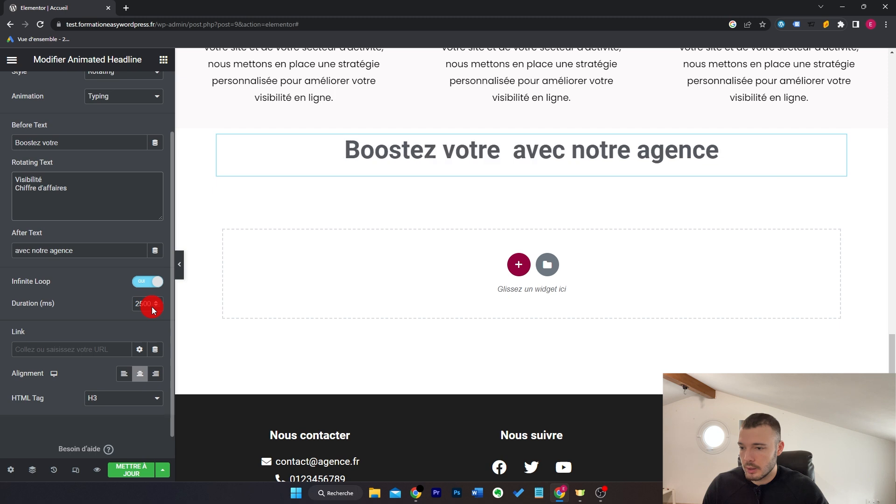
pyautogui.write('1000')
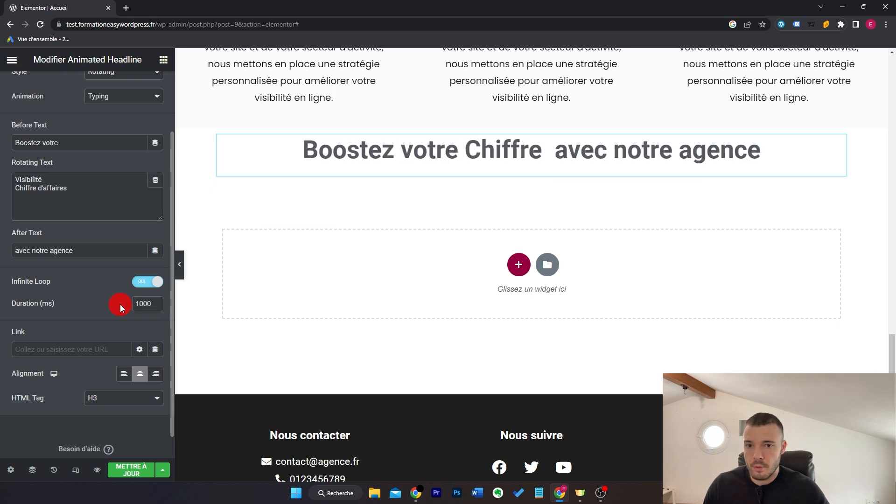
pyautogui.scroll(2, 119, 304)
pyautogui.click(135, 175)
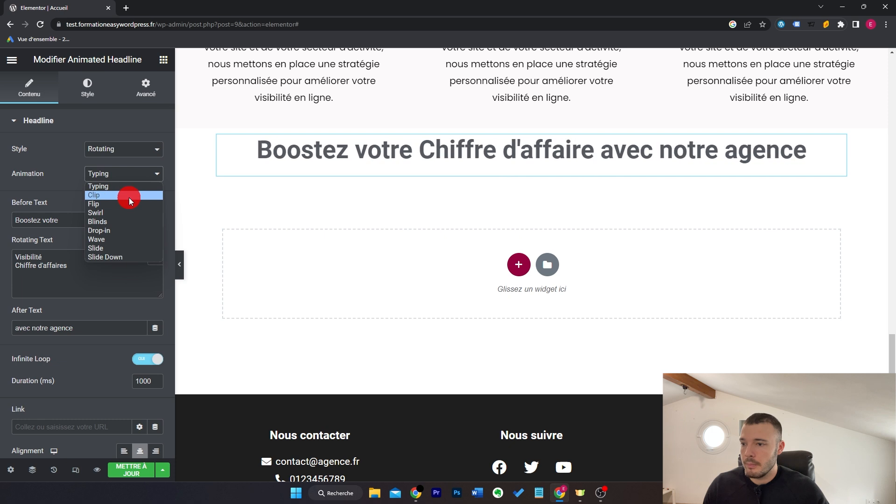
# Step: Switch the headline to Highlighted style with an Underline shape on 'visibilité'
pyautogui.click(132, 154)
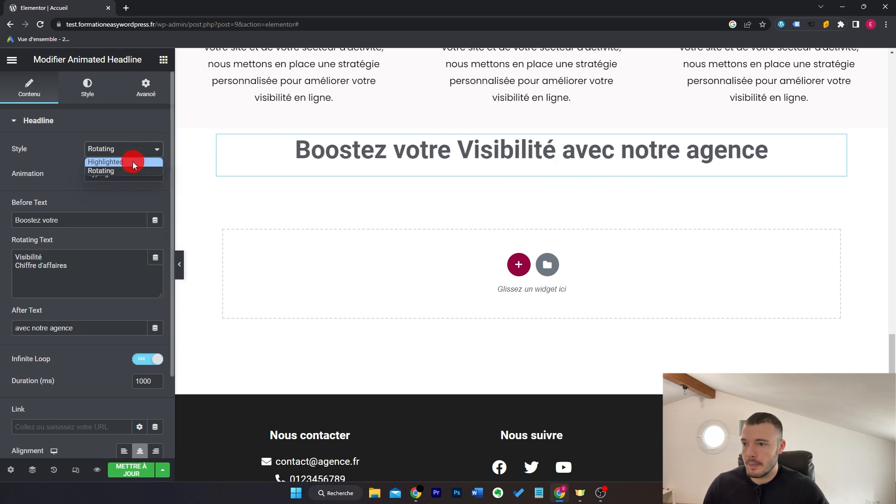
pyautogui.click(131, 161)
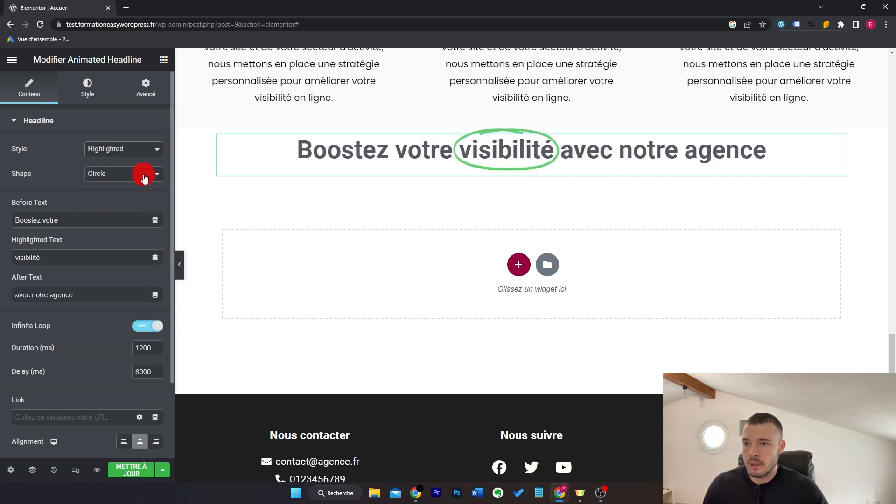
pyautogui.click(144, 178)
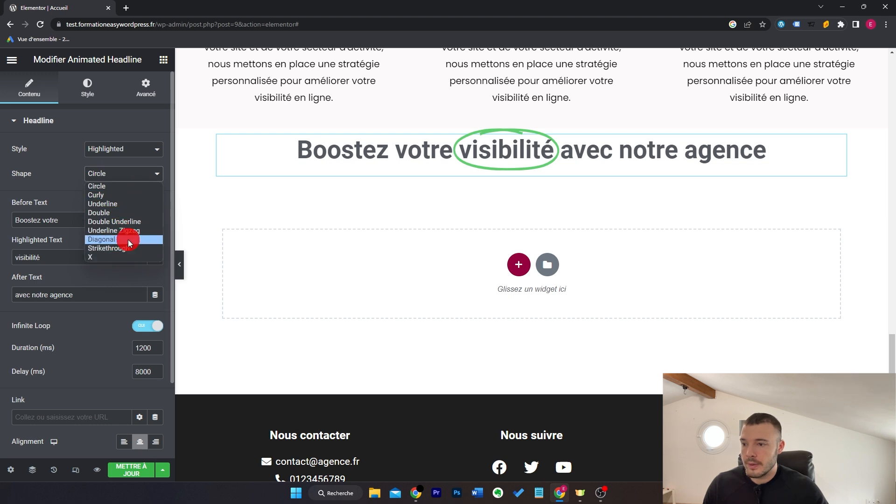
pyautogui.click(140, 205)
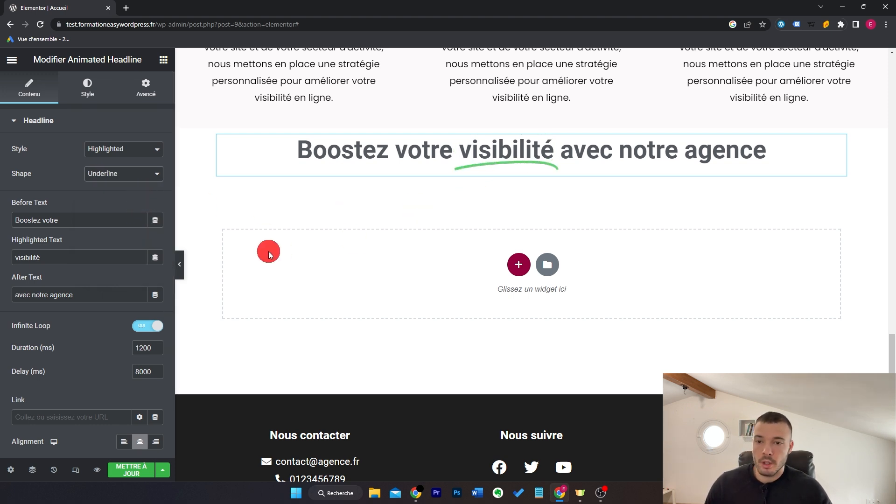
# Step: Turn off Infinite Loop, then delete the Animated Headline widget
pyautogui.scroll(-2, 100, 314)
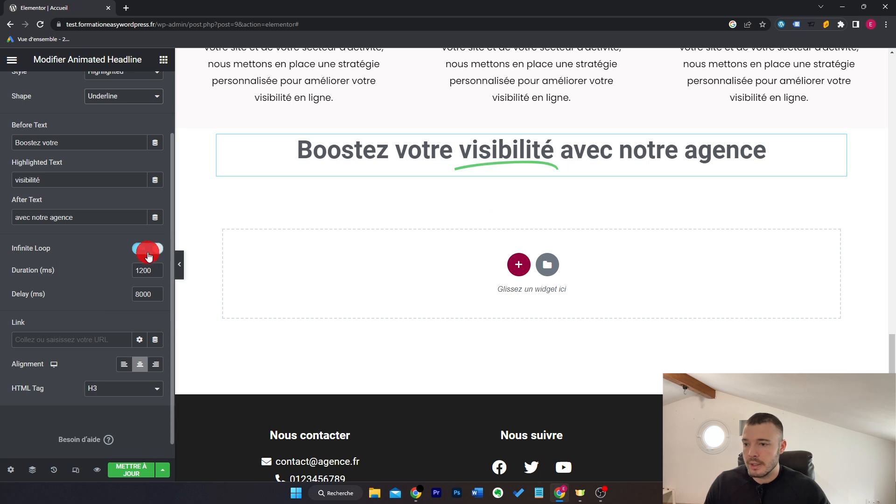
pyautogui.click(148, 257)
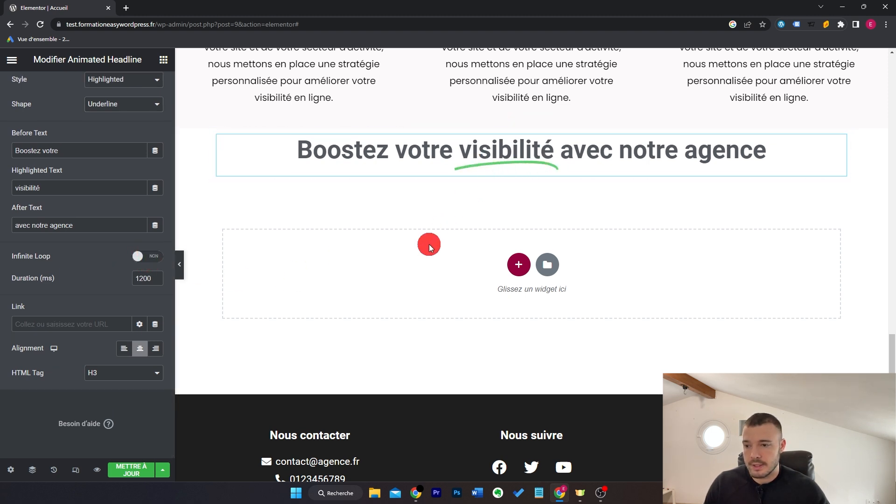
pyautogui.scroll(2, 108, 290)
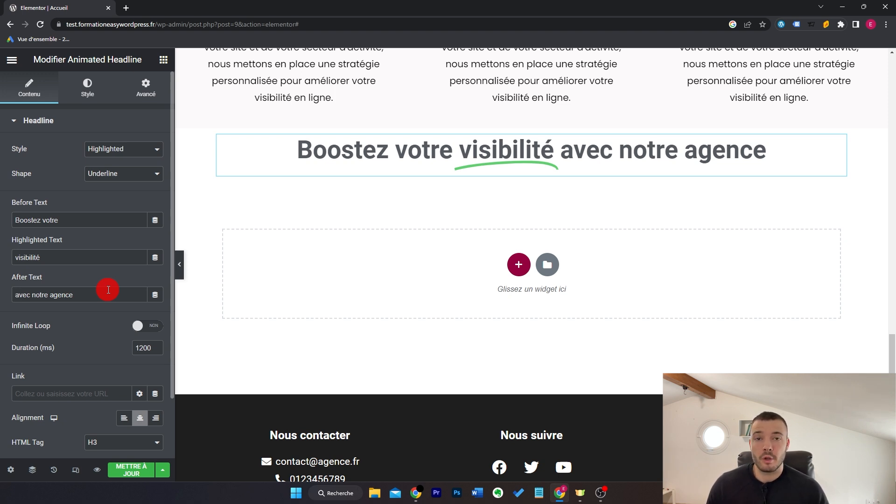
pyautogui.press('Delete')
# Step: Add a Price List whose first item is Pizza at 20€ with the orange T-shirt image
pyautogui.moveTo(129, 222); pyautogui.dragTo(394, 224)
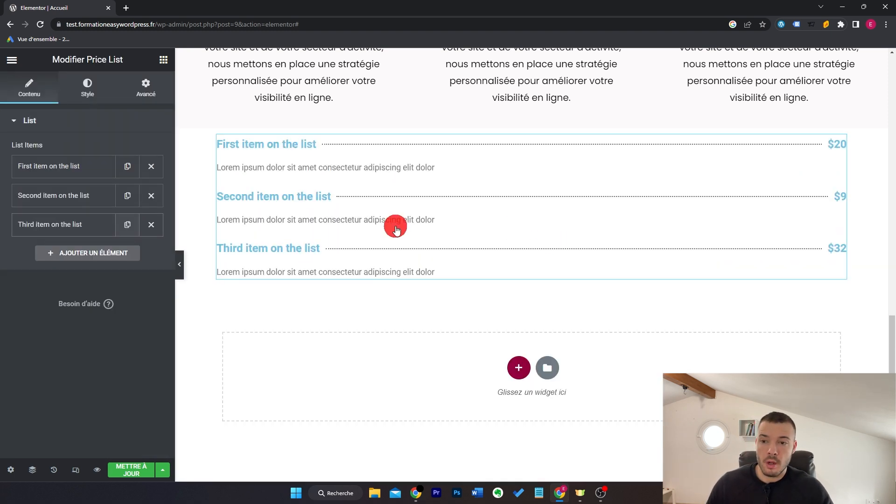
pyautogui.click(84, 167)
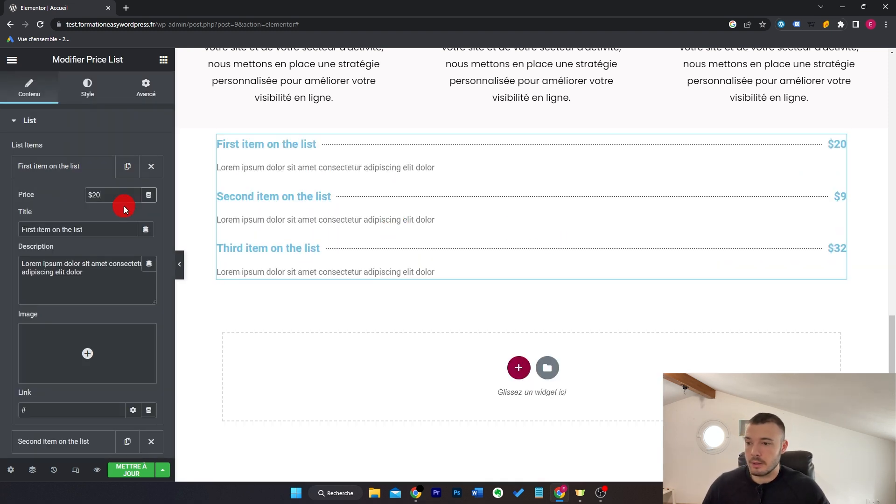
pyautogui.click(88, 196)
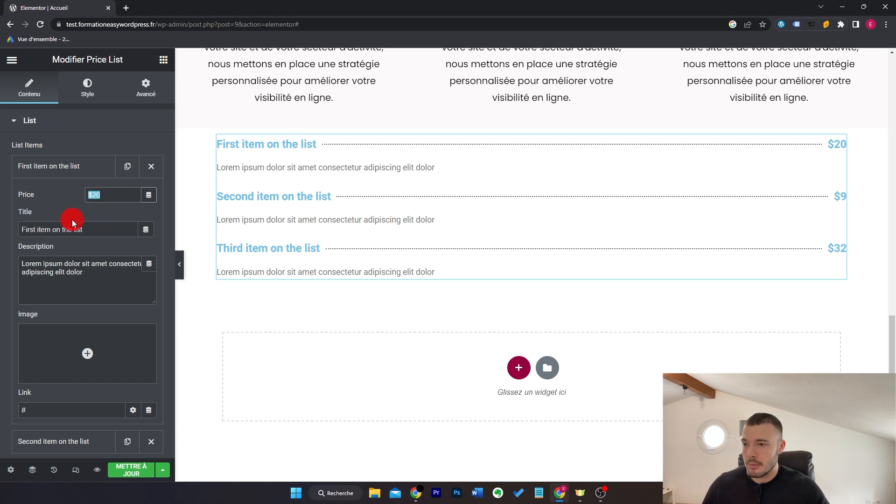
pyautogui.write('20')
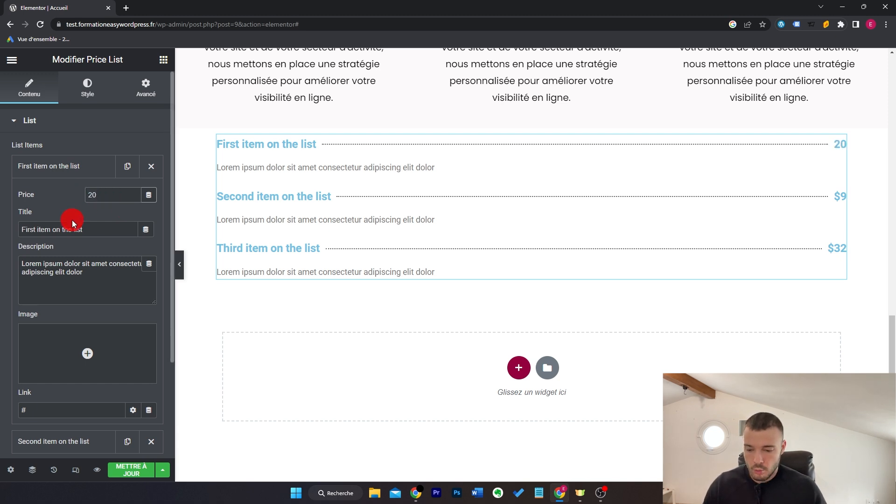
pyautogui.write('€')
pyautogui.press('Tab')
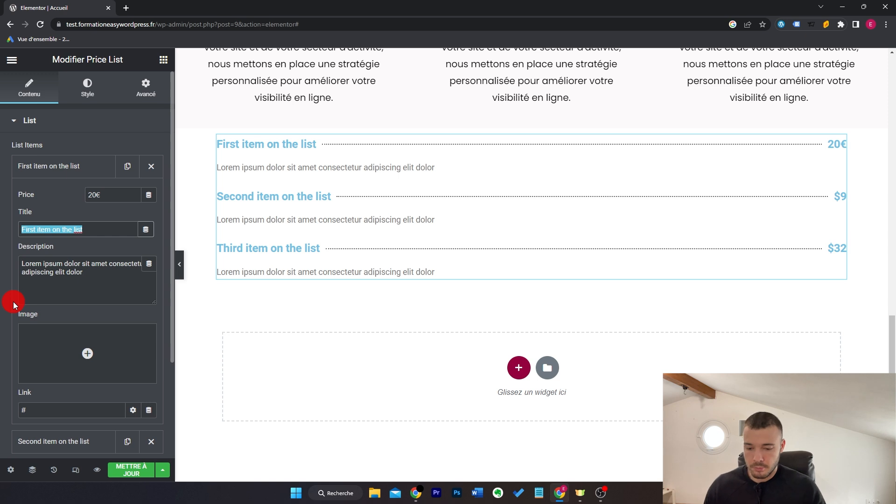
pyautogui.write('Pizza')
pyautogui.moveTo(83, 272); pyautogui.dragTo(6, 267)
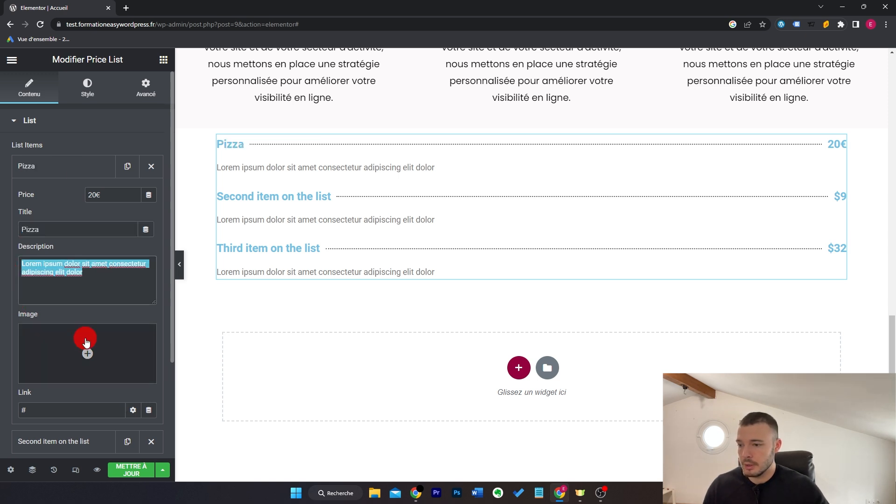
pyautogui.click(88, 350)
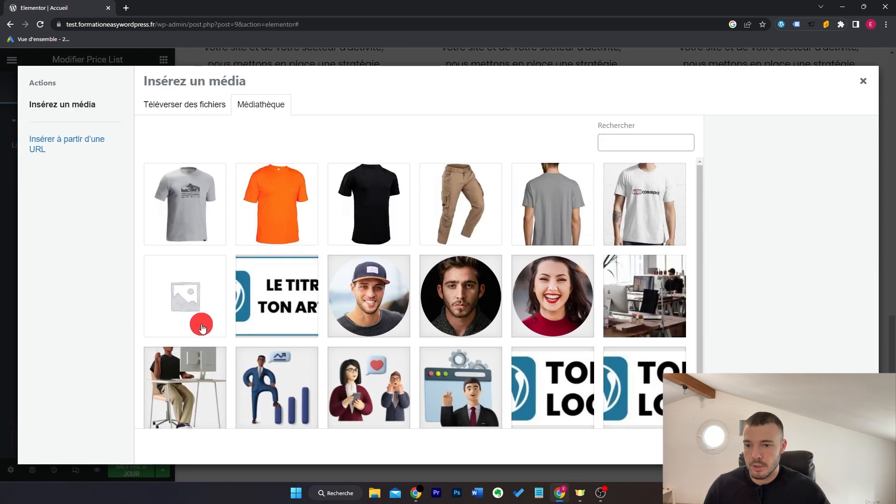
pyautogui.click(302, 206)
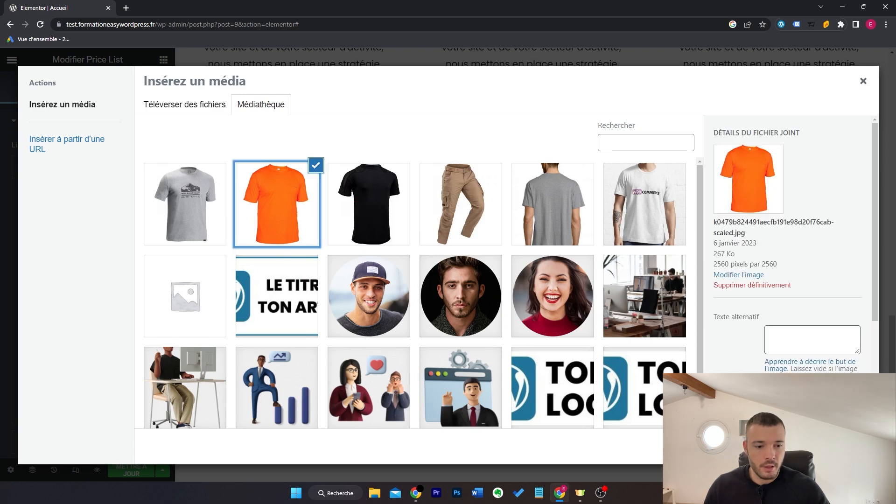
pyautogui.click(839, 446)
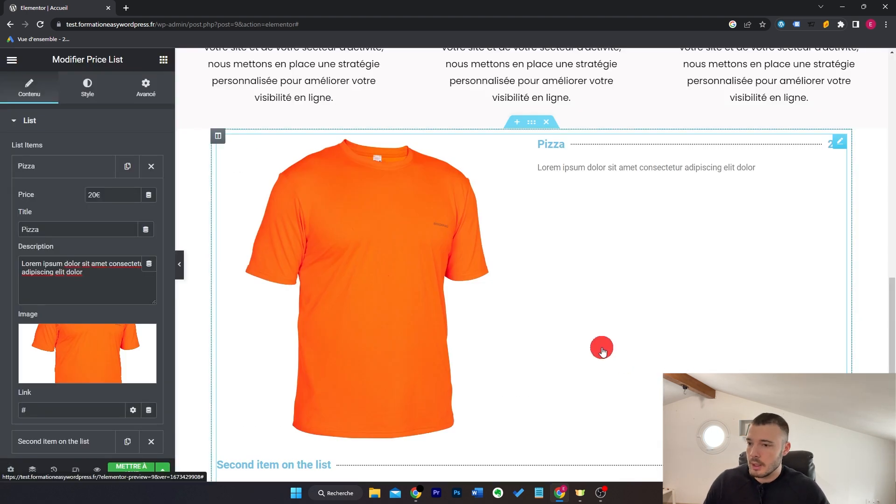
pyautogui.click(67, 177)
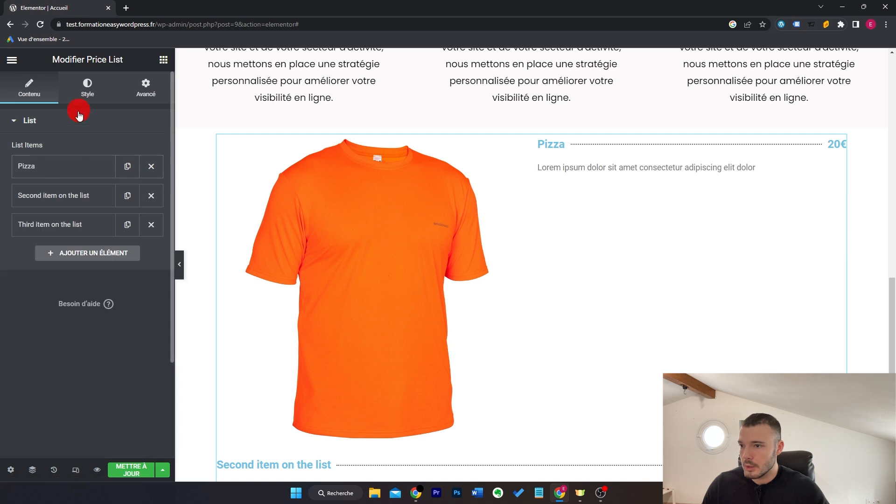
# Step: Set the price list image size to Custom 70×70
pyautogui.click(88, 86)
pyautogui.scroll(-2, 97, 252)
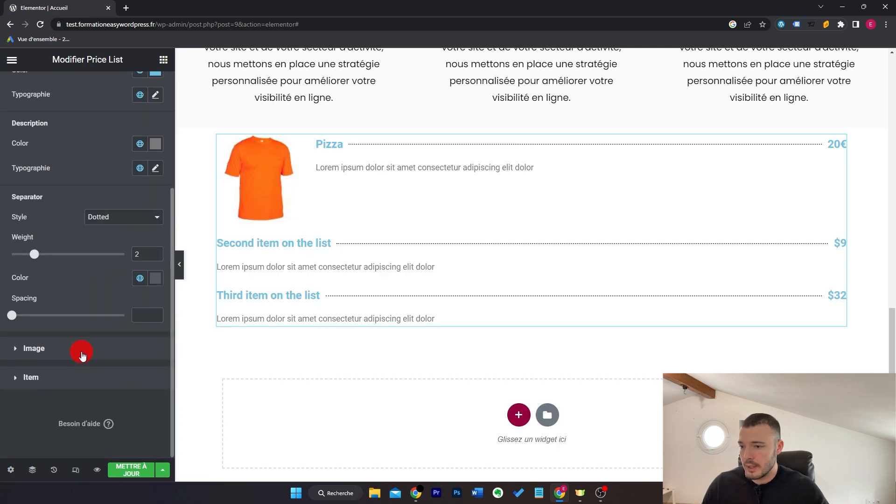
pyautogui.click(80, 356)
pyautogui.click(121, 179)
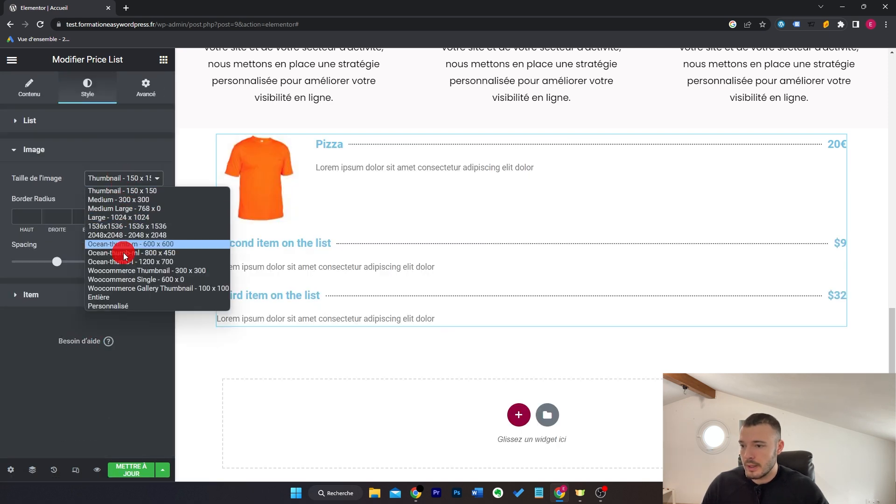
pyautogui.click(126, 307)
pyautogui.click(33, 257)
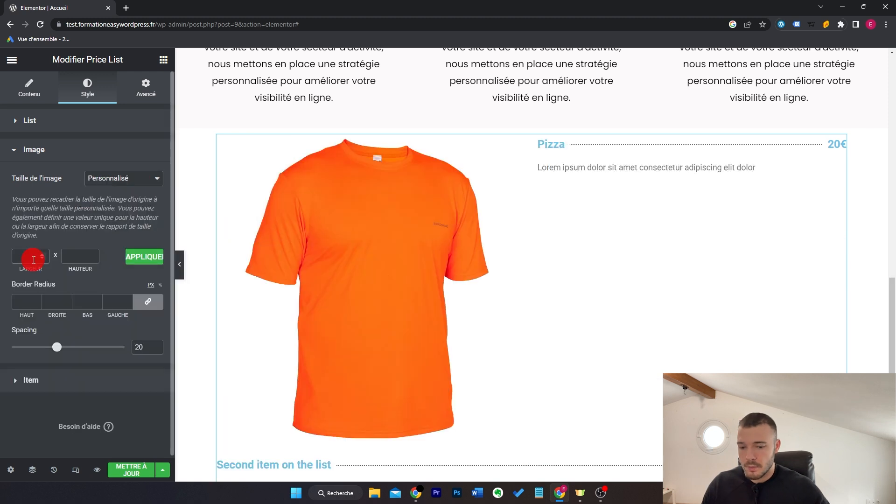
pyautogui.click(71, 261)
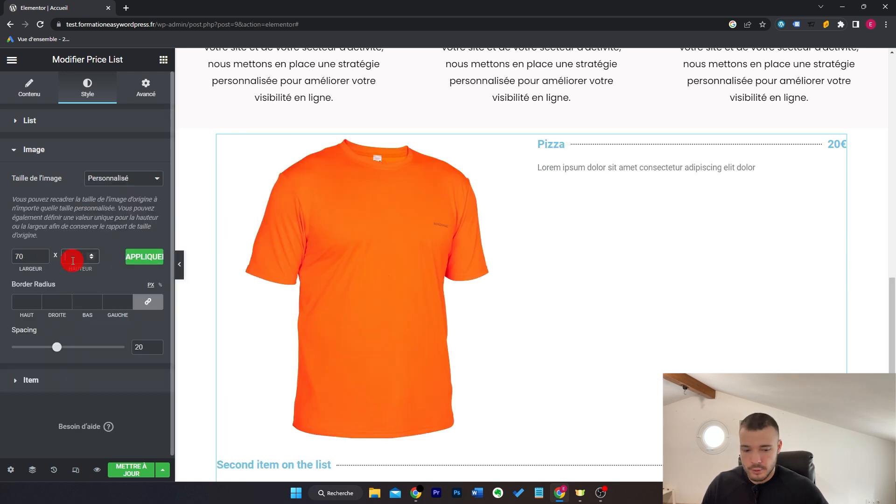
pyautogui.click(140, 256)
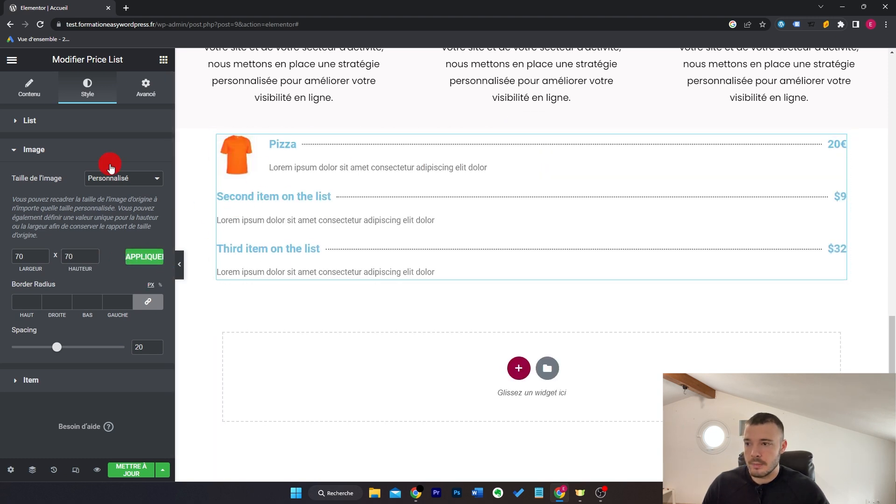
# Step: Delete the second and third list items and duplicate the Pizza item twice
pyautogui.click(34, 88)
pyautogui.click(56, 196)
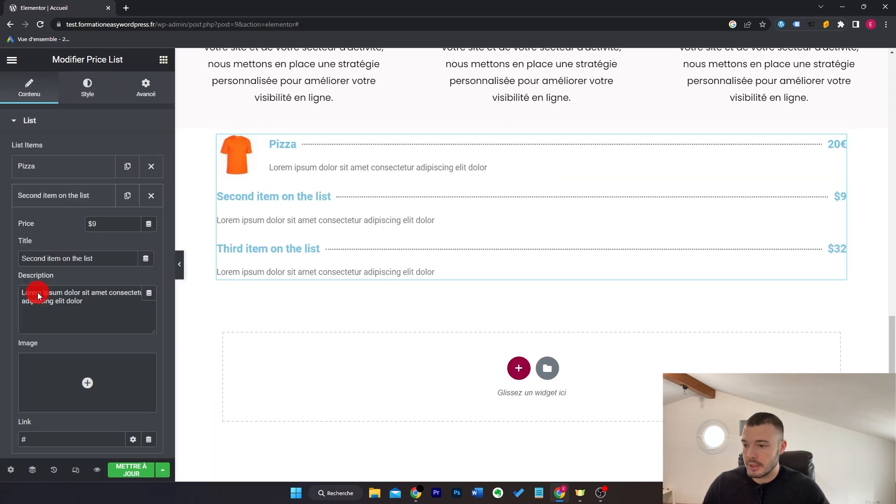
pyautogui.click(81, 194)
pyautogui.click(80, 225)
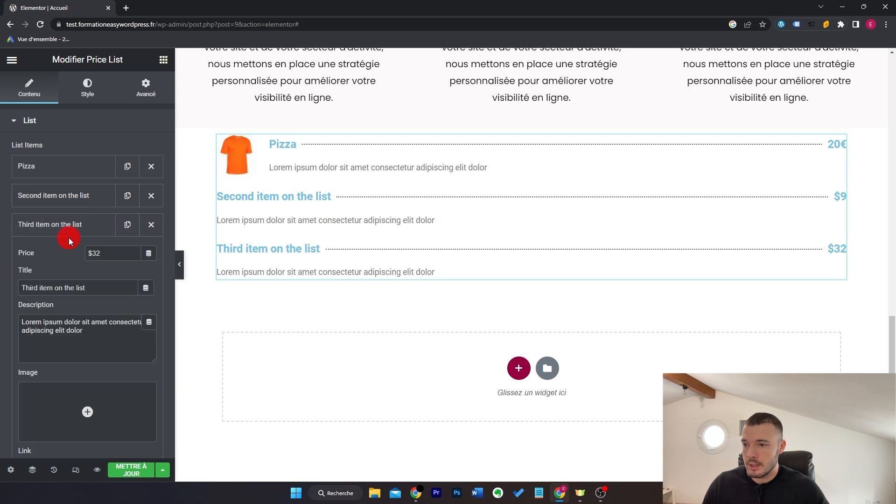
pyautogui.click(72, 229)
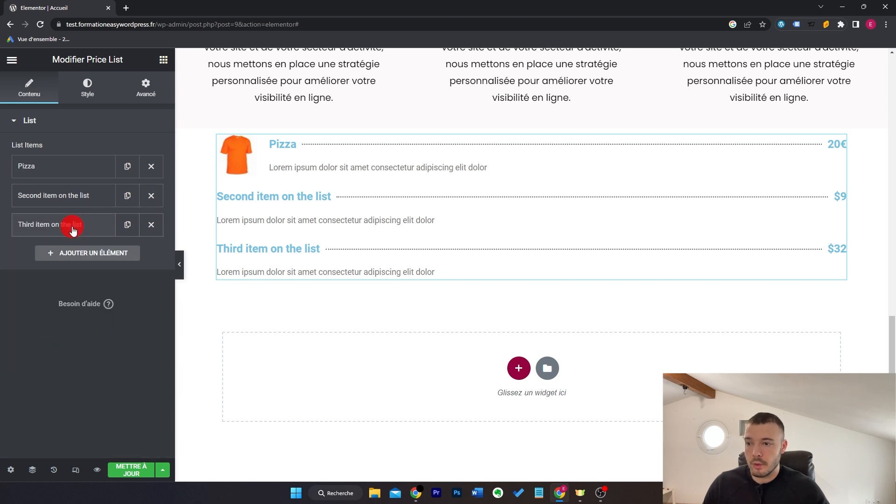
pyautogui.click(151, 195)
pyautogui.click(151, 196)
pyautogui.click(133, 166)
pyautogui.click(127, 195)
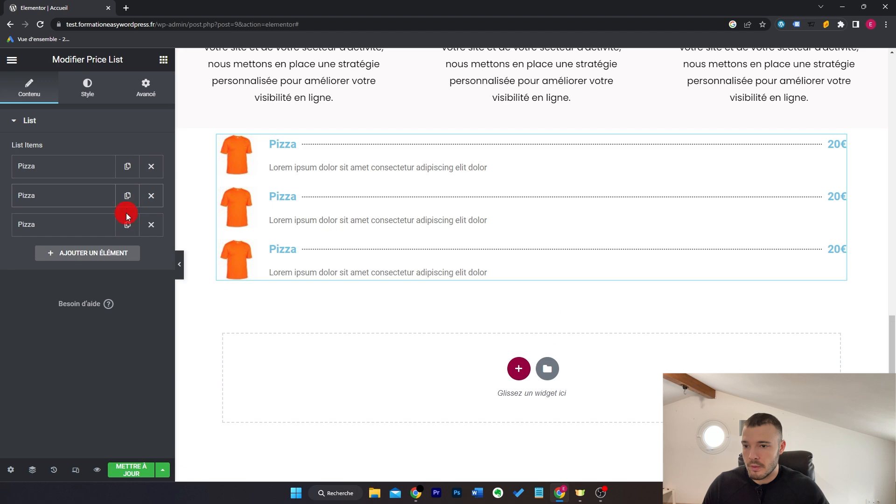
# Step: Add another Pizza copy and make the item titles and prices black
pyautogui.click(127, 224)
pyautogui.scroll(3, 452, 293)
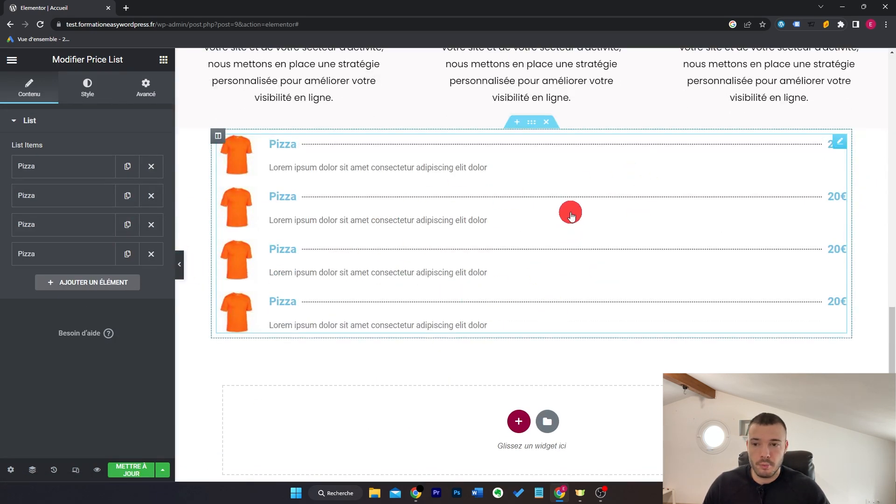
pyautogui.click(87, 89)
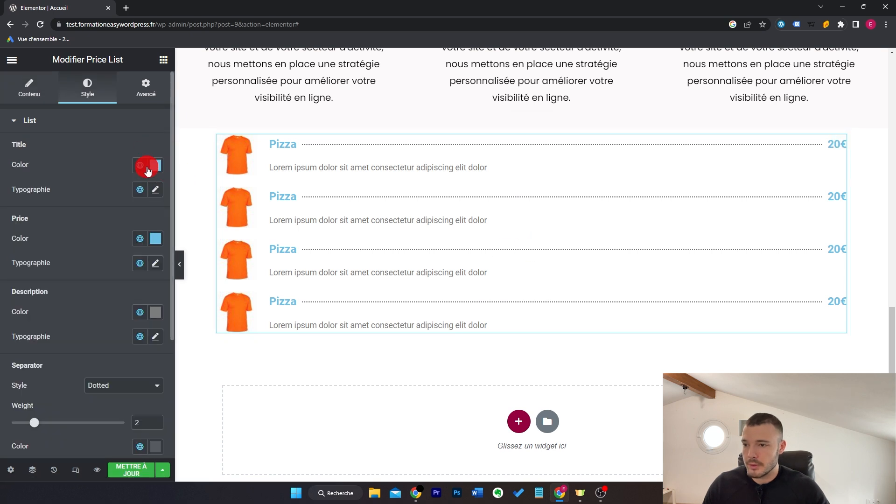
pyautogui.click(154, 168)
pyautogui.moveTo(94, 244); pyautogui.dragTo(14, 324)
pyautogui.click(92, 156)
pyautogui.click(144, 237)
pyautogui.moveTo(106, 282); pyautogui.dragTo(5, 396)
# Step: Narrow the price list's section so it sits centred, then add a Call to Action block
pyautogui.click(150, 158)
pyautogui.moveTo(11, 187); pyautogui.dragTo(24, 188)
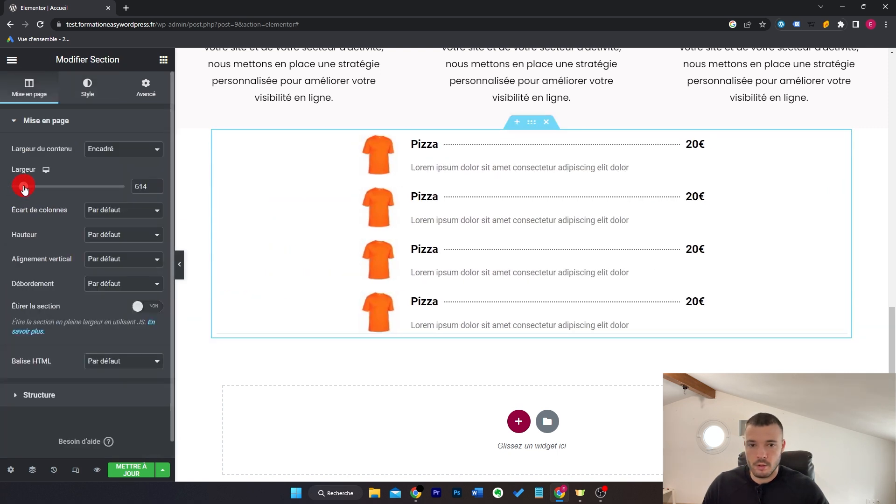
pyautogui.click(180, 267)
pyautogui.scroll(5, 746, 226)
pyautogui.scroll(-5, 747, 226)
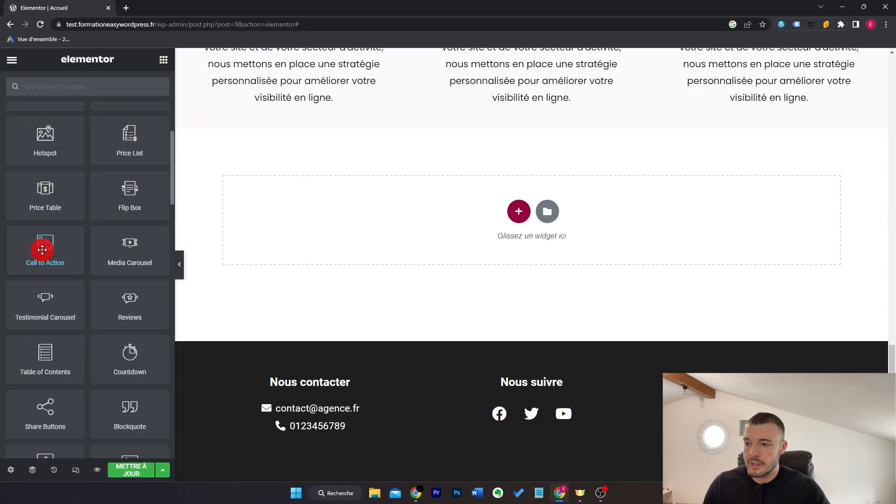
pyautogui.moveTo(42, 250); pyautogui.dragTo(358, 232)
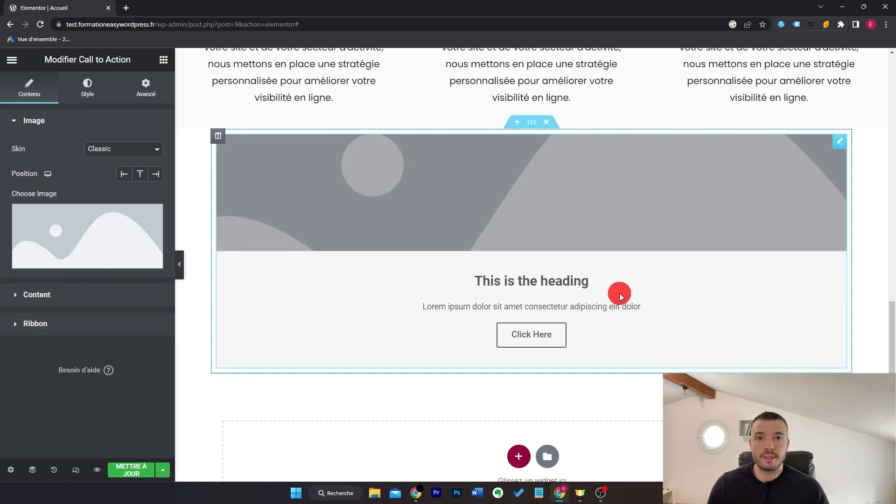
# Step: Give the Call to Action the office photo from the media library and the Cover skin
pyautogui.click(112, 227)
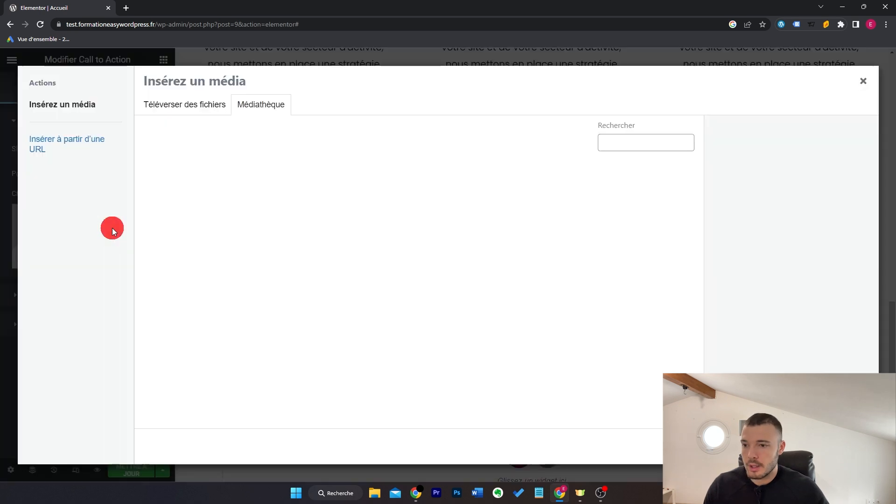
pyautogui.scroll(-2, 380, 300)
pyautogui.click(645, 252)
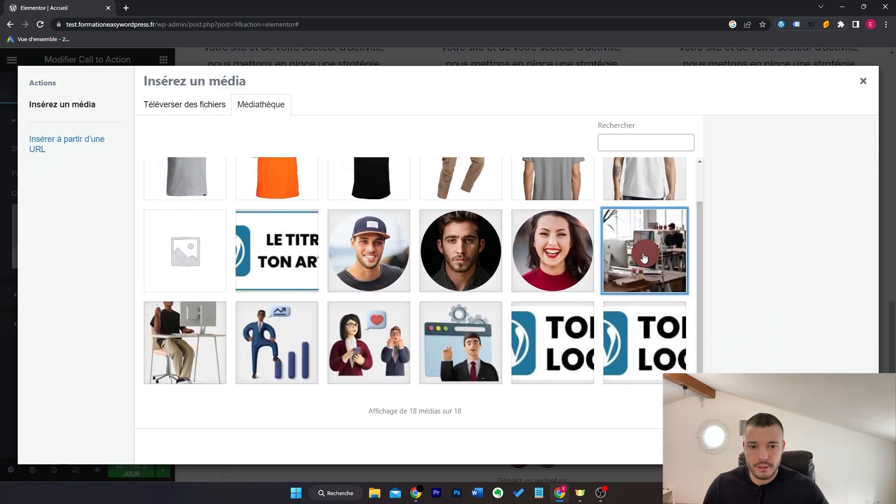
pyautogui.click(836, 447)
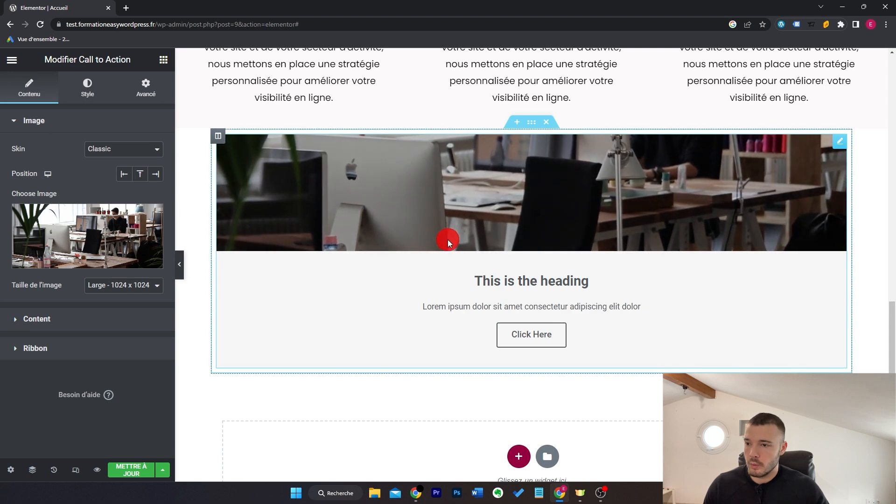
pyautogui.click(139, 151)
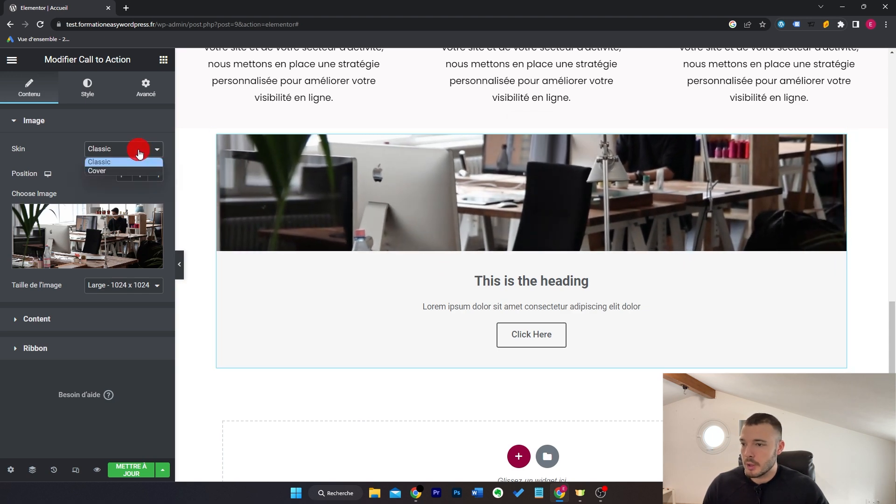
pyautogui.click(132, 174)
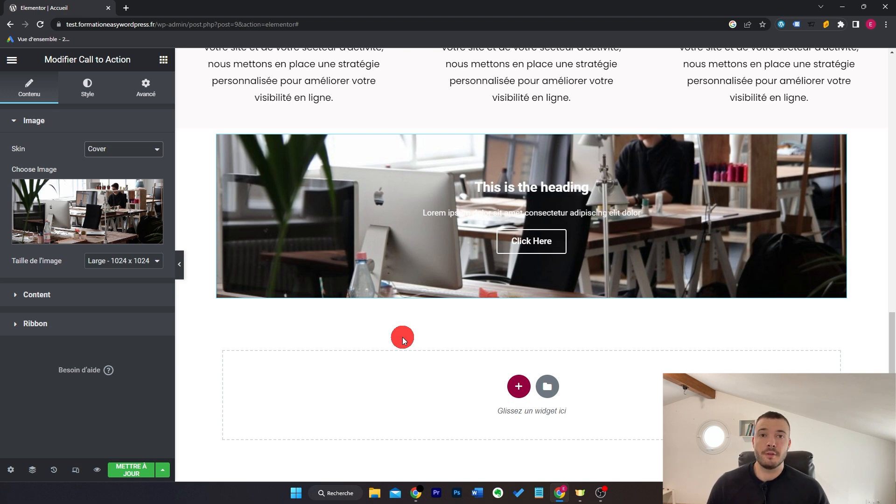
# Step: Delete the Call to Action and insert a Table of Contents titled Sommaire listing the headings
pyautogui.press('Delete')
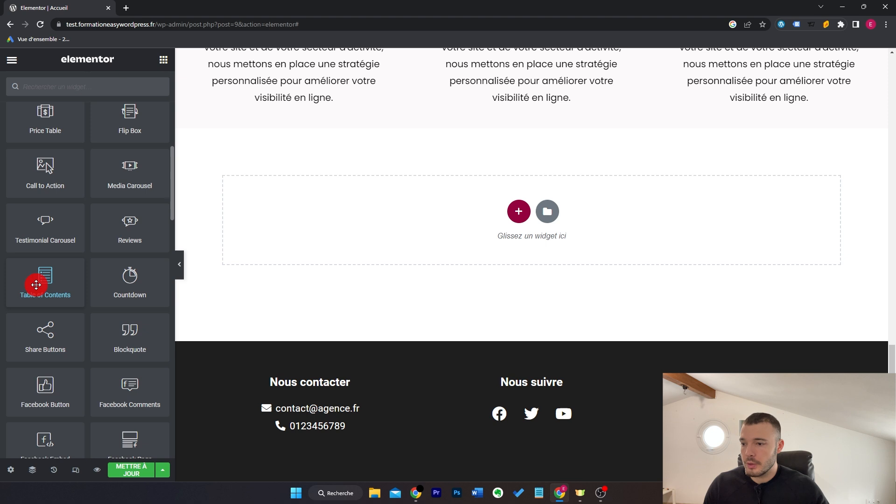
pyautogui.moveTo(38, 284); pyautogui.dragTo(398, 220)
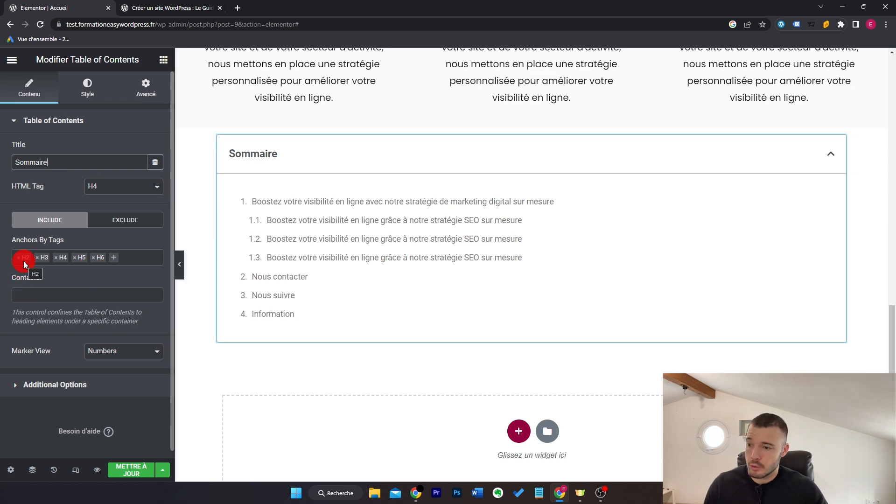
pyautogui.scroll(1, 387, 286)
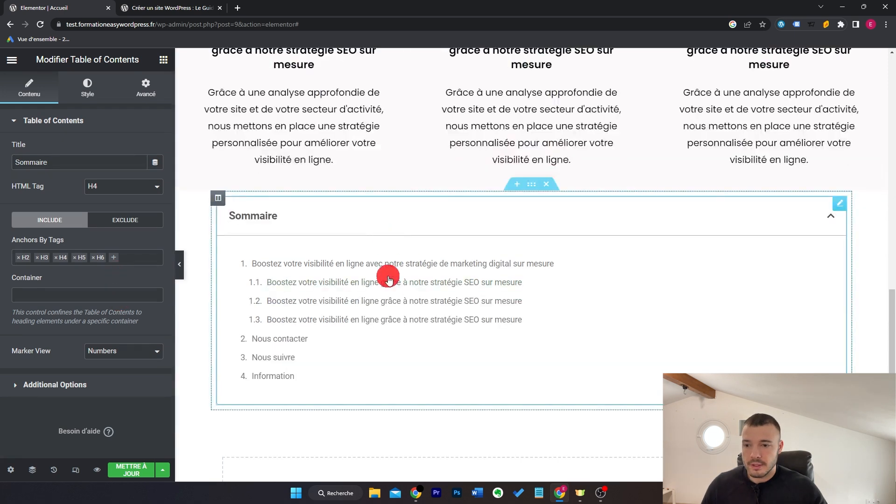
pyautogui.scroll(-1, 402, 355)
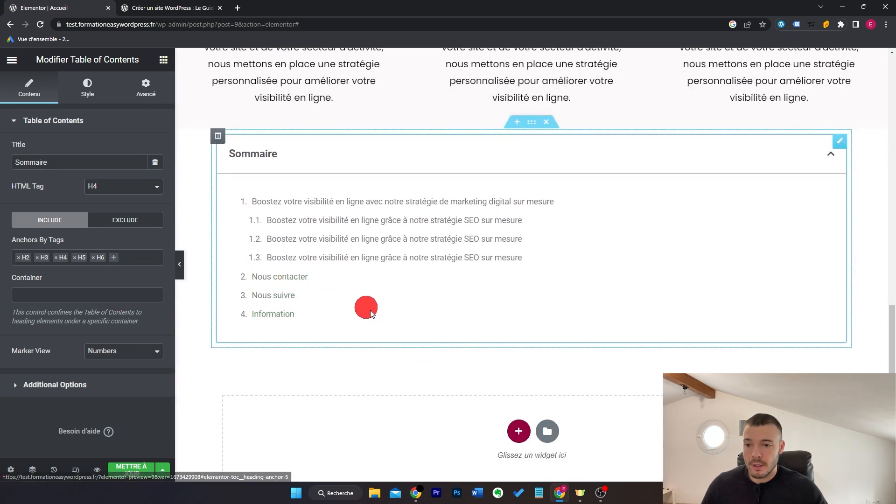
pyautogui.scroll(-4, 476, 320)
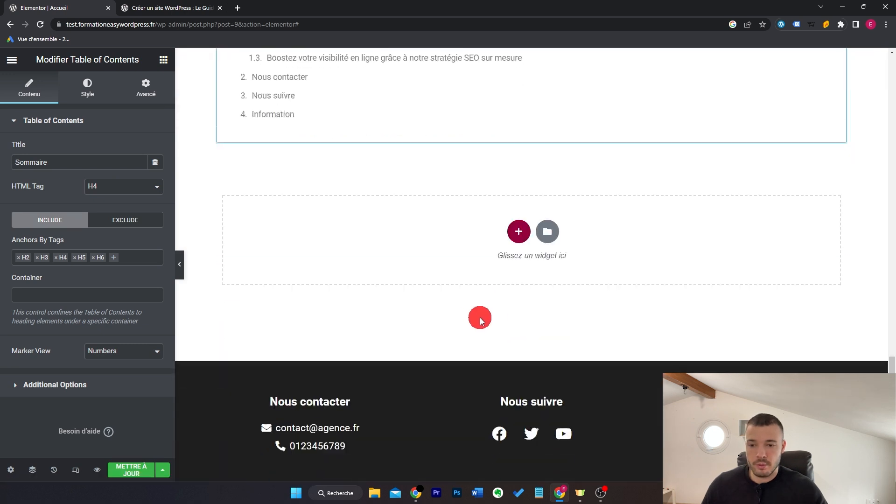
pyautogui.scroll(3, 780, 260)
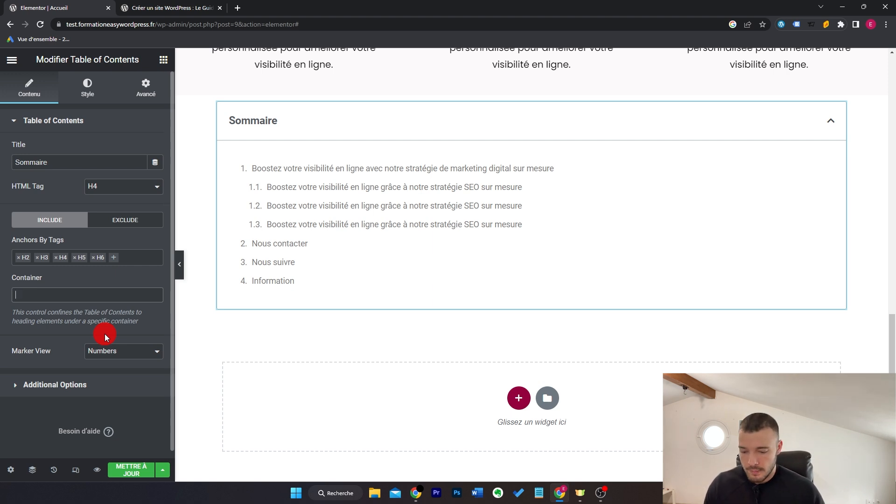
# Step: Try '.container' and then '.entry-content' as the container value, then clear the field
pyautogui.write('.container')
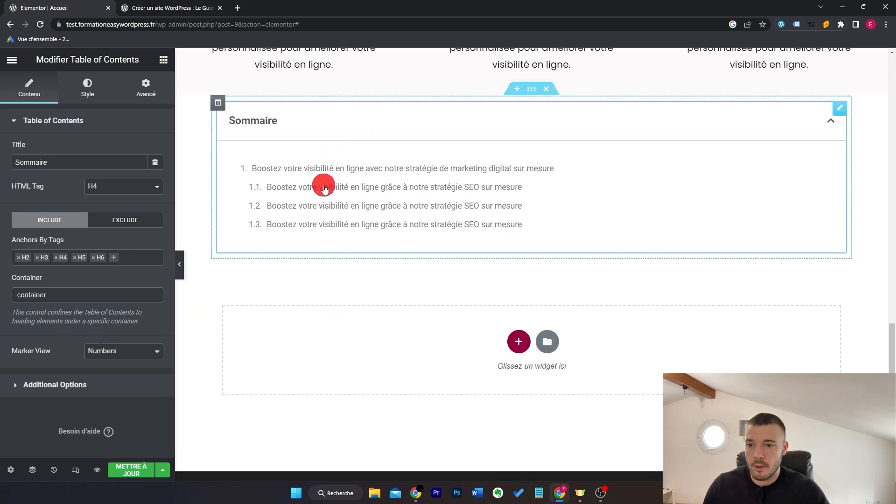
pyautogui.scroll(1, 486, 232)
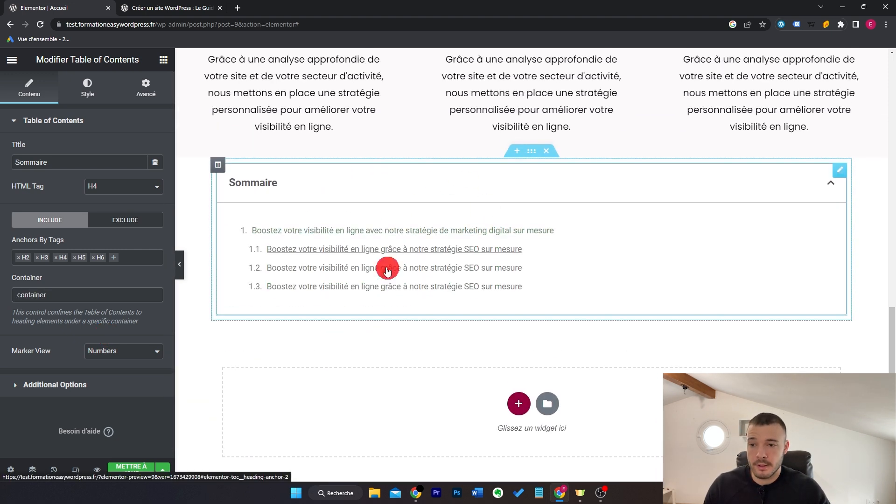
pyautogui.moveTo(47, 295); pyautogui.dragTo(16, 295)
pyautogui.write('.')
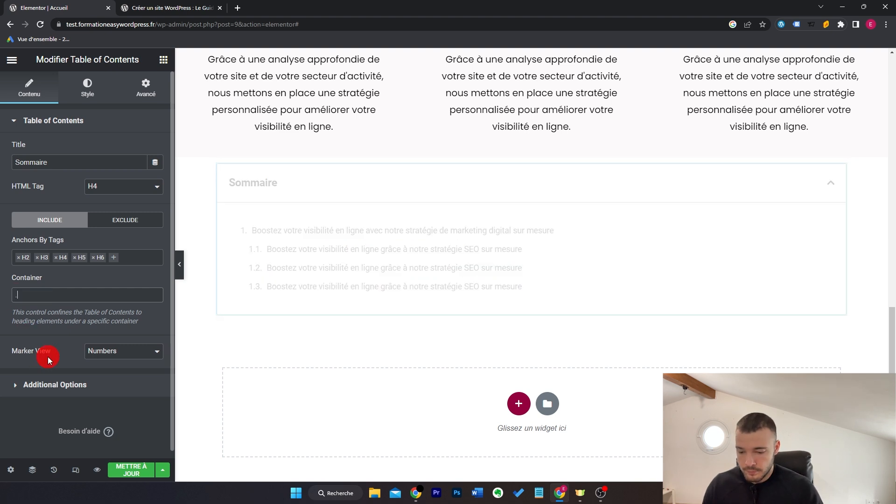
pyautogui.write('entry-content')
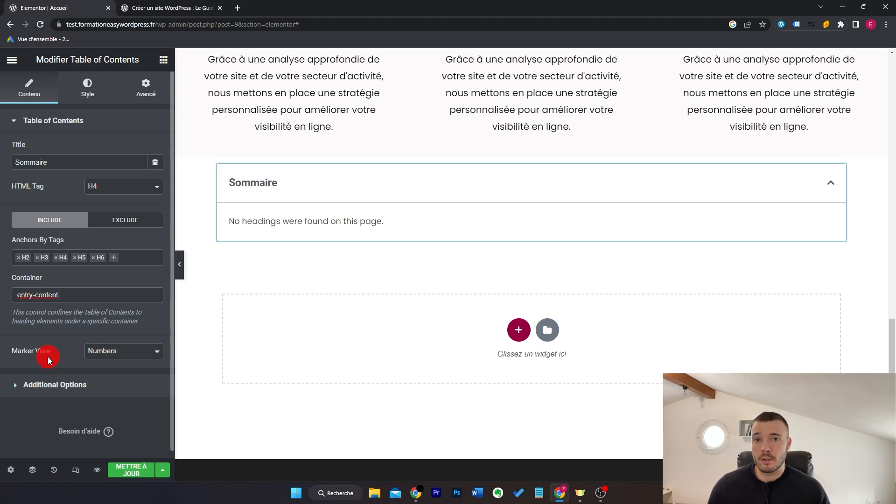
pyautogui.hotkey('ctrl', 'a')
pyautogui.press('BackSpace')
# Step: Switch the table of contents markers to Bullets, then back to Numbers
pyautogui.click(142, 352)
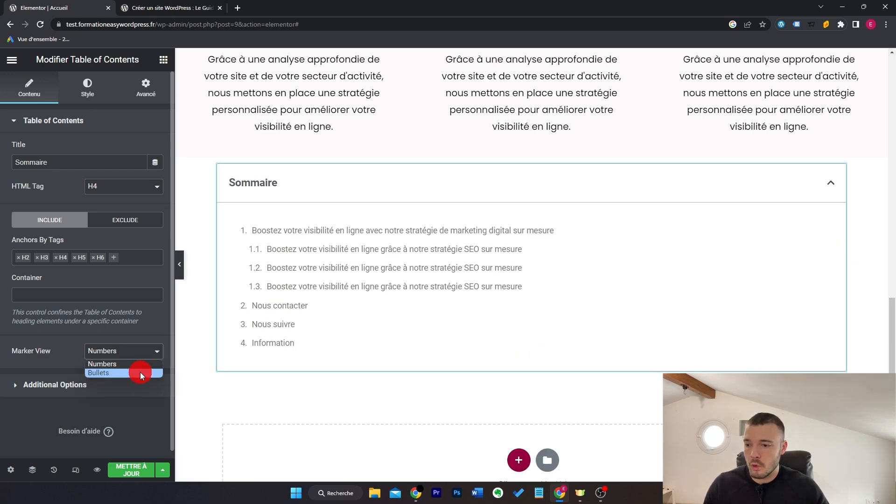
pyautogui.click(141, 373)
pyautogui.click(137, 352)
pyautogui.click(134, 364)
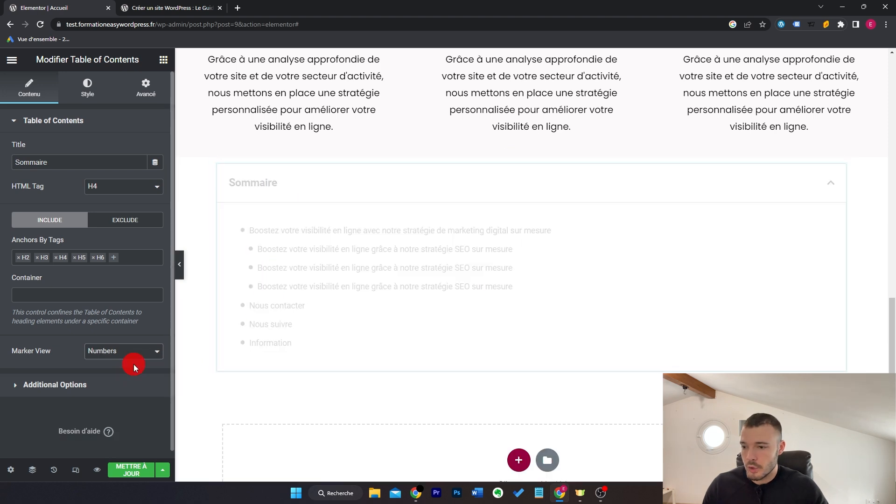
# Step: Expand Additional Options and bring up the table of contents Style settings
pyautogui.click(93, 383)
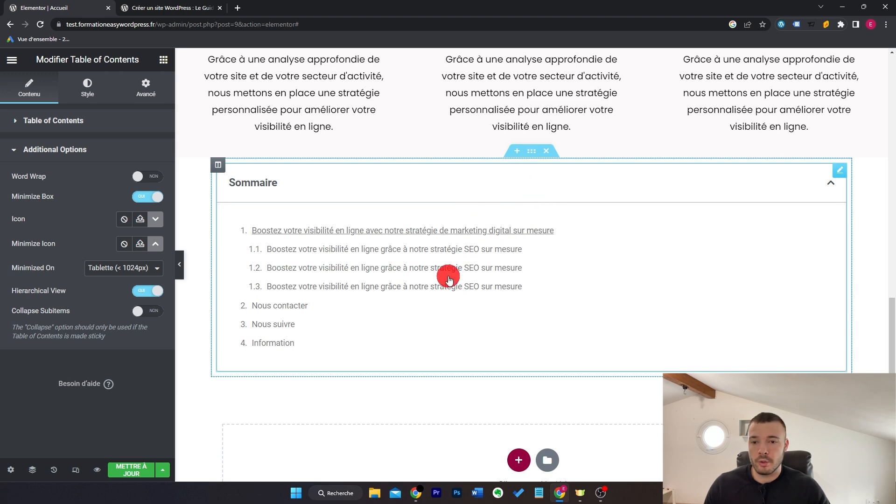
pyautogui.click(88, 86)
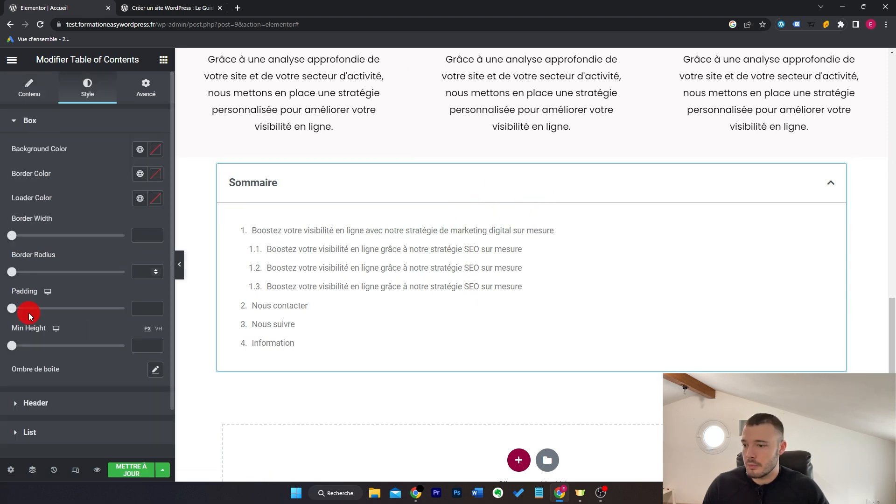
pyautogui.scroll(-1, 56, 285)
pyautogui.scroll(2, 95, 329)
pyautogui.scroll(-2, 96, 329)
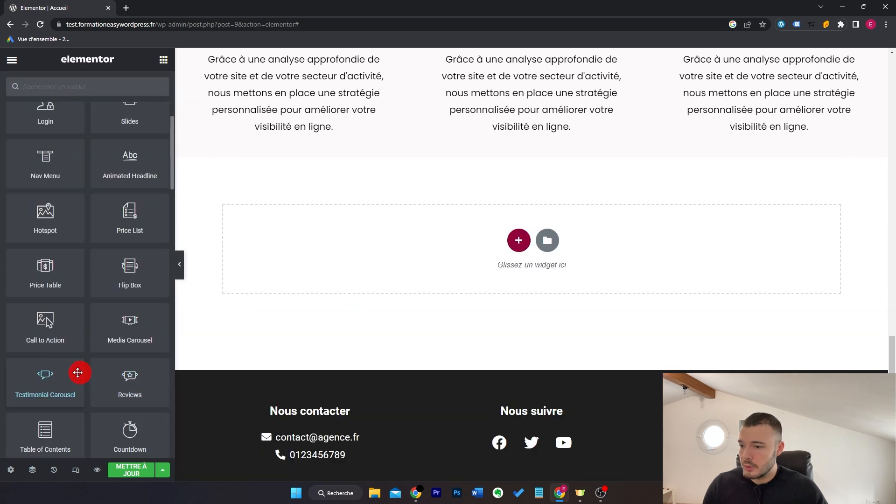
pyautogui.scroll(-2, 78, 373)
# Step: Try an evergreen countdown of 15 hours, then revert to the due date and check its time
pyautogui.moveTo(132, 350); pyautogui.dragTo(403, 307)
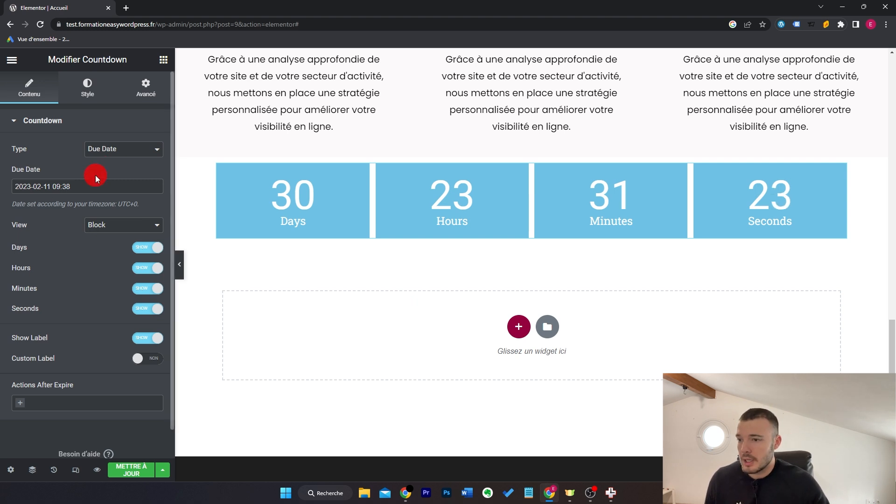
pyautogui.click(142, 151)
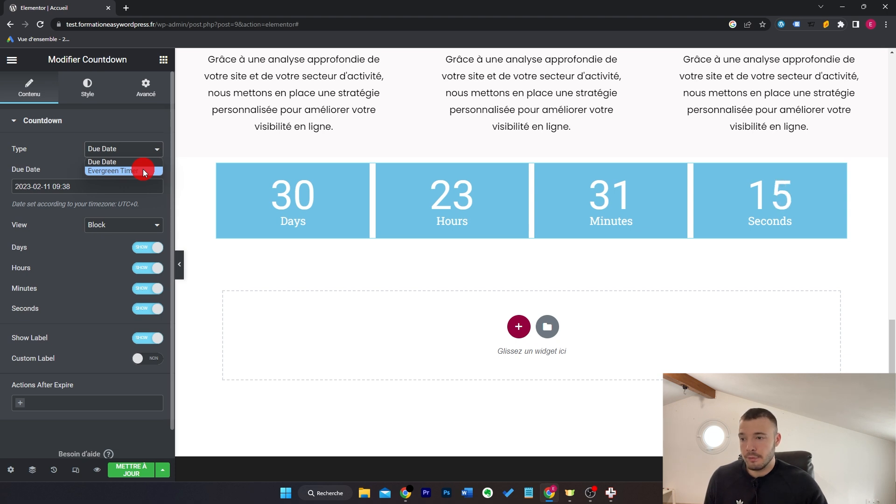
pyautogui.click(143, 171)
pyautogui.doubleClick(139, 174)
pyautogui.write('15')
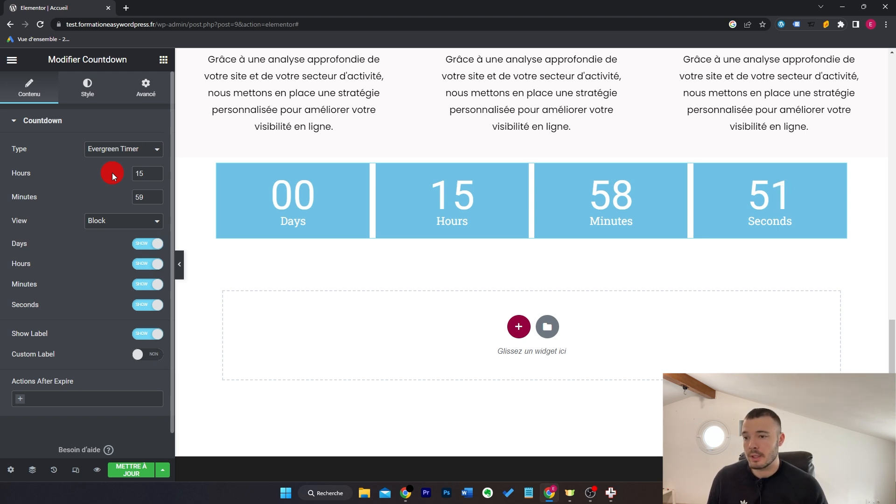
pyautogui.click(139, 150)
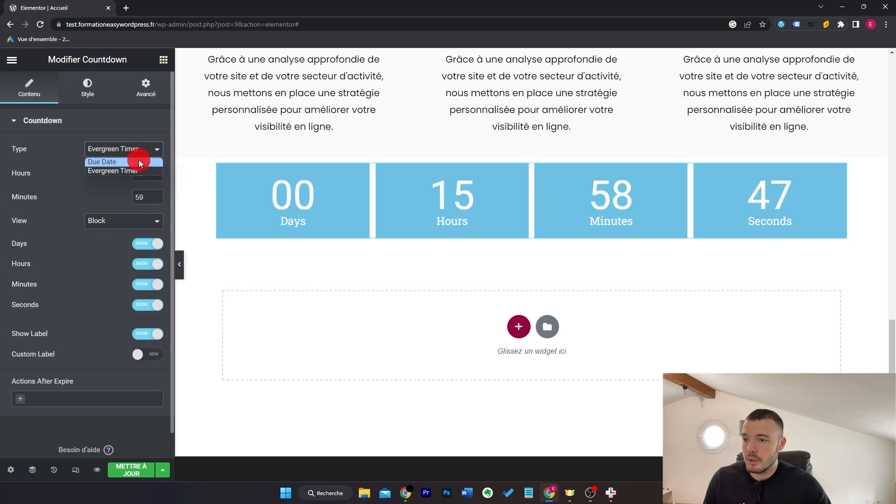
pyautogui.click(138, 162)
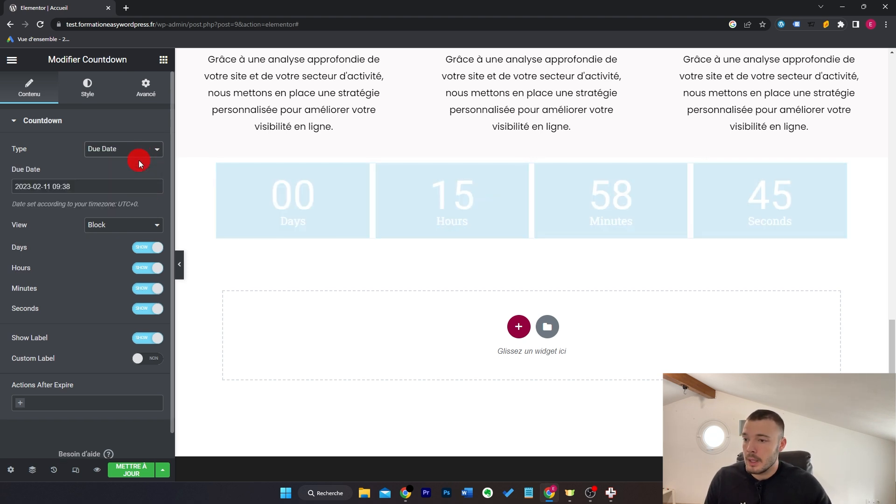
pyautogui.click(115, 186)
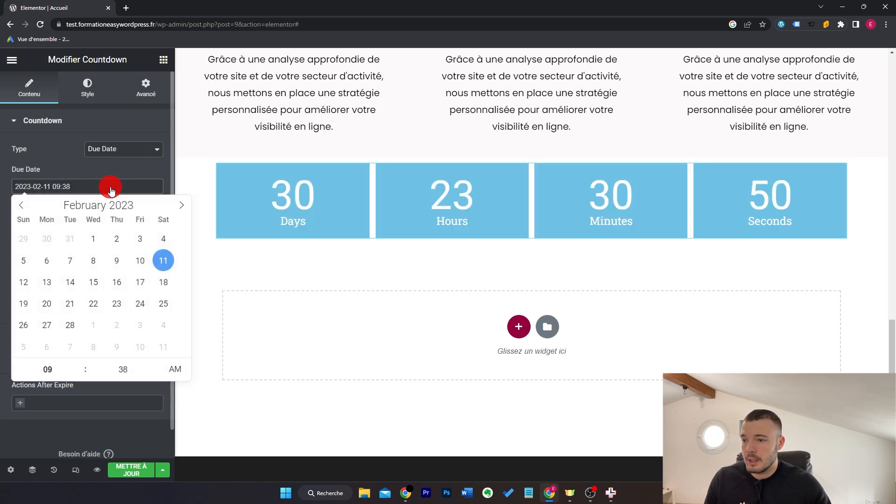
pyautogui.click(48, 369)
pyautogui.click(123, 369)
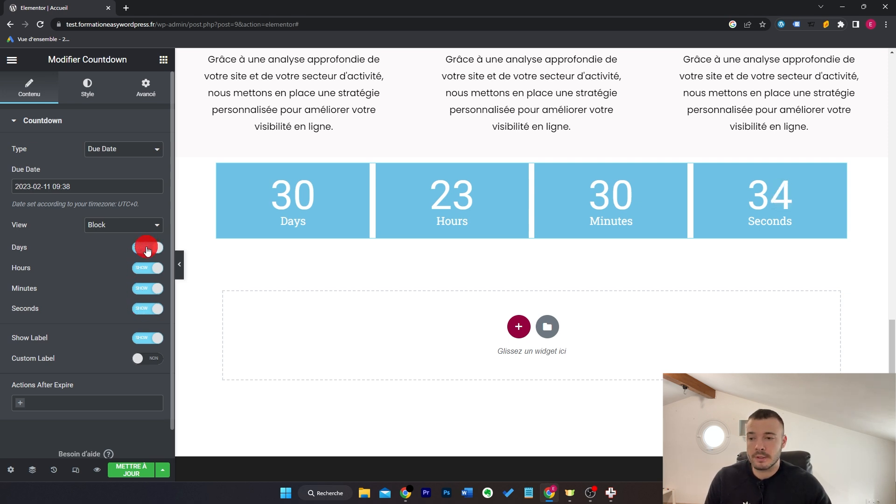
# Step: Enable custom labels and rename the units to Jours, Hrs, Mins and Secs
pyautogui.click(154, 367)
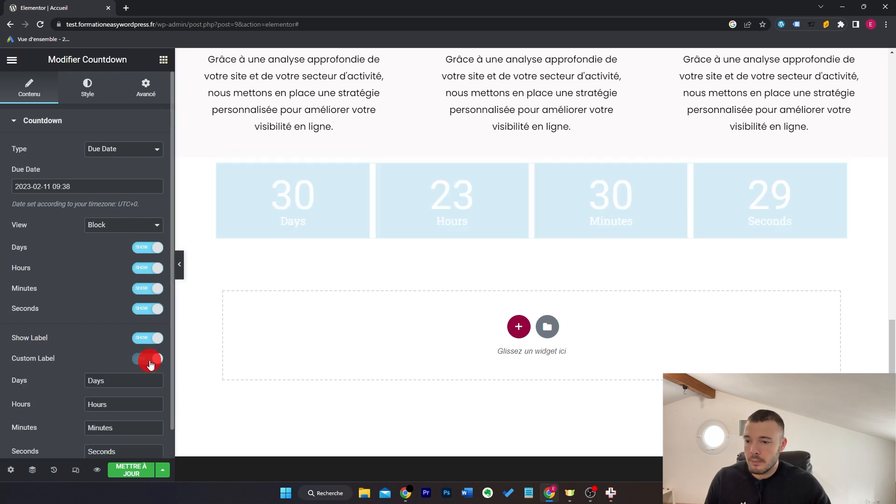
pyautogui.scroll(-3, 100, 334)
pyautogui.doubleClick(121, 259)
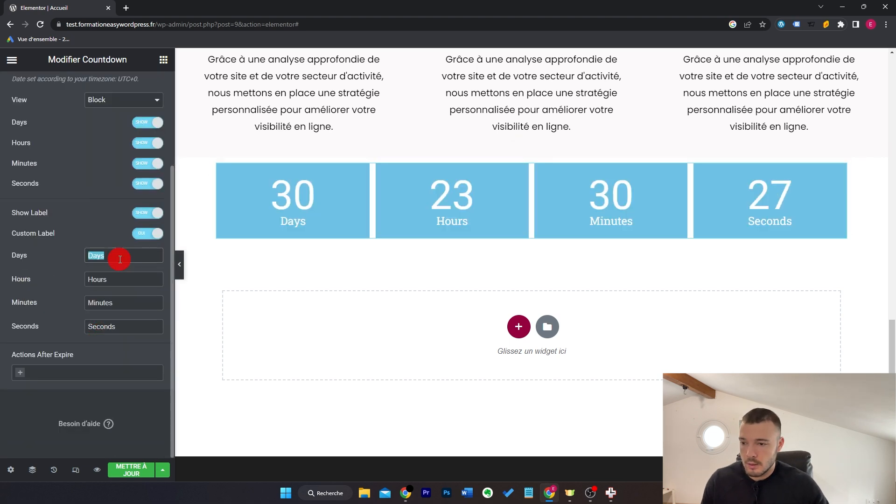
pyautogui.write('Jours')
pyautogui.doubleClick(119, 277)
pyautogui.write('Hrs')
pyautogui.doubleClick(123, 303)
pyautogui.write('Mo')
pyautogui.press('BackSpace')
pyautogui.write('ins')
pyautogui.press('Tab')
pyautogui.write('Secs')
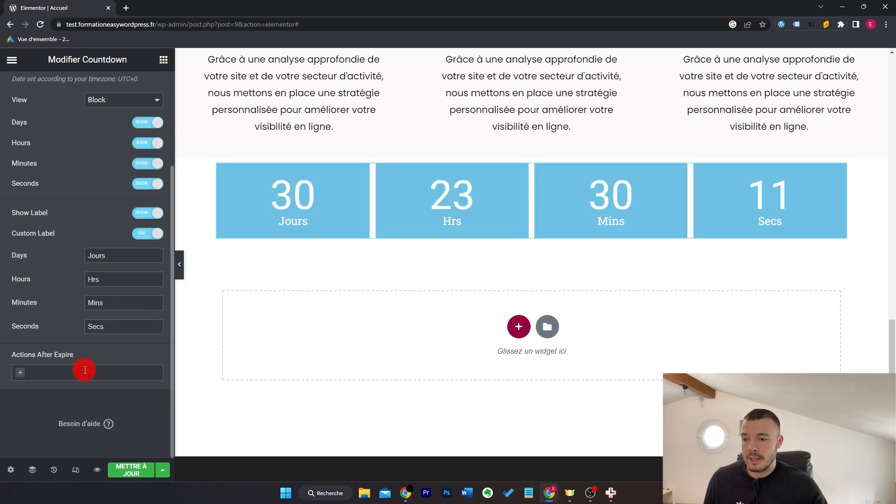
# Step: Add Hide as the countdown's action after expiry
pyautogui.click(82, 372)
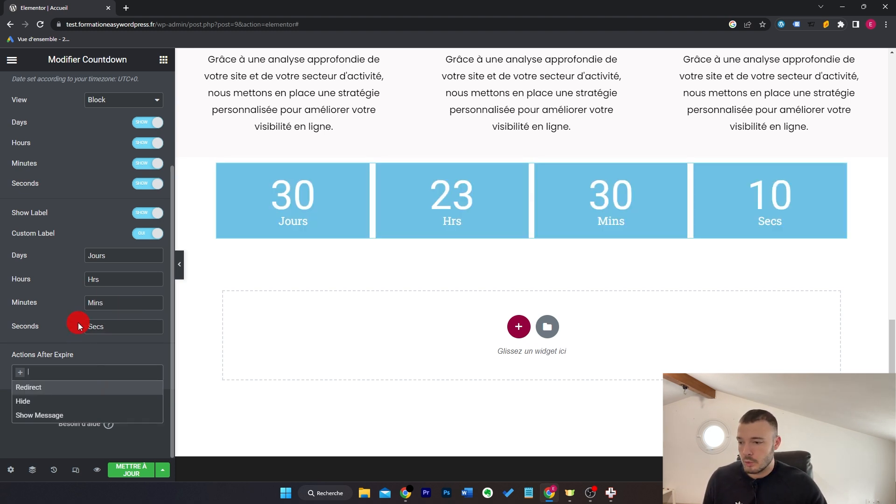
pyautogui.click(63, 393)
pyautogui.scroll(-1, 94, 345)
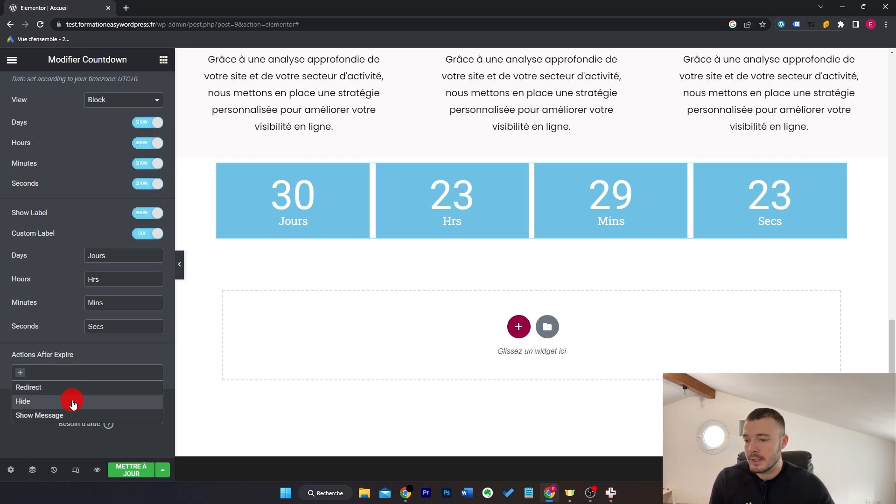
pyautogui.click(72, 401)
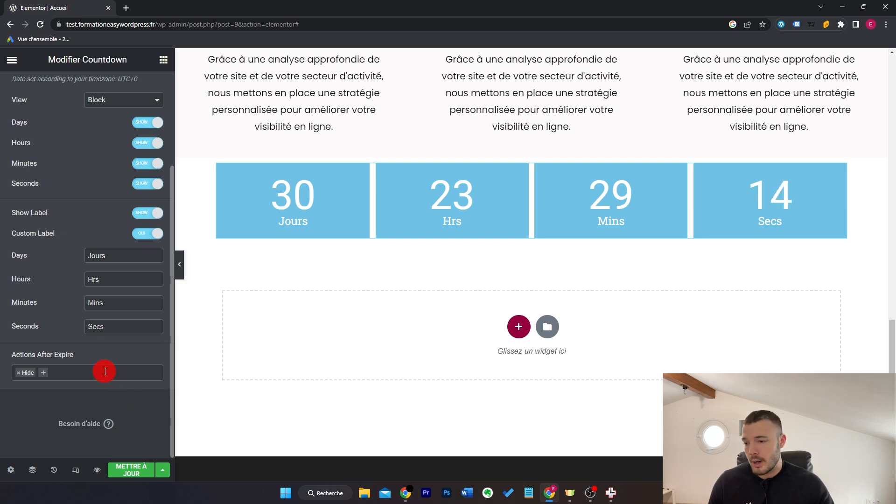
pyautogui.click(539, 212)
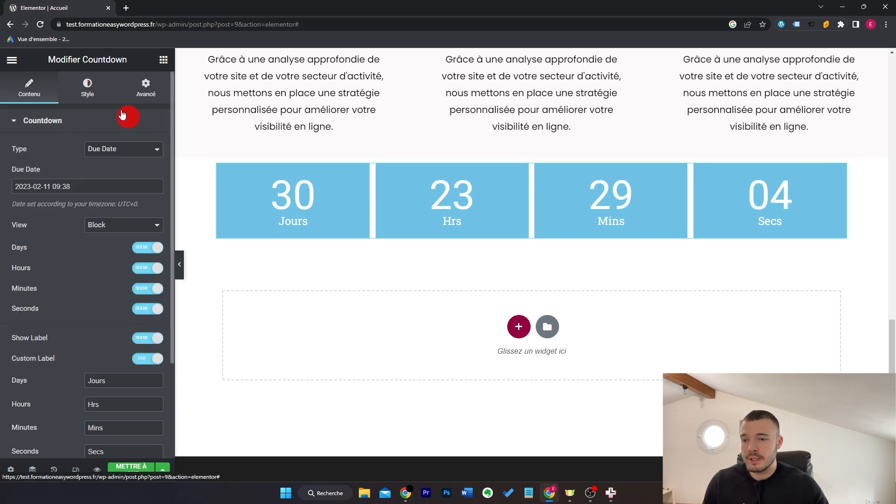
# Step: Make the countdown box background fully transparent and colour the digits and labels black
pyautogui.click(89, 88)
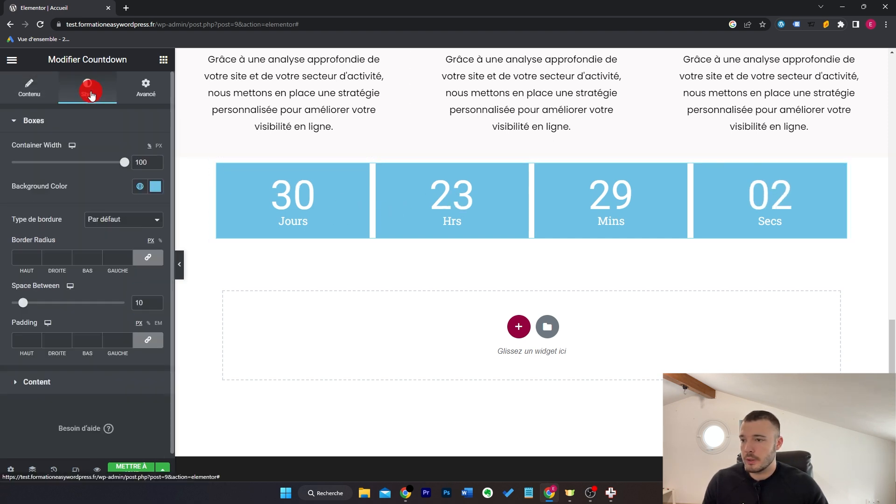
pyautogui.click(156, 188)
pyautogui.moveTo(156, 348); pyautogui.dragTo(2, 347)
pyautogui.click(2, 348)
pyautogui.click(94, 386)
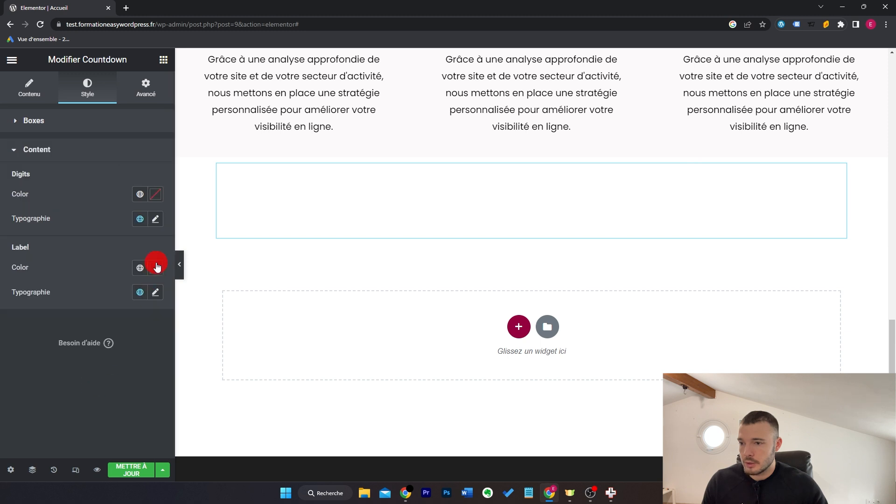
pyautogui.click(141, 196)
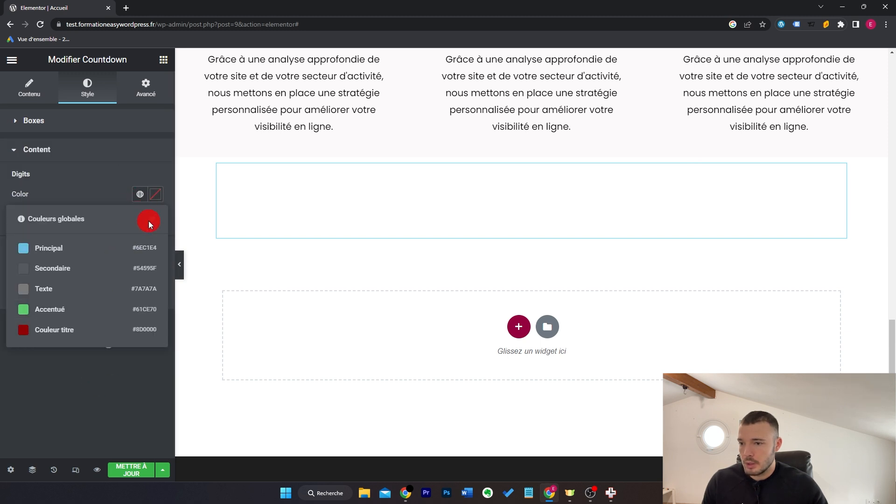
pyautogui.click(154, 195)
pyautogui.click(1, 427)
pyautogui.click(156, 268)
pyautogui.click(2, 369)
# Step: Set digit size 23, label size 15 and container width 18, then delete the countdown
pyautogui.click(85, 127)
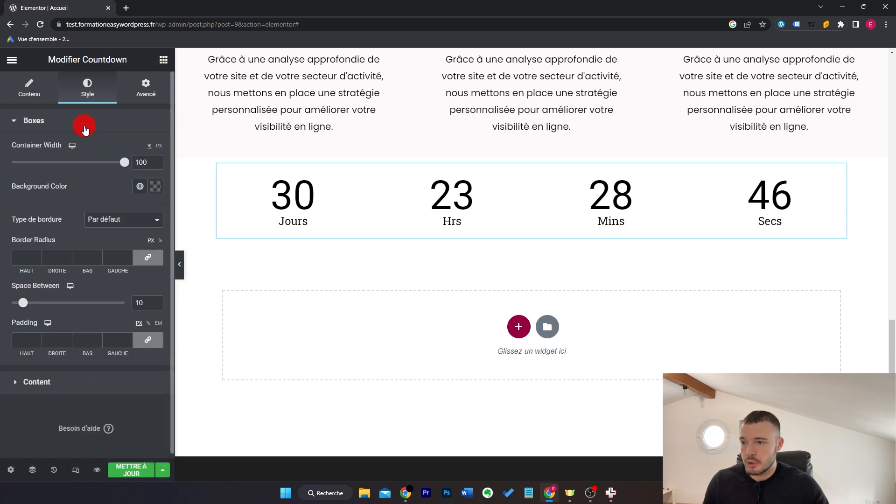
pyautogui.moveTo(125, 164); pyautogui.dragTo(41, 167)
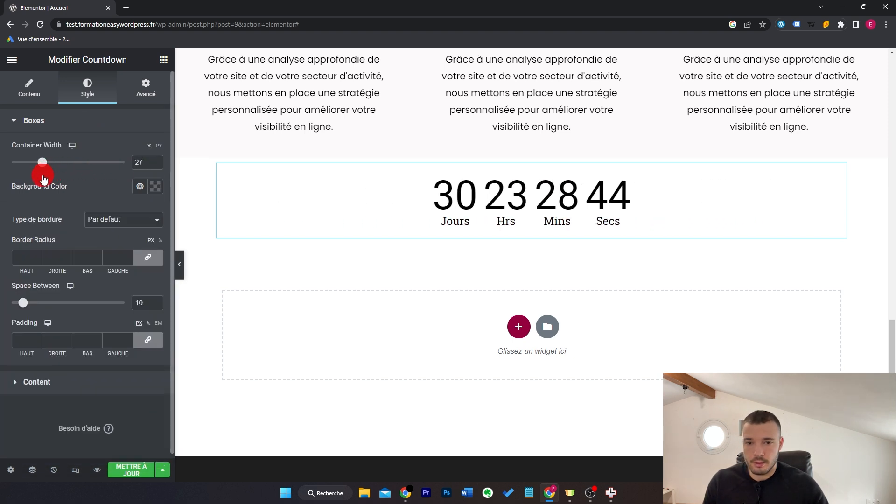
pyautogui.click(37, 382)
pyautogui.click(155, 219)
pyautogui.click(141, 312)
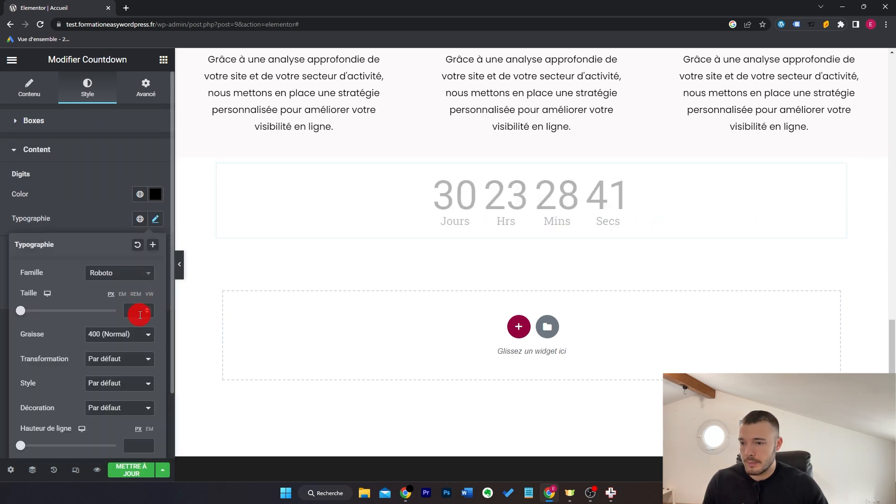
pyautogui.write('23')
pyautogui.click(156, 292)
pyautogui.click(139, 386)
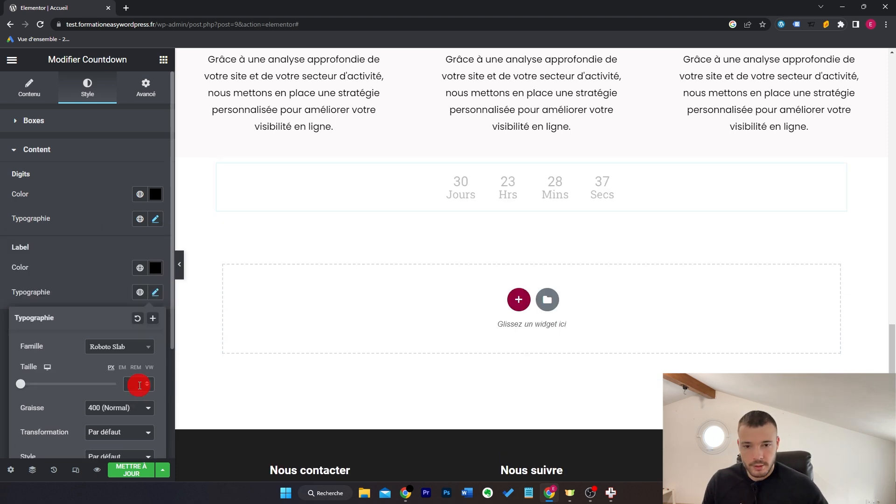
pyautogui.write('15')
pyautogui.click(84, 125)
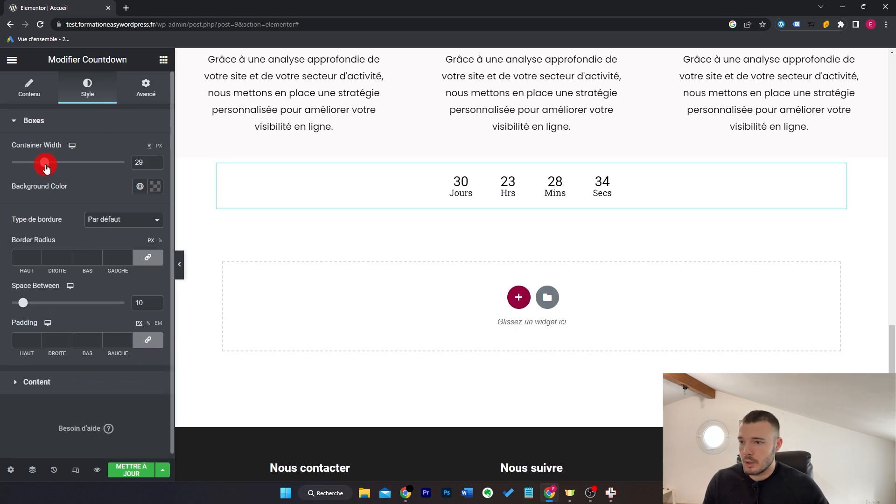
pyautogui.moveTo(45, 168); pyautogui.dragTo(34, 170)
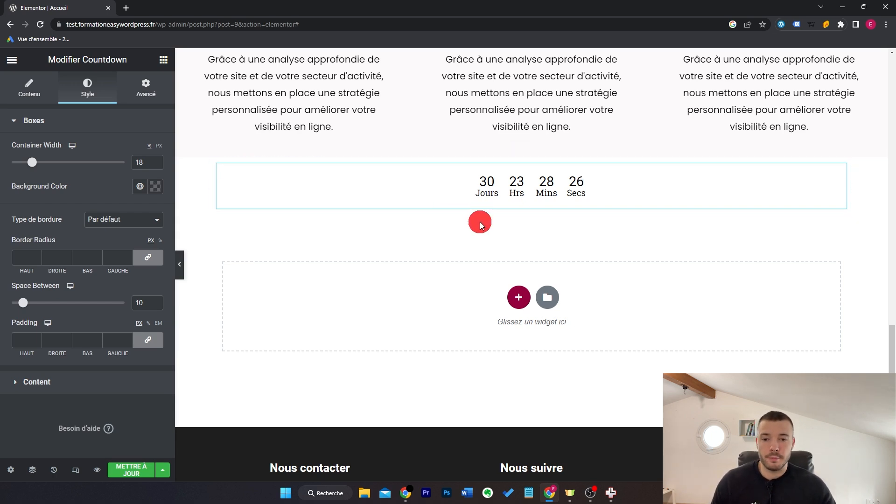
pyautogui.press('Delete')
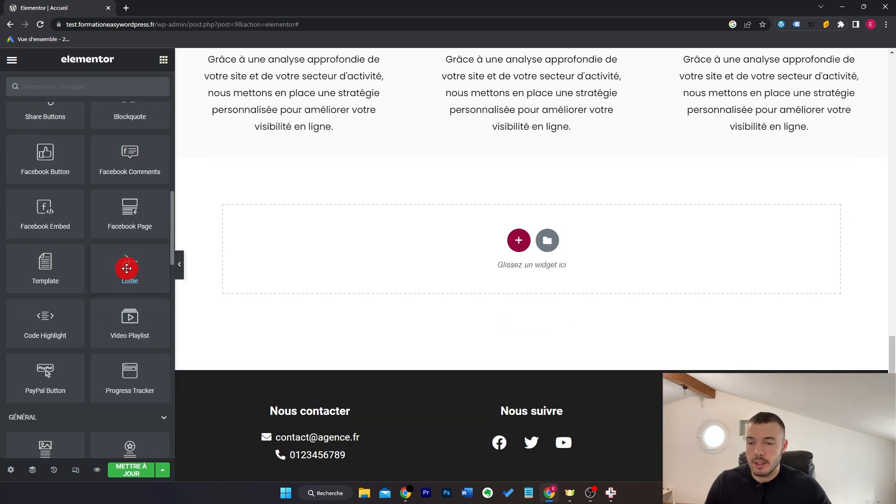
# Step: Delete the desk illustration and drop a Lottie widget into the emptied column
pyautogui.scroll(12, 334, 255)
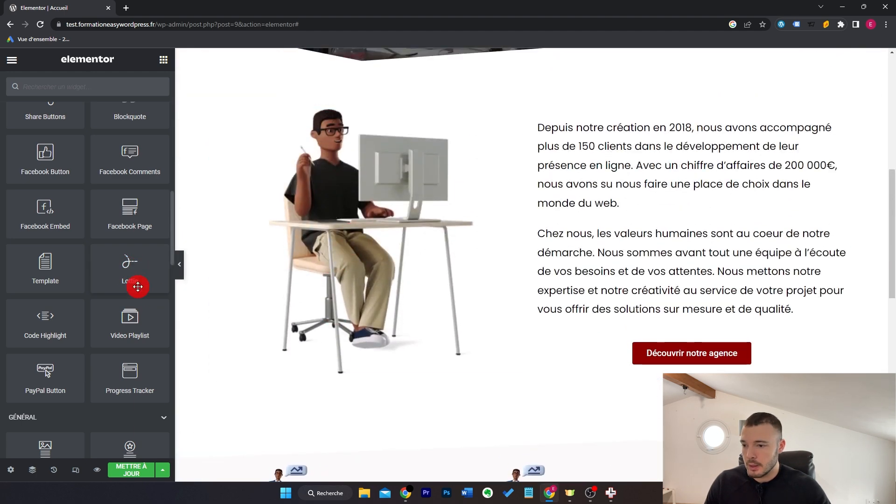
pyautogui.rightClick(378, 211)
pyautogui.click(408, 391)
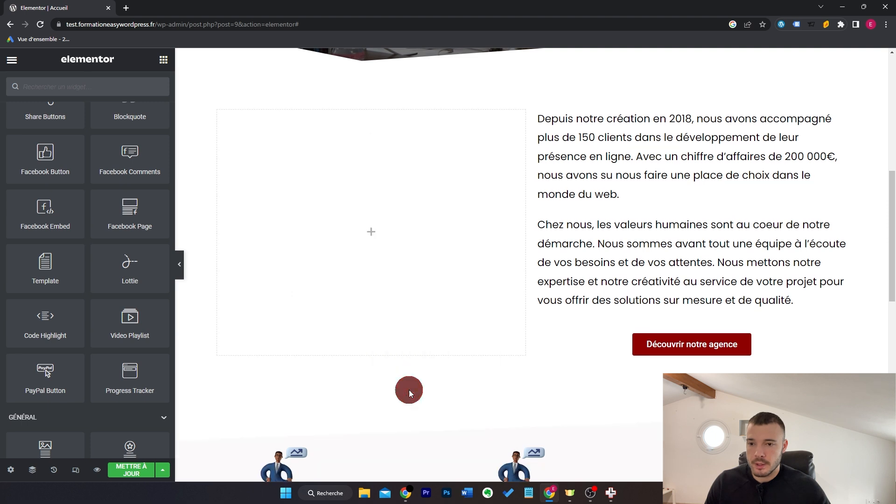
pyautogui.moveTo(118, 269); pyautogui.dragTo(371, 233)
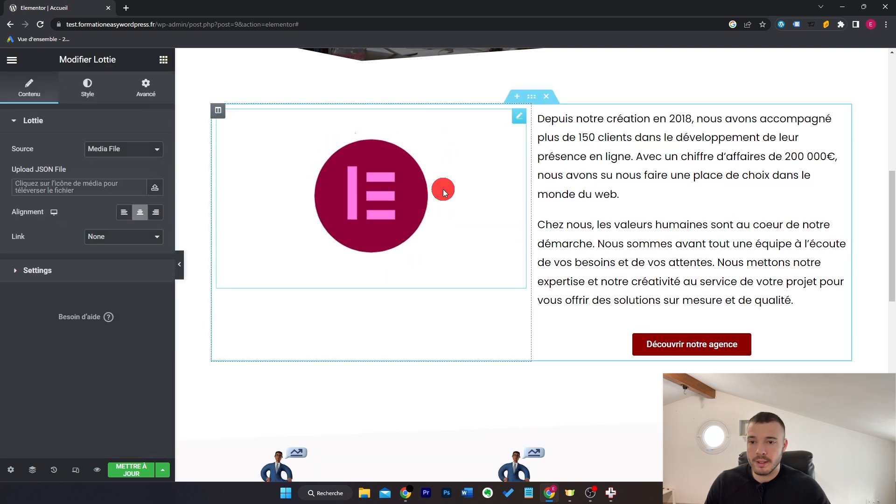
pyautogui.click(125, 5)
# Step: Search lottiefiles.com for 'agency' and open the Meeting animation
pyautogui.write('lottiefiles.com')
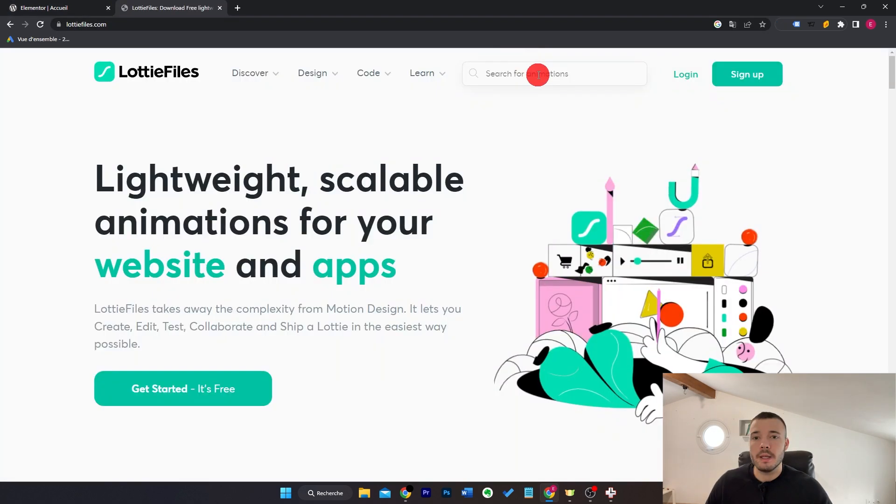
pyautogui.click(538, 74)
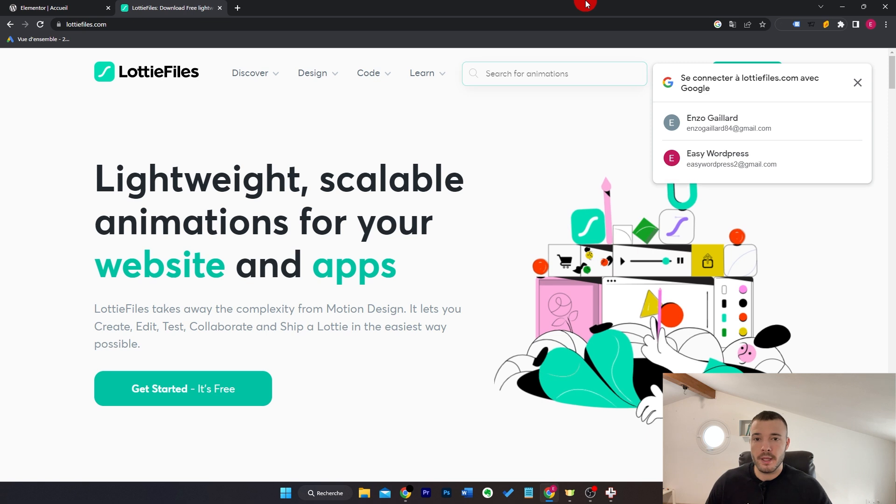
pyautogui.click(598, 83)
pyautogui.write('agency')
pyautogui.press('Return')
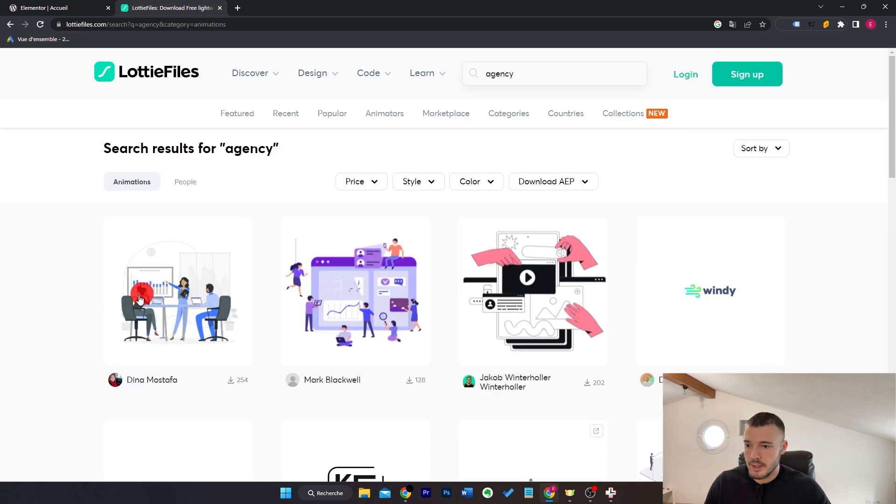
pyautogui.click(189, 285)
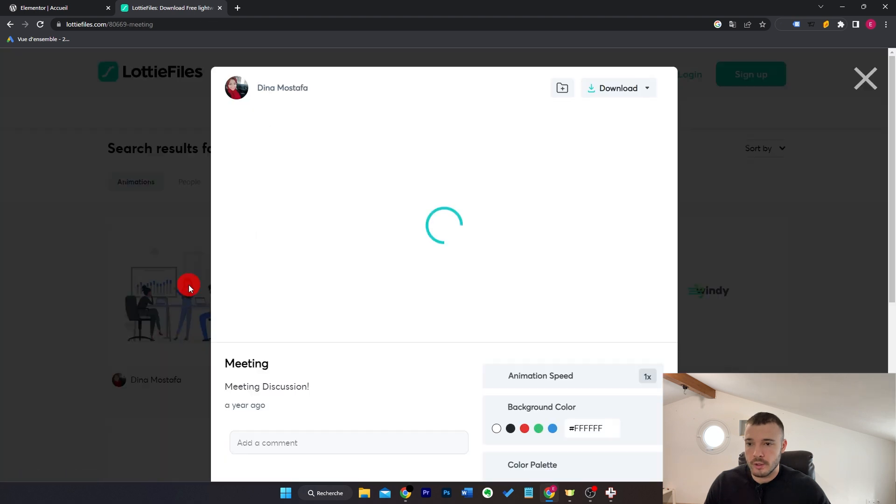
# Step: Request the Lottie JSON download, log in, and reopen the download formats
pyautogui.click(618, 87)
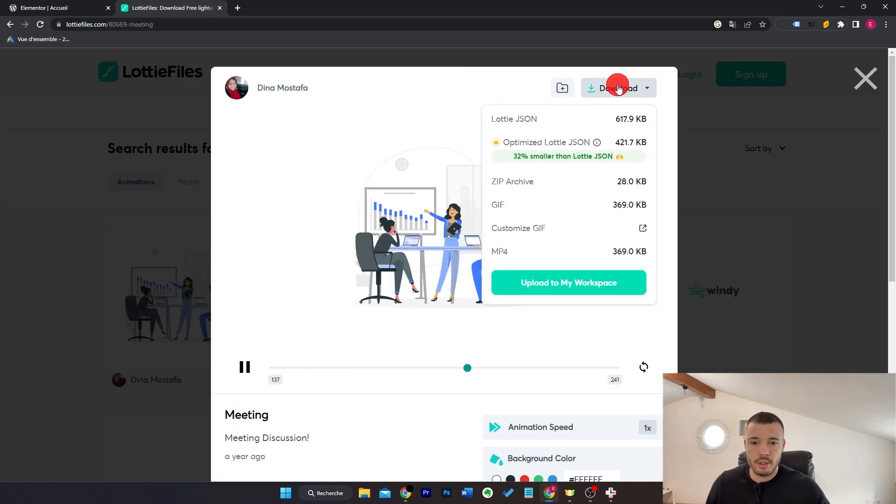
pyautogui.click(555, 120)
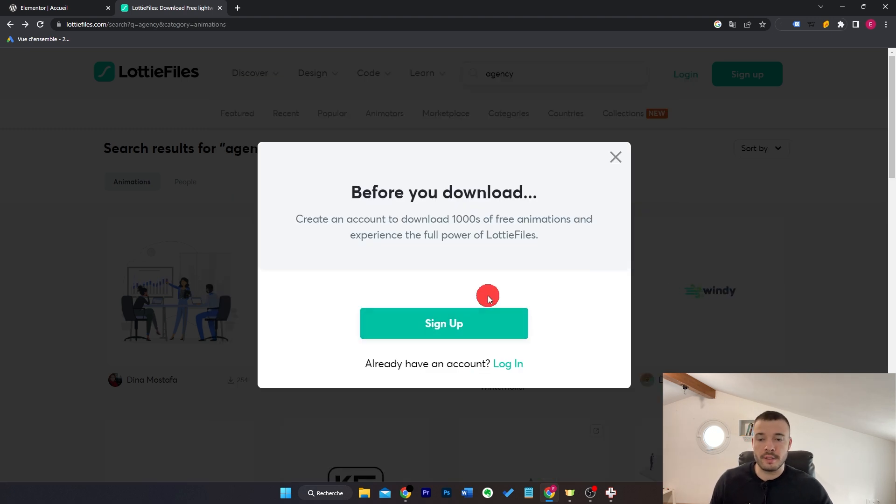
pyautogui.click(506, 363)
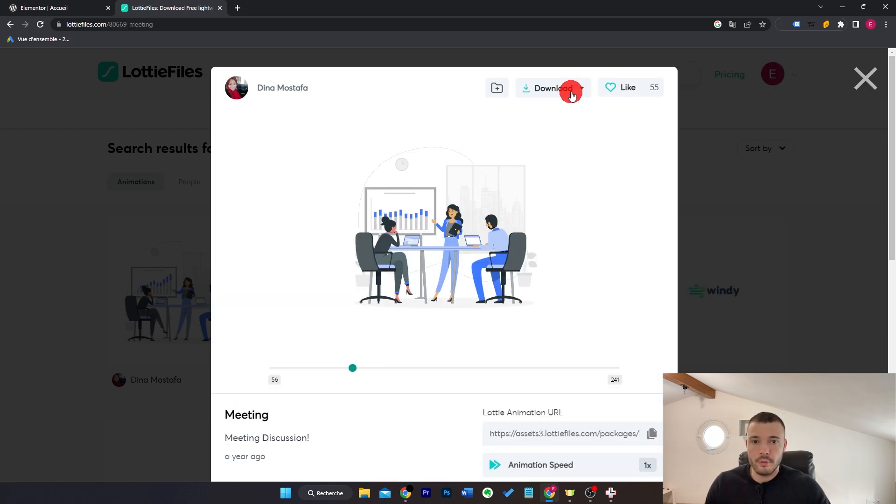
pyautogui.click(570, 90)
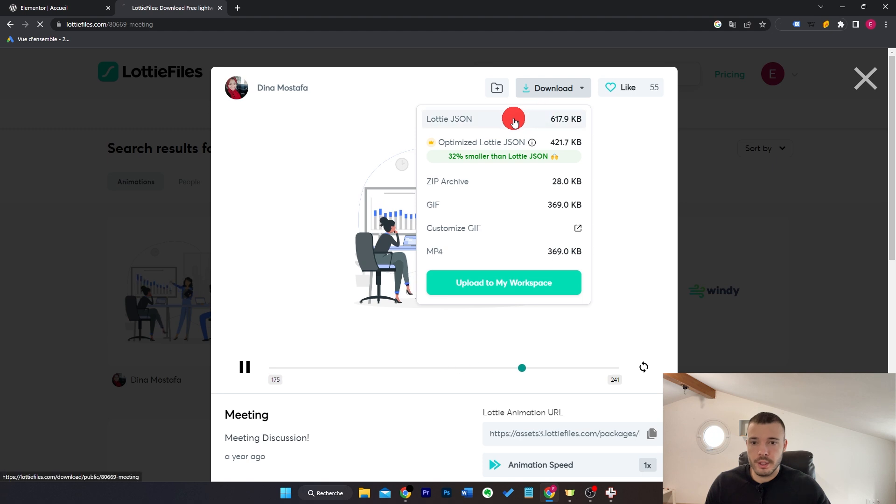
# Step: Upload 80669-meeting.json and insert it into the Lottie widget
pyautogui.click(17, 4)
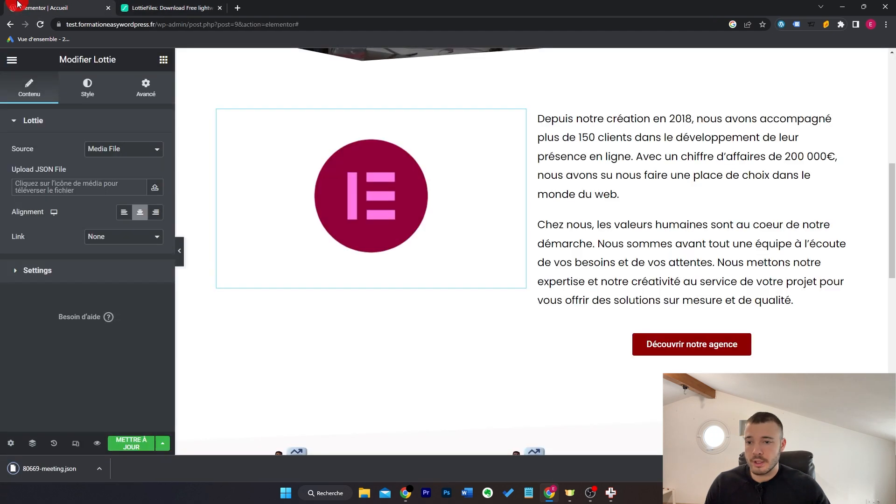
pyautogui.click(157, 189)
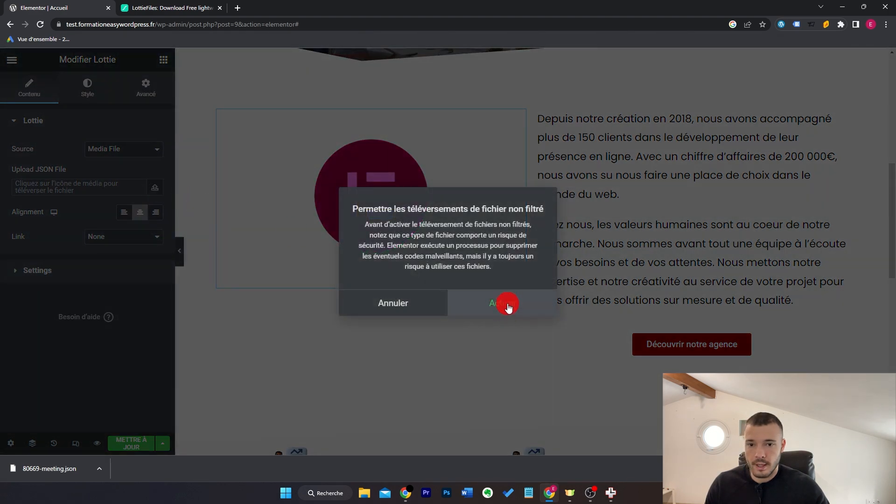
pyautogui.click(509, 307)
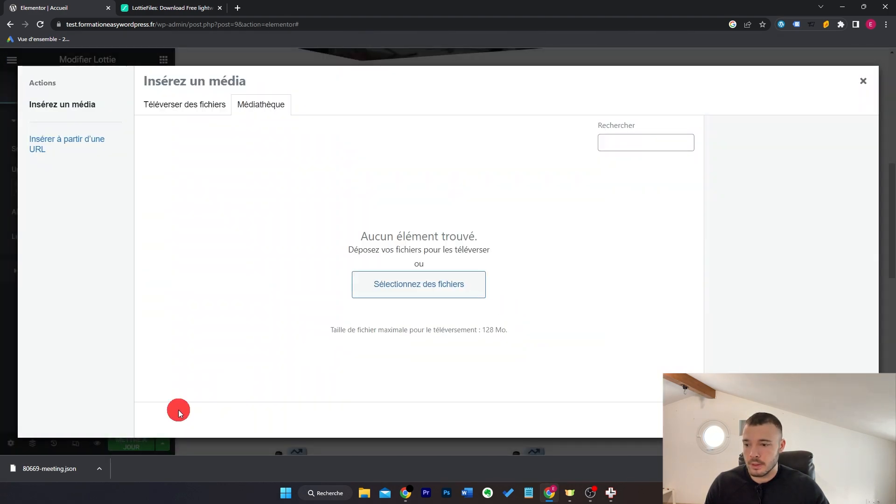
pyautogui.moveTo(55, 469); pyautogui.dragTo(279, 277)
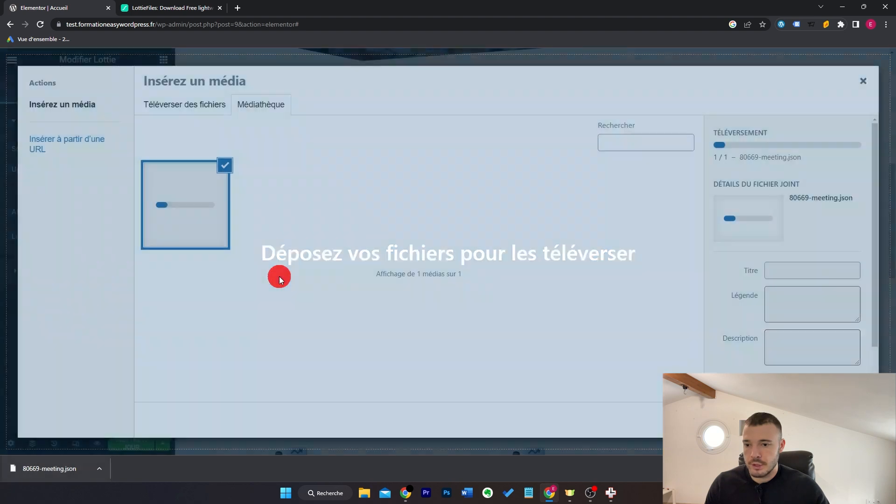
pyautogui.click(835, 420)
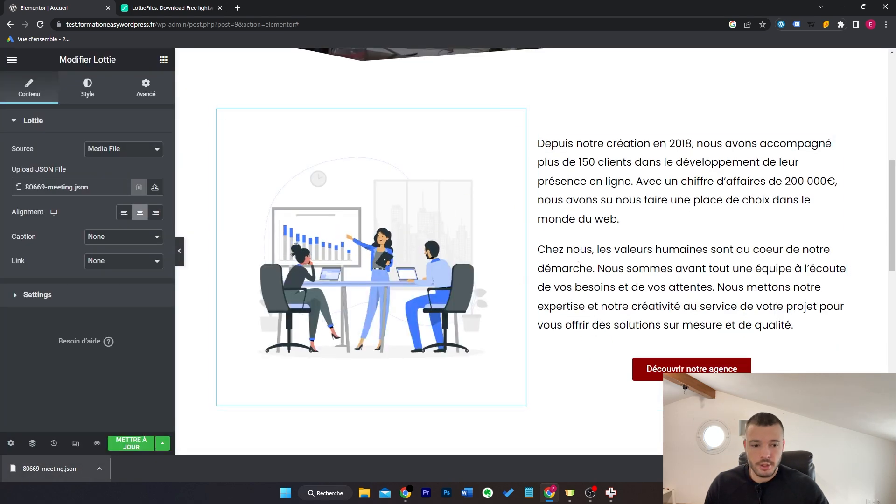
pyautogui.click(886, 469)
# Step: Set the animation's link to None and turn Loop on
pyautogui.click(130, 265)
pyautogui.click(131, 281)
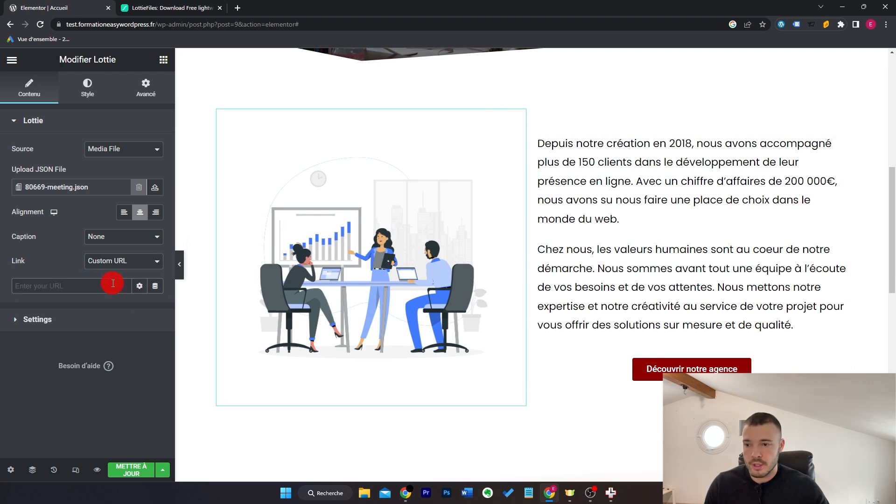
pyautogui.click(119, 261)
pyautogui.click(120, 273)
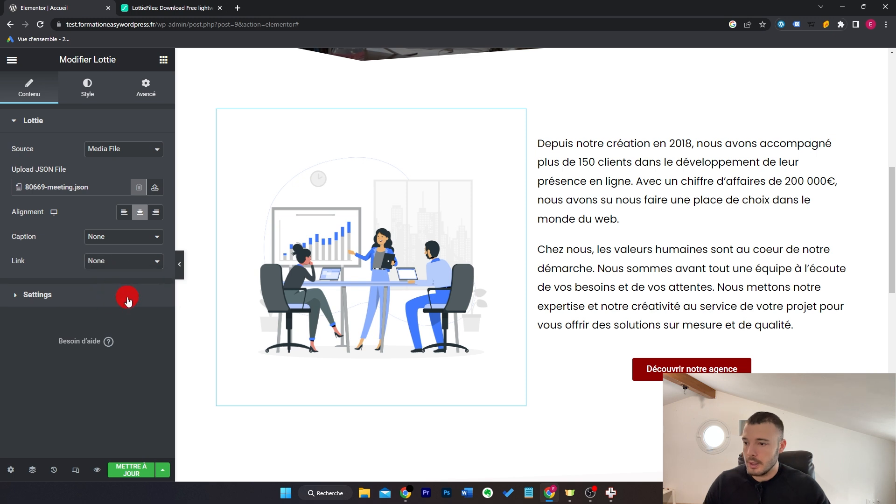
pyautogui.click(127, 296)
pyautogui.click(137, 253)
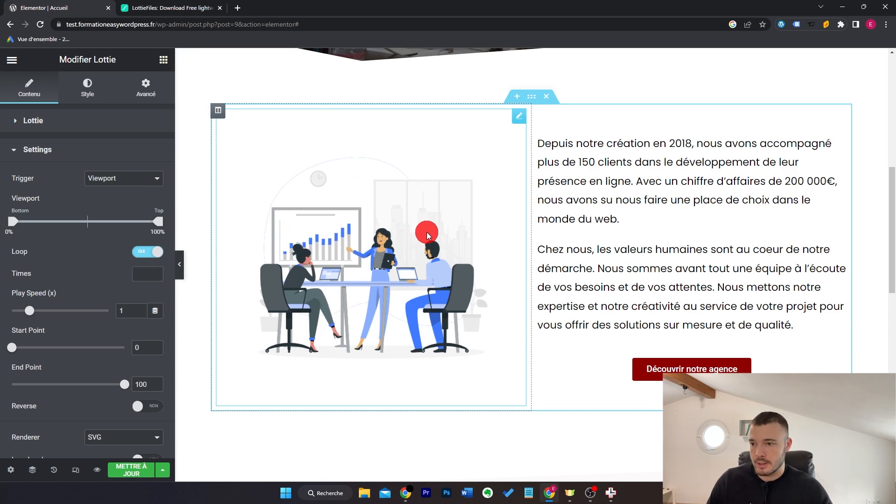
pyautogui.scroll(-1, 102, 300)
pyautogui.scroll(1, 77, 359)
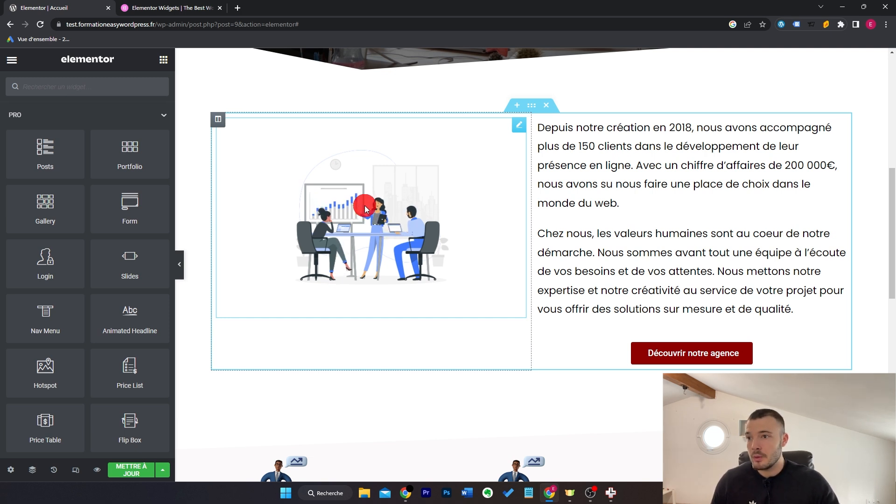
# Step: Browse Elementor's PRO widgets list and the Price Table page, then close that site tab
pyautogui.click(170, 8)
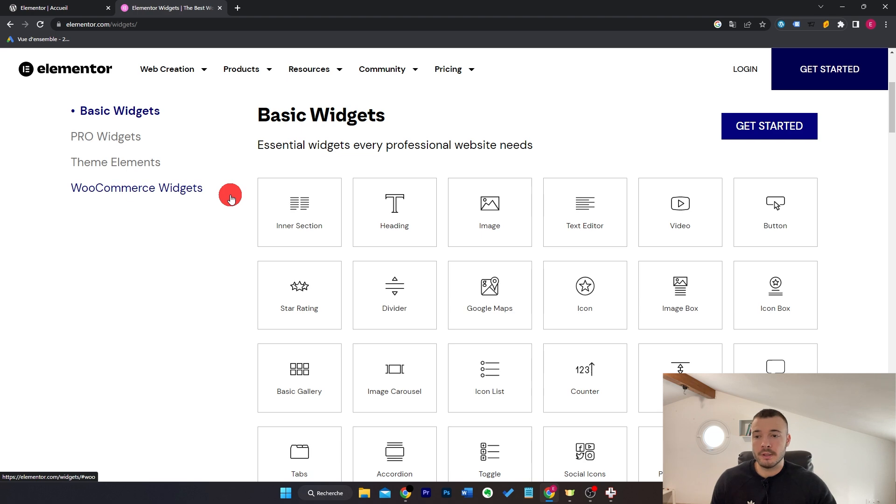
pyautogui.click(135, 140)
pyautogui.scroll(-3, 483, 241)
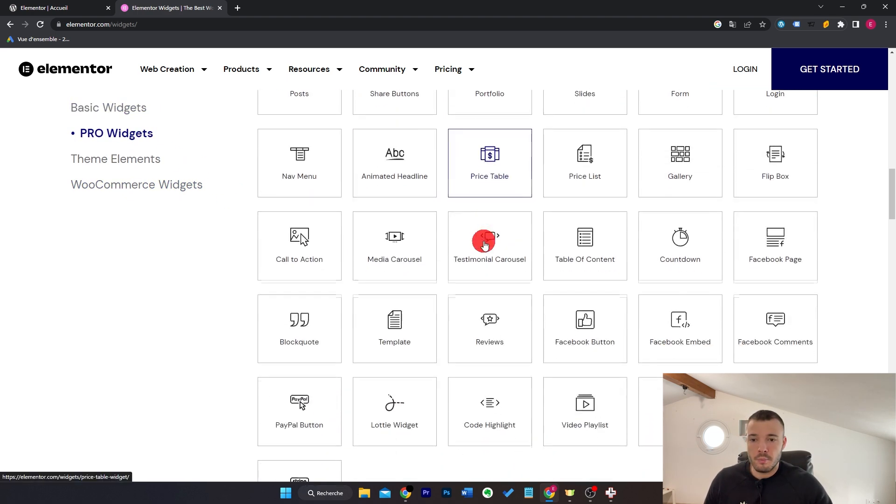
pyautogui.click(495, 175)
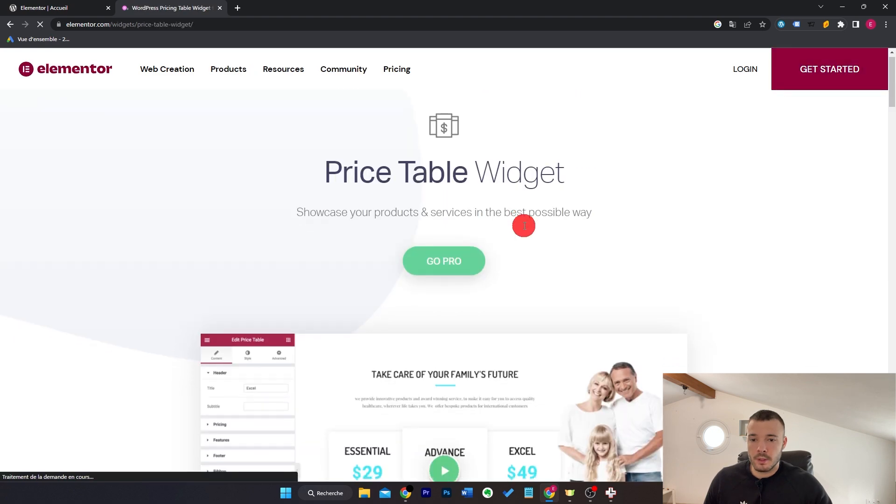
pyautogui.scroll(-4, 420, 238)
pyautogui.scroll(-10, 442, 254)
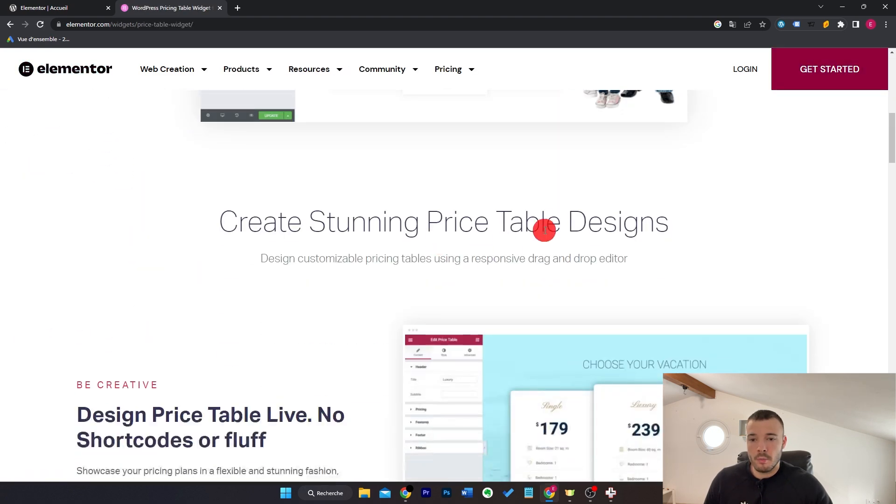
pyautogui.scroll(4, 475, 282)
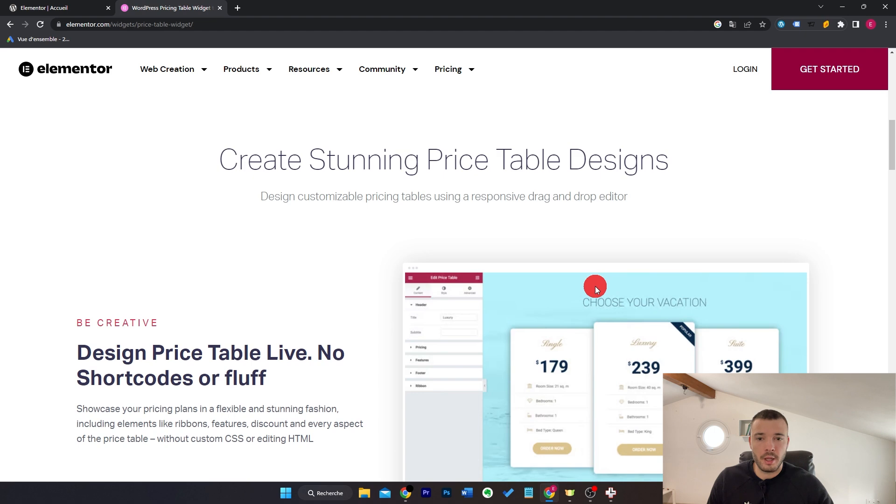
pyautogui.hotkey('alt', 'Left')
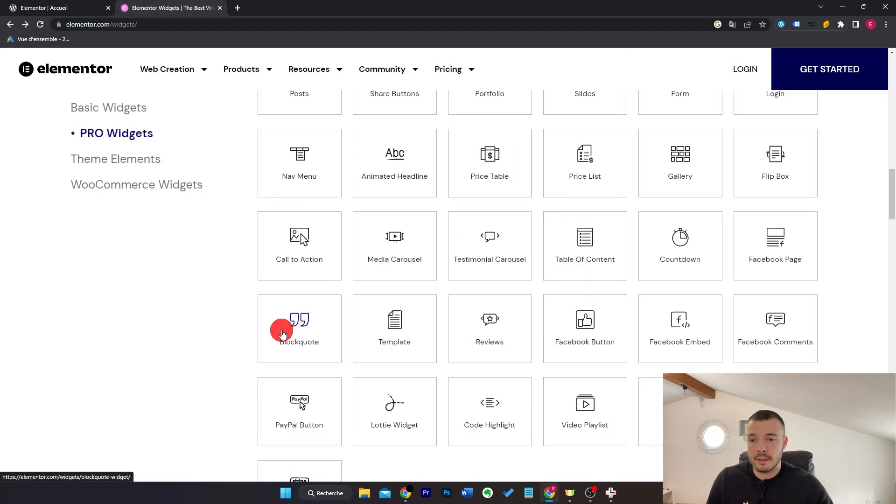
pyautogui.click(220, 8)
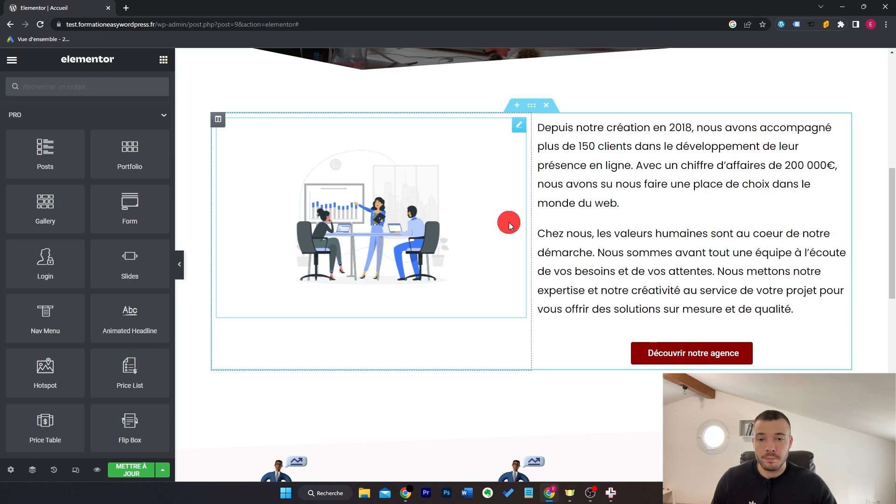
# Step: Switch on Scrolling Effects under the section's Advanced > Motion Effects and open Vertical Scroll
pyautogui.scroll(-6, 509, 222)
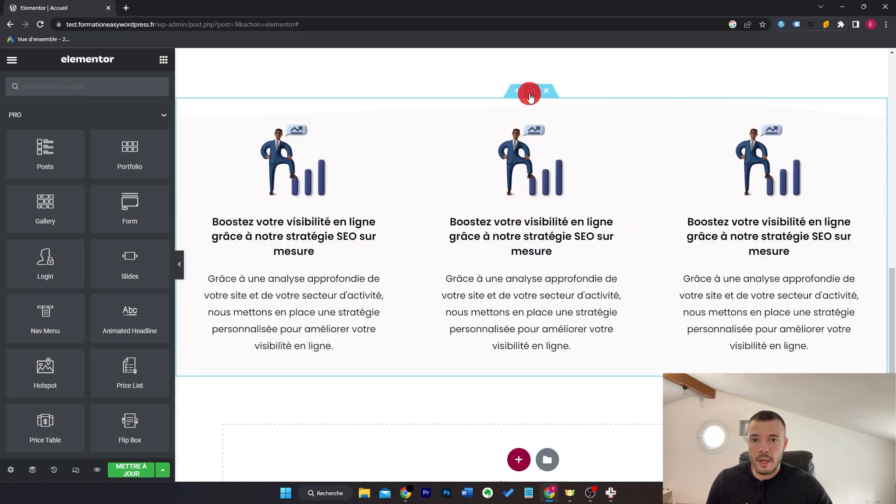
pyautogui.click(531, 96)
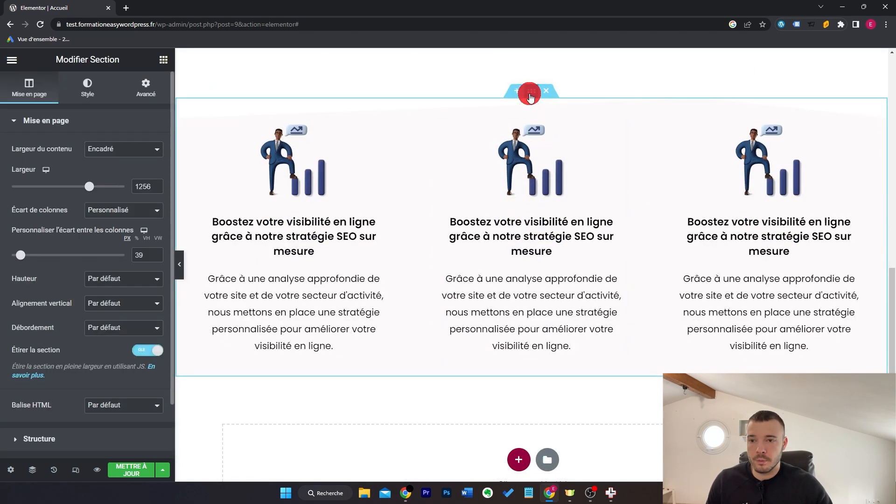
pyautogui.click(130, 97)
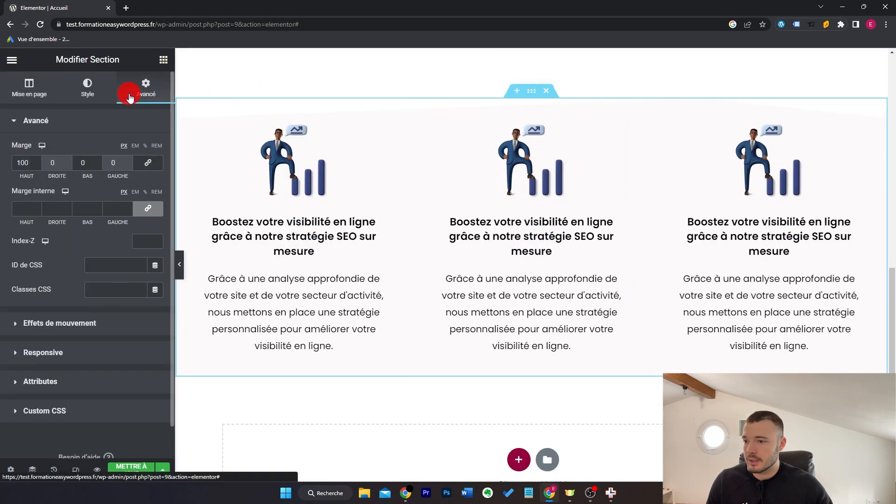
pyautogui.click(97, 325)
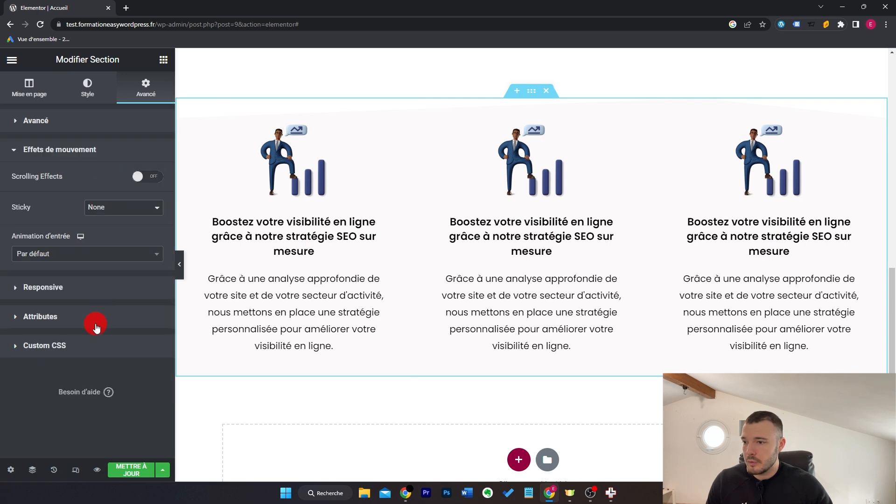
pyautogui.click(149, 181)
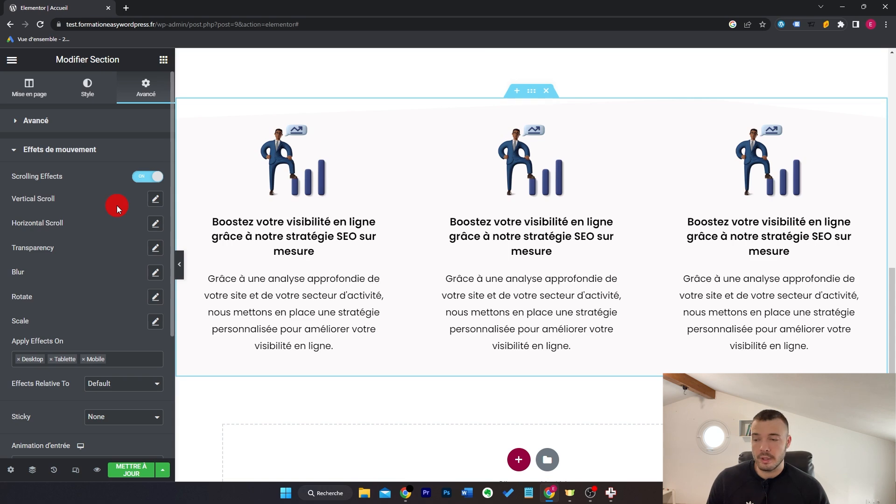
pyautogui.click(157, 200)
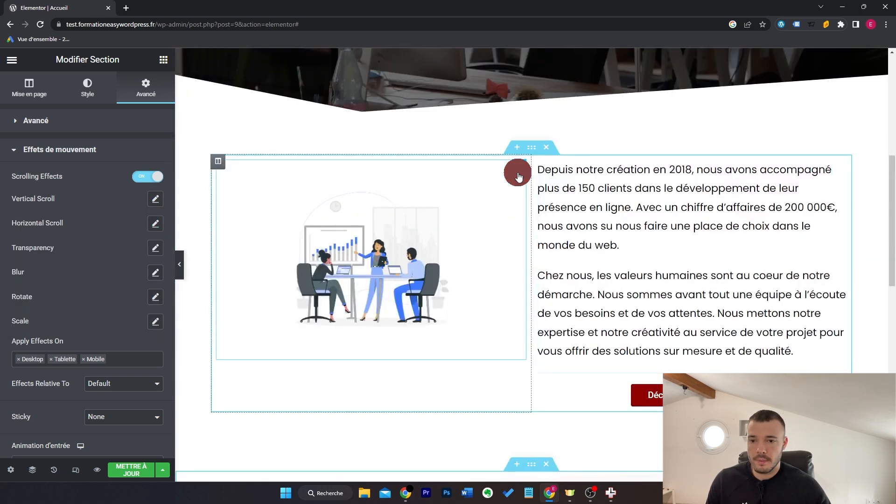
# Step: Turn on Scrolling Effects for the Lottie illustration, keeping Vertical Scroll enabled
pyautogui.click(518, 176)
pyautogui.click(141, 90)
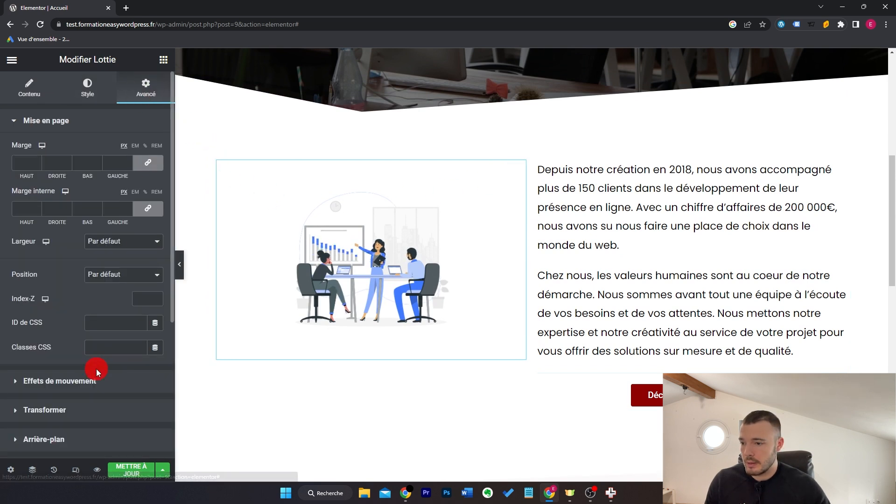
pyautogui.click(96, 380)
pyautogui.click(147, 178)
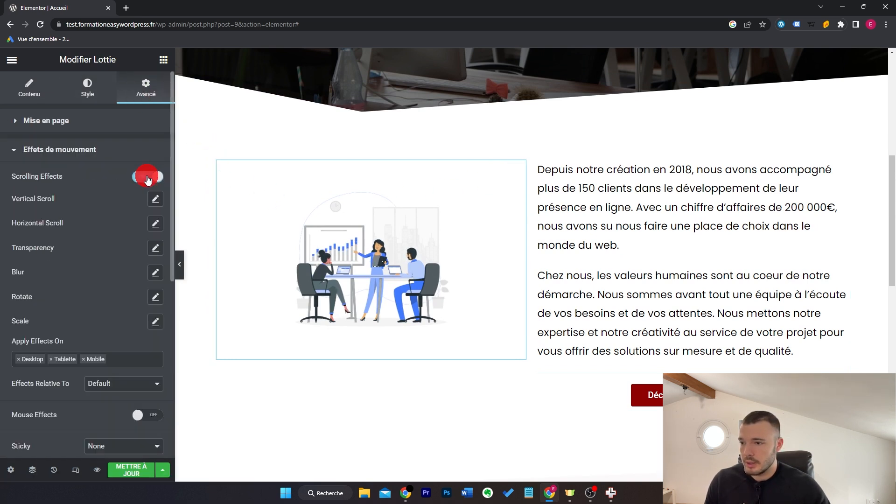
pyautogui.click(155, 202)
pyautogui.click(156, 202)
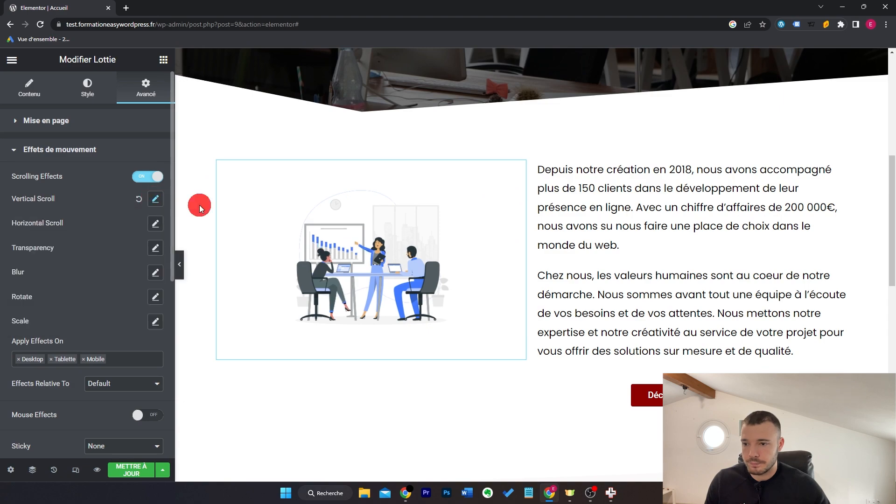
pyautogui.scroll(3, 659, 215)
pyautogui.scroll(-3, 659, 215)
pyautogui.scroll(4, 656, 211)
pyautogui.scroll(-4, 657, 210)
pyautogui.scroll(2, 602, 236)
pyautogui.scroll(-3, 603, 237)
pyautogui.scroll(3, 603, 237)
pyautogui.scroll(-2, 604, 238)
# Step: Narrow the Vertical Scroll viewport to end at about 57%, then settle on 65%
pyautogui.click(155, 199)
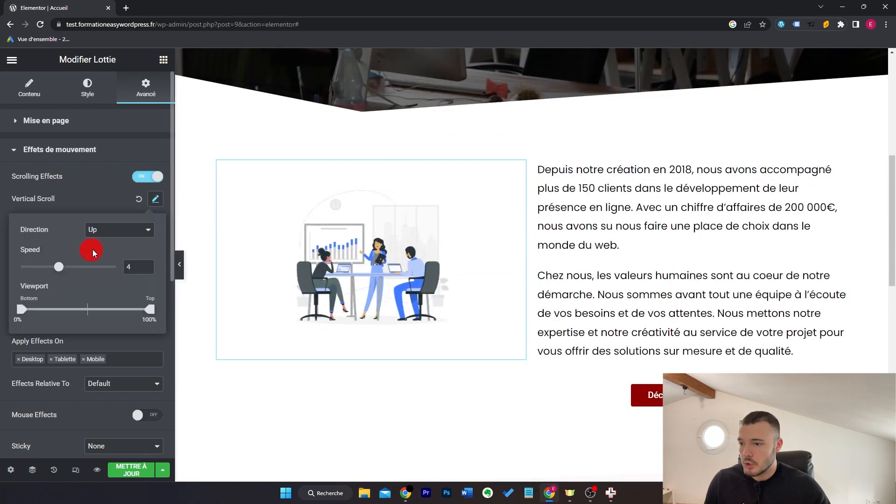
pyautogui.moveTo(61, 272); pyautogui.dragTo(78, 267)
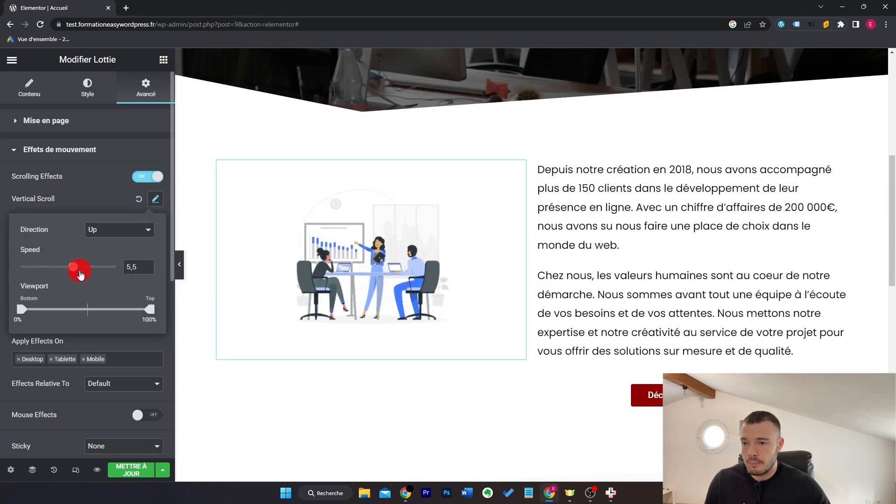
pyautogui.scroll(4, 704, 161)
pyautogui.scroll(-6, 704, 161)
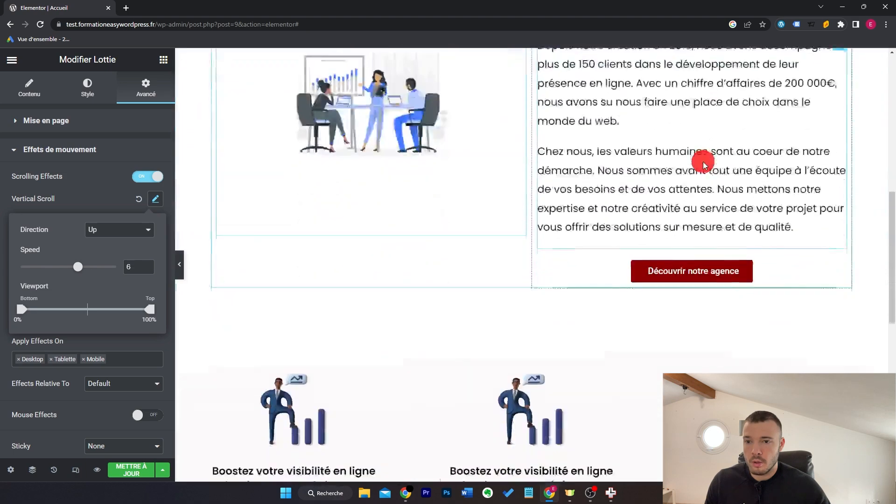
pyautogui.scroll(6, 704, 161)
pyautogui.scroll(-3, 704, 163)
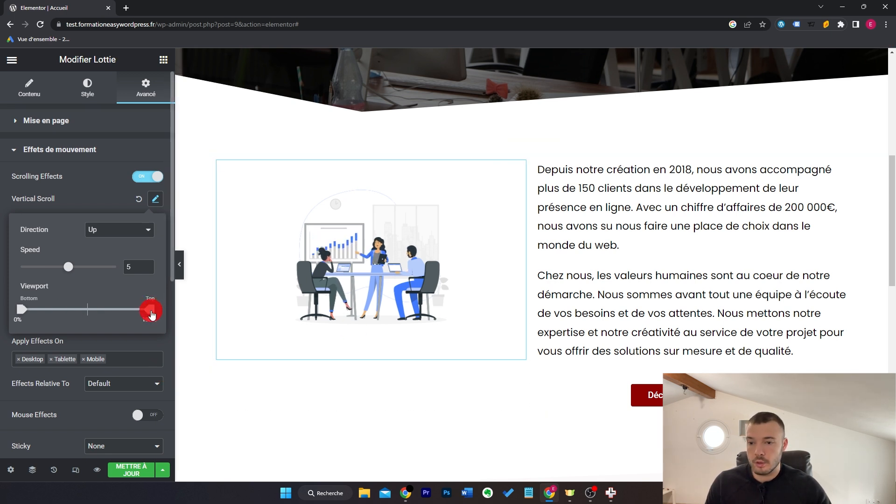
pyautogui.scroll(-3, 314, 284)
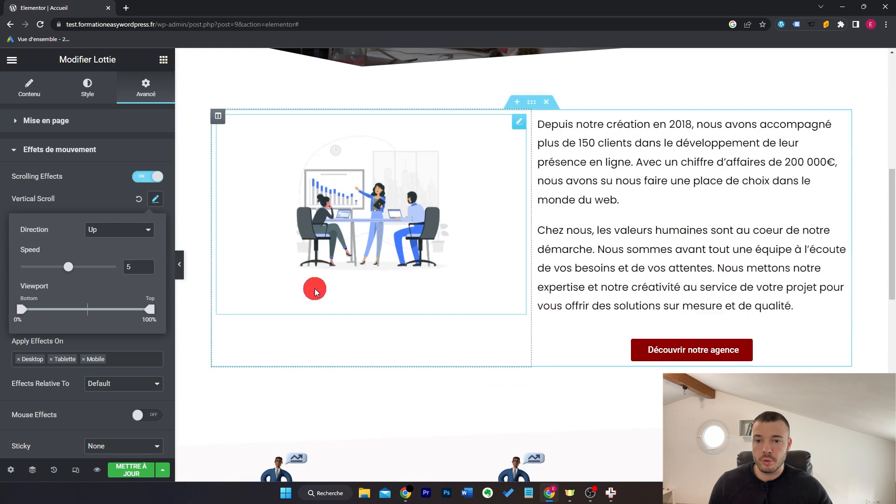
pyautogui.scroll(3, 314, 286)
pyautogui.scroll(-1, 315, 289)
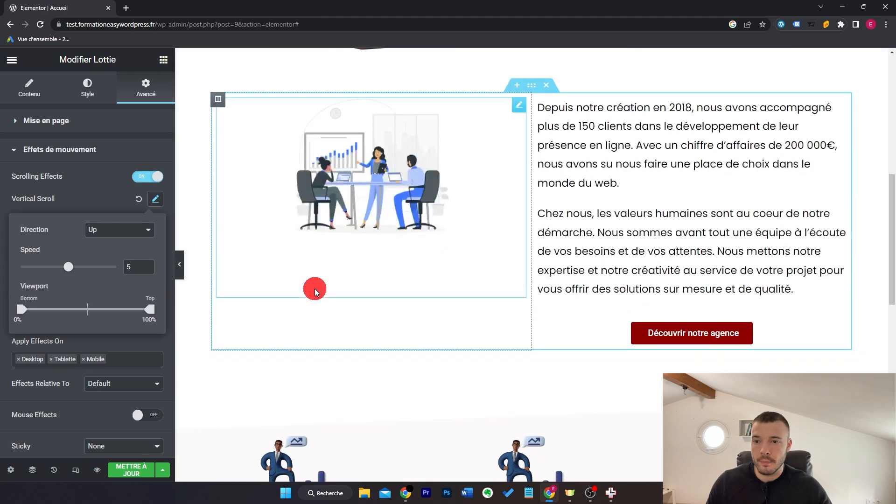
pyautogui.moveTo(152, 314); pyautogui.dragTo(92, 310)
pyautogui.scroll(2, 510, 301)
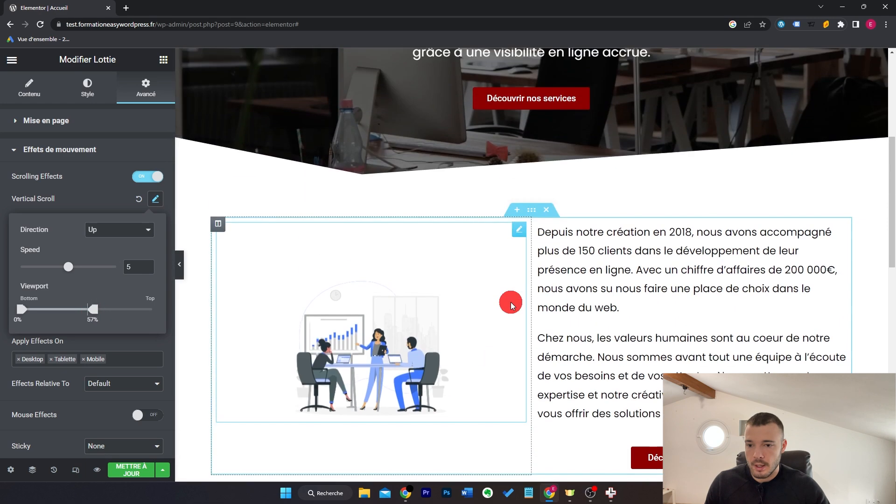
pyautogui.scroll(-1, 510, 300)
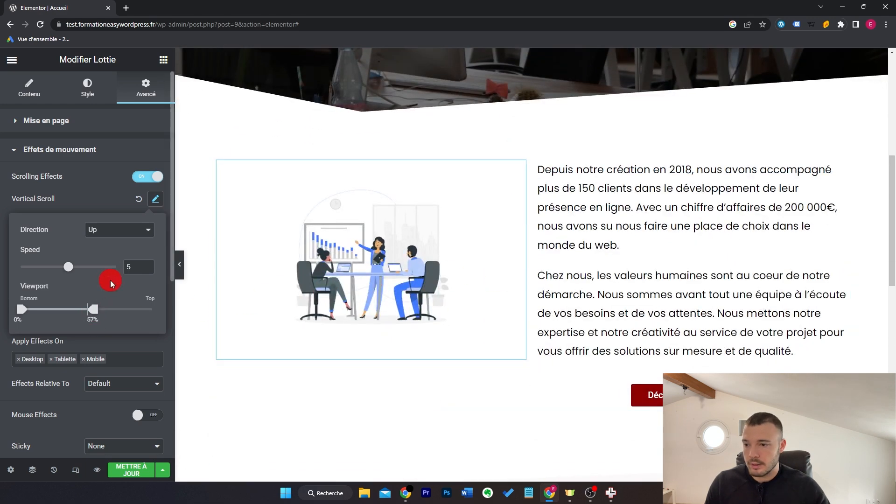
pyautogui.moveTo(93, 310)
pyautogui.mouseDown()
pyautogui.moveTo(80, 316)
pyautogui.moveTo(94, 309)
pyautogui.mouseUp()
pyautogui.moveTo(108, 310); pyautogui.dragTo(110, 312)
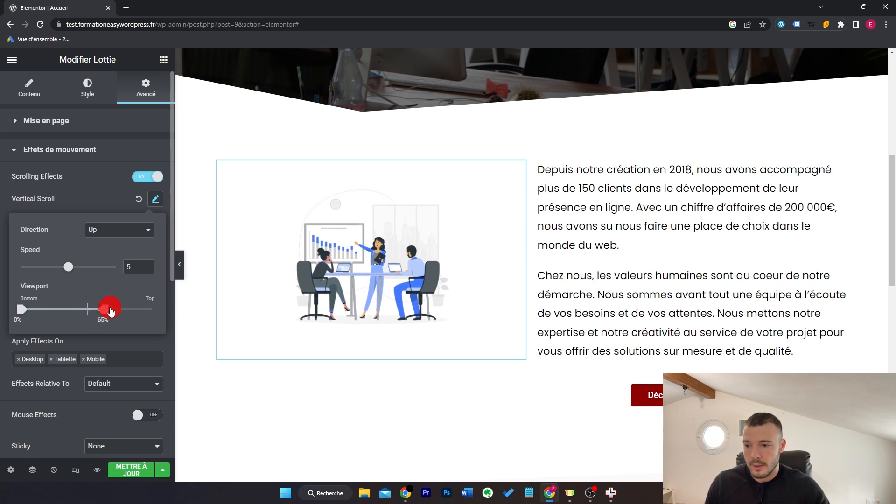
pyautogui.click(161, 335)
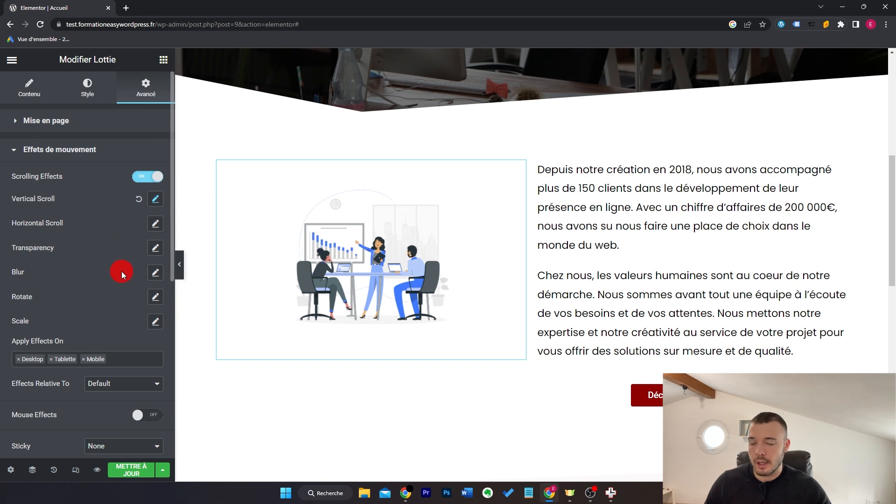
# Step: Reset Vertical Scroll to its defaults and set the Horizontal Scroll direction To Right
pyautogui.click(139, 199)
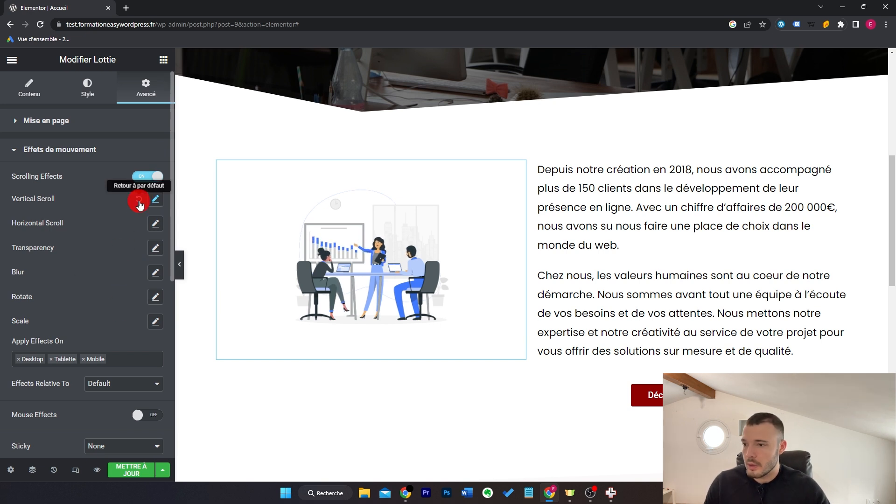
pyautogui.click(158, 226)
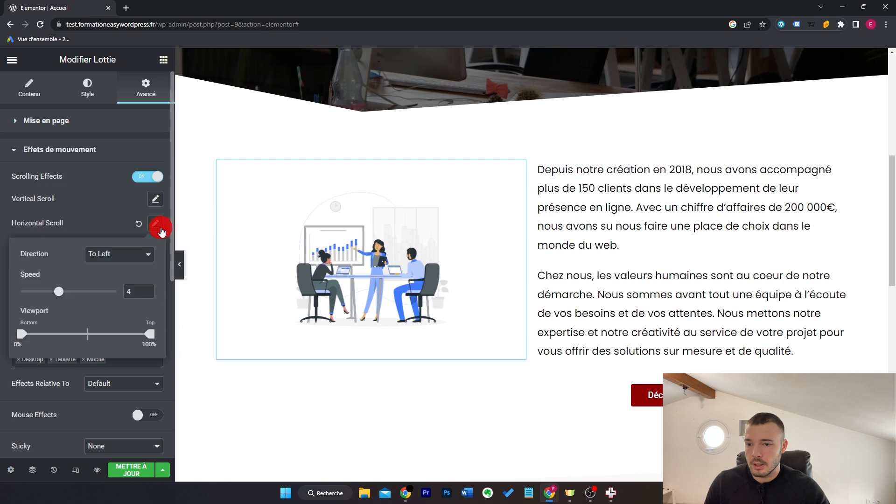
pyautogui.scroll(3, 492, 226)
pyautogui.scroll(-4, 492, 226)
pyautogui.scroll(2, 492, 225)
pyautogui.scroll(2, 492, 226)
pyautogui.scroll(-3, 492, 225)
pyautogui.click(150, 256)
pyautogui.click(130, 276)
# Step: Open the Transparency effect on the Lottie with Fade In at level 10
pyautogui.click(155, 248)
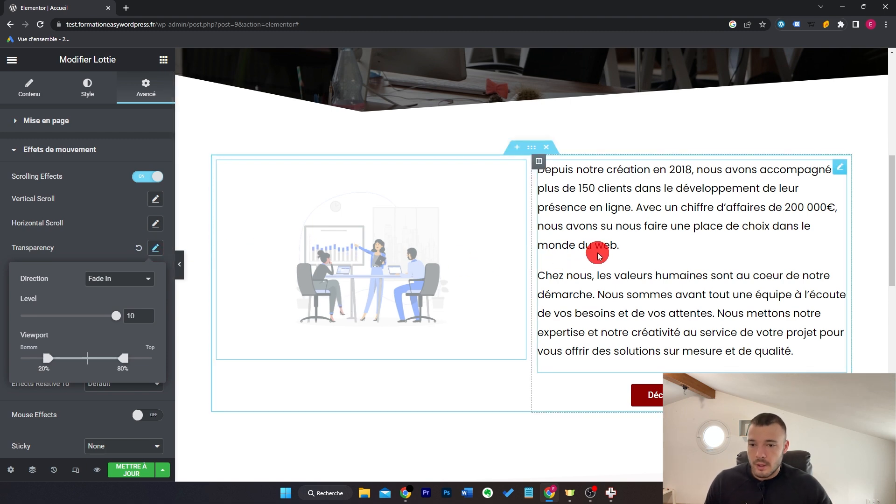
pyautogui.scroll(3, 598, 255)
pyautogui.scroll(-2, 601, 253)
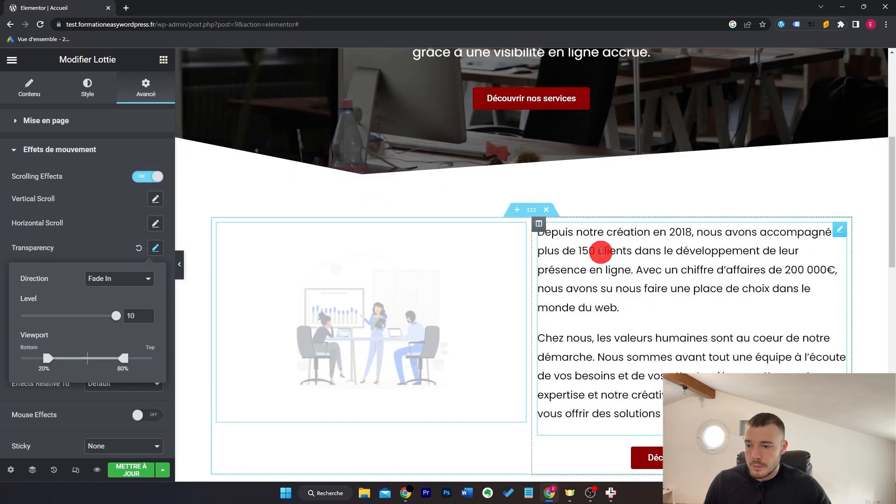
pyautogui.scroll(2, 602, 252)
pyautogui.scroll(1, 603, 255)
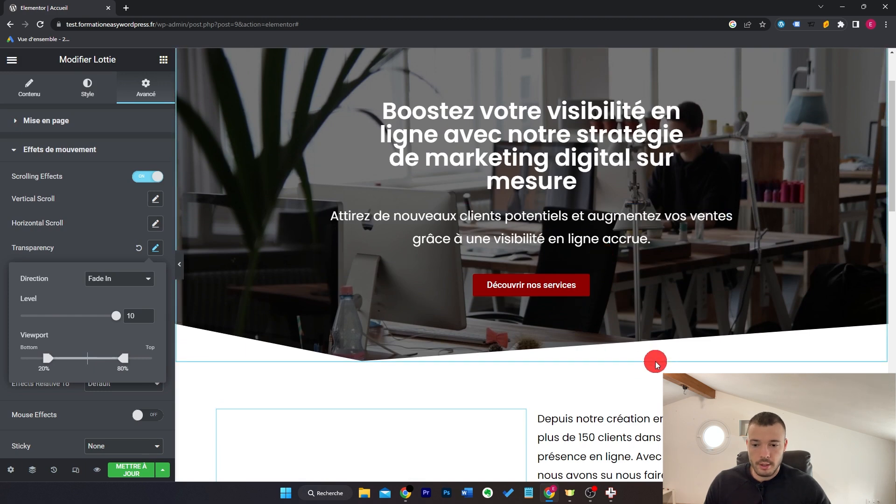
pyautogui.scroll(-6, 656, 364)
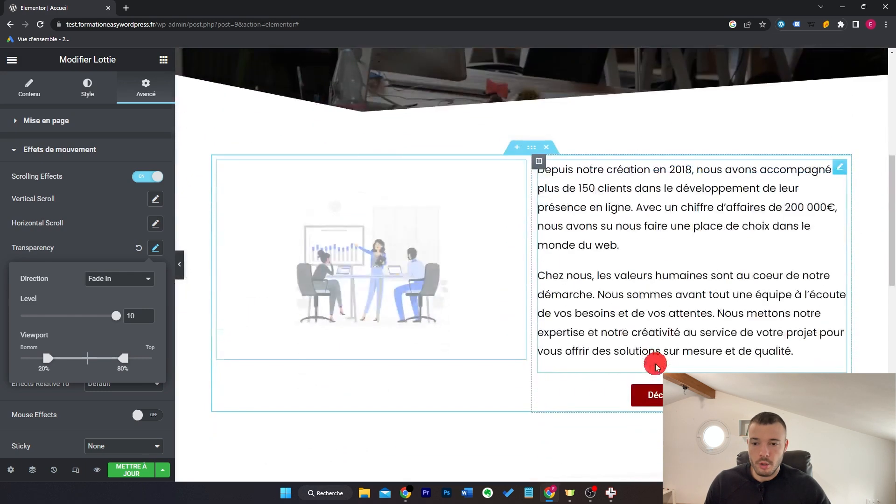
pyautogui.scroll(3, 655, 364)
pyautogui.scroll(-1, 656, 364)
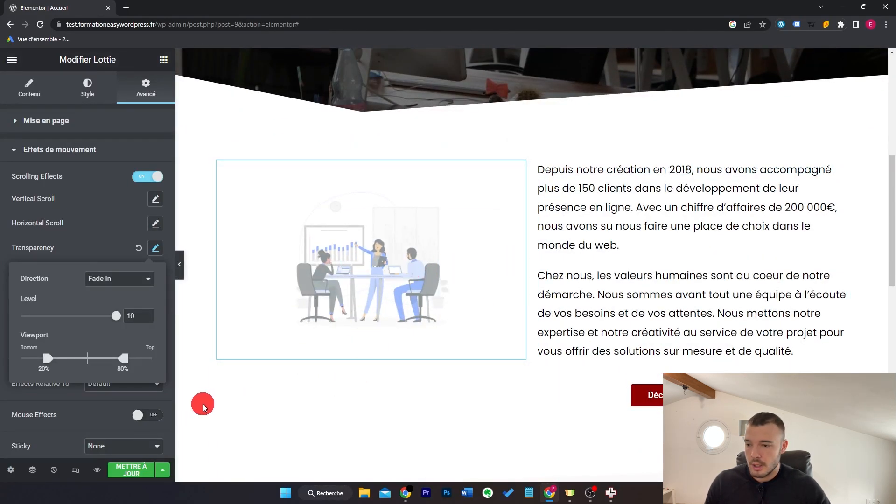
pyautogui.click(129, 368)
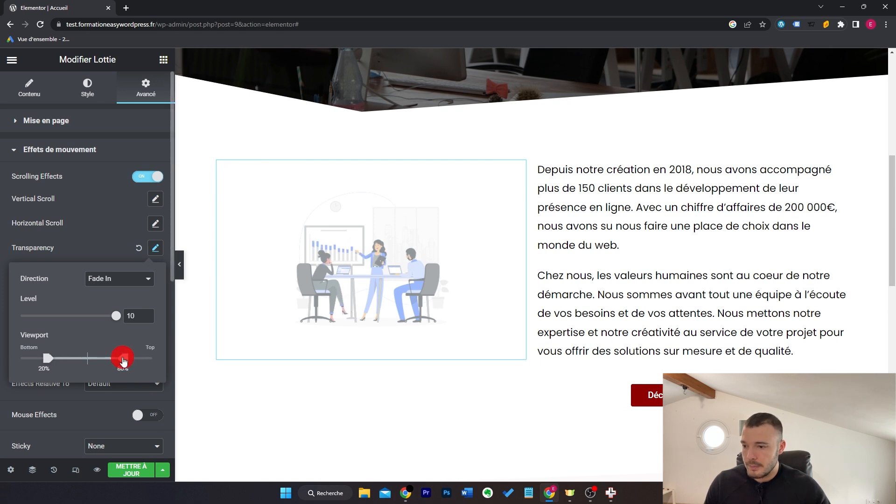
# Step: Move the Transparency fade-in's viewport end to about 55%
pyautogui.moveTo(123, 361); pyautogui.dragTo(93, 362)
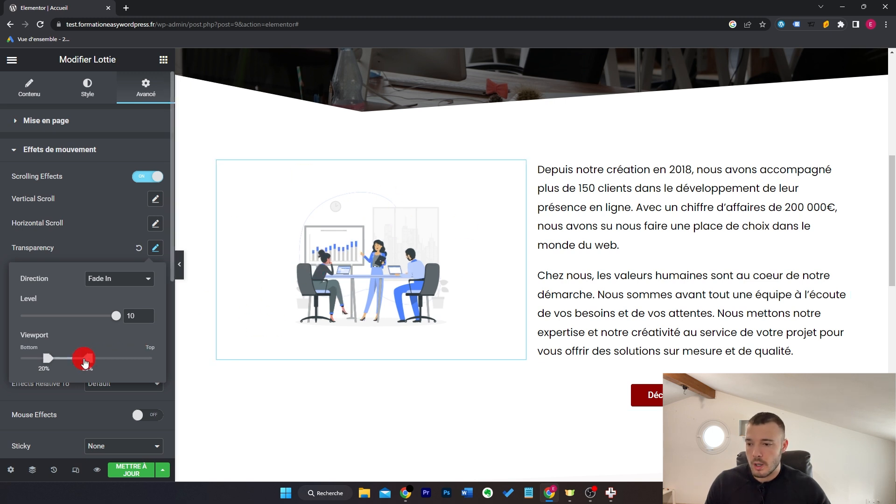
pyautogui.moveTo(90, 362)
pyautogui.mouseDown()
pyautogui.moveTo(167, 363)
pyautogui.moveTo(94, 362)
pyautogui.mouseUp()
pyautogui.scroll(7, 551, 304)
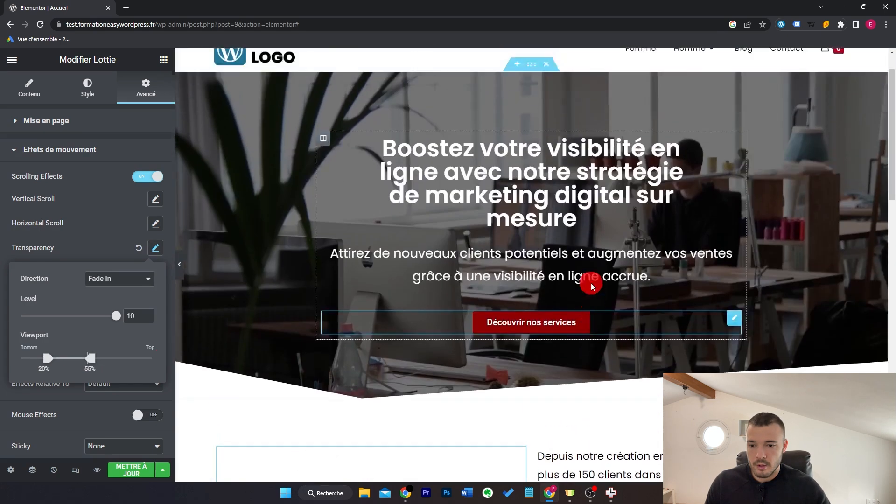
pyautogui.scroll(-3, 590, 285)
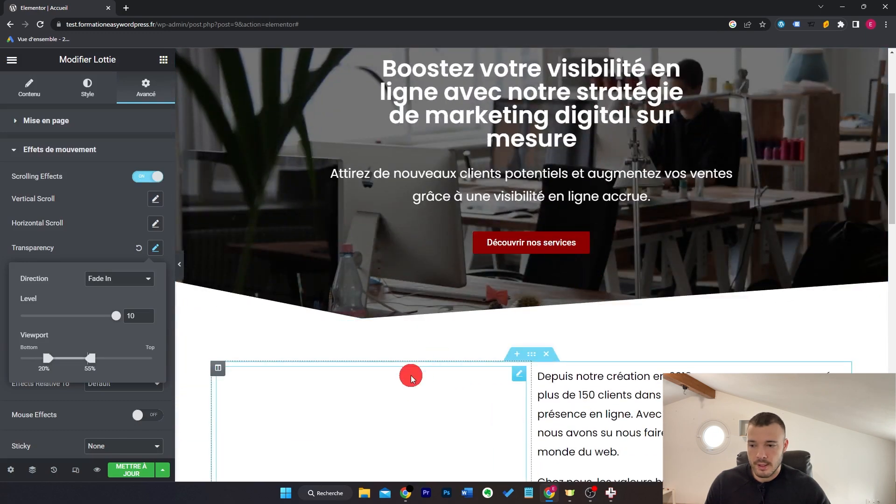
pyautogui.scroll(-3, 613, 325)
pyautogui.scroll(-4, 613, 326)
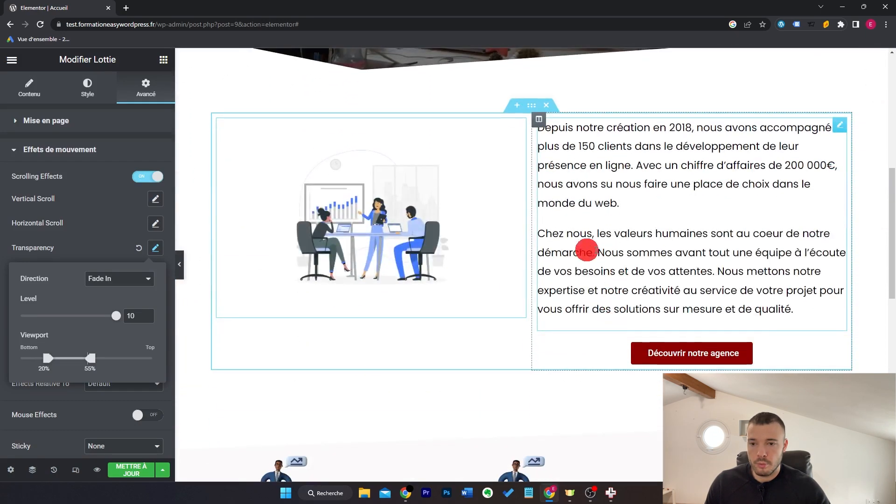
pyautogui.scroll(-7, 667, 238)
pyautogui.scroll(6, 668, 239)
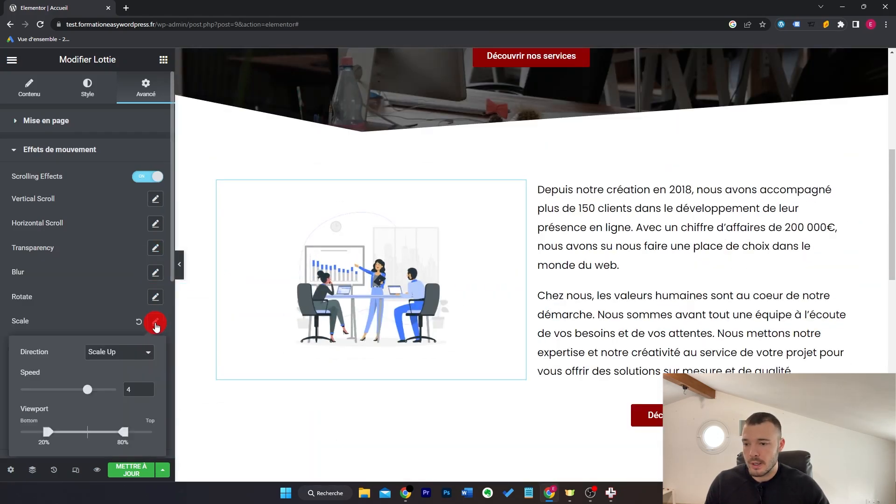
# Step: Turn on the Lottie's Scale effect, keeping Scale Up at speed 4
pyautogui.click(156, 323)
pyautogui.click(156, 323)
pyautogui.scroll(7, 763, 216)
pyautogui.scroll(-3, 704, 231)
pyautogui.scroll(-10, 704, 231)
pyautogui.scroll(-1, 703, 230)
pyautogui.scroll(12, 703, 230)
pyautogui.scroll(-5, 703, 229)
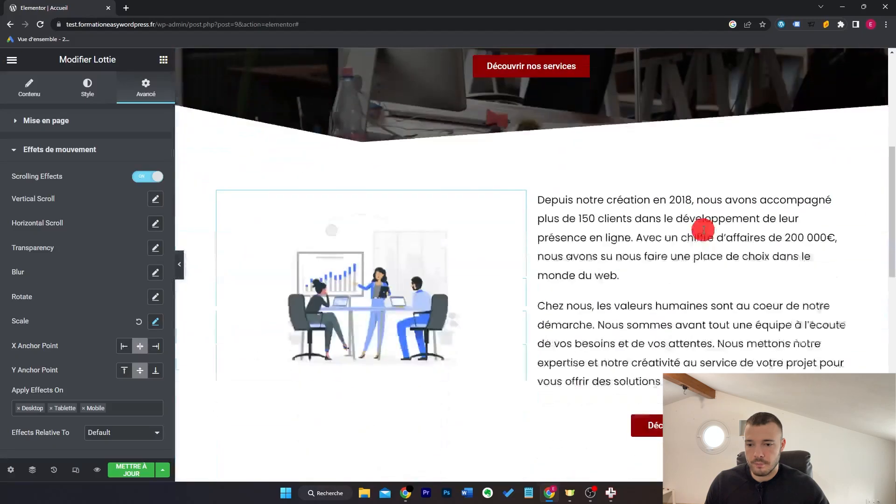
# Step: End the Scale Up effect at 56% of the viewport
pyautogui.click(156, 321)
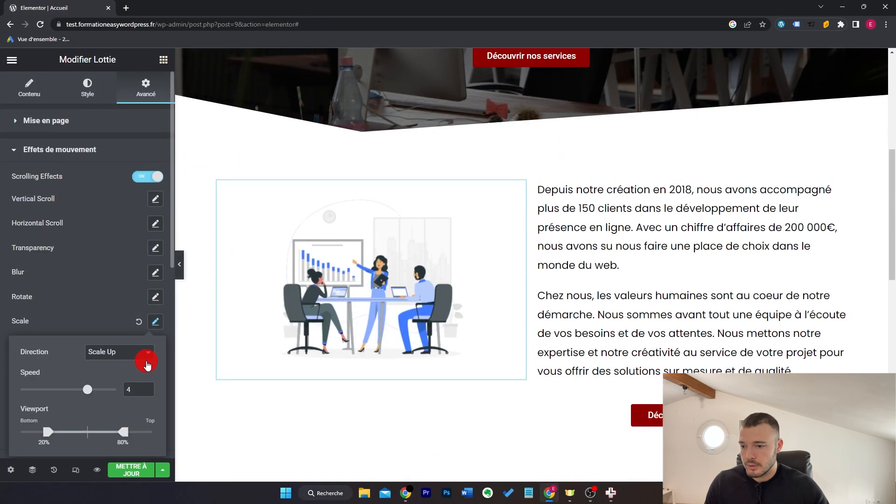
pyautogui.moveTo(124, 434); pyautogui.dragTo(91, 432)
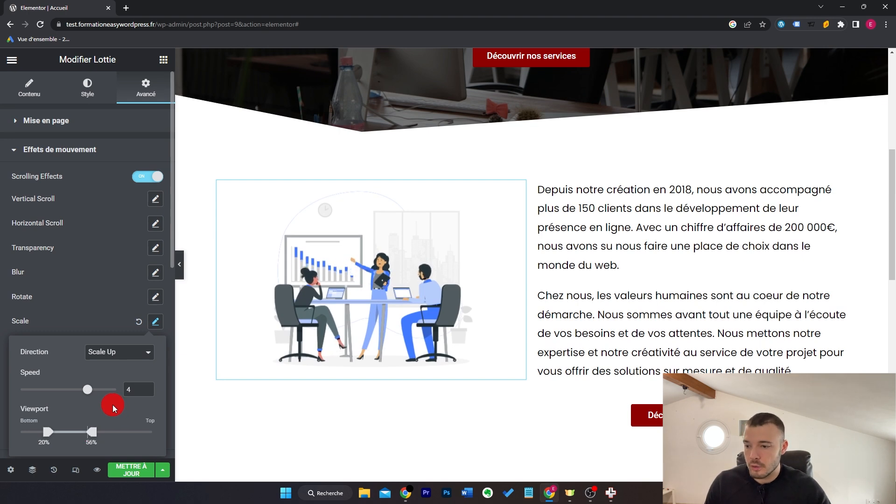
pyautogui.scroll(1, 616, 251)
pyautogui.scroll(-2, 616, 251)
pyautogui.scroll(-6, 616, 250)
pyautogui.scroll(6, 616, 251)
pyautogui.scroll(3, 616, 251)
pyautogui.scroll(-8, 617, 250)
pyautogui.scroll(4, 617, 249)
pyautogui.scroll(3, 618, 250)
pyautogui.scroll(-1, 620, 251)
# Step: Extend the Scale Up range to 100% of the viewport, then pull it back to 55%
pyautogui.moveTo(94, 439); pyautogui.dragTo(152, 433)
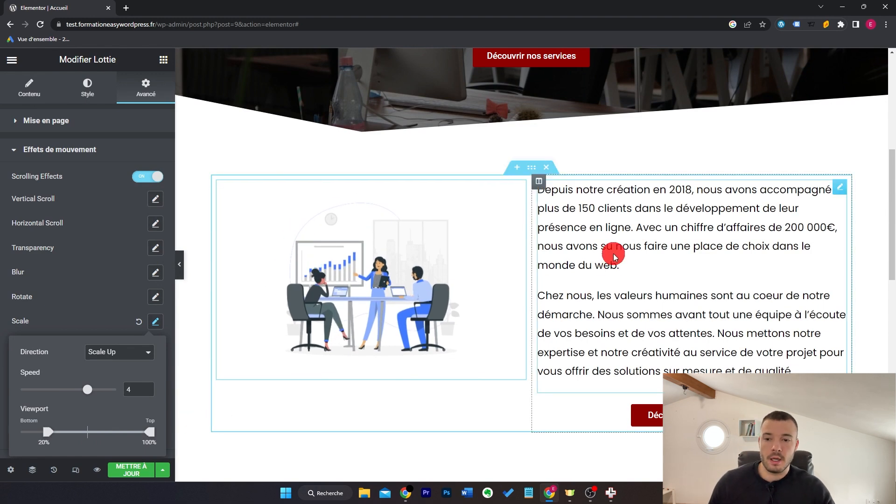
pyautogui.scroll(-5, 615, 257)
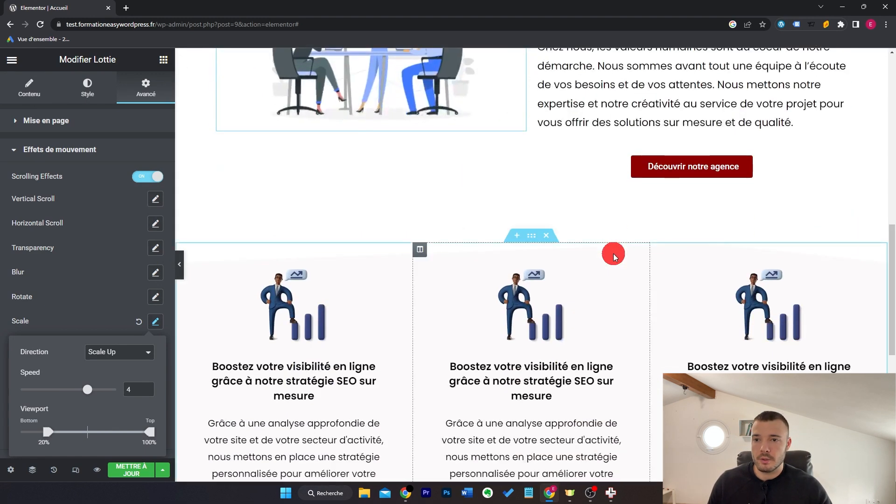
pyautogui.scroll(5, 614, 255)
pyautogui.scroll(-5, 575, 263)
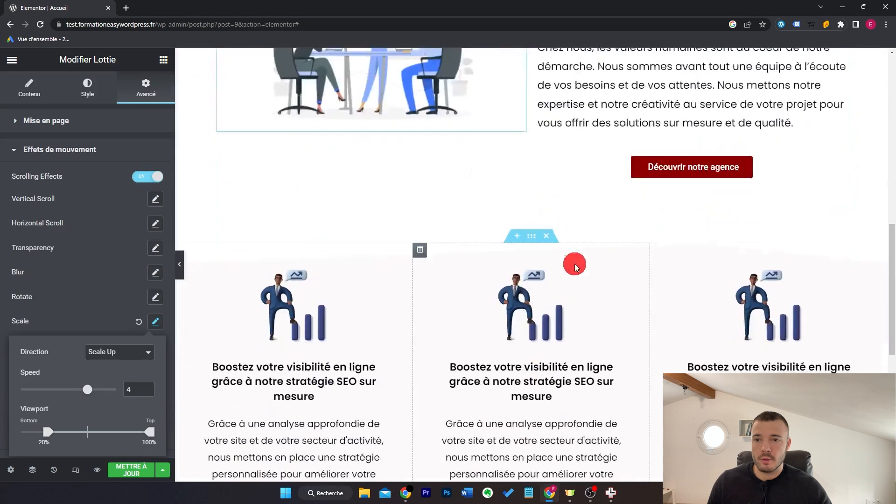
pyautogui.scroll(-1, 579, 262)
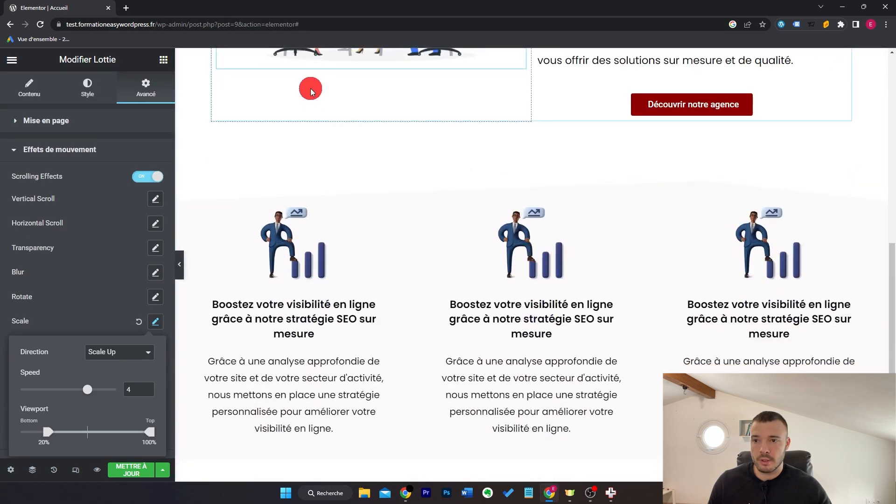
pyautogui.scroll(6, 560, 206)
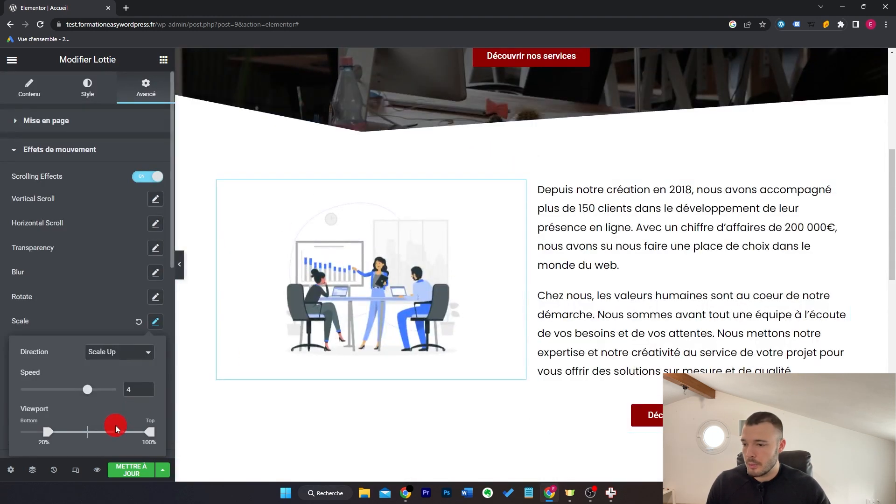
pyautogui.scroll(-3, 115, 420)
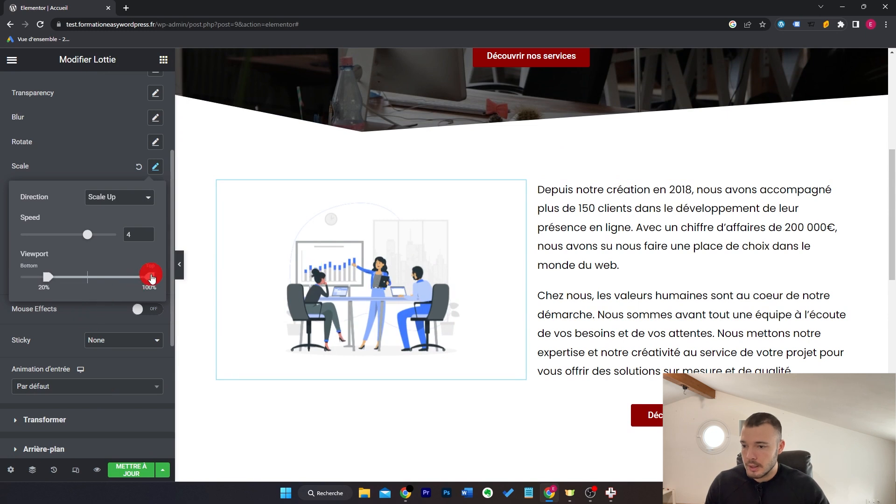
pyautogui.moveTo(151, 280); pyautogui.dragTo(92, 285)
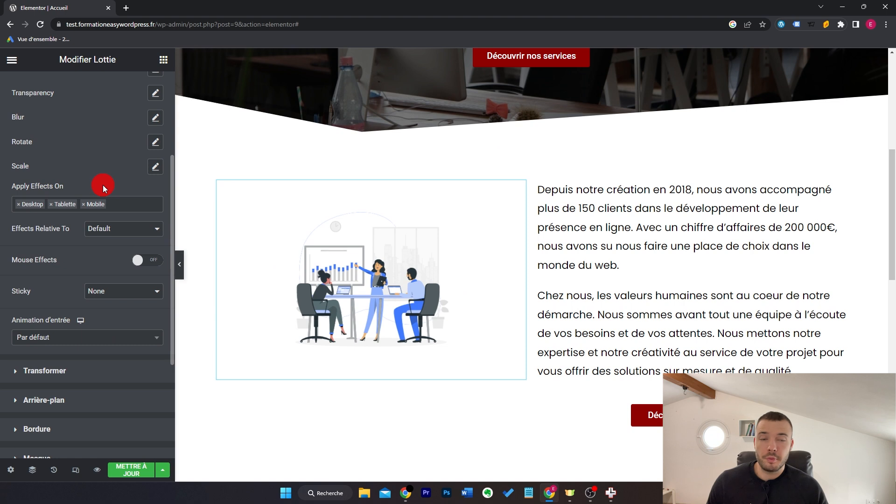
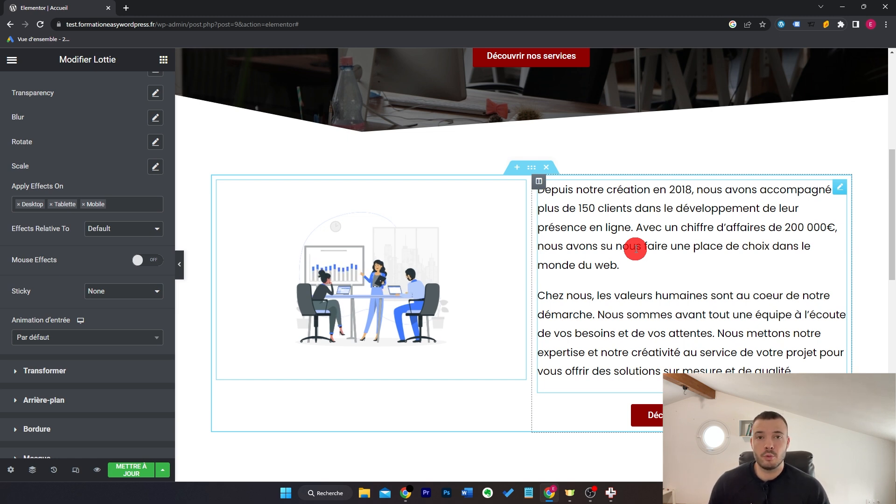
# Step: Try the Lottie's Direct mouse tracking and 3D tilt at speed 7.9, then turn mouse effects off
pyautogui.click(141, 261)
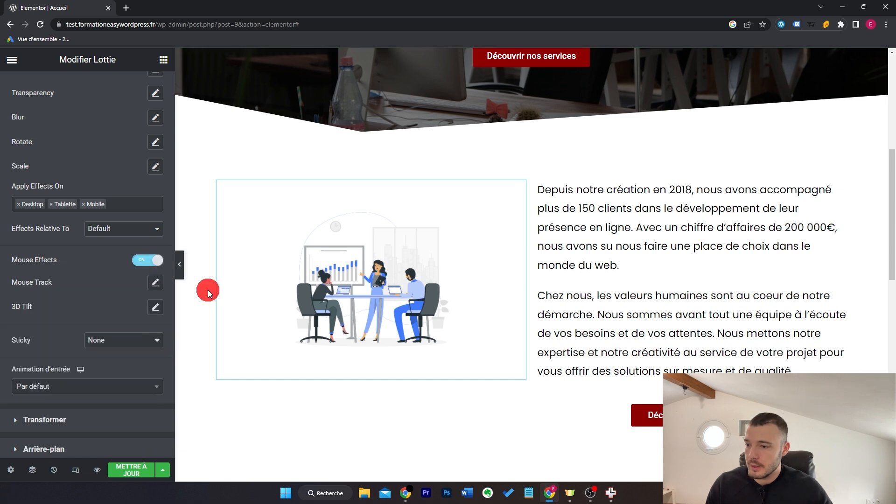
pyautogui.click(155, 284)
pyautogui.click(155, 284)
pyautogui.click(156, 284)
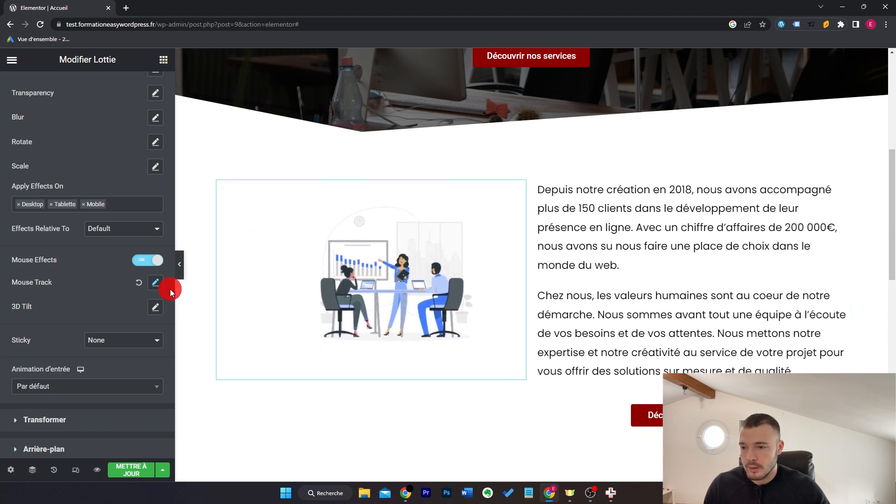
pyautogui.click(156, 282)
pyautogui.click(140, 314)
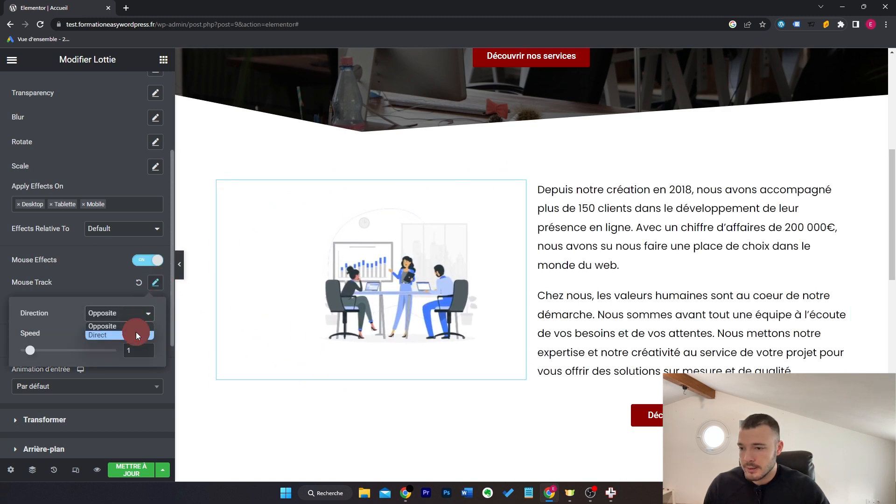
pyautogui.click(136, 333)
pyautogui.click(155, 283)
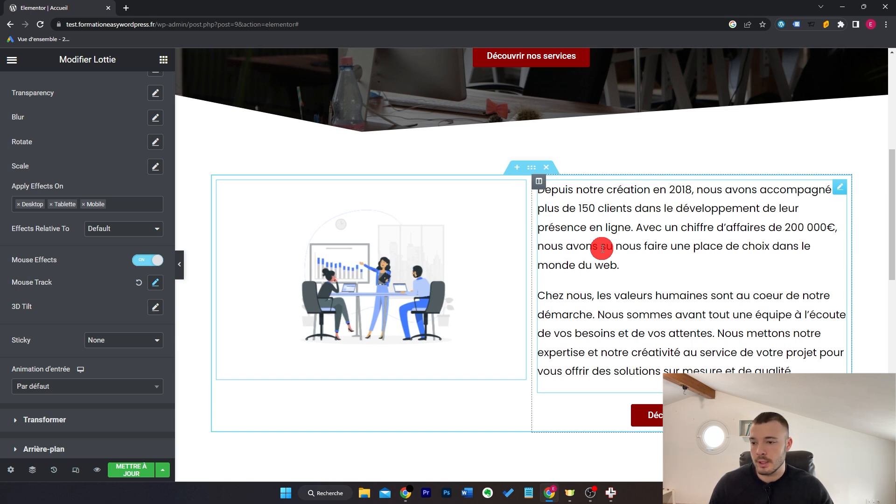
pyautogui.click(156, 306)
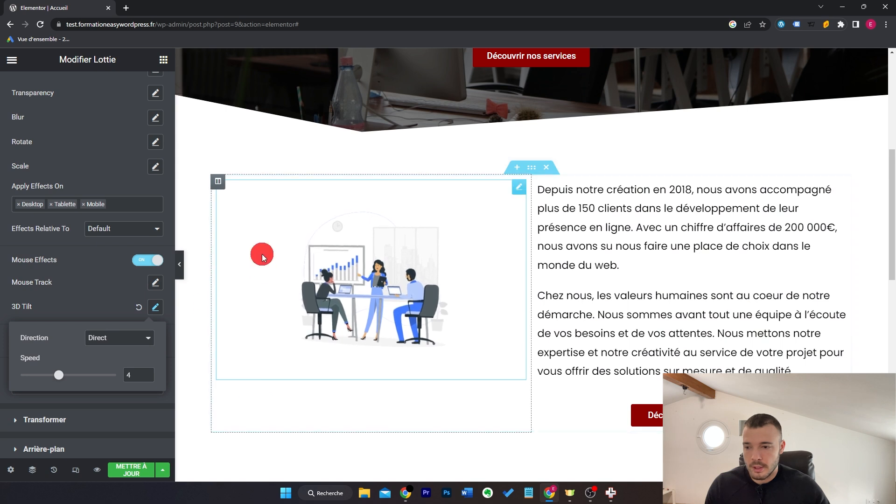
pyautogui.moveTo(61, 376); pyautogui.dragTo(96, 375)
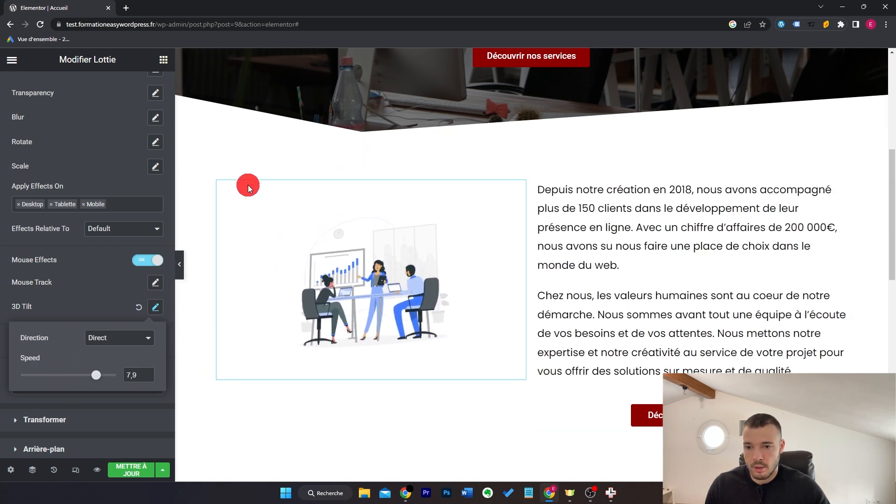
pyautogui.click(130, 284)
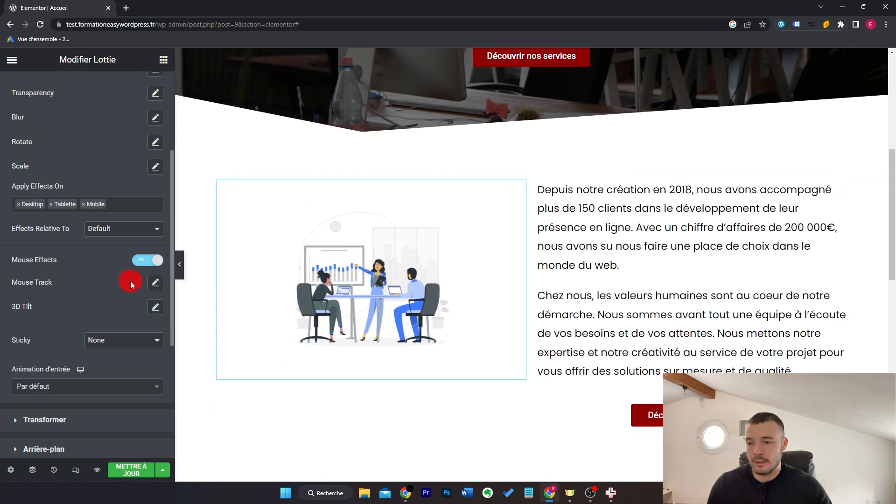
pyautogui.click(143, 263)
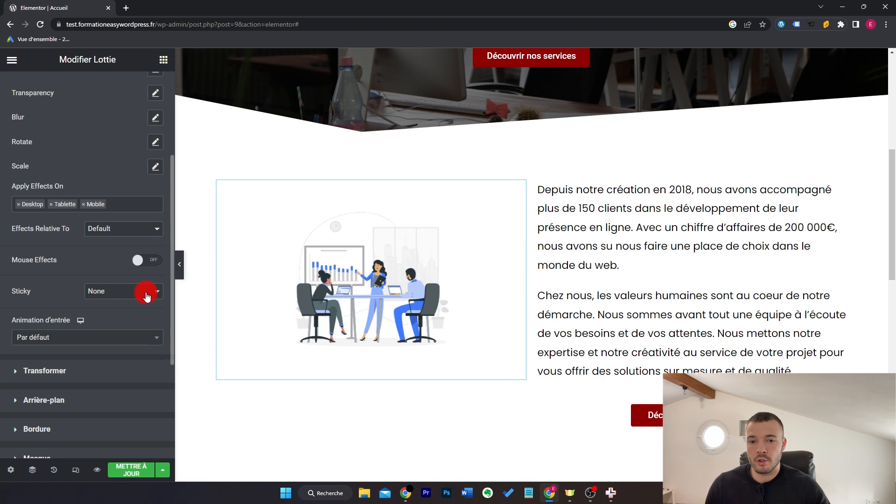
# Step: Delete the Découvrir notre agence button
pyautogui.scroll(-2, 668, 277)
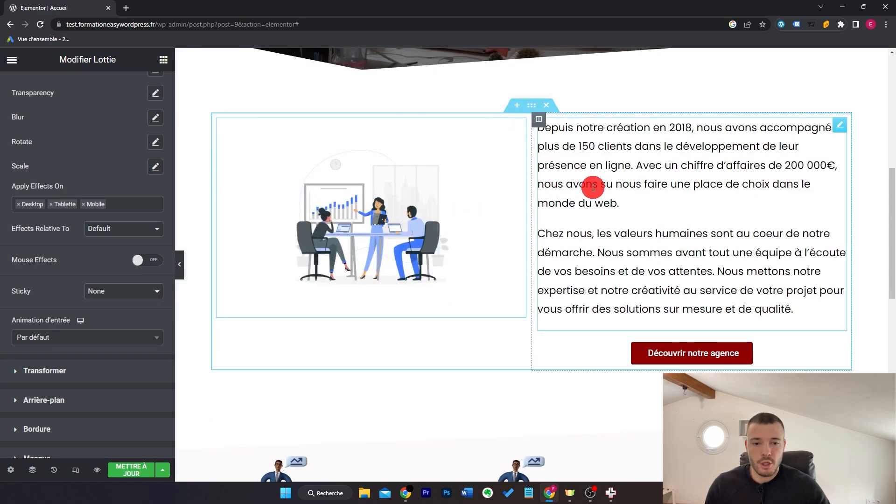
pyautogui.rightClick(777, 349)
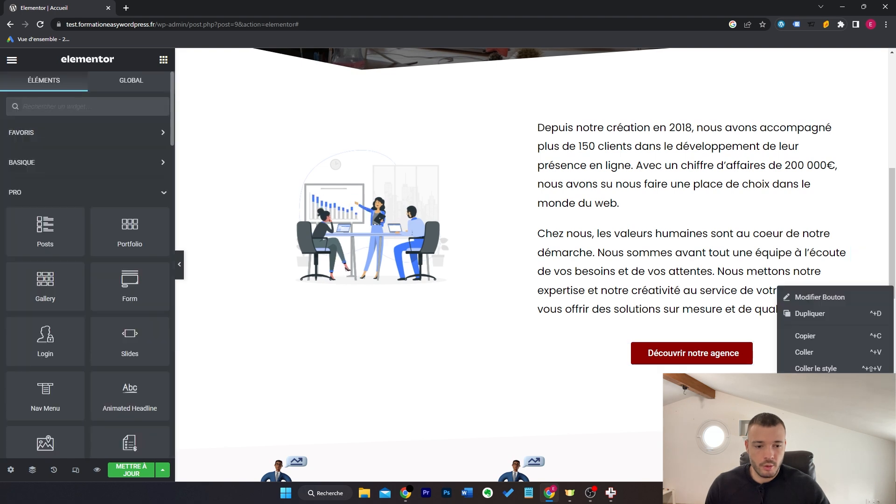
pyautogui.click(810, 469)
# Step: Lengthen the text block by pasting the paragraphs again
pyautogui.click(839, 128)
pyautogui.click(122, 381)
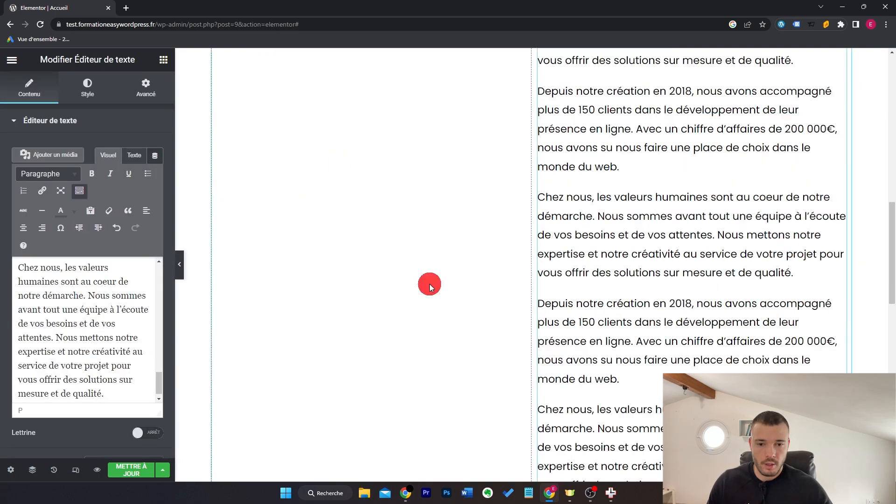
pyautogui.scroll(5, 432, 285)
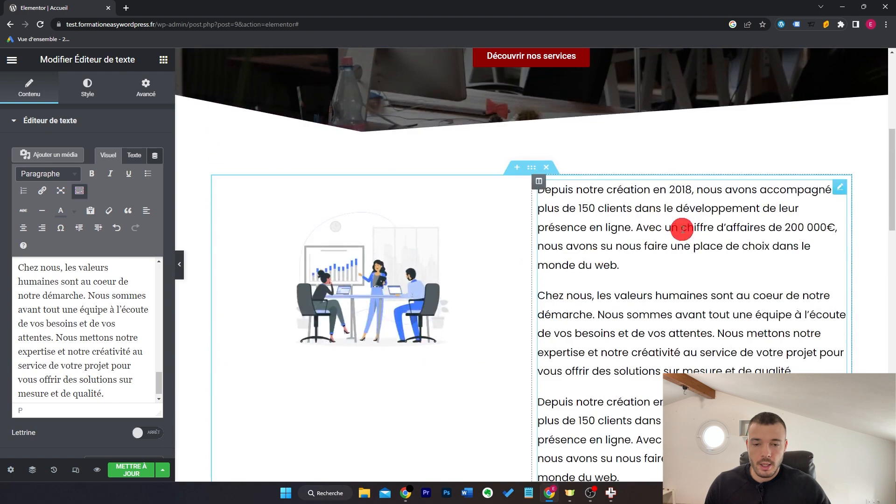
pyautogui.scroll(-3, 683, 229)
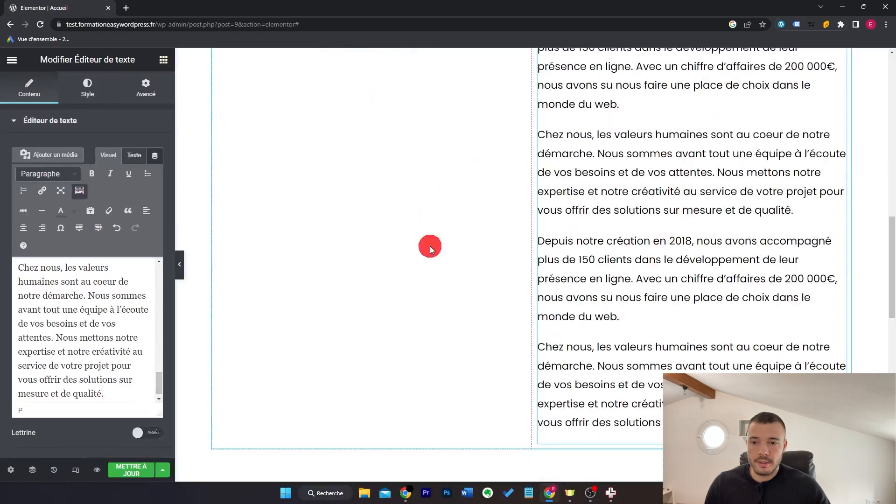
pyautogui.scroll(2, 435, 234)
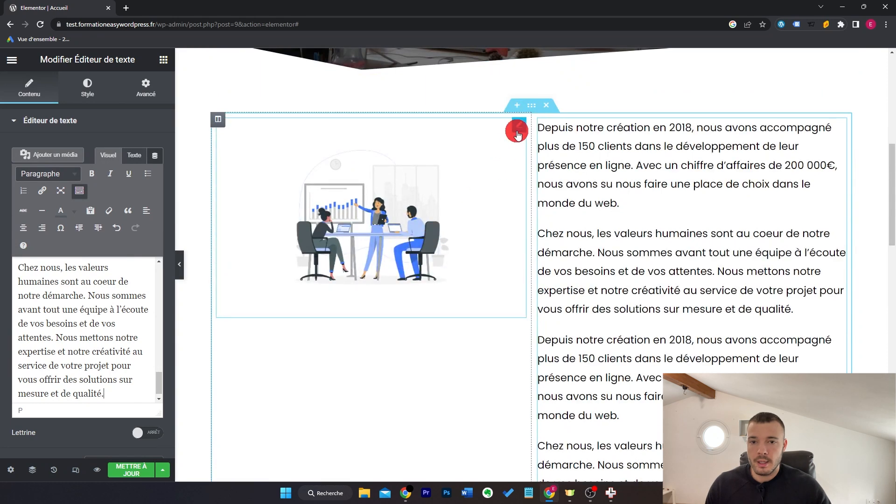
# Step: Open the Effets de mouvement settings of the Lottie illustration
pyautogui.click(517, 133)
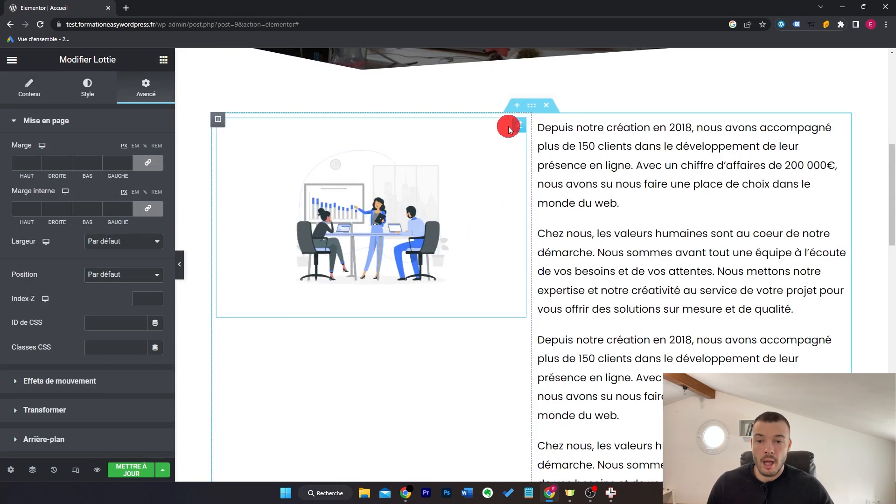
pyautogui.scroll(-2, 723, 205)
pyautogui.scroll(-1, 729, 204)
pyautogui.scroll(3, 732, 202)
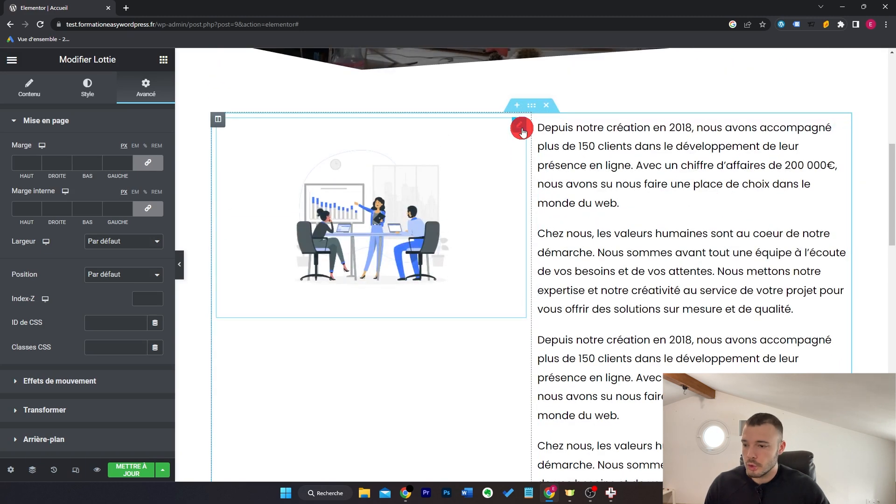
pyautogui.click(120, 379)
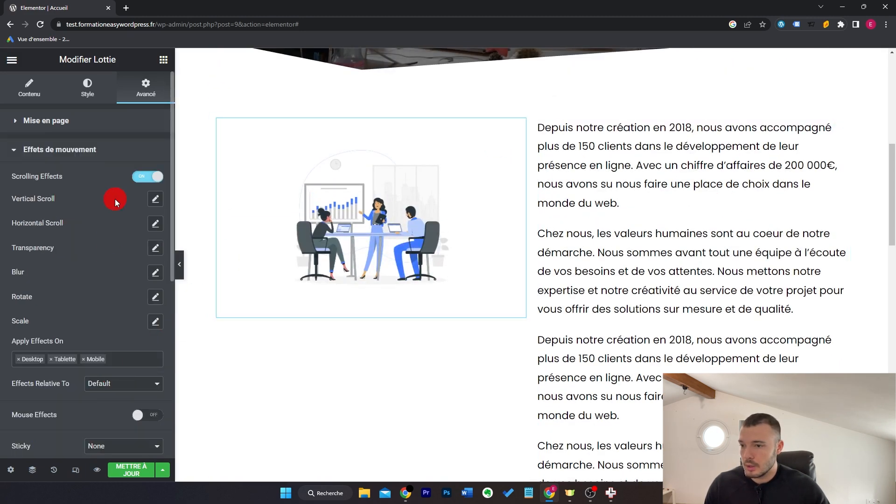
# Step: Turn off the Lottie's Scrolling Effects and set Sticky to Top
pyautogui.click(146, 177)
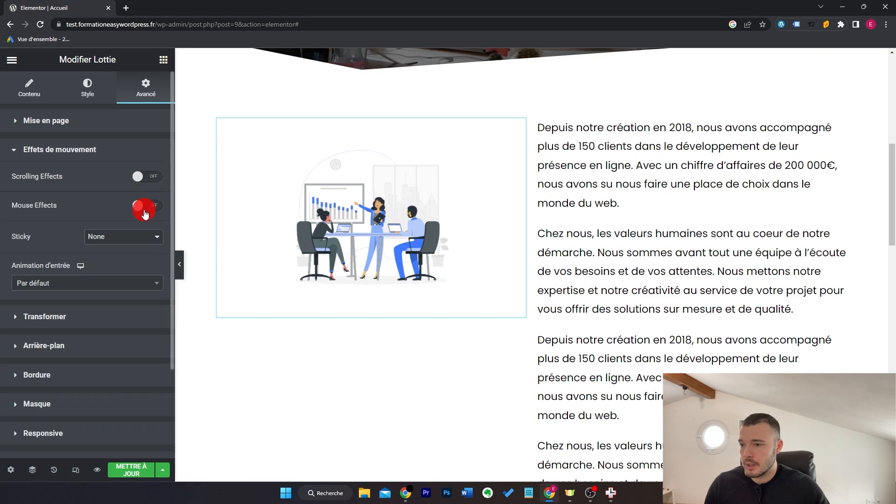
pyautogui.click(135, 246)
pyautogui.click(130, 259)
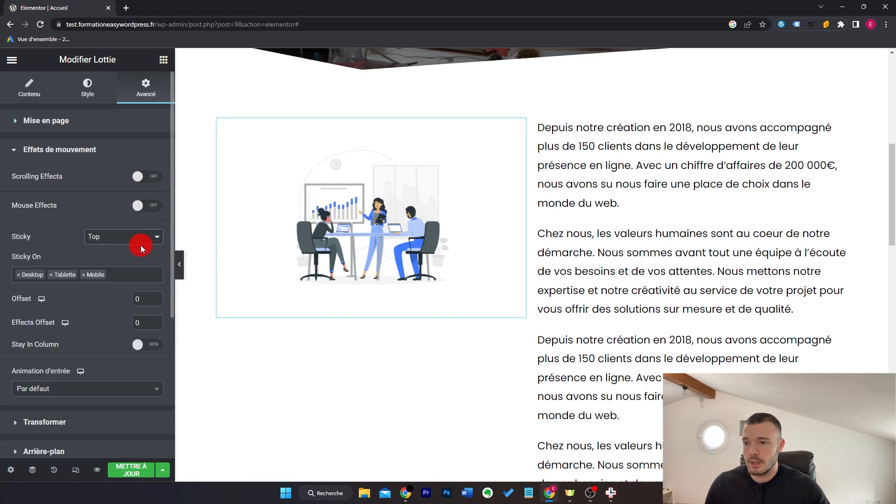
# Step: Scroll the page to check that the illustration stays pinned
pyautogui.scroll(-5, 649, 200)
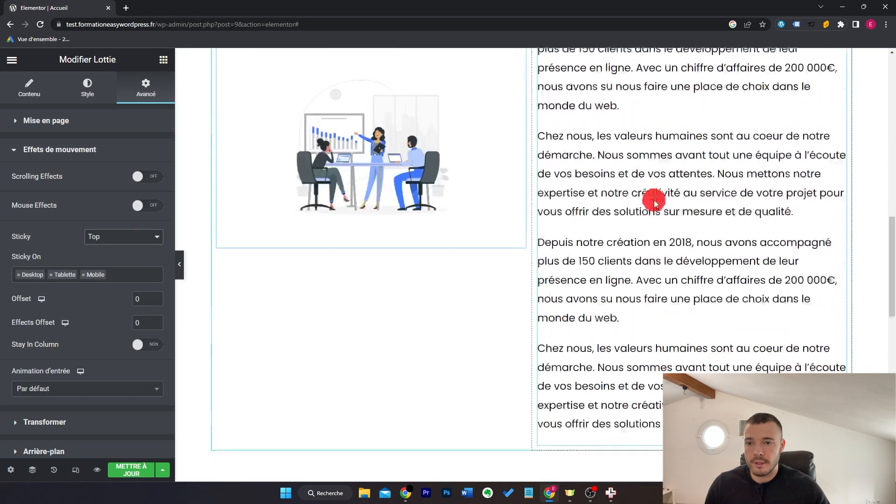
pyautogui.scroll(-4, 655, 203)
pyautogui.scroll(4, 655, 203)
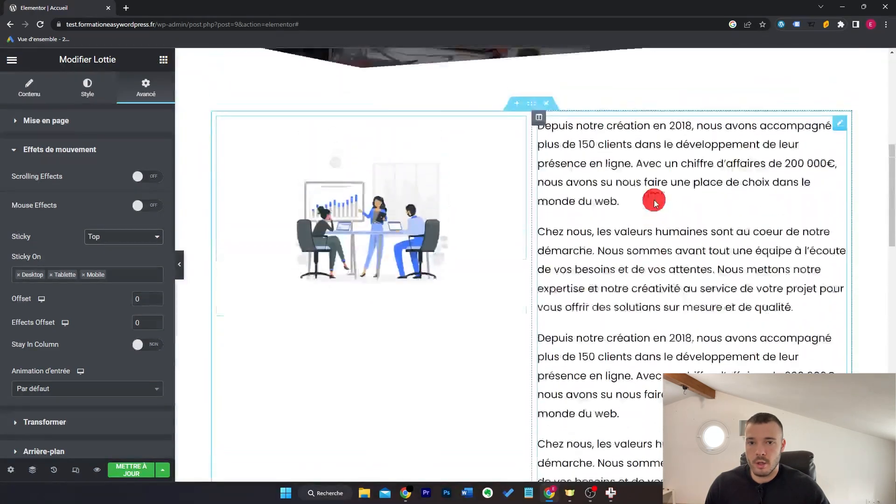
pyautogui.scroll(-3, 655, 204)
pyautogui.scroll(3, 655, 203)
pyautogui.scroll(-3, 655, 203)
pyautogui.scroll(3, 655, 203)
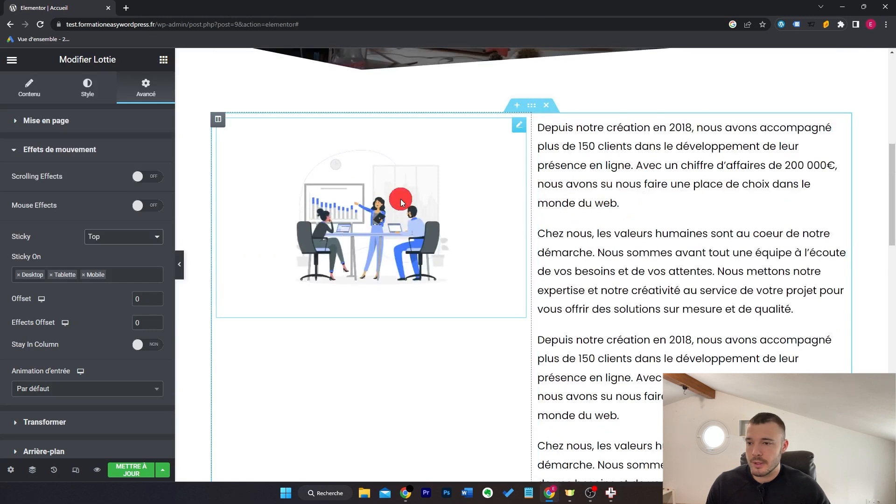
pyautogui.click(165, 62)
# Step: Delete the Lottie illustration and scroll through the page
pyautogui.rightClick(298, 183)
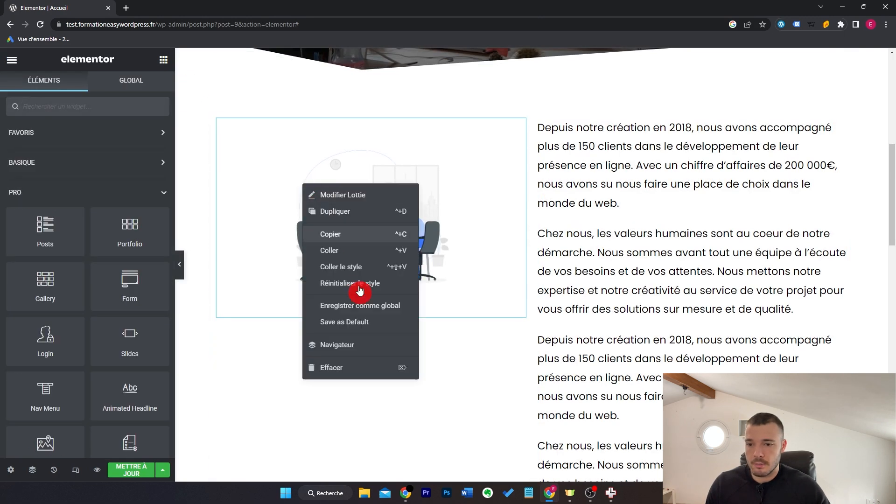
pyautogui.click(365, 368)
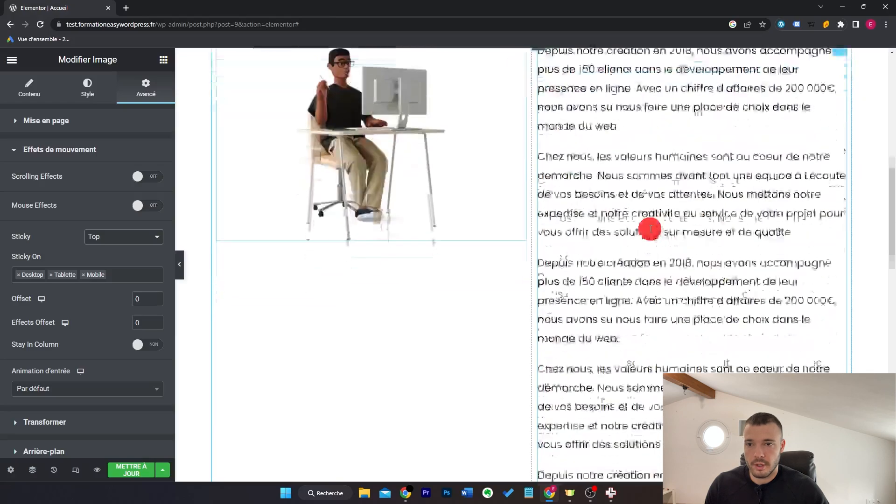
pyautogui.scroll(-3, 649, 229)
pyautogui.scroll(5, 649, 229)
pyautogui.scroll(-5, 651, 229)
pyautogui.scroll(-3, 651, 228)
pyautogui.scroll(6, 592, 232)
pyautogui.scroll(-1, 592, 232)
# Step: Set the seated-man image's sticky offset to 50 and scroll to test it
pyautogui.click(134, 303)
pyautogui.write('50')
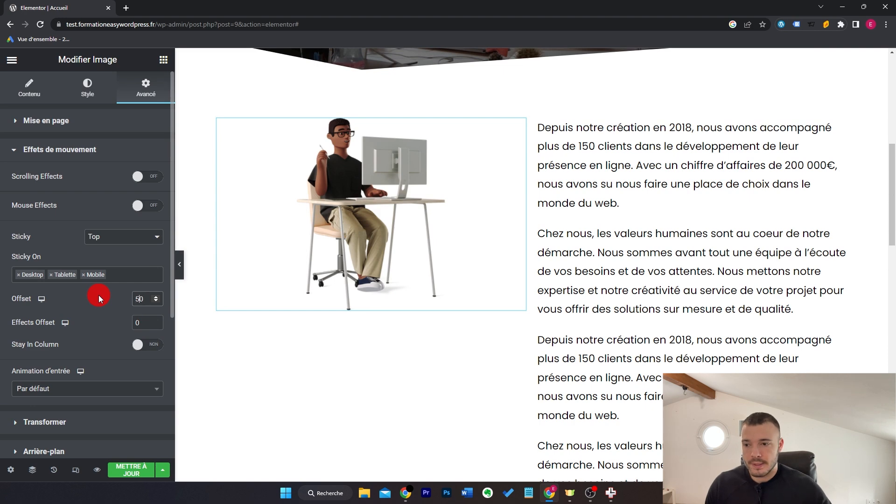
pyautogui.scroll(-5, 744, 176)
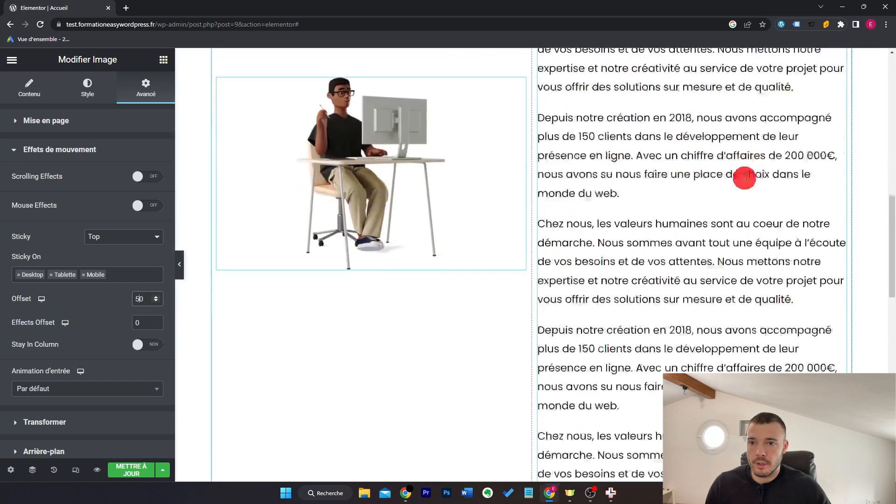
pyautogui.scroll(5, 754, 195)
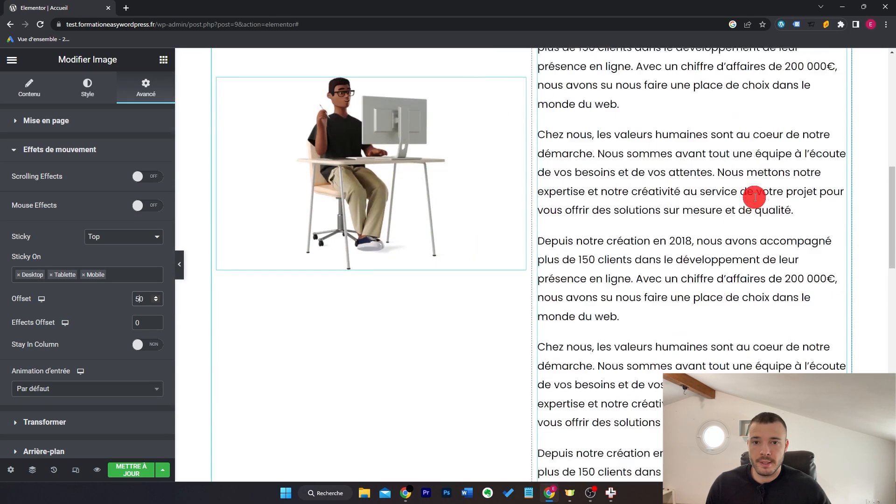
pyautogui.scroll(-4, 755, 199)
pyautogui.scroll(2, 754, 199)
pyautogui.scroll(-1, 754, 199)
pyautogui.scroll(3, 755, 201)
pyautogui.scroll(-8, 756, 201)
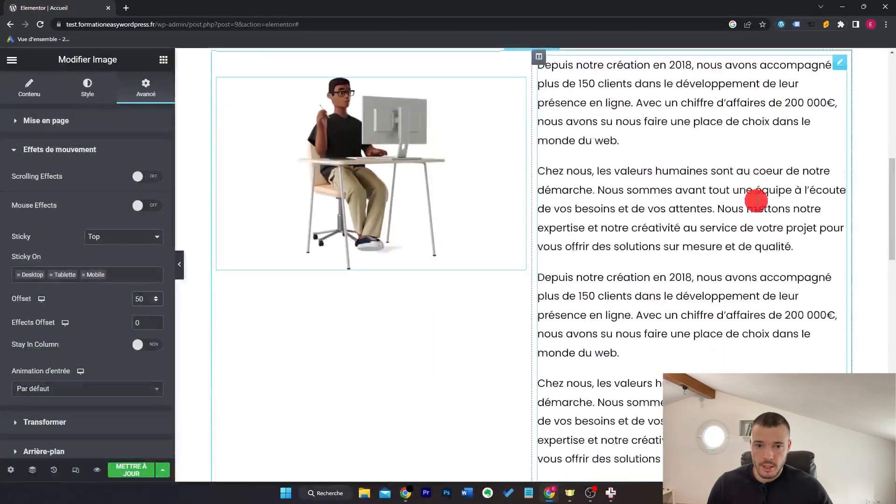
pyautogui.scroll(6, 760, 200)
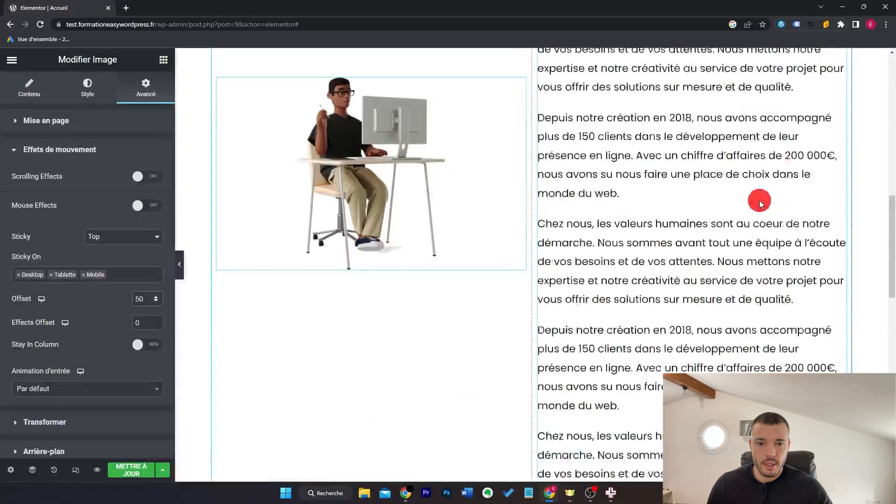
pyautogui.scroll(-3, 751, 187)
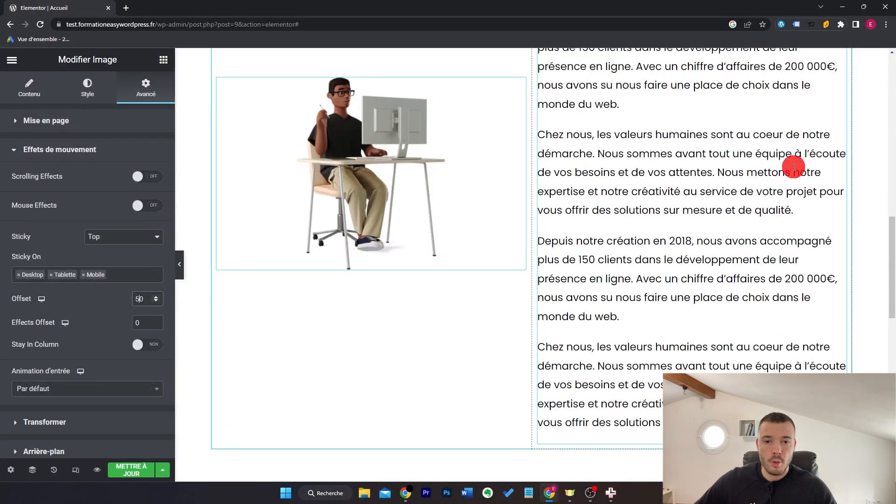
pyautogui.scroll(-8, 795, 166)
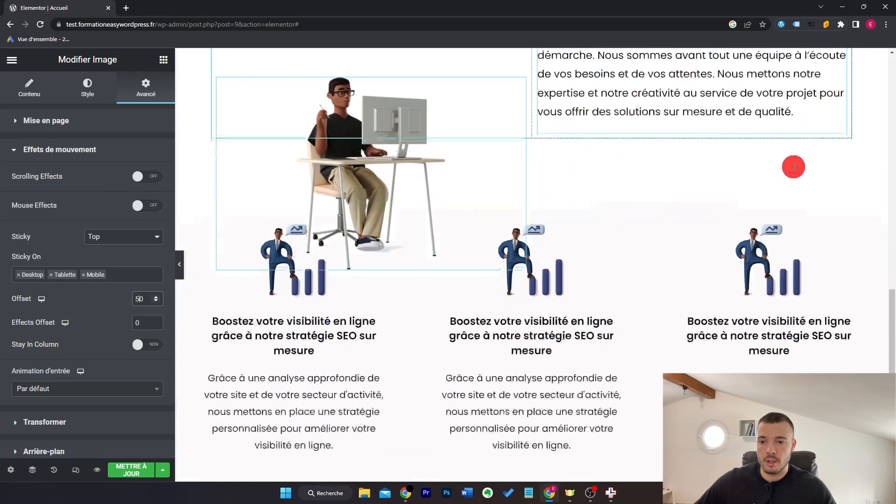
pyautogui.scroll(-3, 796, 167)
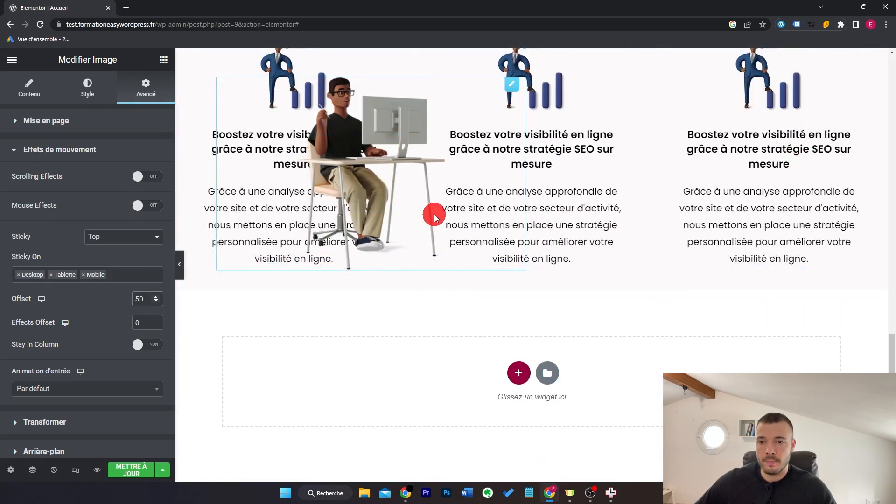
pyautogui.scroll(8, 607, 198)
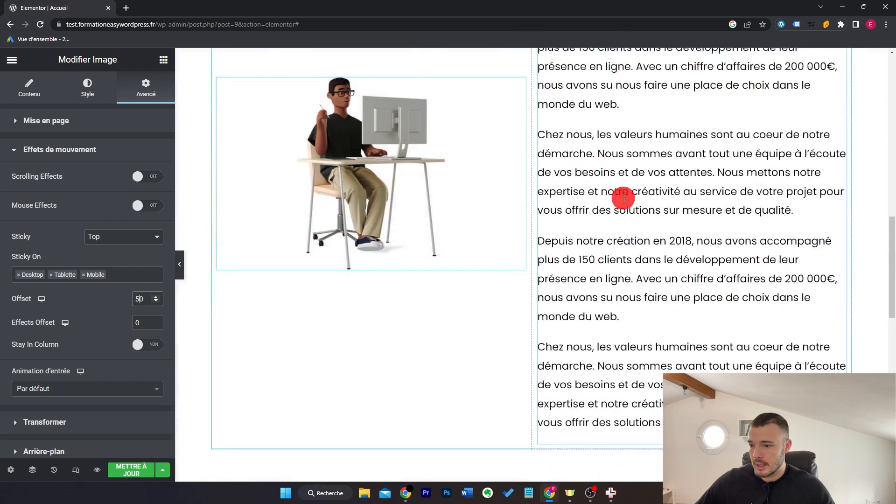
# Step: Turn on Stay In Column for the sticky image and scroll to check it
pyautogui.click(148, 353)
pyautogui.scroll(-5, 710, 253)
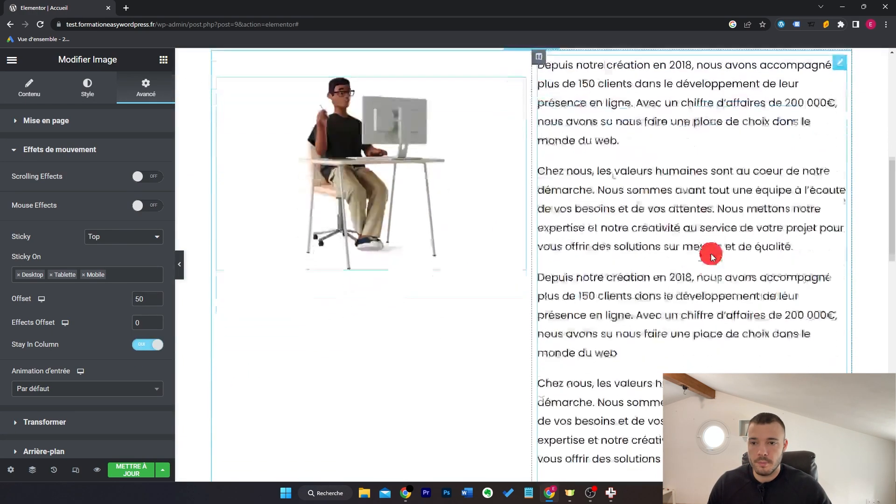
pyautogui.scroll(-4, 711, 253)
pyautogui.scroll(2, 711, 254)
pyautogui.scroll(3, 710, 254)
pyautogui.scroll(-4, 711, 254)
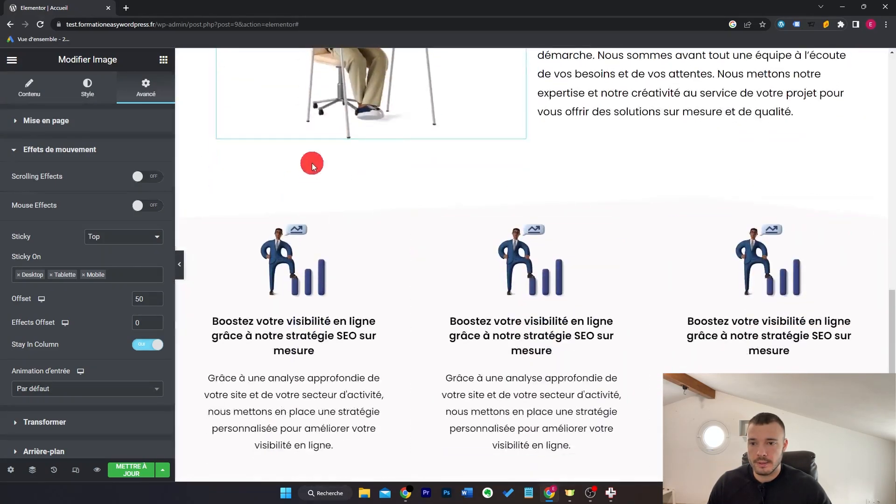
pyautogui.scroll(-4, 633, 187)
pyautogui.scroll(7, 633, 186)
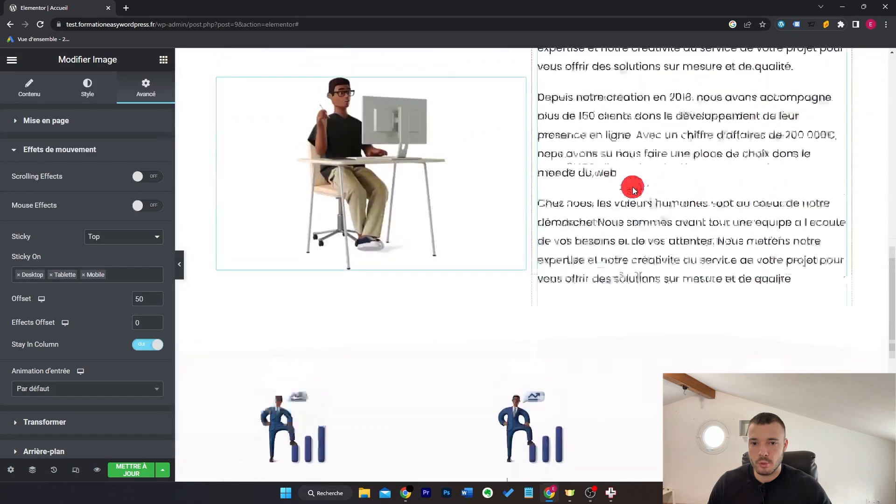
pyautogui.scroll(-3, 634, 188)
pyautogui.scroll(-4, 634, 187)
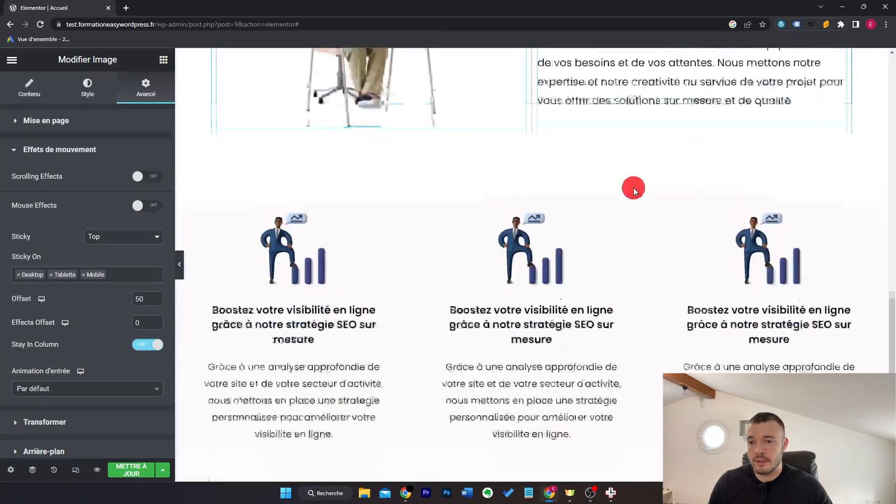
pyautogui.scroll(5, 634, 188)
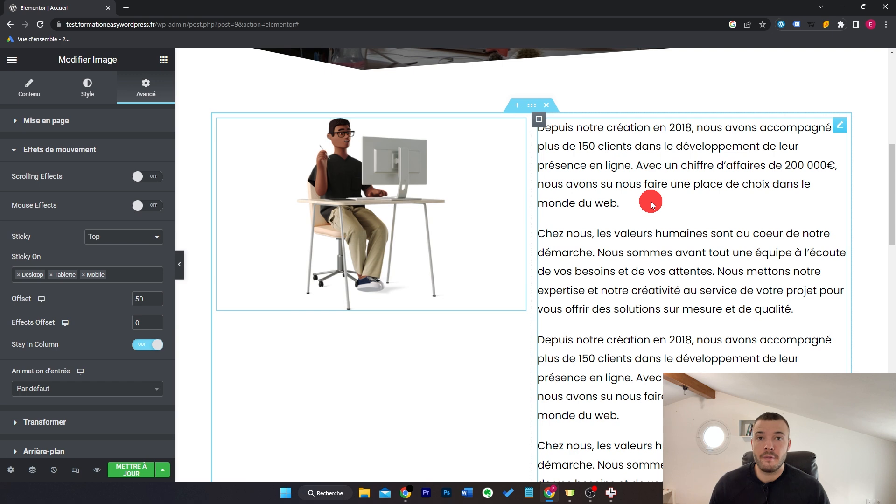
pyautogui.scroll(-1, 667, 208)
pyautogui.scroll(2, 668, 209)
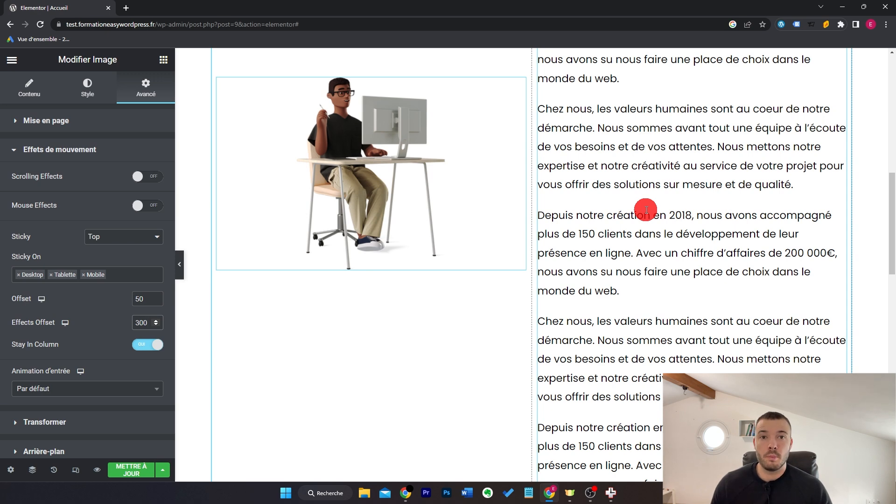
# Step: Exit the editor and start a new popup from Modèles > Popups
pyautogui.click(12, 59)
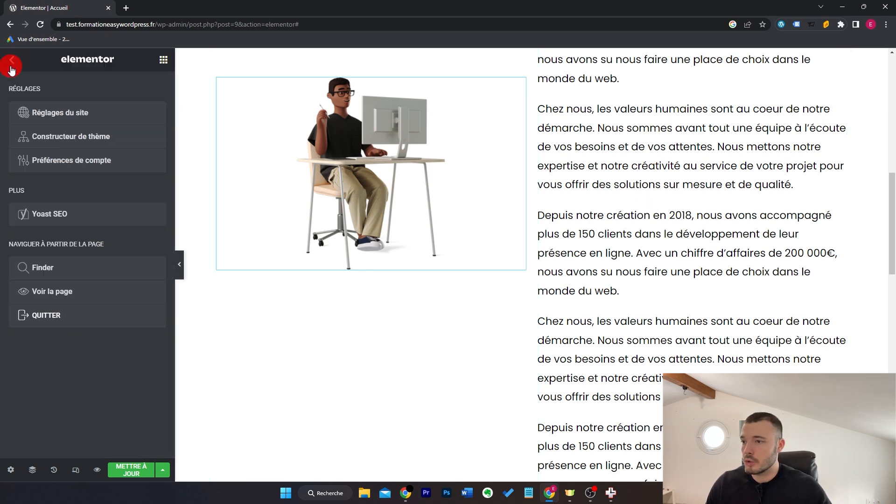
pyautogui.click(89, 315)
pyautogui.press('Return')
pyautogui.moveTo(58, 368)
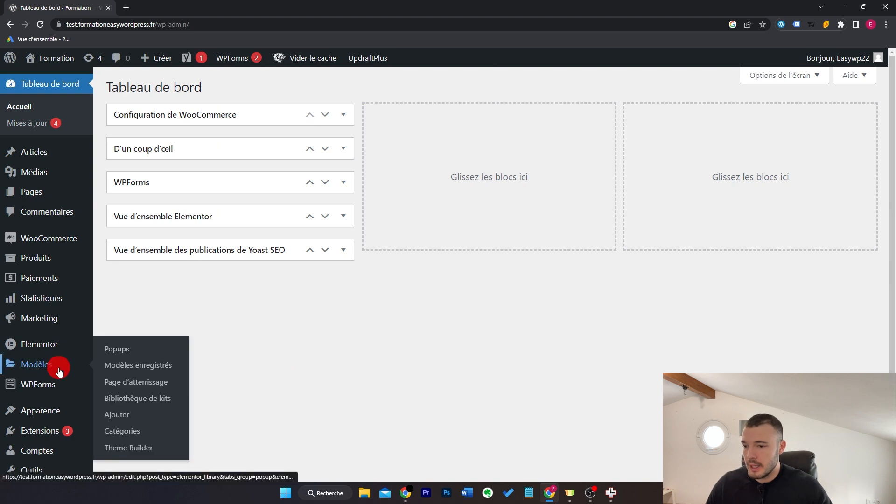
pyautogui.click(114, 359)
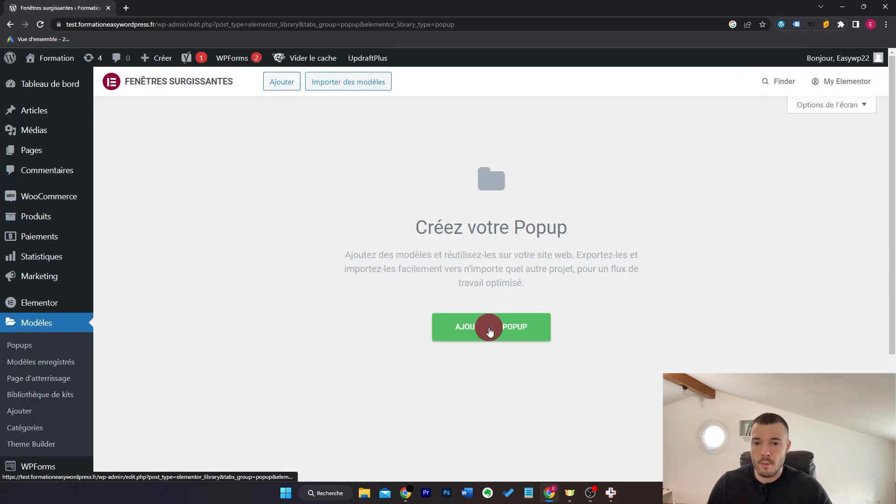
pyautogui.click(488, 327)
# Step: Name the new popup template 'Test' and create it
pyautogui.click(523, 309)
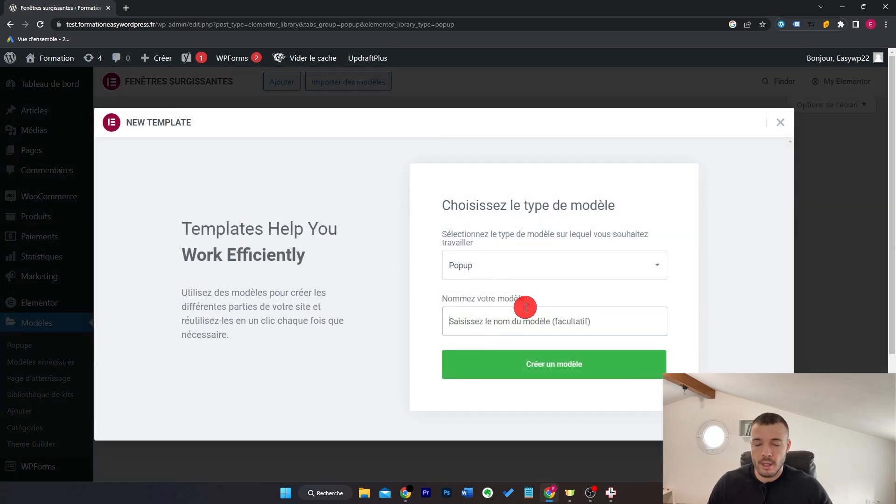
pyautogui.write('Test')
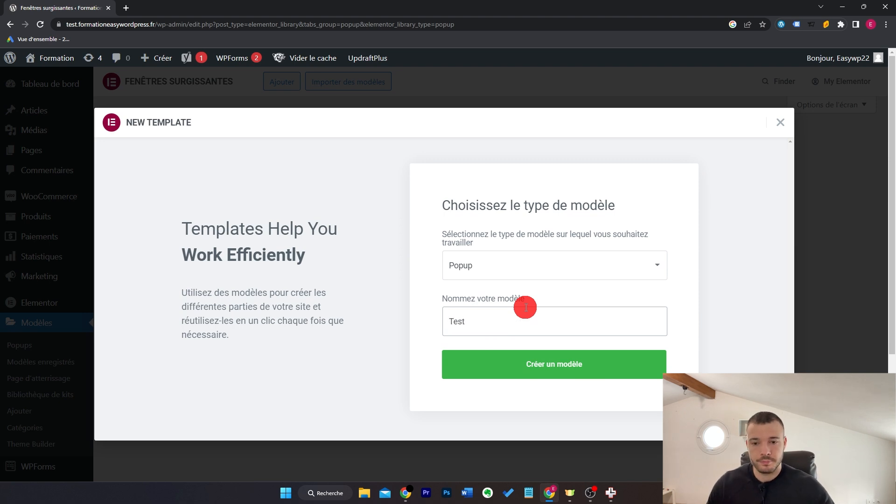
pyautogui.click(564, 364)
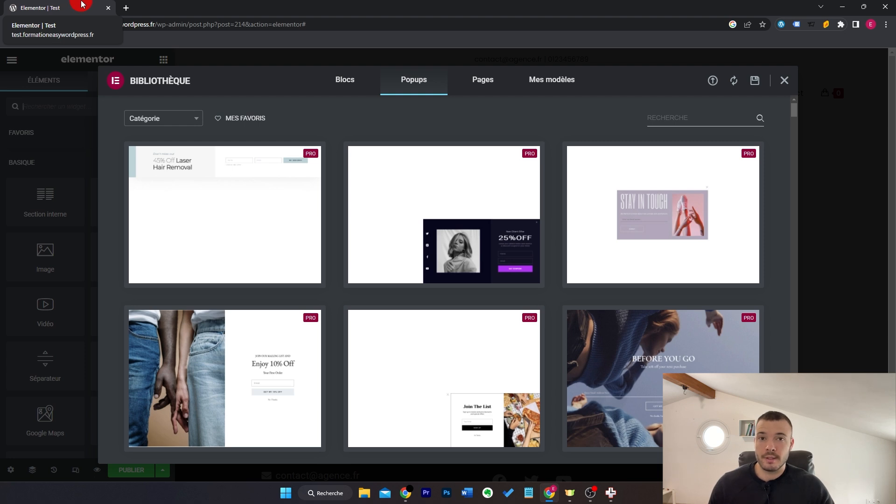
# Step: Look over the ready-made popup designs, then close the template library
pyautogui.moveTo(522, 177)
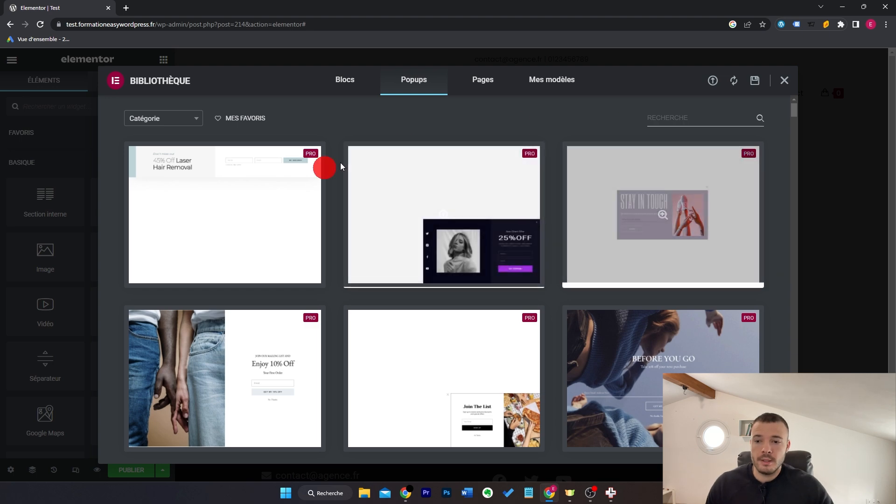
pyautogui.click(785, 81)
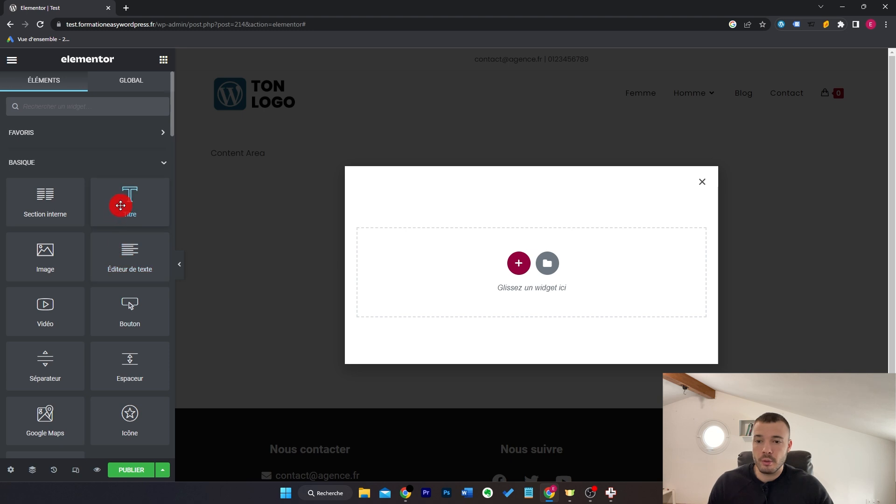
# Step: Add a heading reading 'Attention ! Ne partez pas tout de suite !' to the popup
pyautogui.moveTo(124, 204); pyautogui.dragTo(524, 266)
pyautogui.tripleClick(117, 184)
pyautogui.write('Attent')
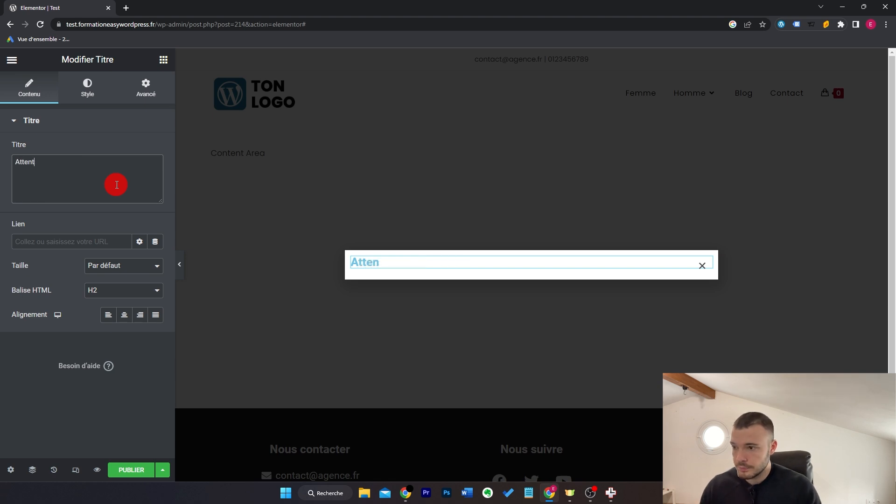
pyautogui.write('ion ! Ne partez pas t')
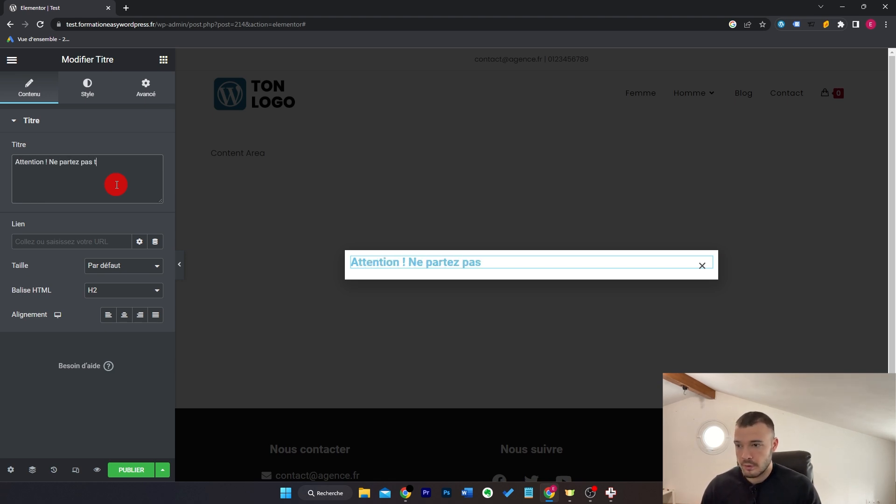
pyautogui.write('out de suite ')
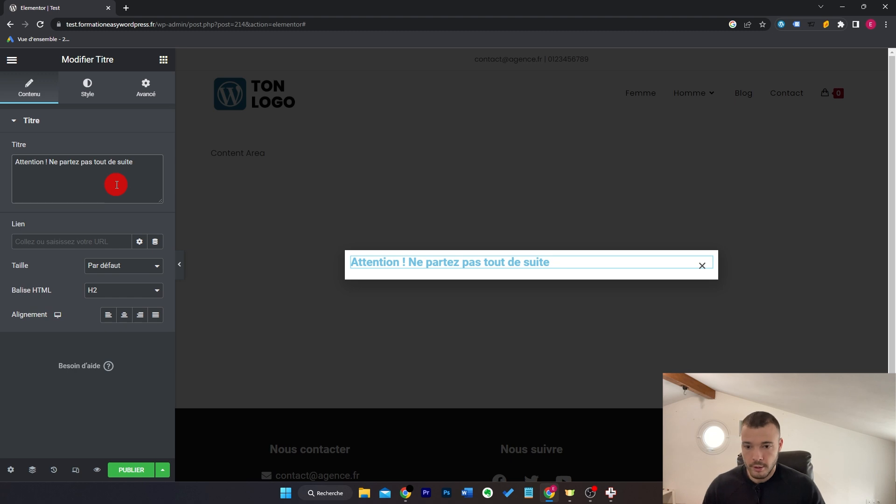
pyautogui.write('!')
# Step: Give the heading the site's global red colour and font size 30
pyautogui.click(88, 87)
pyautogui.click(140, 150)
pyautogui.click(76, 278)
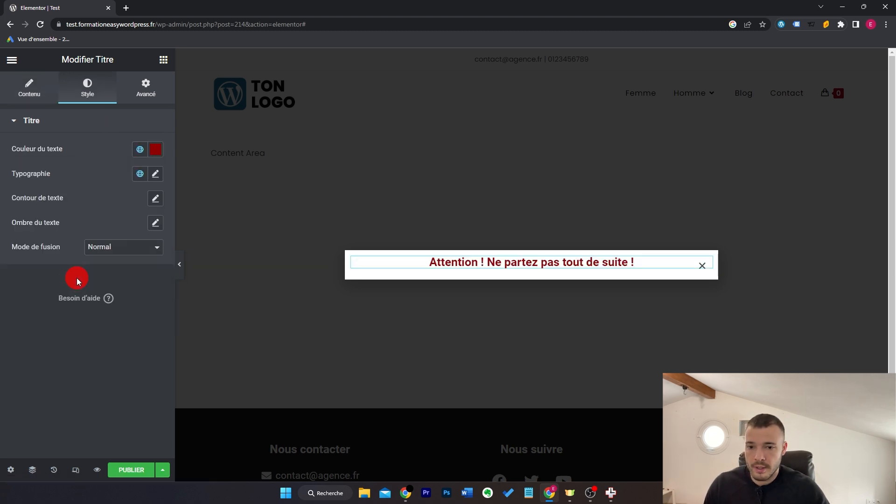
pyautogui.click(155, 173)
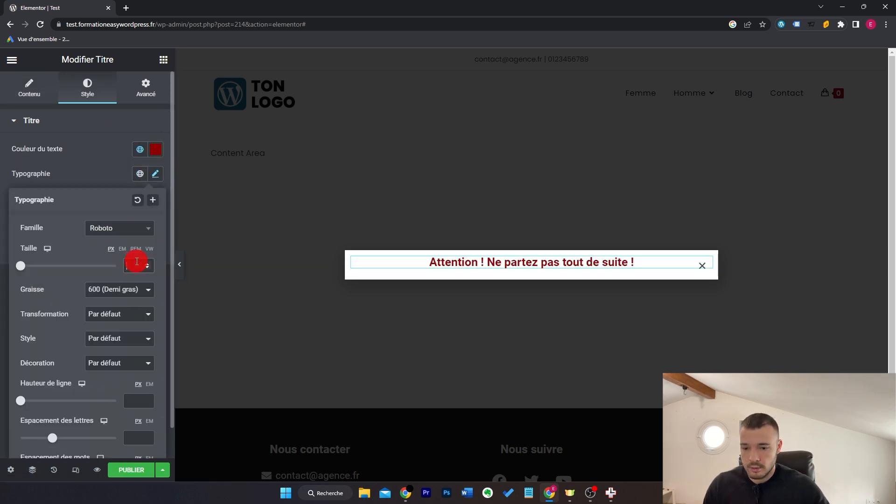
pyautogui.click(137, 262)
pyautogui.write('30')
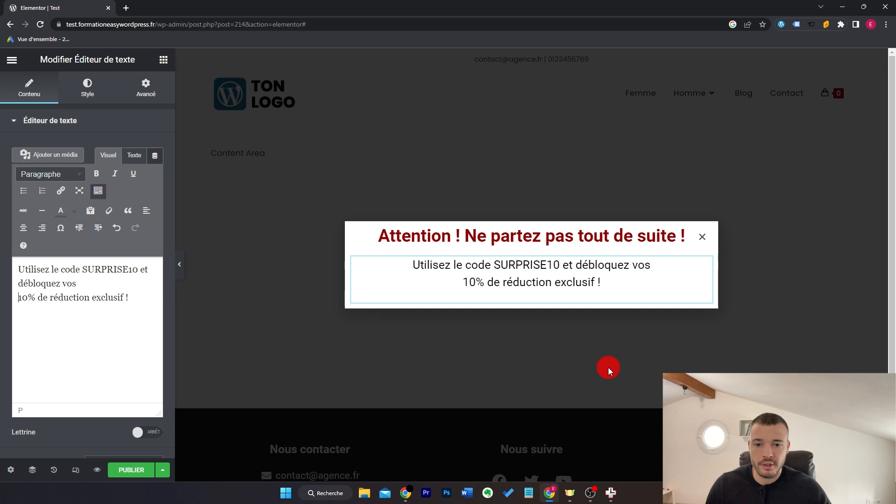
# Step: Add a new paragraph line 'Ce code est valable pendant :' after the offer
pyautogui.click(149, 300)
pyautogui.press('Return')
pyautogui.write('Ce')
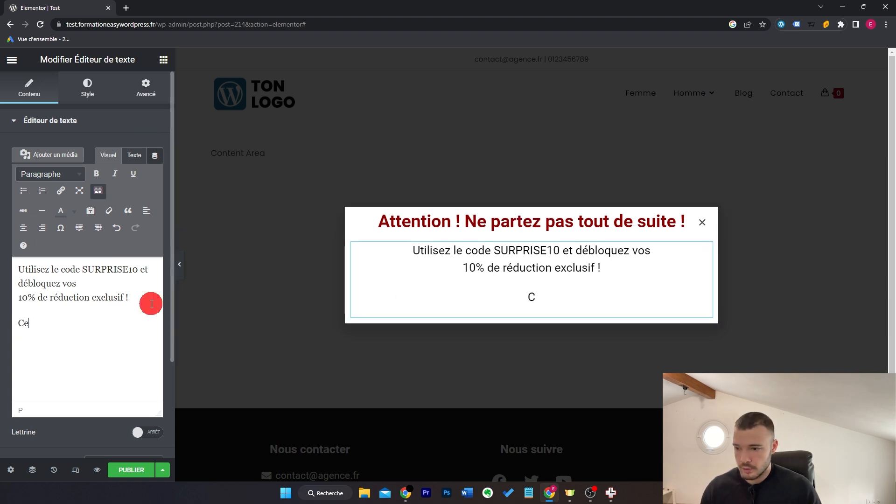
pyautogui.write(' code est av')
pyautogui.press('BackSpace')
pyautogui.press('BackSpace')
pyautogui.write('valable pendant :')
# Step: Add a 15-minute evergreen Countdown below it, hiding days and hours
pyautogui.click(164, 59)
pyautogui.write('count')
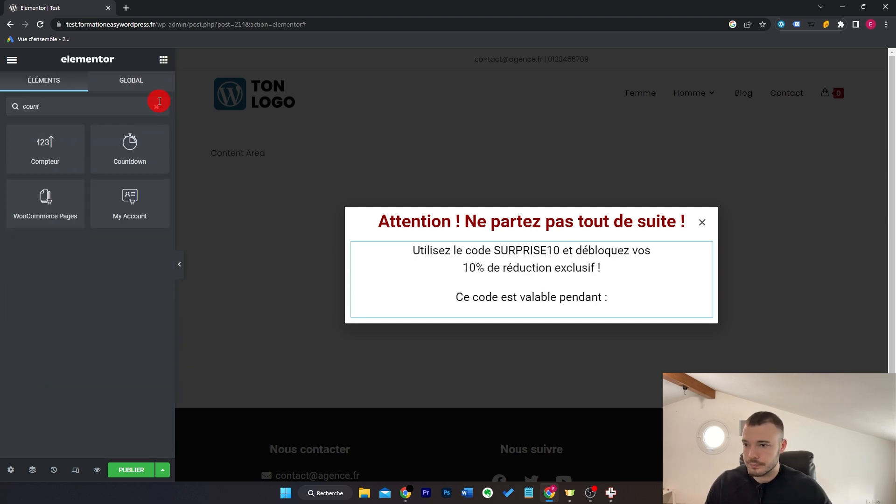
pyautogui.moveTo(130, 145); pyautogui.dragTo(549, 305)
pyautogui.click(114, 151)
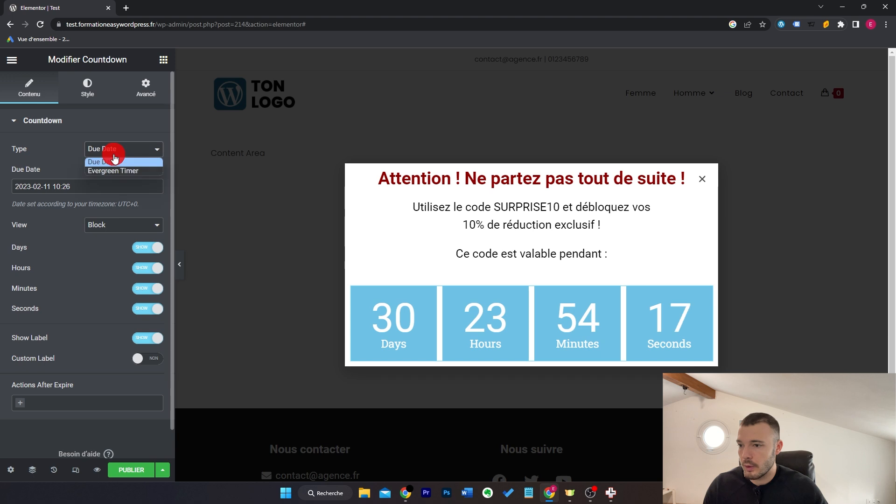
pyautogui.click(115, 171)
pyautogui.moveTo(141, 174); pyautogui.dragTo(108, 206)
pyautogui.write('15')
pyautogui.click(150, 246)
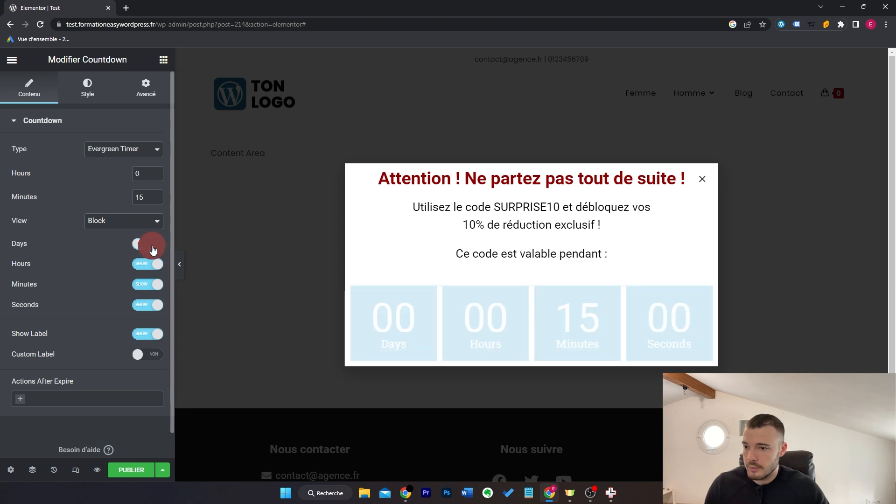
pyautogui.click(150, 265)
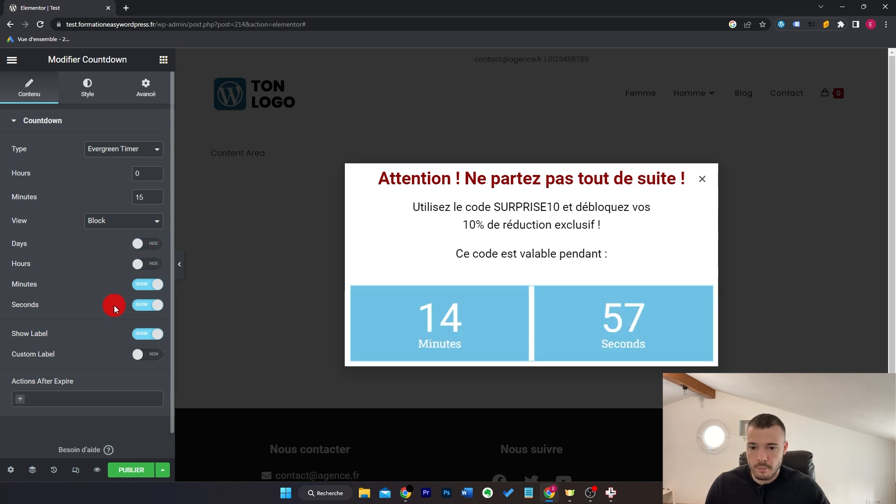
# Step: Give the popup section 30 padding at top and bottom
pyautogui.click(530, 193)
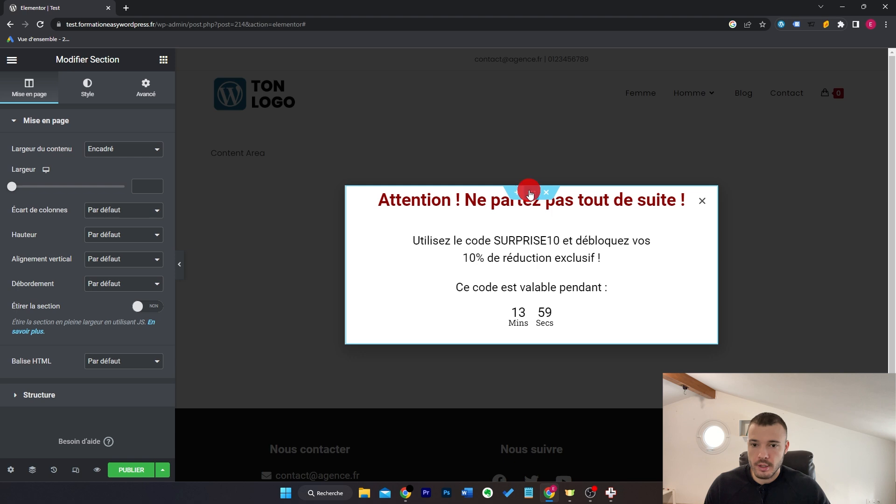
pyautogui.click(145, 95)
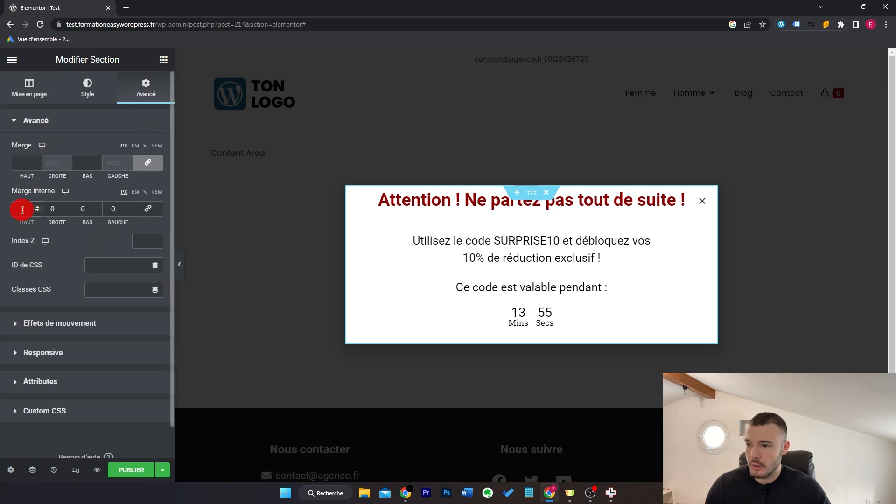
pyautogui.write('30')
pyautogui.click(85, 210)
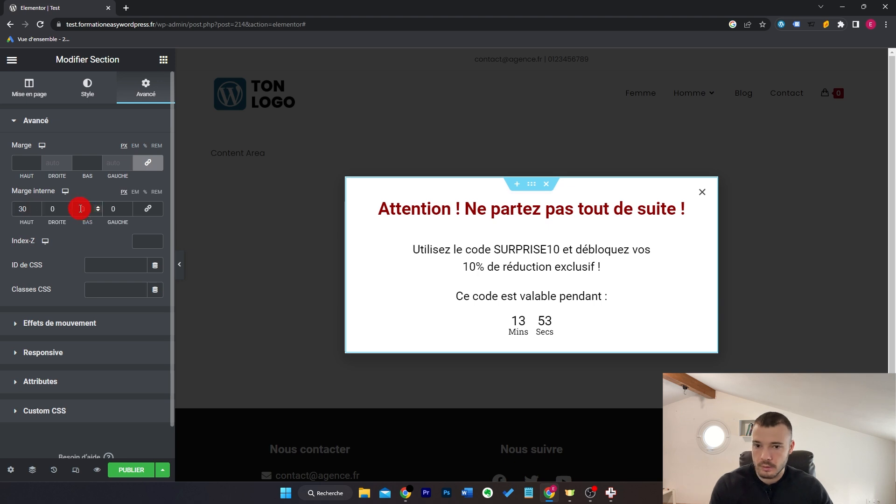
pyautogui.write('30')
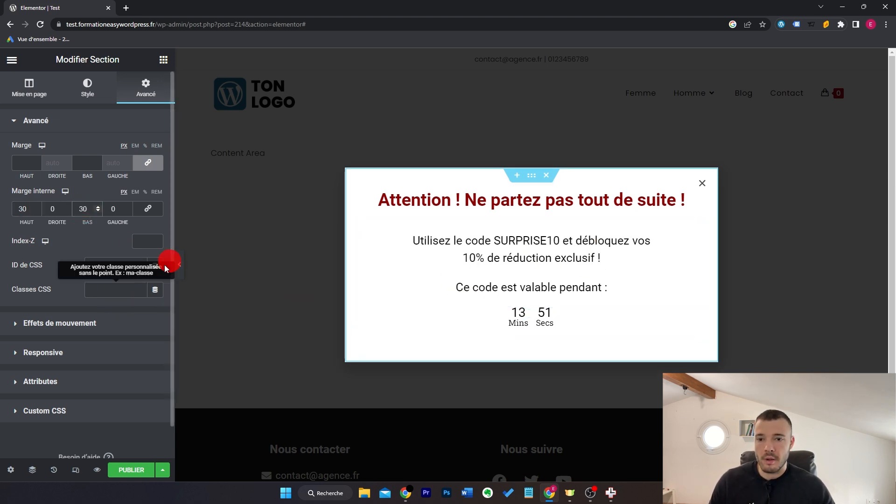
pyautogui.click(181, 257)
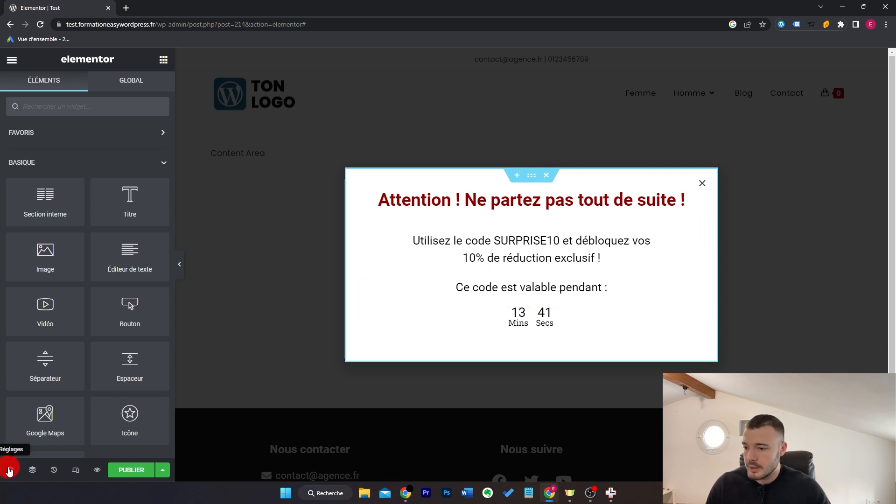
# Step: Set the popup's height to fit its content after trying Full Screen and Custom heights
pyautogui.click(11, 470)
pyautogui.click(93, 357)
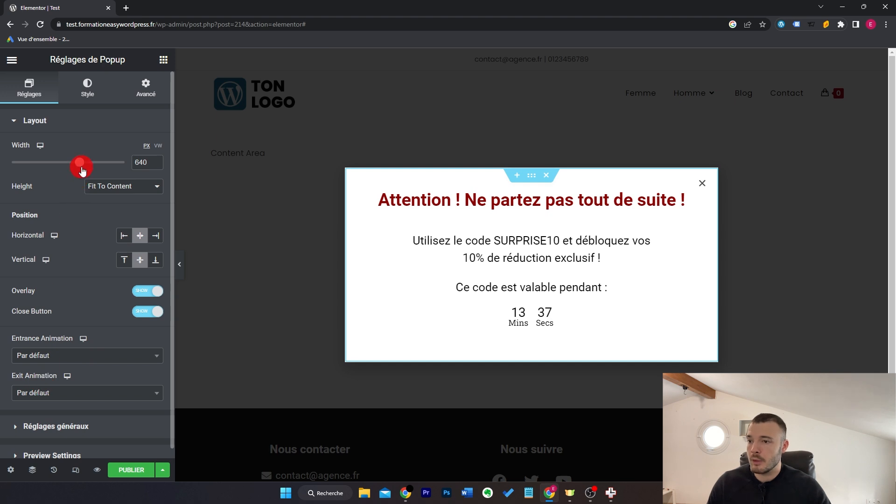
pyautogui.click(114, 186)
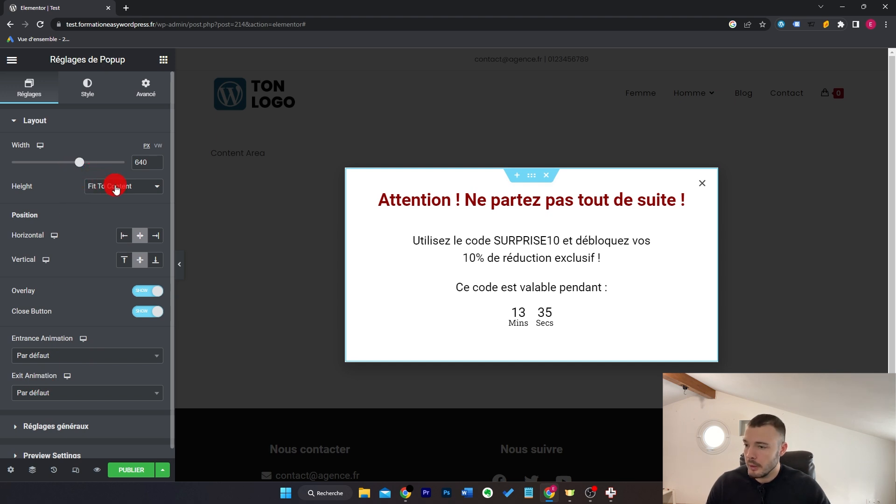
pyautogui.click(141, 190)
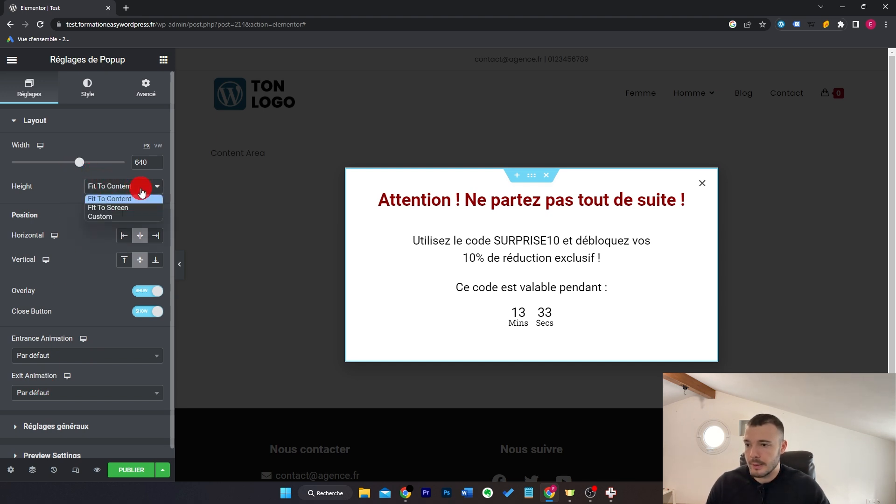
pyautogui.click(139, 208)
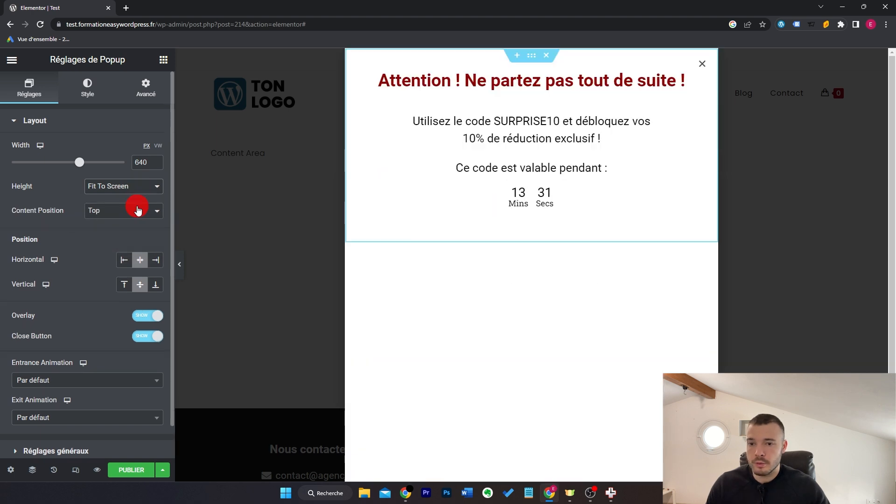
pyautogui.click(137, 188)
pyautogui.click(134, 214)
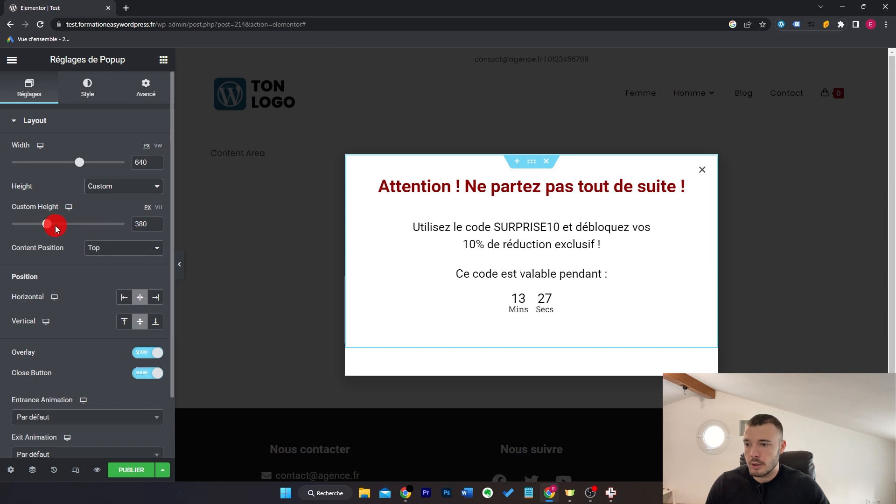
pyautogui.click(130, 191)
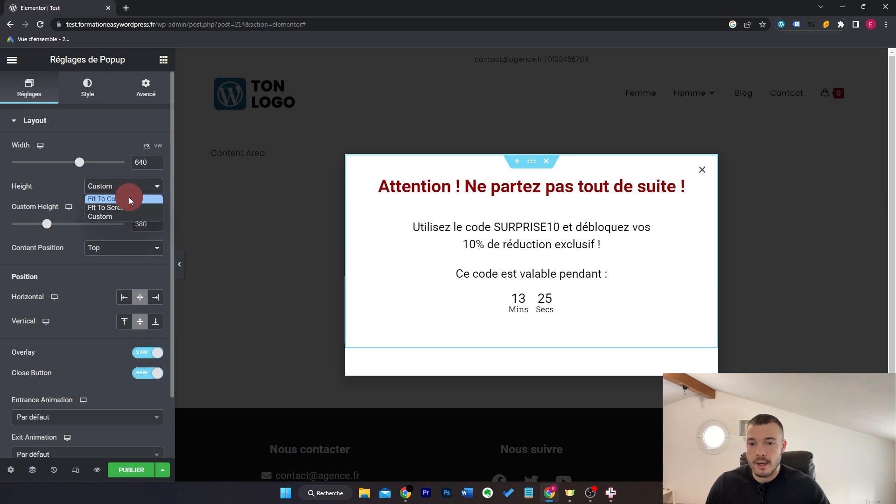
pyautogui.click(131, 201)
# Step: Keep the popup centred horizontally and vertically, with the dark background overlay left on
pyautogui.click(125, 236)
pyautogui.click(141, 238)
pyautogui.click(155, 235)
pyautogui.click(140, 237)
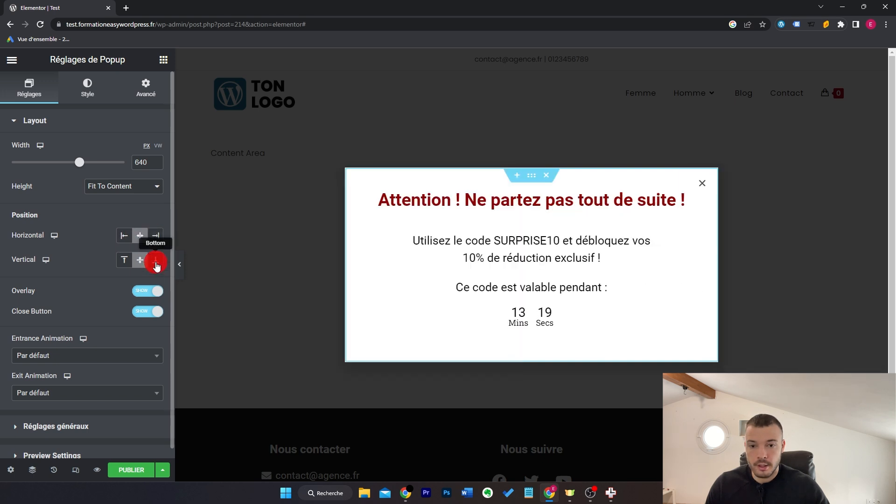
pyautogui.click(156, 262)
pyautogui.click(141, 260)
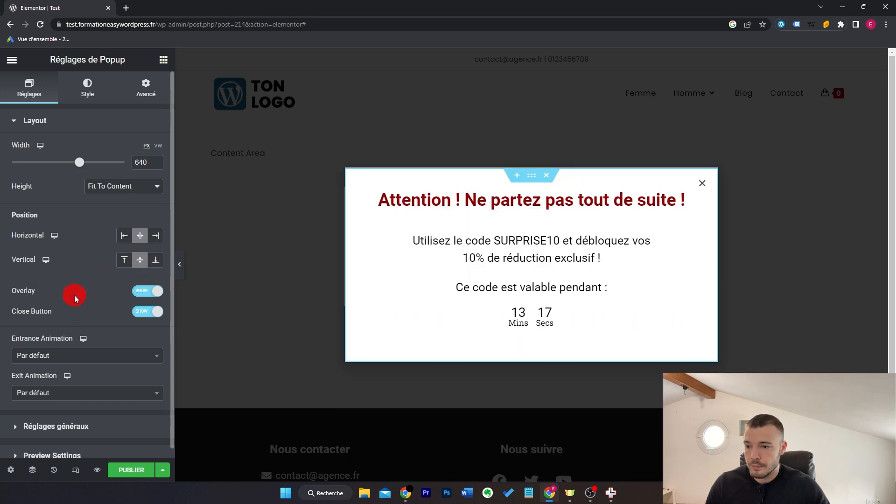
pyautogui.scroll(-1, 75, 299)
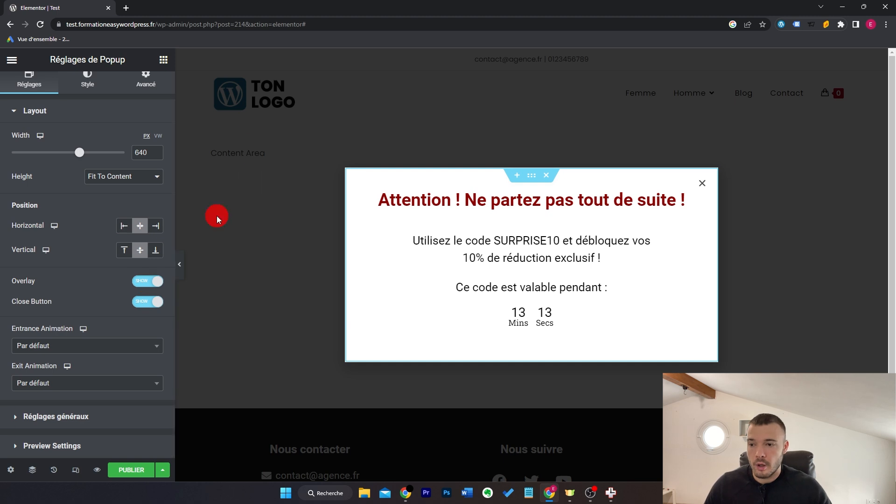
pyautogui.click(148, 281)
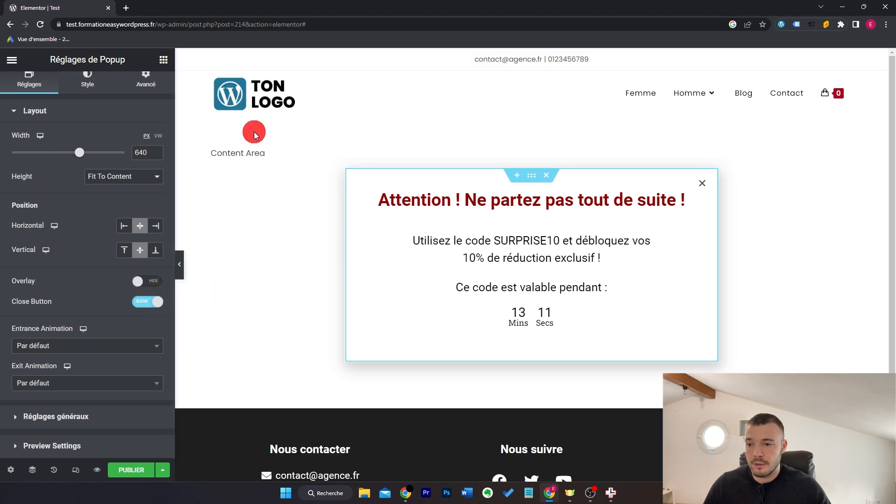
pyautogui.click(153, 278)
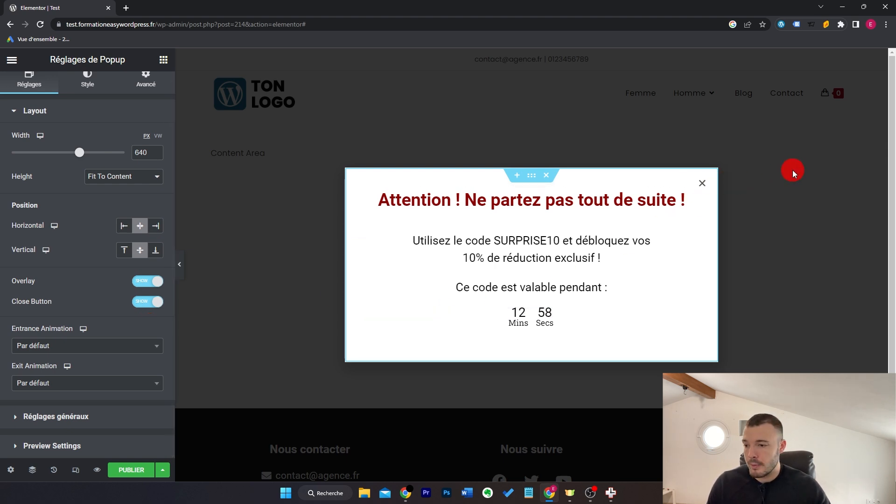
# Step: Set the popup's entrance animation to Bounce In instead of Fade In
pyautogui.click(96, 346)
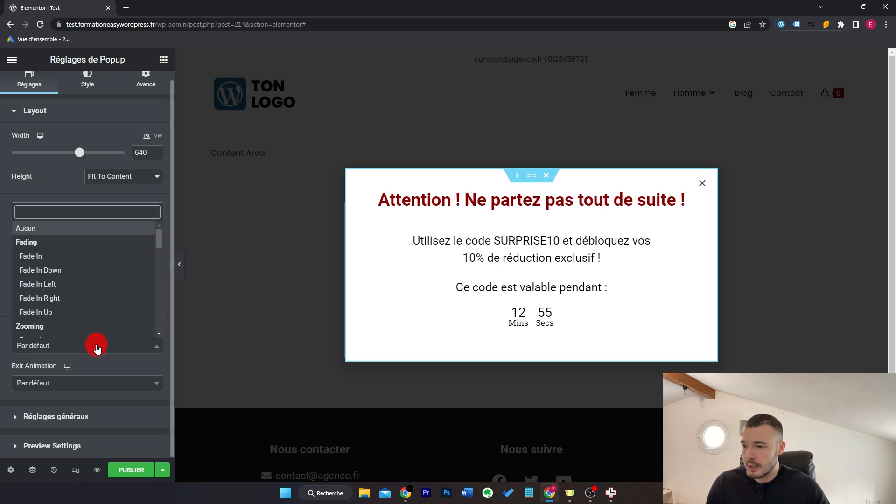
pyautogui.click(105, 258)
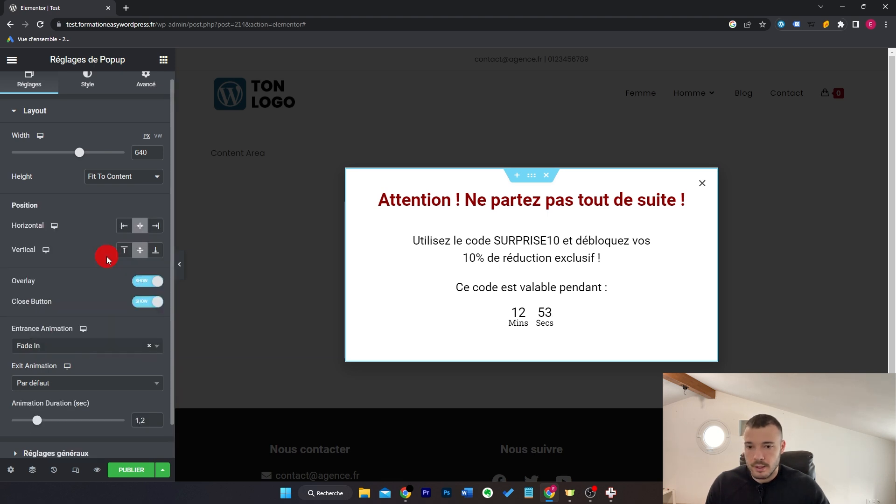
pyautogui.click(96, 346)
pyautogui.scroll(-2, 129, 299)
pyautogui.scroll(-4, 134, 292)
pyautogui.scroll(2, 133, 290)
pyautogui.click(114, 299)
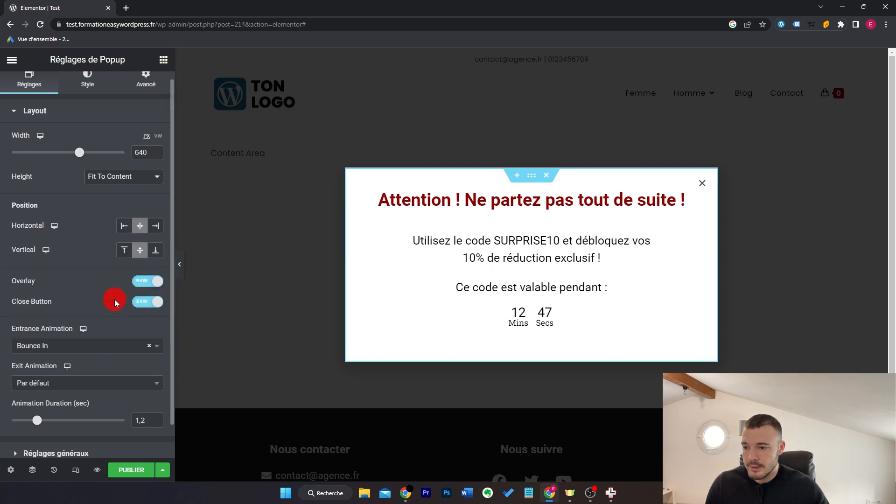
# Step: Preview the popup live in a new tab, reload to replay the animation, then close it
pyautogui.click(97, 470)
pyautogui.click(117, 446)
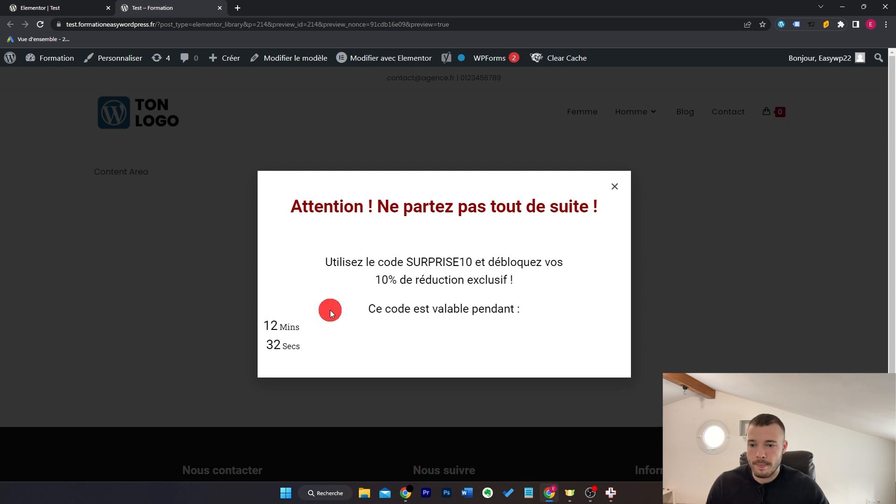
pyautogui.press('F5')
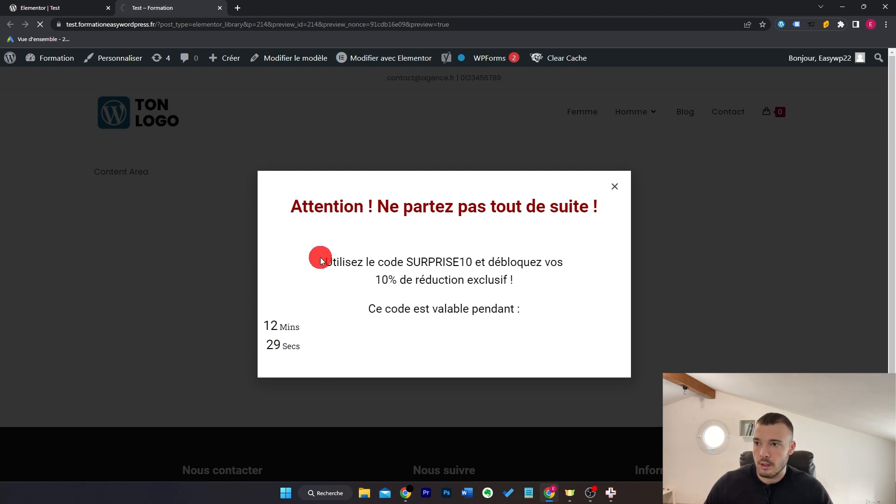
pyautogui.hotkey('ctrl', 'w')
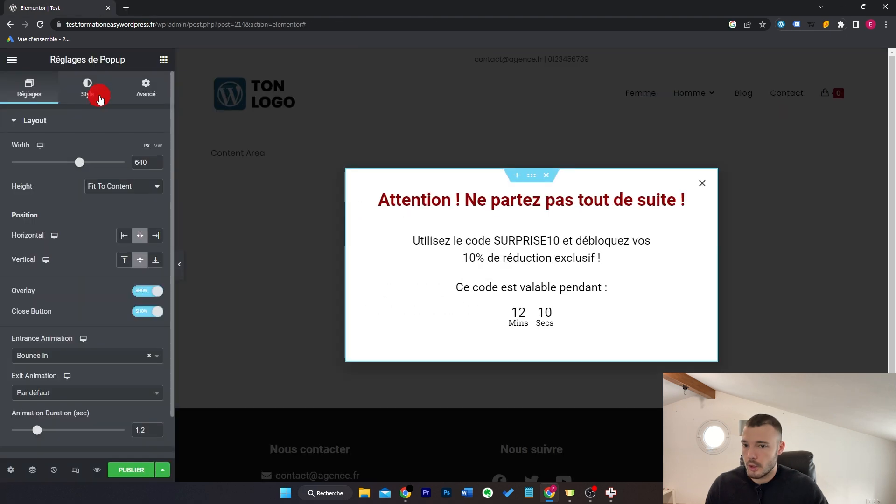
# Step: Review the overlay and close button style options, then open Publish Settings
pyautogui.click(87, 91)
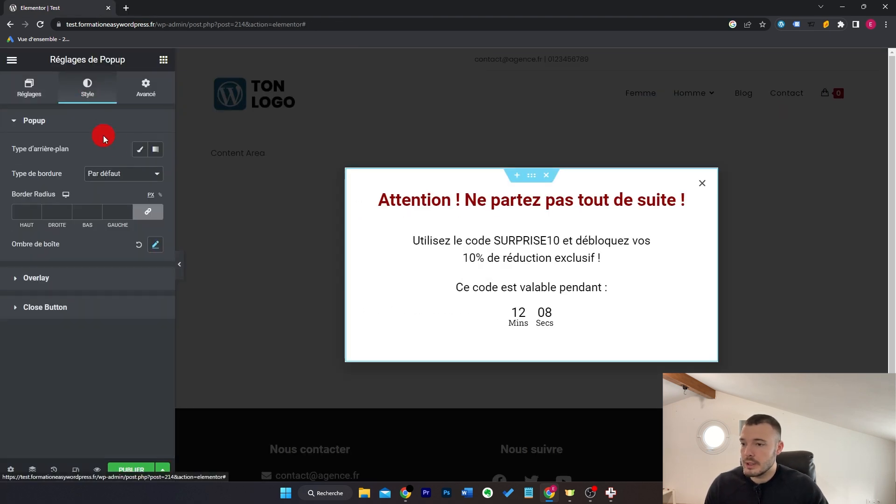
pyautogui.click(118, 279)
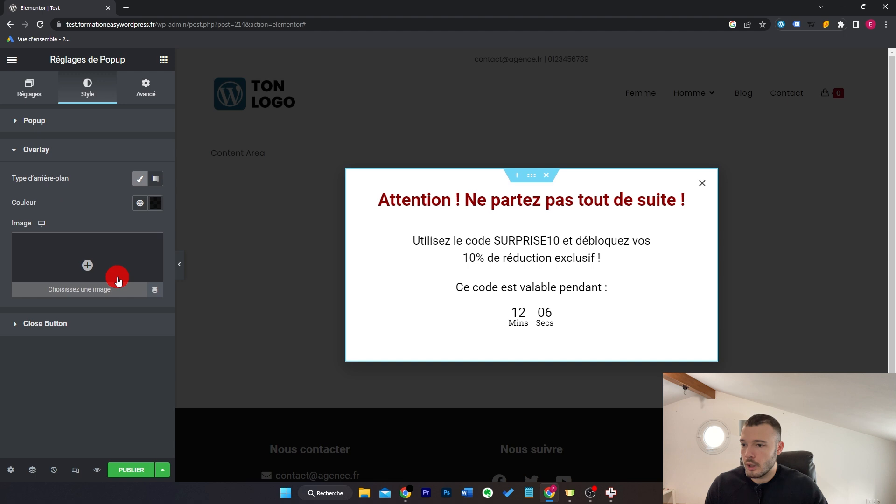
pyautogui.click(115, 323)
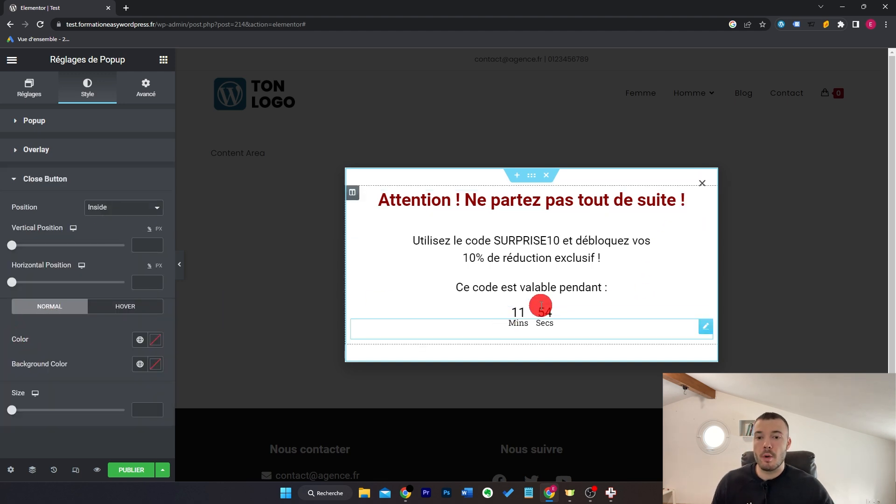
pyautogui.click(135, 470)
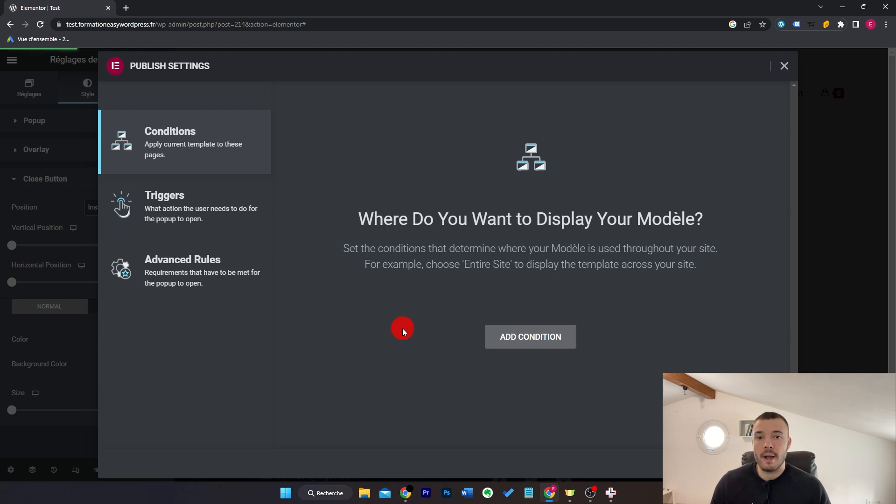
# Step: Add a display condition, exploring the Archive, Singular and WooCommerce condition types
pyautogui.click(563, 345)
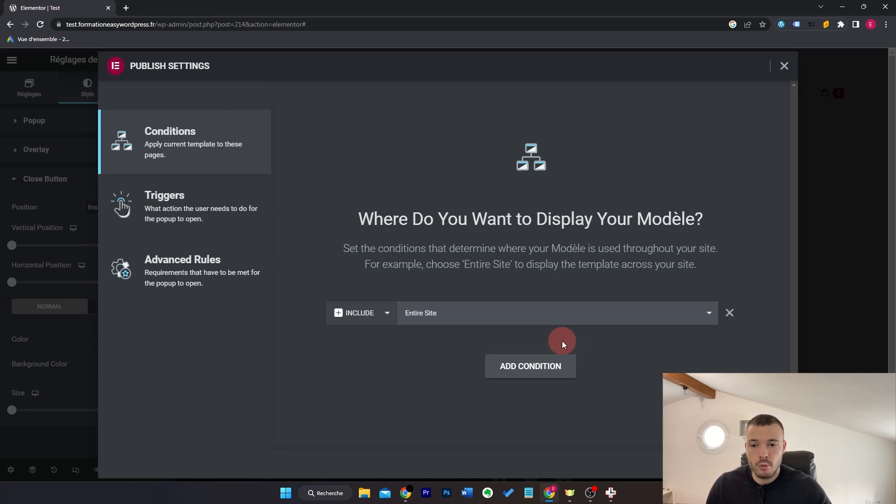
pyautogui.click(473, 315)
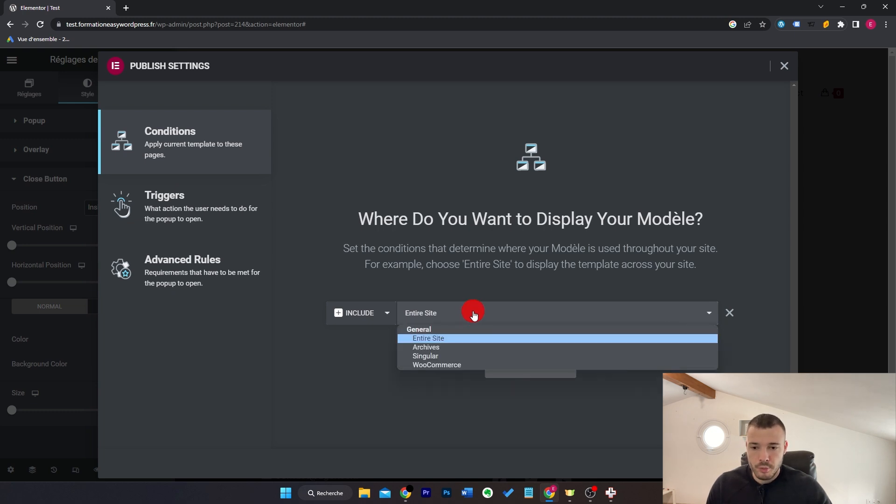
pyautogui.click(480, 350)
pyautogui.click(606, 317)
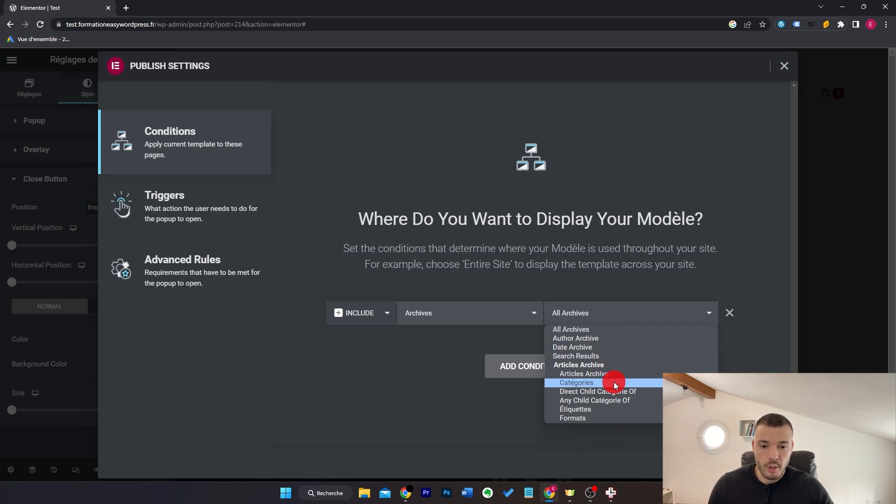
pyautogui.click(494, 314)
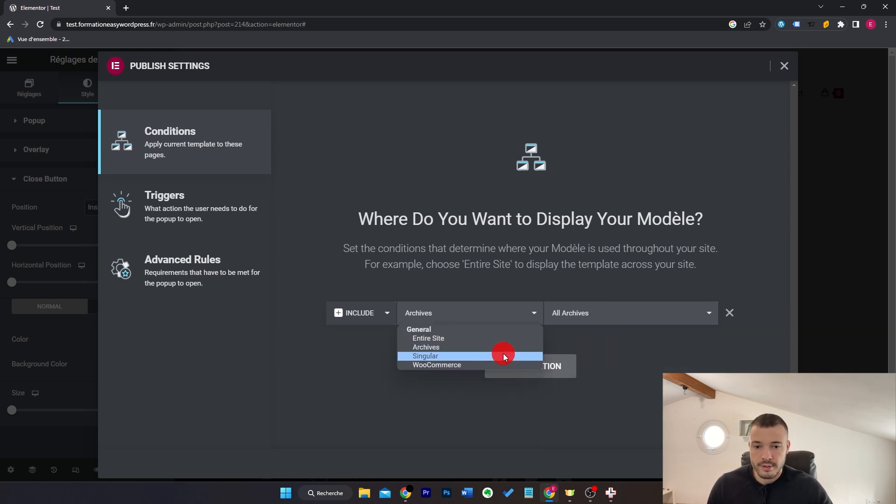
pyautogui.click(503, 354)
pyautogui.click(608, 321)
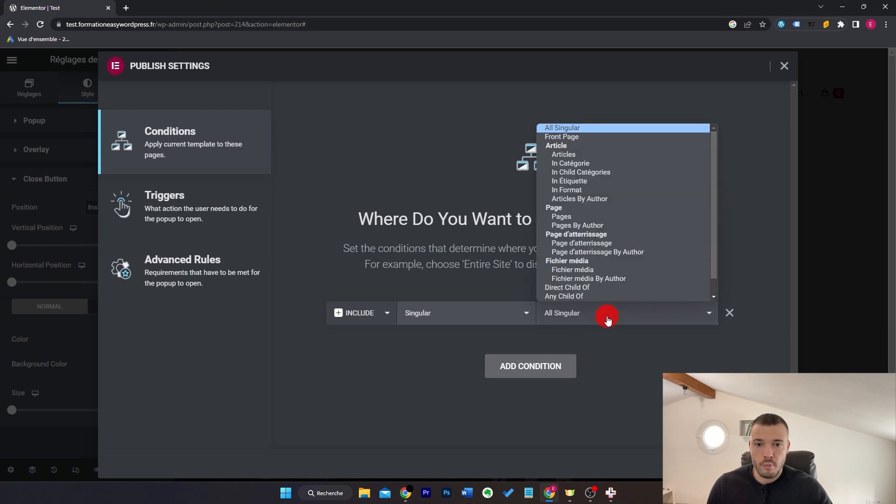
pyautogui.click(634, 155)
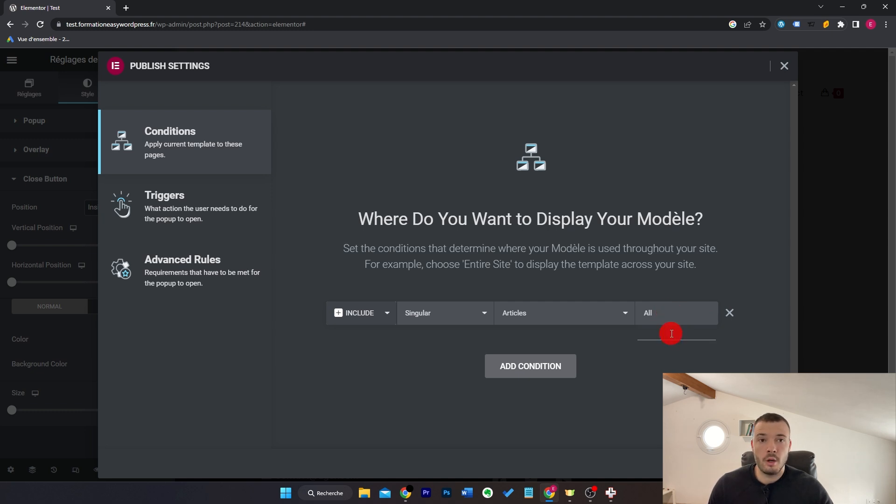
pyautogui.click(605, 314)
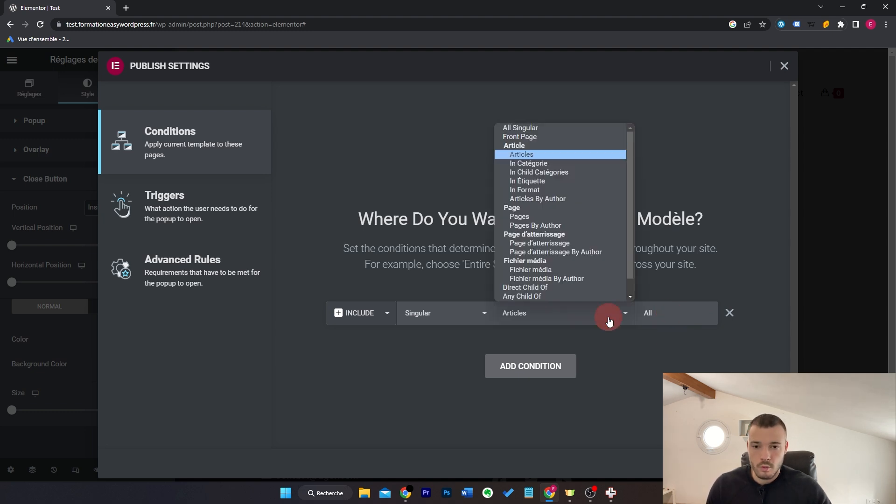
pyautogui.click(594, 217)
pyautogui.click(469, 313)
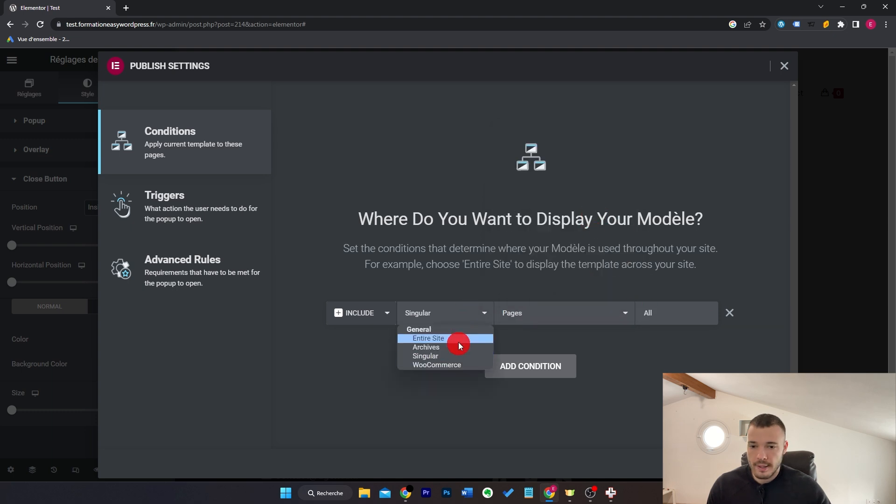
pyautogui.click(454, 367)
pyautogui.click(620, 319)
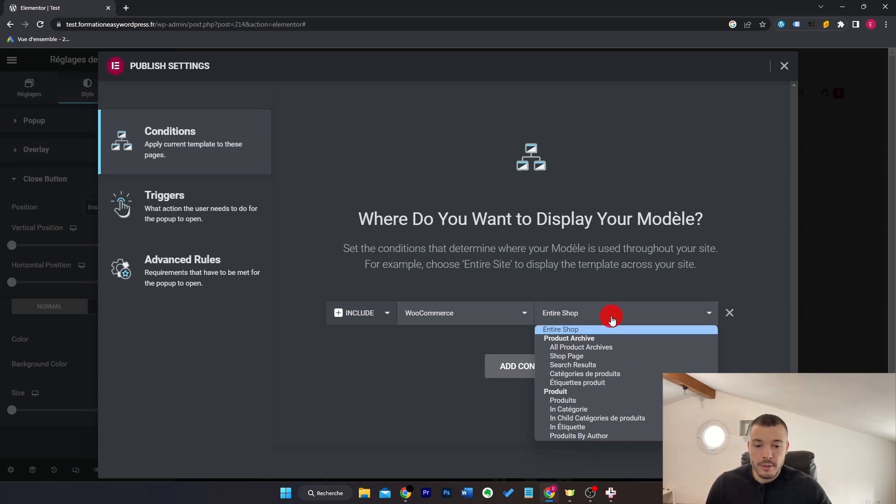
# Step: Set the condition to Singular > Pages > Panier and continue to Triggers
pyautogui.click(501, 320)
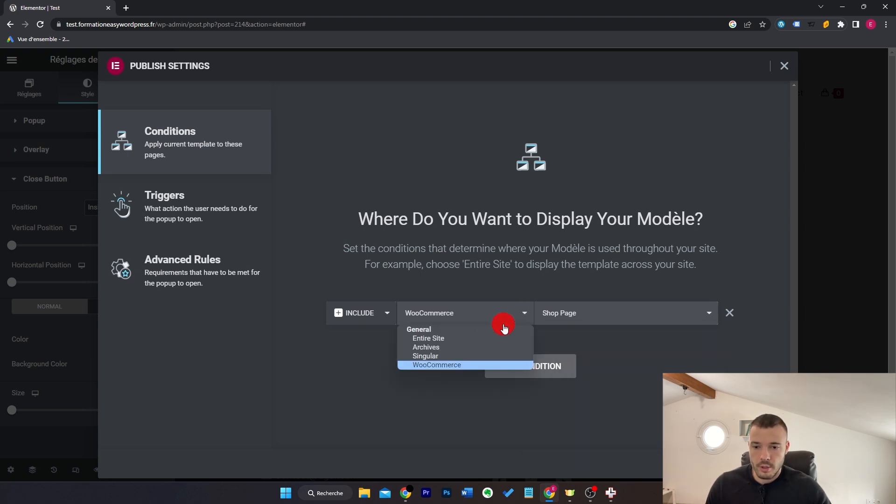
pyautogui.click(480, 355)
pyautogui.click(589, 319)
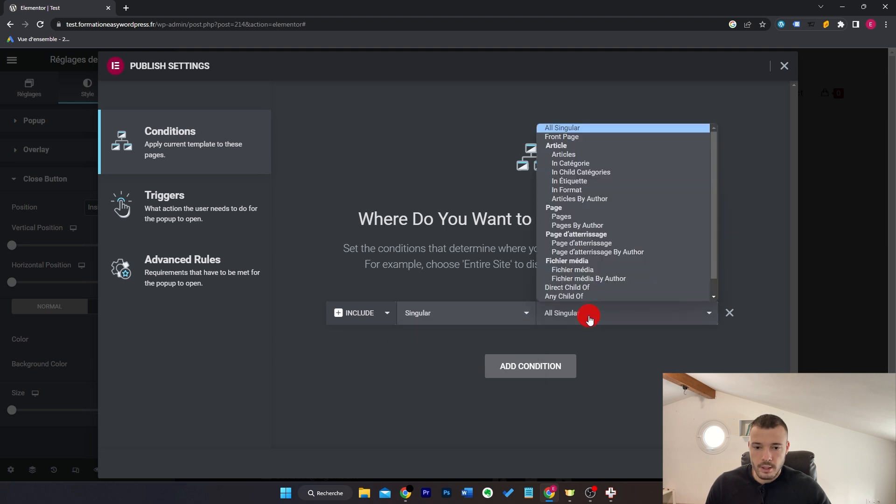
pyautogui.click(611, 216)
pyautogui.click(652, 312)
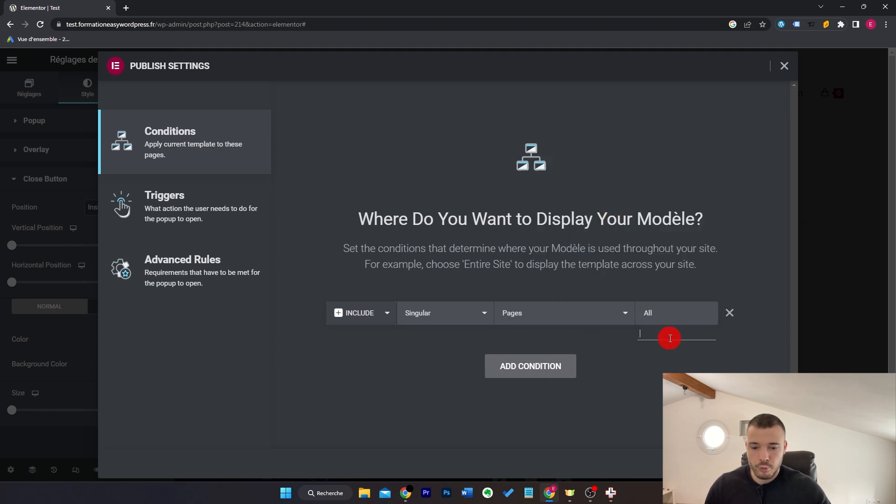
pyautogui.write('panier')
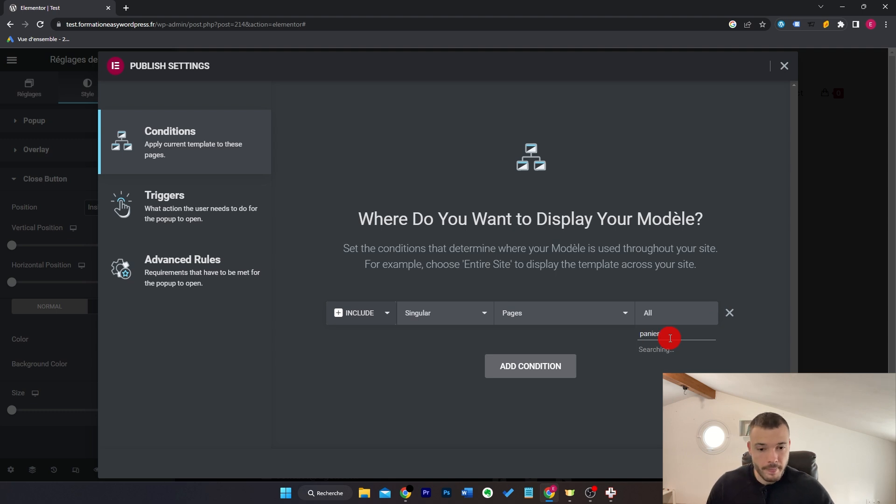
pyautogui.click(696, 353)
pyautogui.click(768, 463)
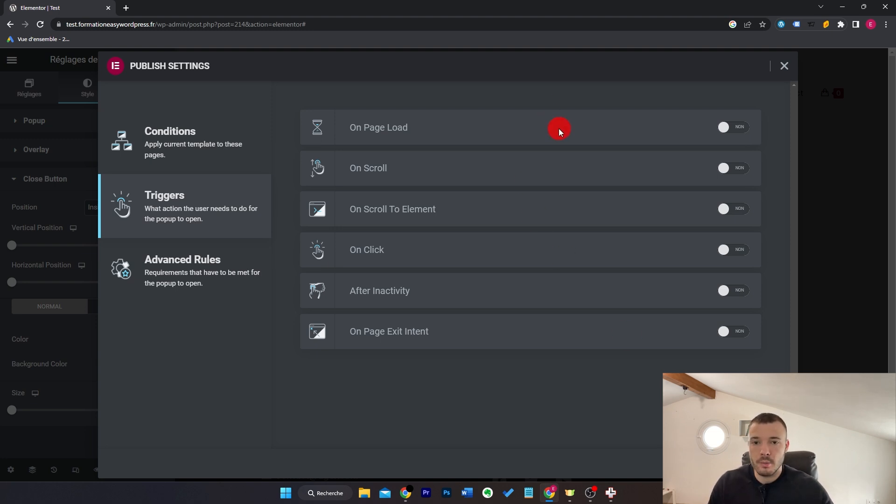
# Step: Try the page-load (5 s), scroll and scroll-to-element triggers, switching each back off
pyautogui.click(728, 128)
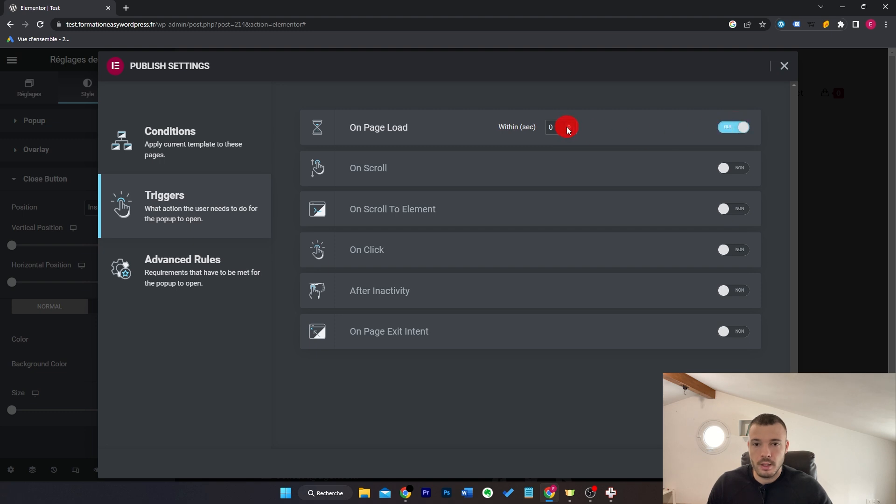
pyautogui.write('5')
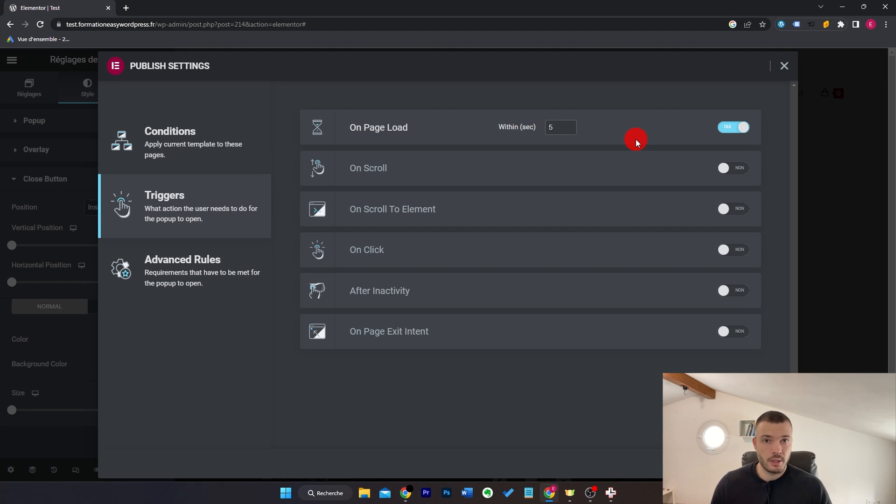
pyautogui.click(733, 127)
pyautogui.click(734, 169)
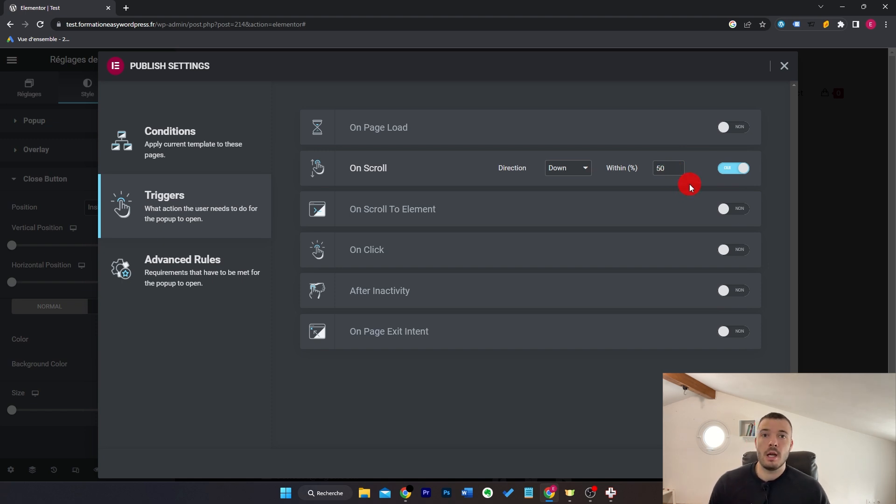
pyautogui.click(734, 209)
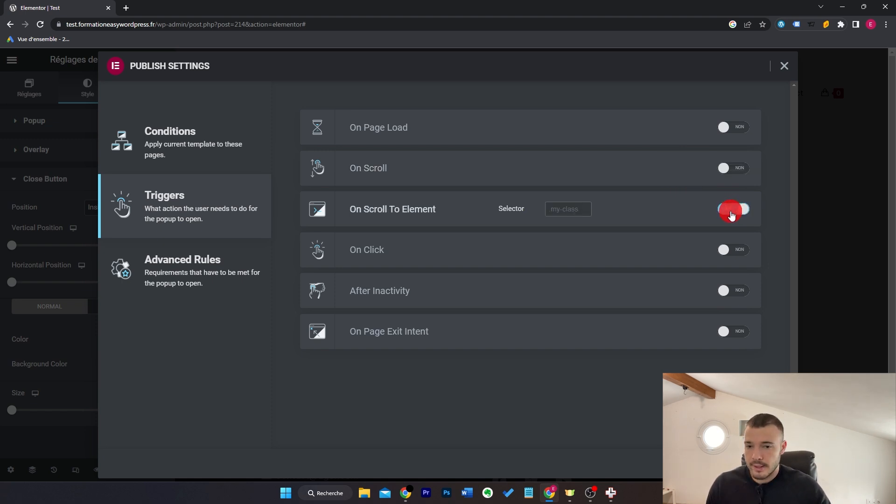
pyautogui.click(576, 210)
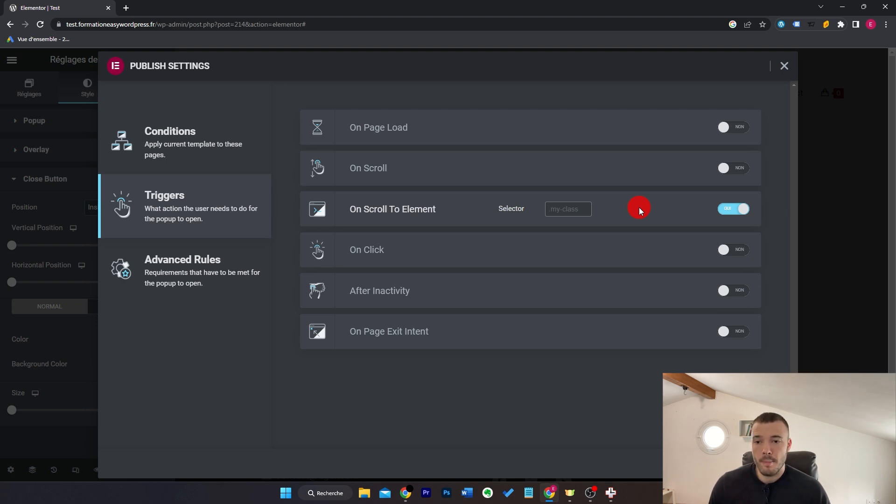
pyautogui.click(734, 209)
# Step: Try the 5-click and 120-second inactivity triggers, then enable On Page Exit Intent
pyautogui.click(733, 249)
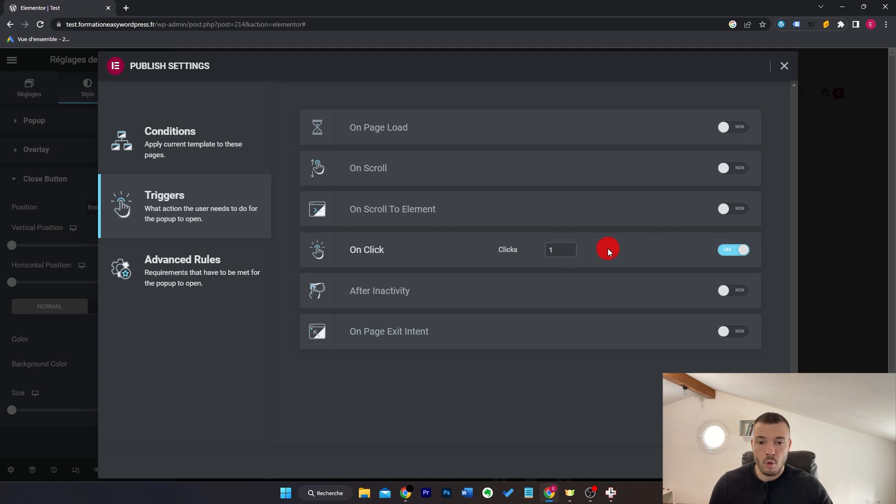
pyautogui.moveTo(557, 252); pyautogui.dragTo(524, 253)
pyautogui.write('5')
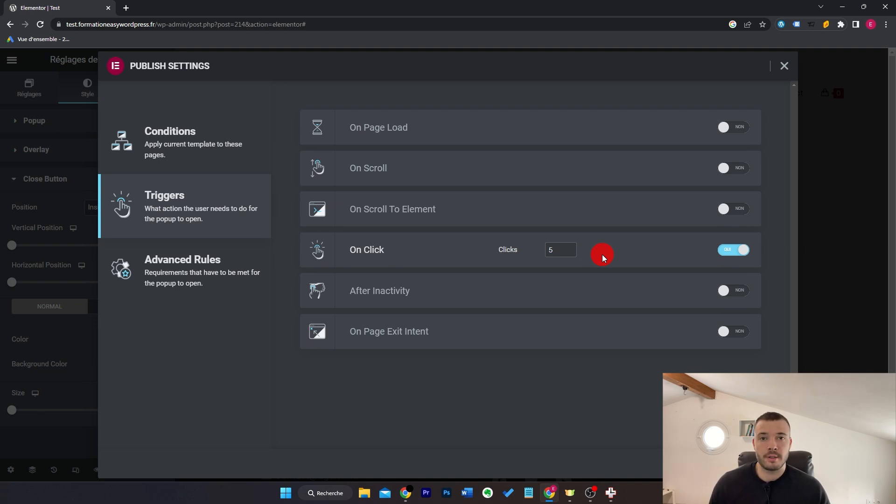
pyautogui.click(734, 250)
pyautogui.click(734, 292)
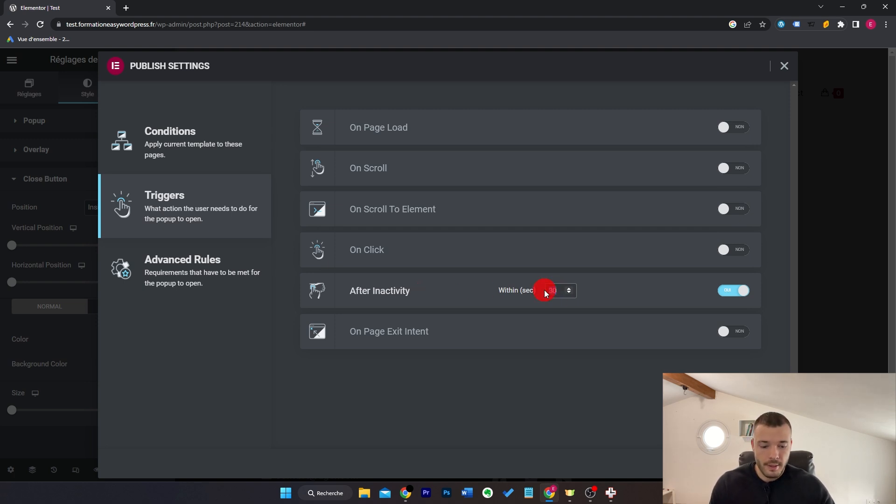
pyautogui.write('120')
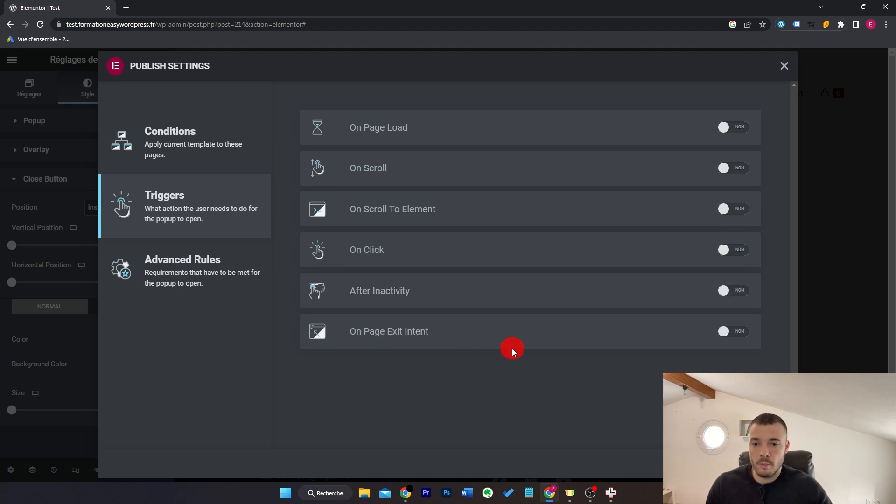
pyautogui.click(746, 333)
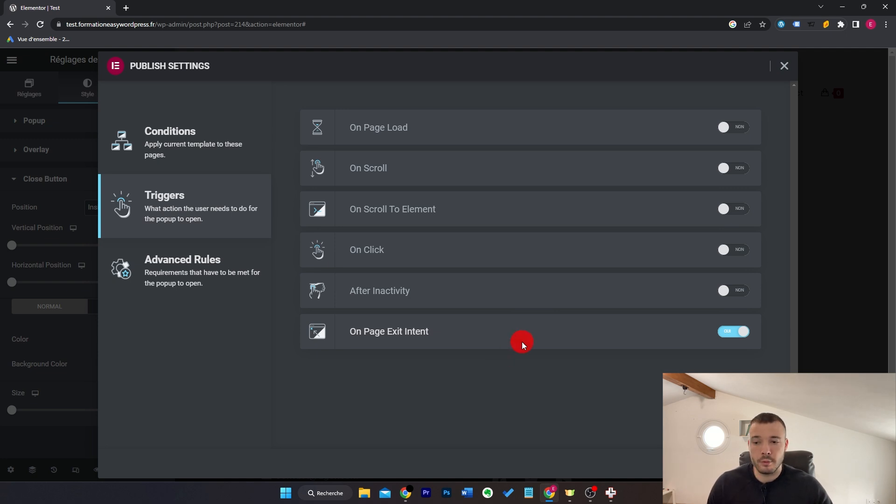
pyautogui.click(182, 266)
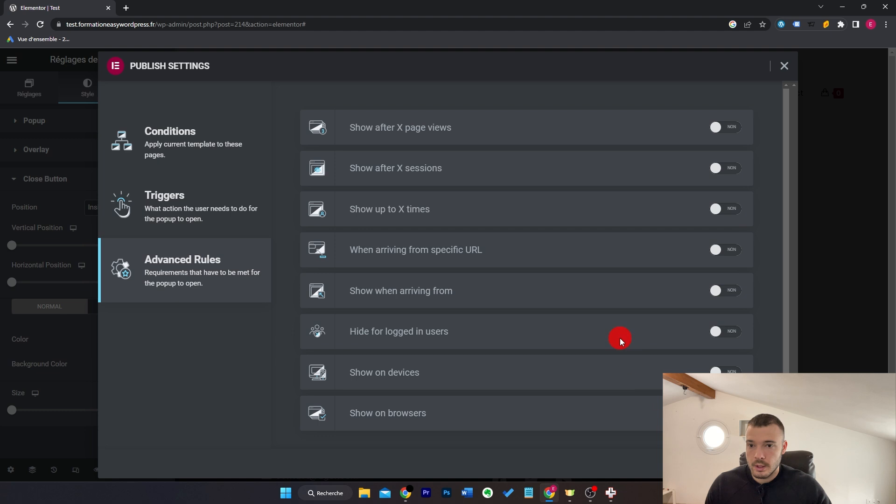
# Step: Try the arriving-from URL, device and browser rules, turn them all off, and Save & Close
pyautogui.scroll(-1, 593, 222)
pyautogui.scroll(1, 593, 223)
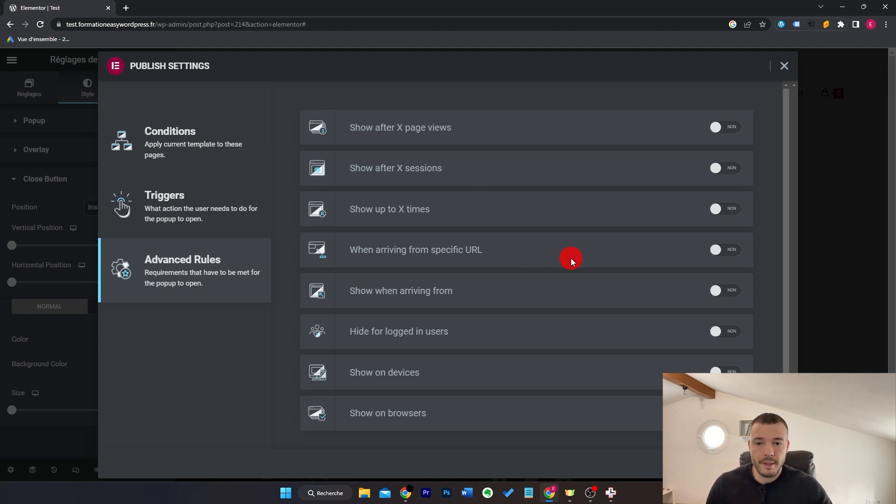
pyautogui.scroll(-1, 582, 252)
pyautogui.click(715, 238)
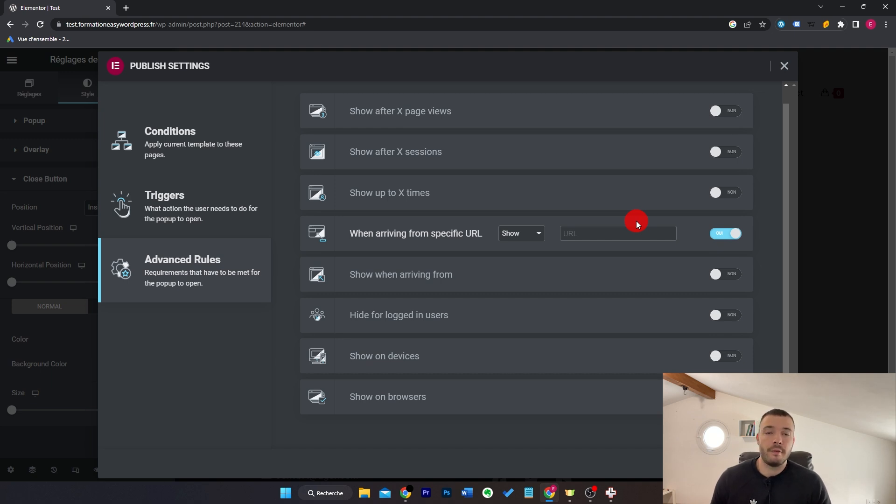
pyautogui.click(726, 234)
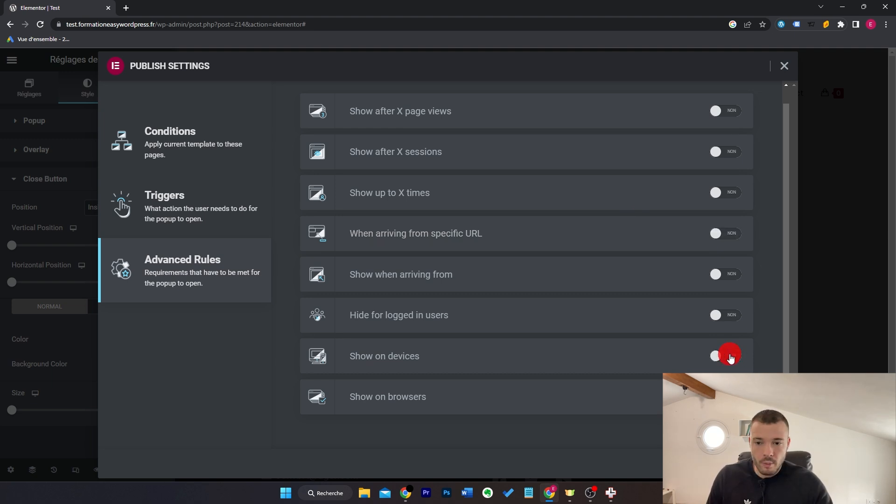
pyautogui.click(730, 359)
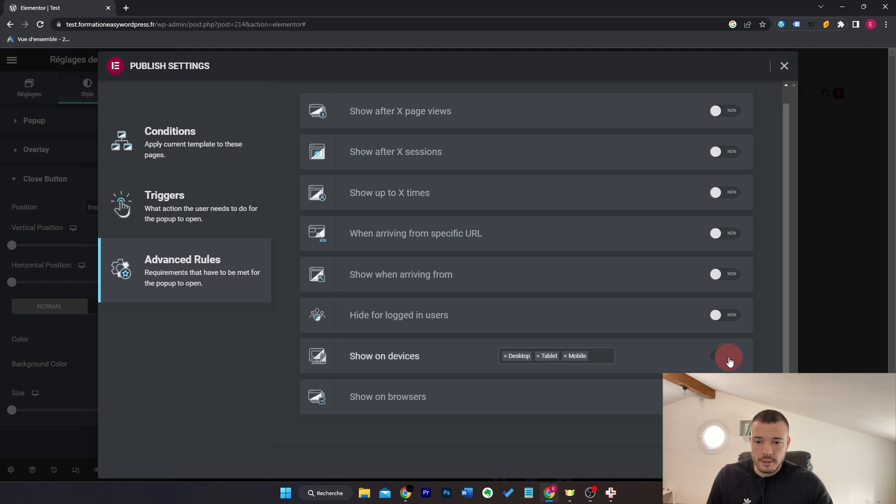
pyautogui.click(662, 350)
pyautogui.click(663, 394)
pyautogui.click(546, 396)
pyautogui.click(546, 398)
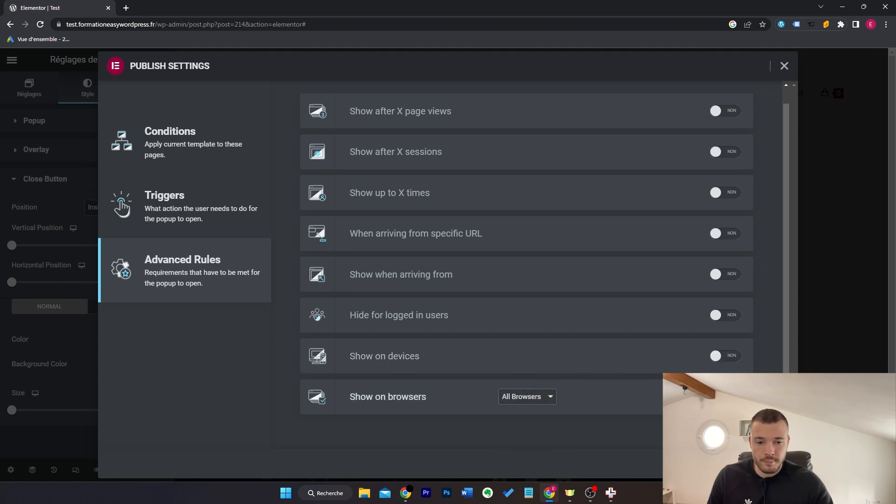
pyautogui.click(726, 397)
pyautogui.click(765, 464)
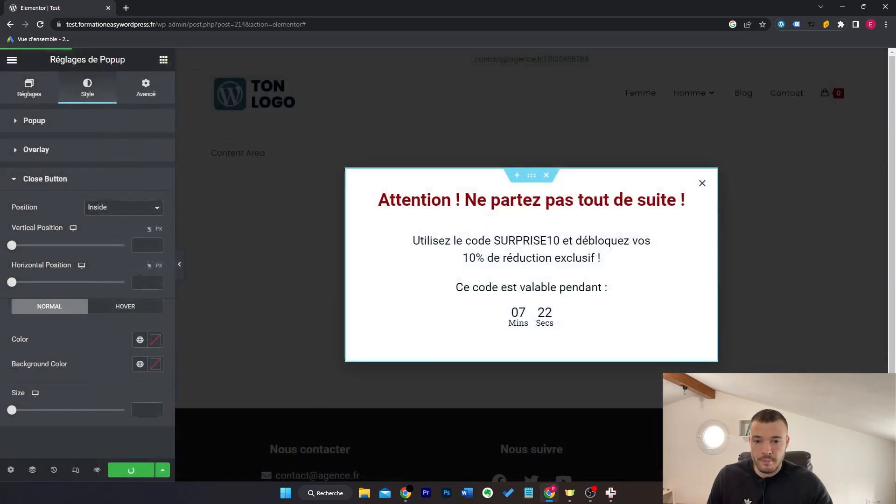
# Step: Open the site in a new tab, browse its pages, and trigger then close the exit-intent popup
pyautogui.click(126, 8)
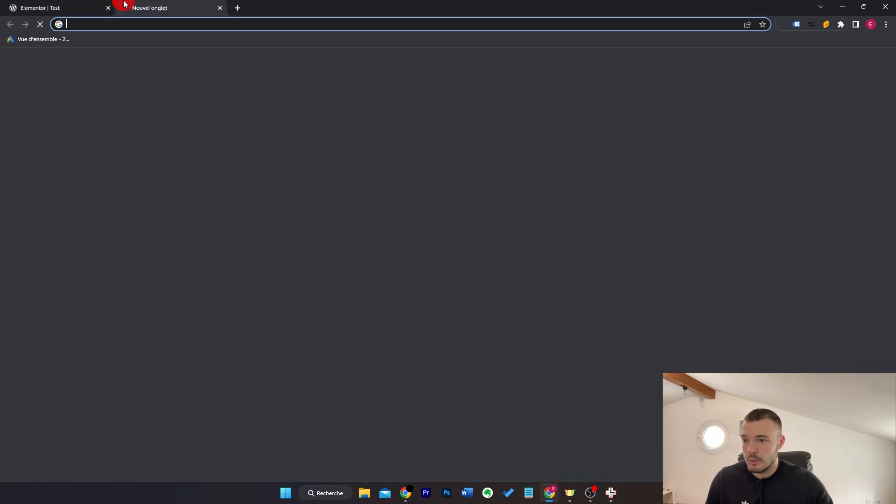
pyautogui.write('tes')
pyautogui.press('Return')
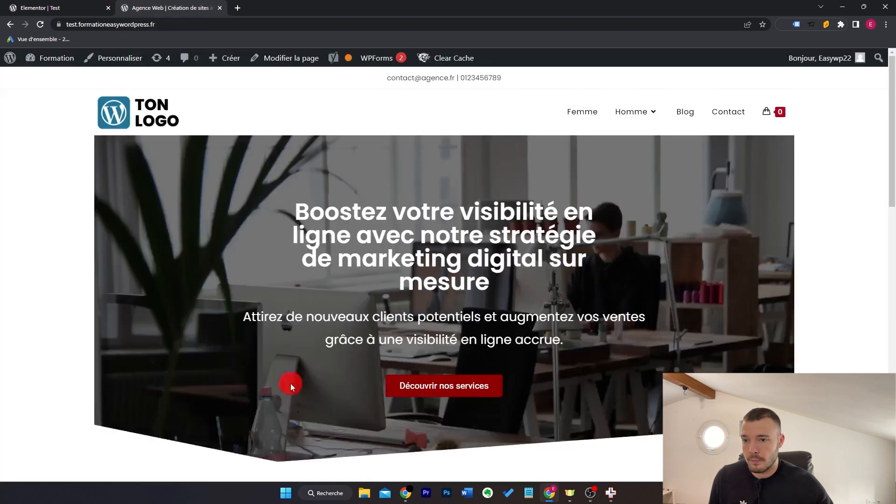
pyautogui.scroll(-8, 616, 260)
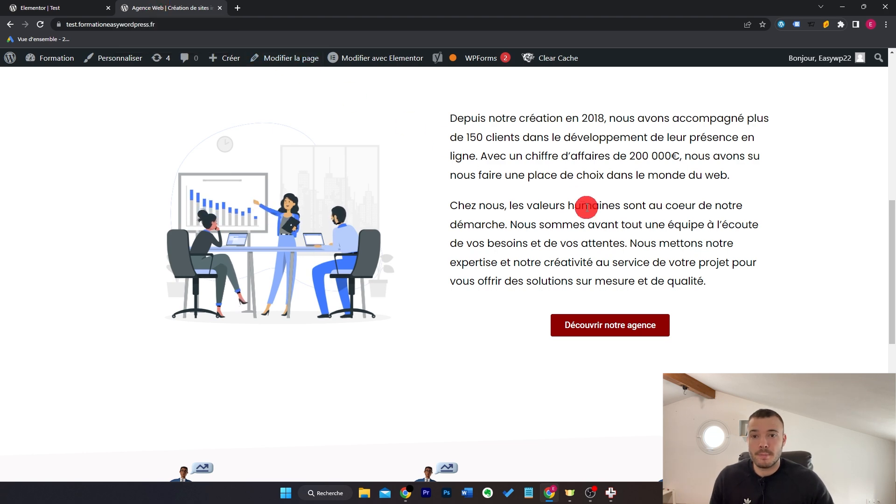
pyautogui.scroll(8, 621, 205)
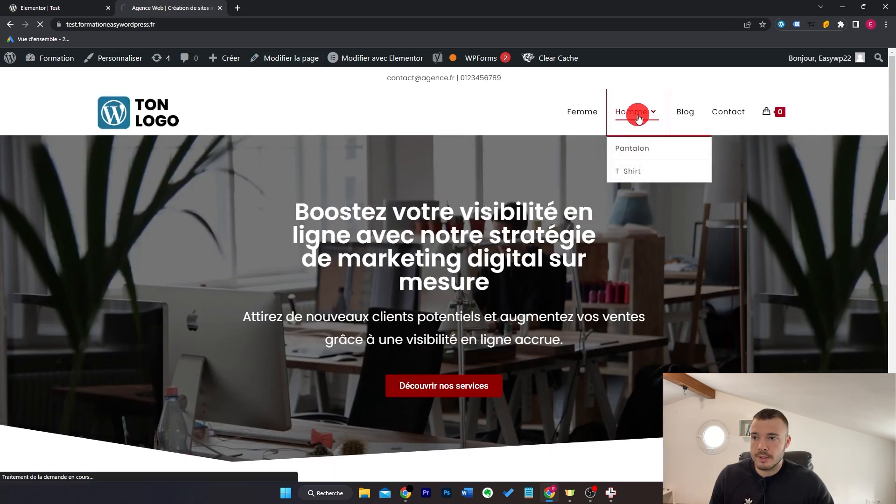
pyautogui.click(635, 112)
pyautogui.scroll(-5, 388, 194)
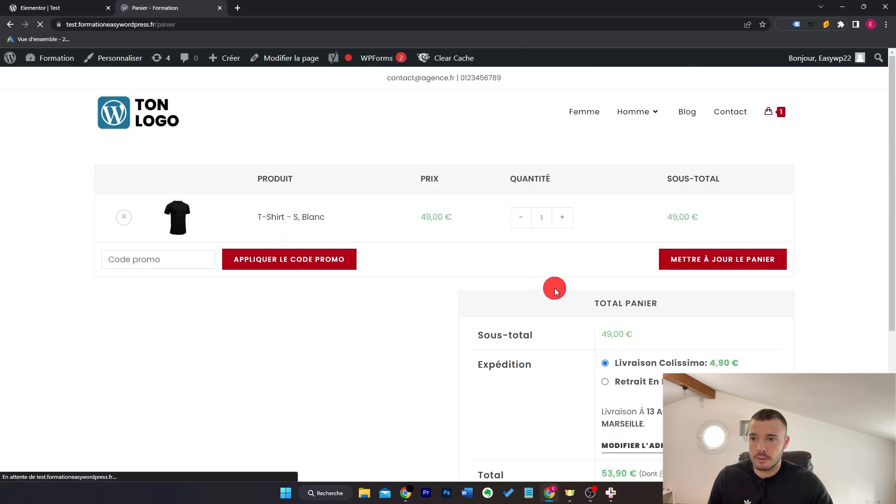
pyautogui.scroll(-4, 579, 283)
pyautogui.scroll(4, 581, 284)
pyautogui.moveTo(220, 9)
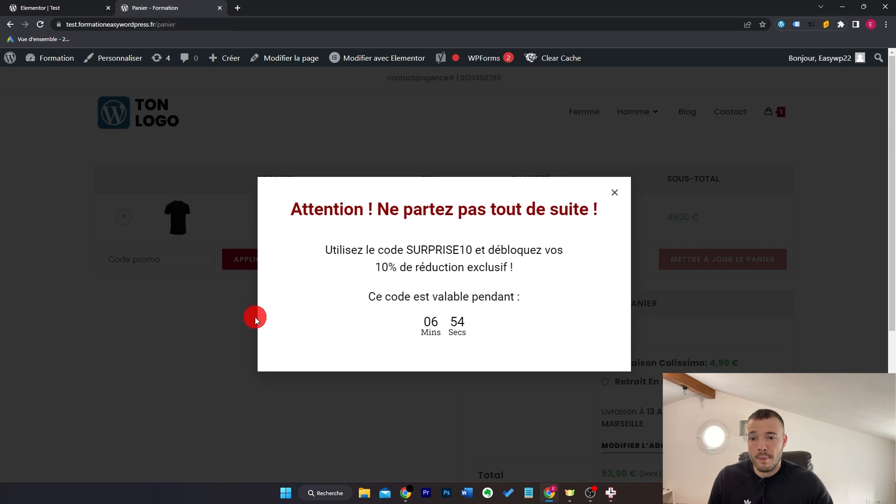
pyautogui.click(544, 146)
# Step: Open the 'Comment créer un site WordPress ?' article from the Blog and scroll through it
pyautogui.click(689, 116)
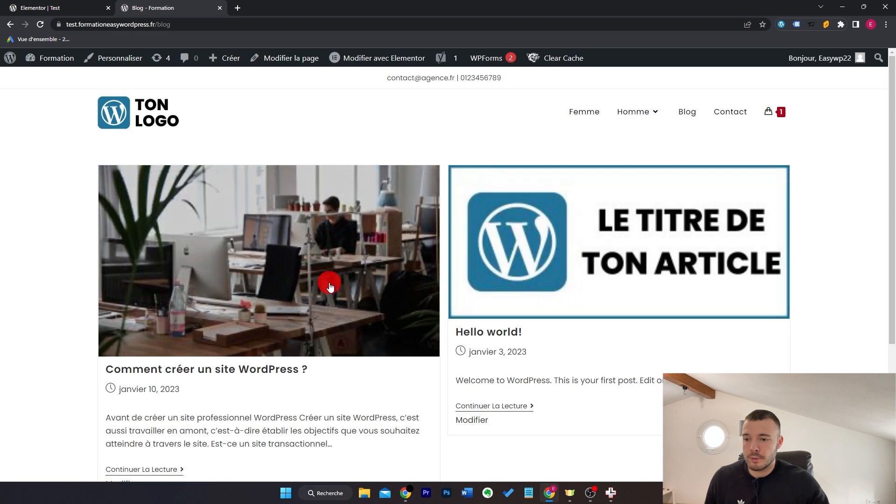
pyautogui.click(330, 284)
pyautogui.scroll(-12, 521, 244)
pyautogui.scroll(-5, 519, 245)
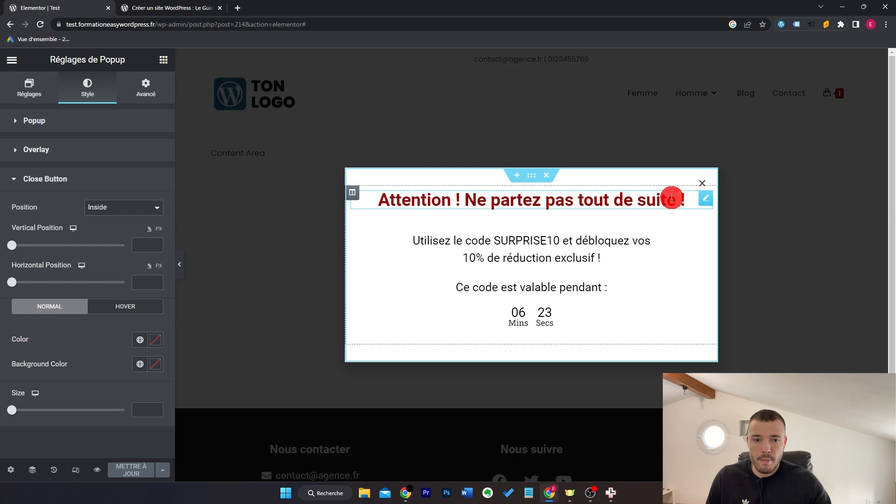
# Step: Change the popup heading to 'Obtenez notre guide WordPress'
pyautogui.click(698, 200)
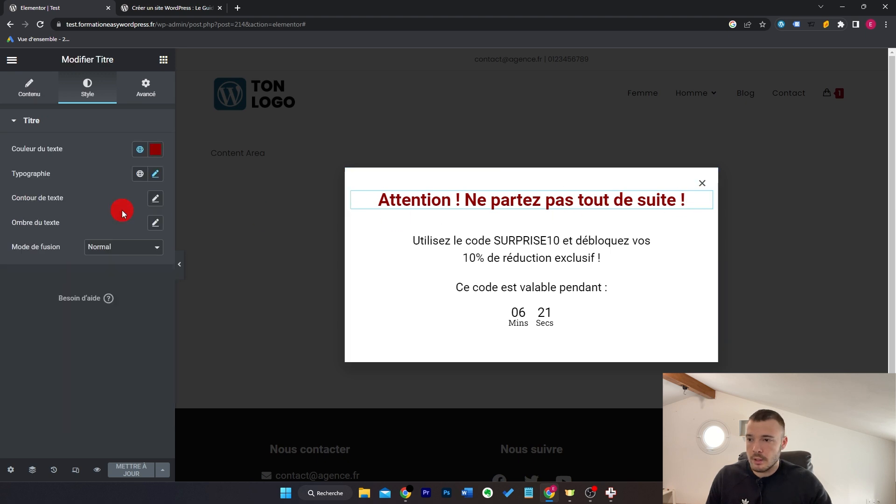
pyautogui.click(27, 91)
pyautogui.moveTo(136, 163); pyautogui.dragTo(4, 164)
pyautogui.write('Obtenez notre guide Wor')
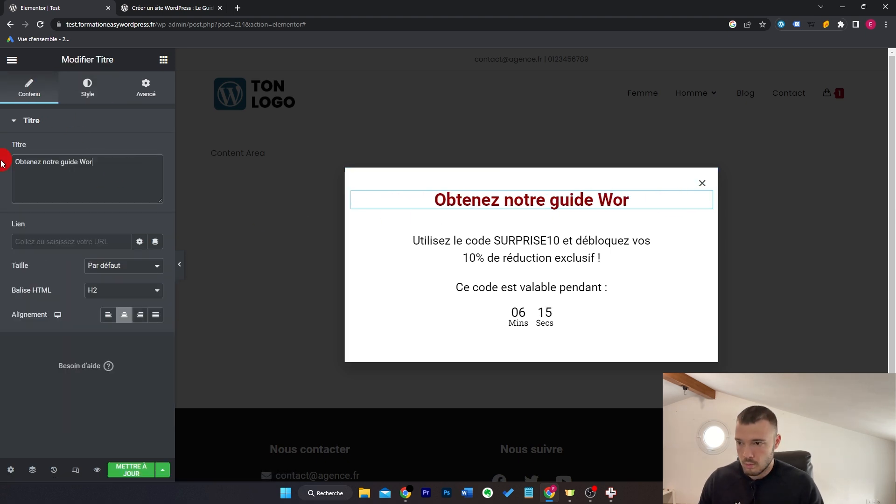
pyautogui.write('dPress')
# Step: Delete the promo text block and the countdown timer from the popup
pyautogui.rightClick(429, 241)
pyautogui.click(457, 430)
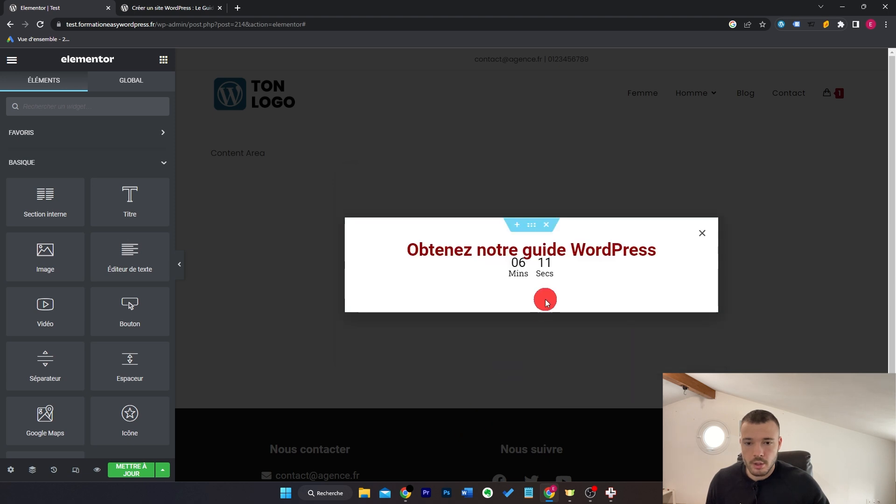
pyautogui.rightClick(550, 273)
pyautogui.click(602, 453)
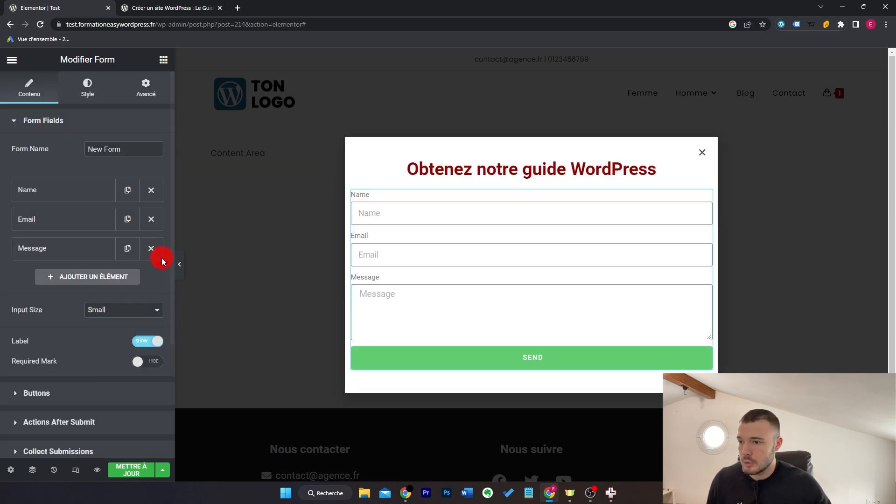
# Step: Remove the Message field and relabel the submit button 'Obtenir mon guide gratuit'
pyautogui.click(153, 249)
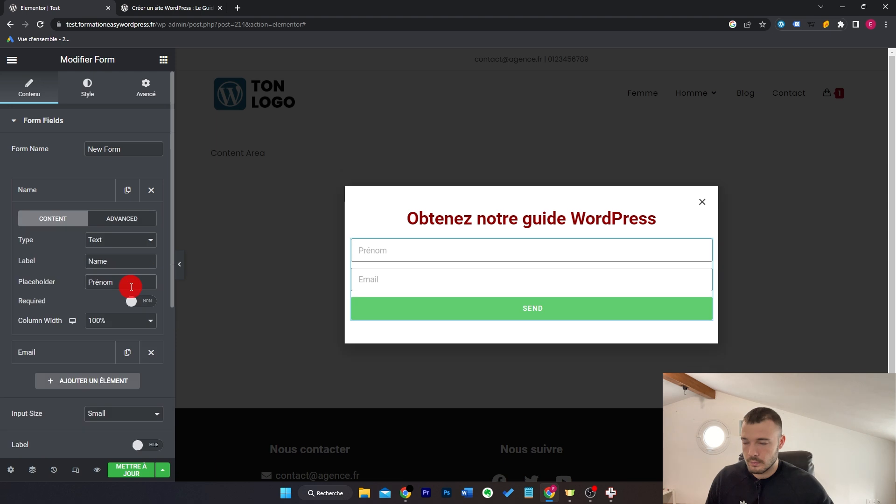
pyautogui.click(76, 195)
pyautogui.click(90, 338)
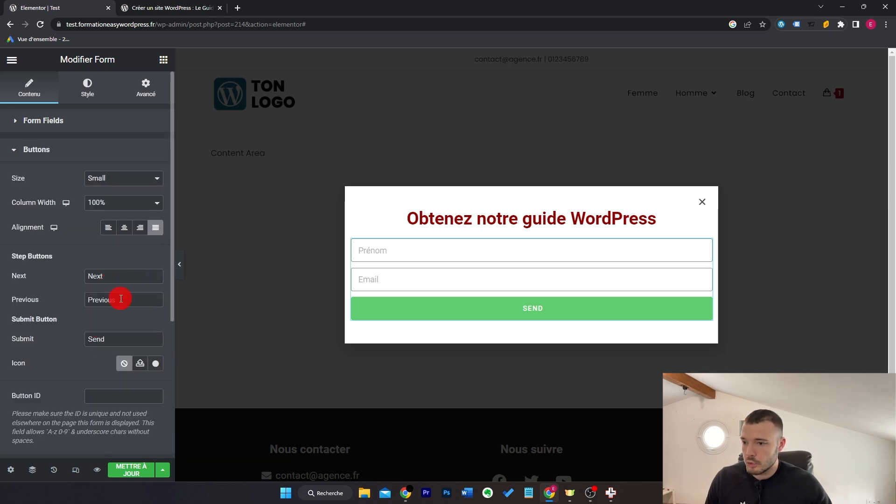
pyautogui.doubleClick(118, 339)
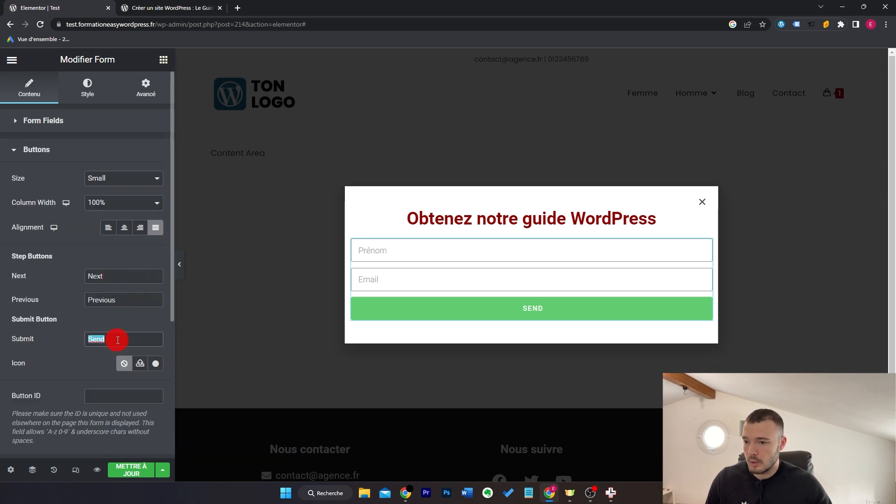
pyautogui.write('Obtenir mon guide gratuit')
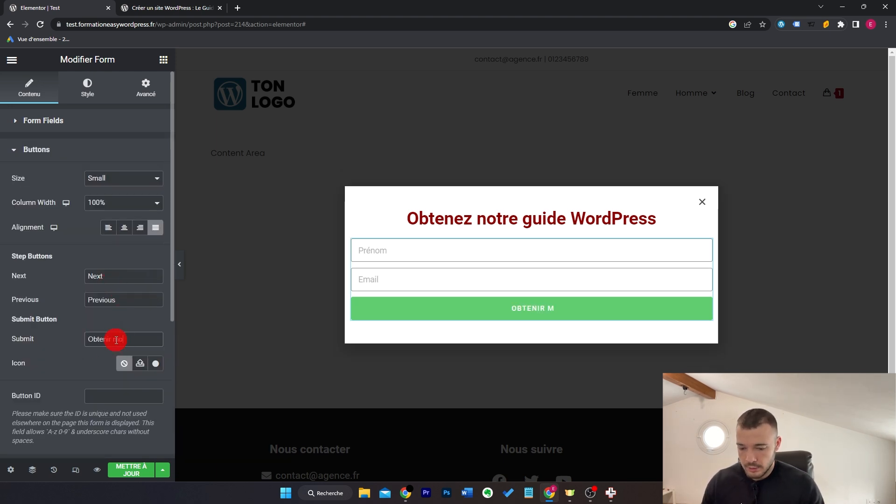
pyautogui.click(84, 152)
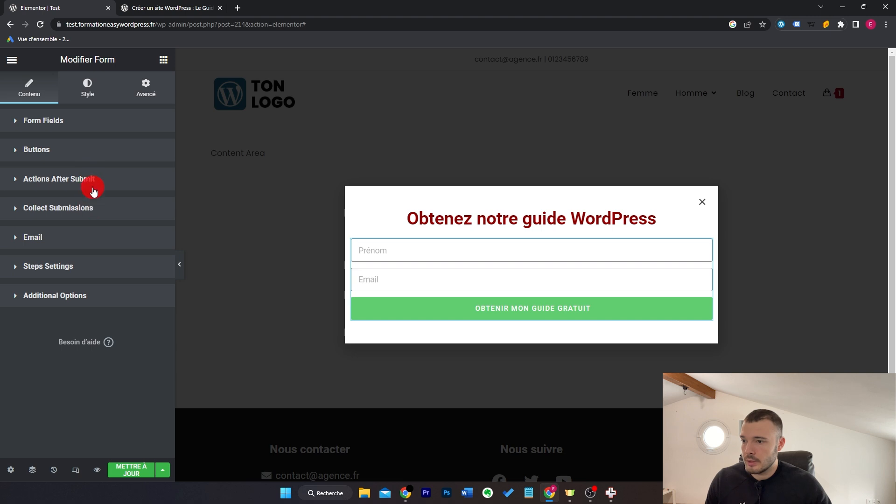
# Step: Add a MailChimp action to run after form submission
pyautogui.click(93, 183)
pyautogui.click(140, 227)
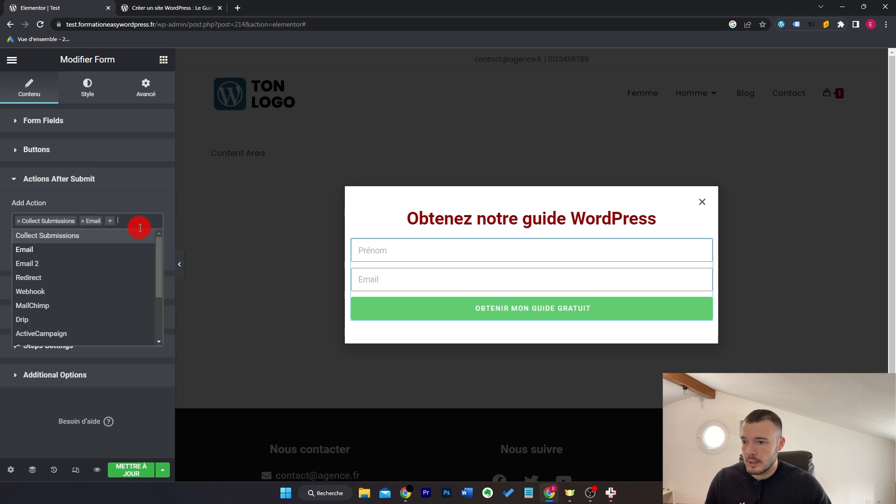
pyautogui.click(106, 304)
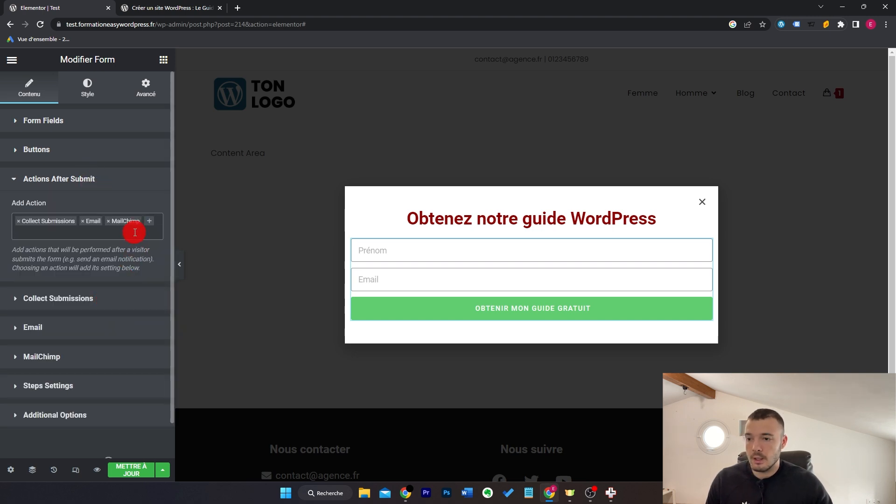
pyautogui.click(97, 350)
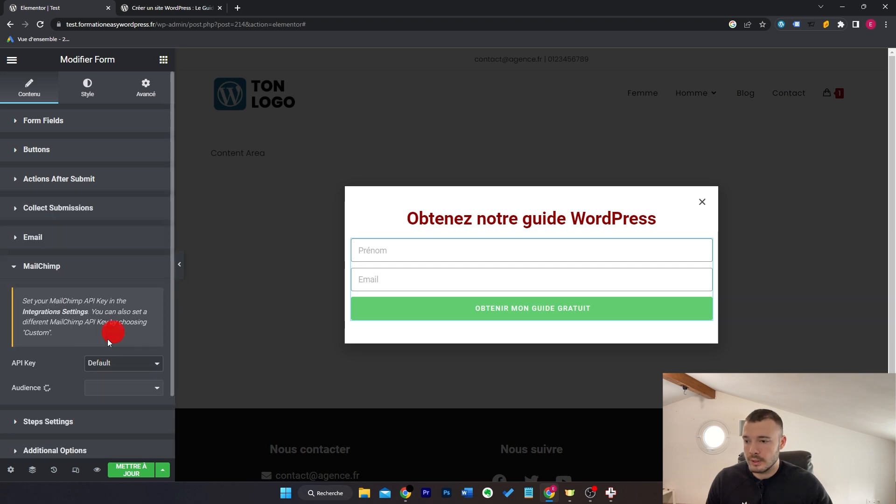
pyautogui.click(133, 270)
# Step: Set the submit button background to the dark red Couleur titre colour
pyautogui.click(89, 89)
pyautogui.scroll(-3, 105, 270)
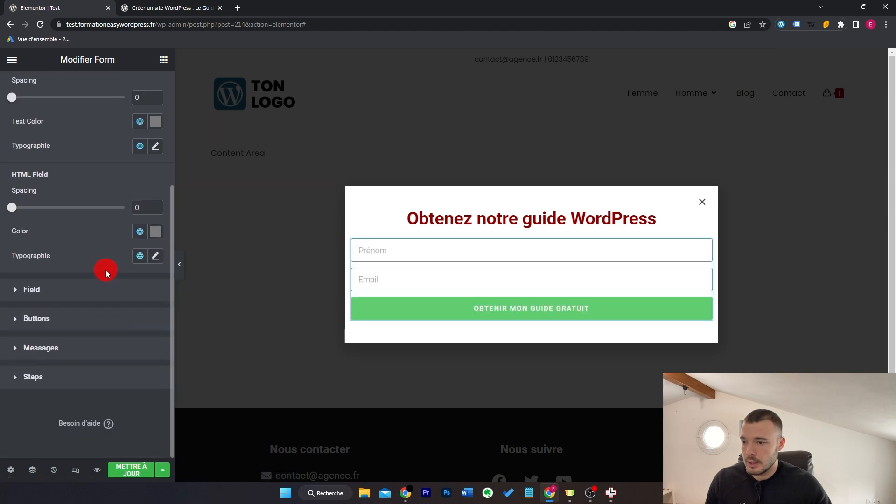
pyautogui.click(94, 326)
pyautogui.click(152, 299)
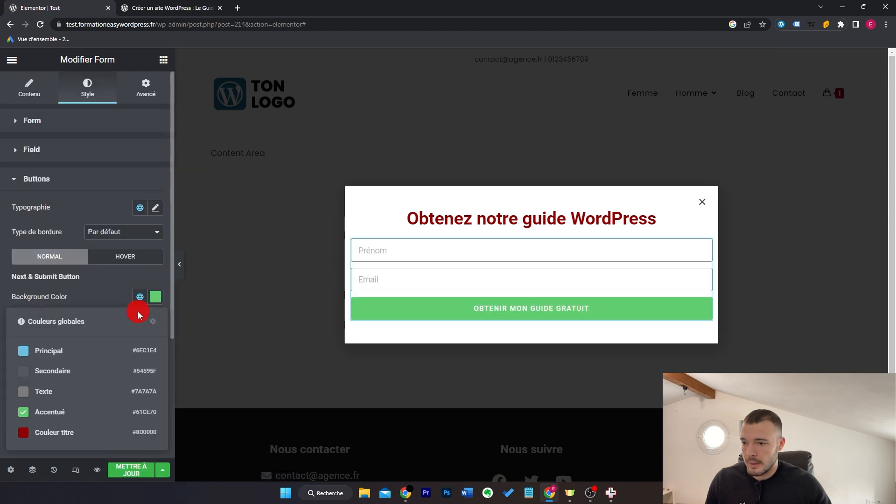
pyautogui.click(83, 432)
# Step: Unlink the margins and give the form a left margin of 100
pyautogui.click(145, 89)
pyautogui.click(148, 163)
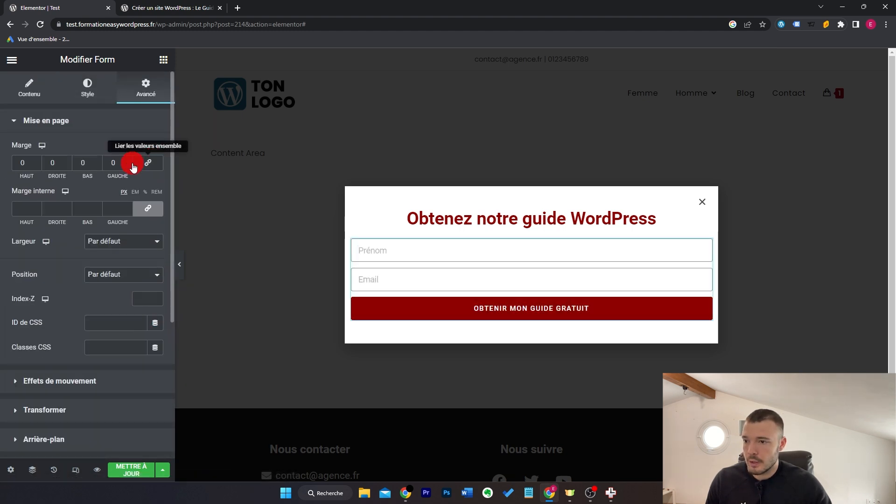
pyautogui.click(112, 165)
pyautogui.write('100')
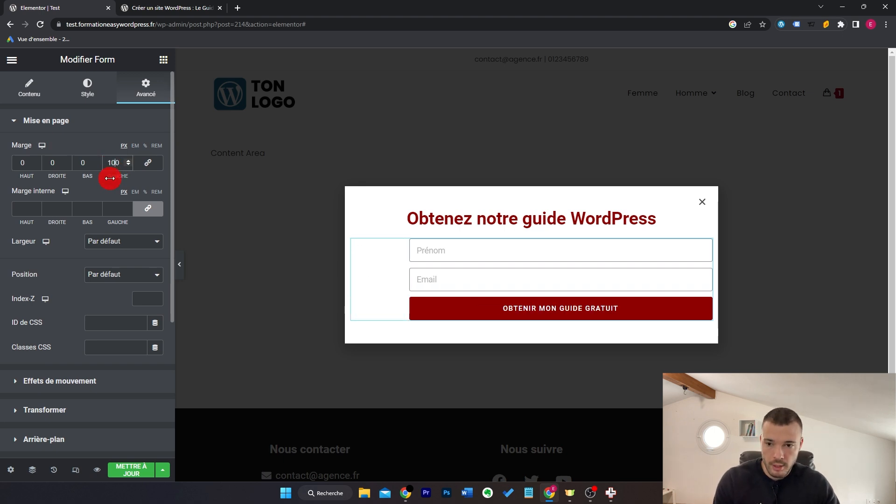
# Step: Add a three-item check list to the popup and narrow the popup to 510 px
pyautogui.moveTo(124, 244); pyautogui.dragTo(562, 217)
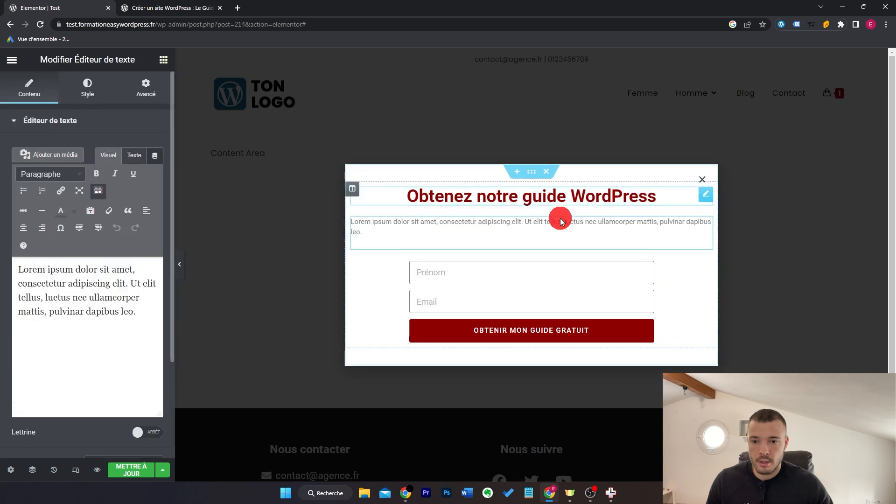
pyautogui.moveTo(146, 309); pyautogui.dragTo(2, 263)
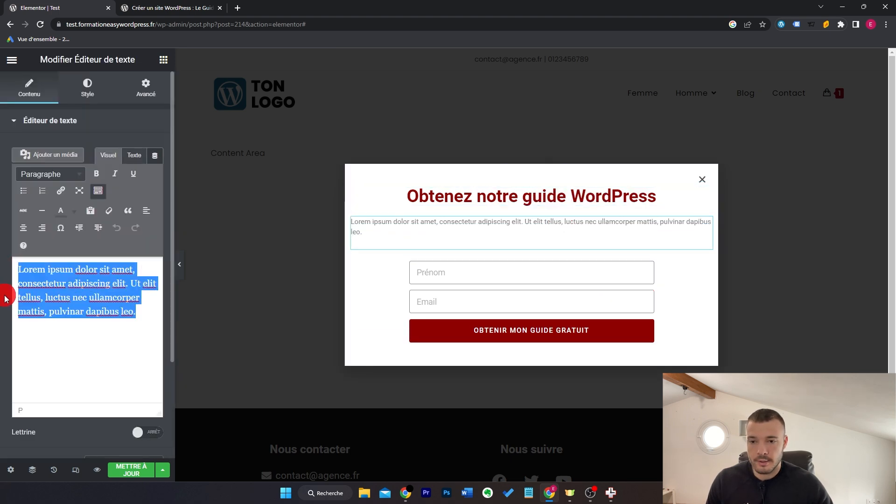
pyautogui.click(11, 470)
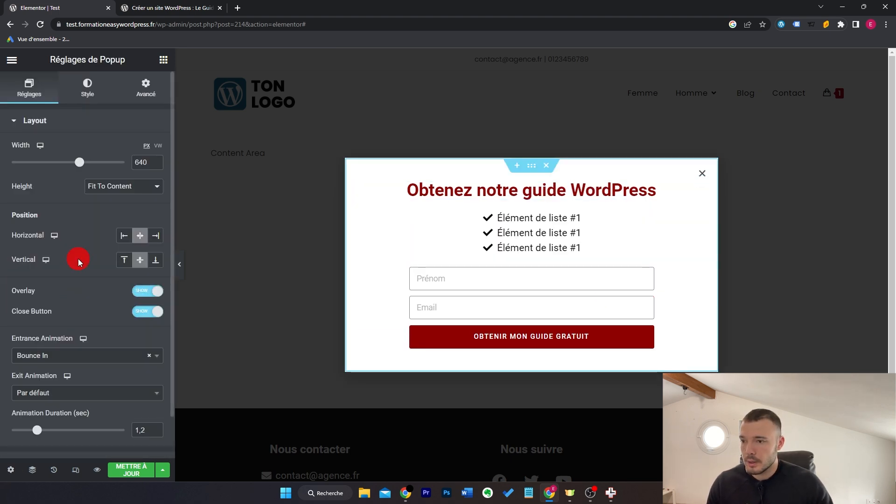
pyautogui.moveTo(79, 168); pyautogui.dragTo(109, 165)
# Step: Give the signup form margins of 50 and 50
pyautogui.click(669, 278)
pyautogui.write('50')
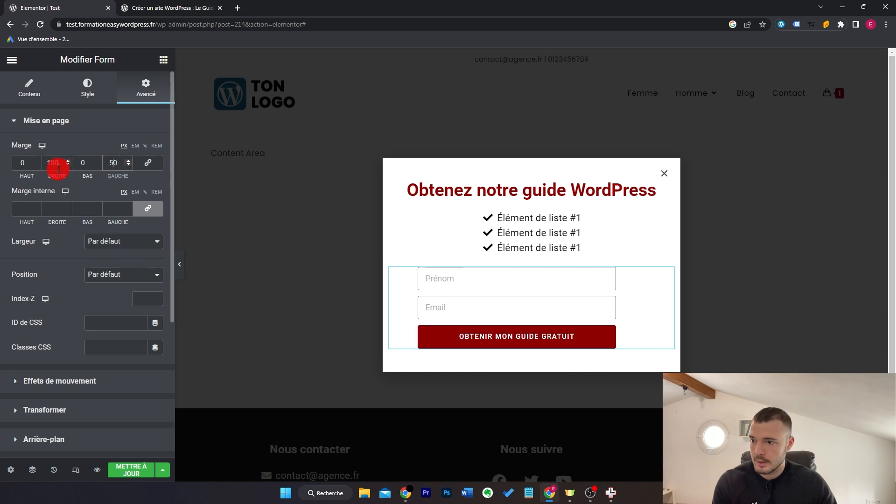
pyautogui.moveTo(53, 167); pyautogui.dragTo(48, 168)
pyautogui.write('50')
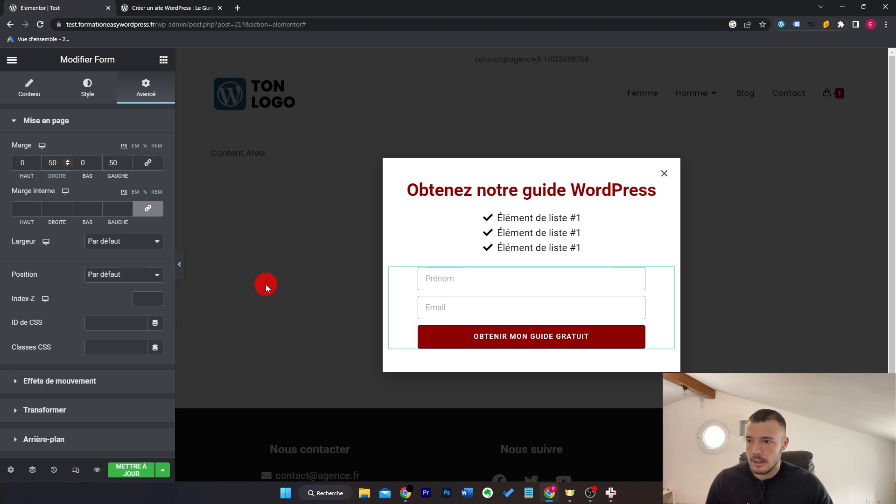
# Step: Dock the popup at the bottom-right corner and switch off its overlay
pyautogui.click(10, 470)
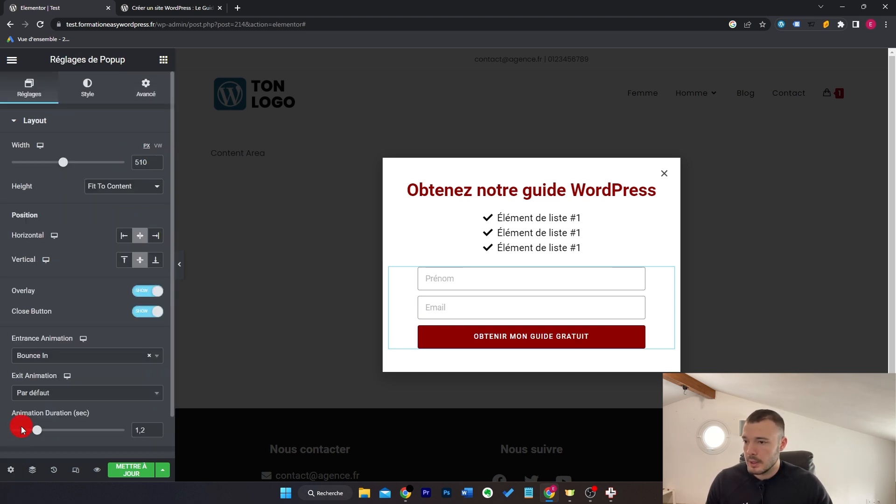
pyautogui.click(156, 236)
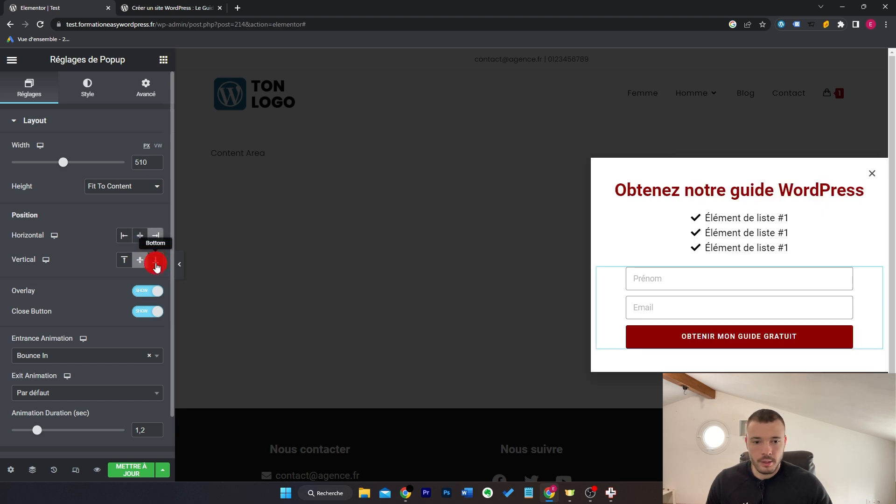
pyautogui.click(155, 263)
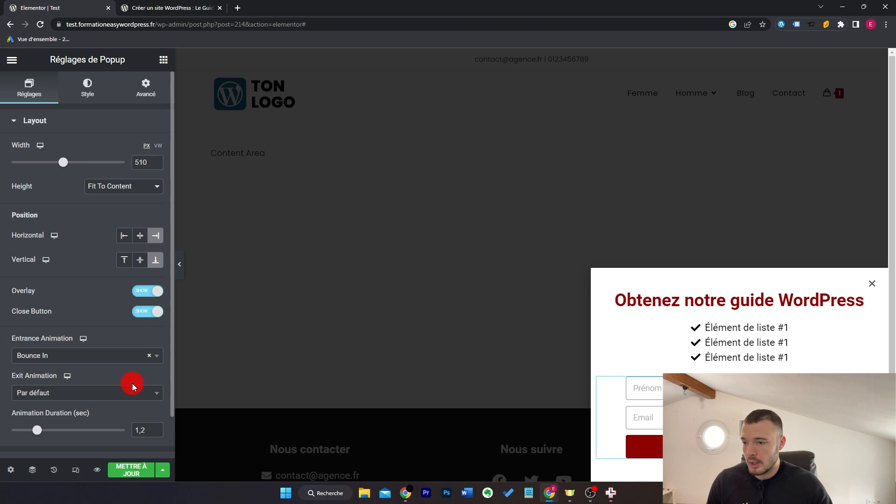
pyautogui.click(142, 291)
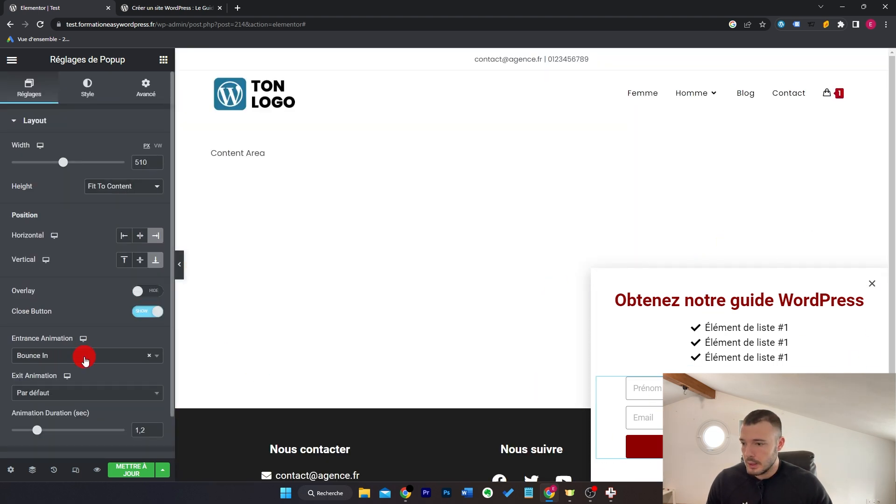
# Step: Set the popup's entrance animation to Slide In Right and save with Mettre à jour
pyautogui.click(84, 361)
pyautogui.scroll(3, 123, 314)
pyautogui.scroll(-4, 123, 314)
pyautogui.scroll(-2, 124, 312)
pyautogui.click(114, 297)
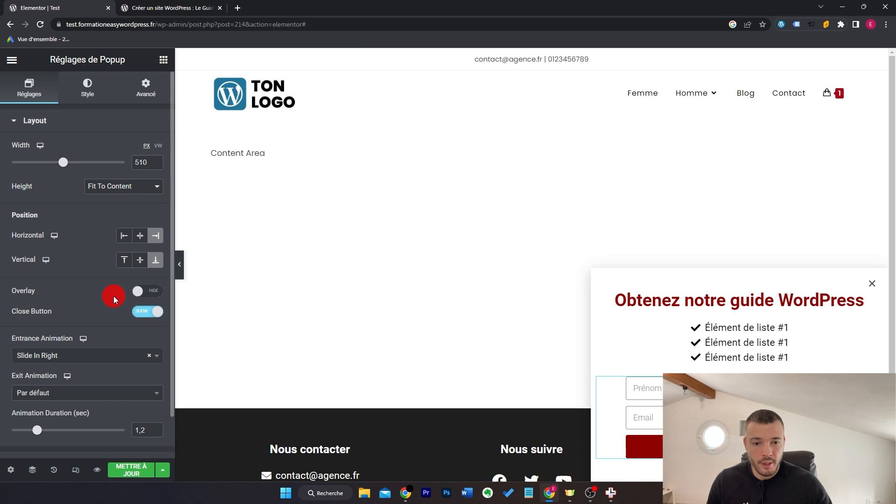
pyautogui.click(138, 473)
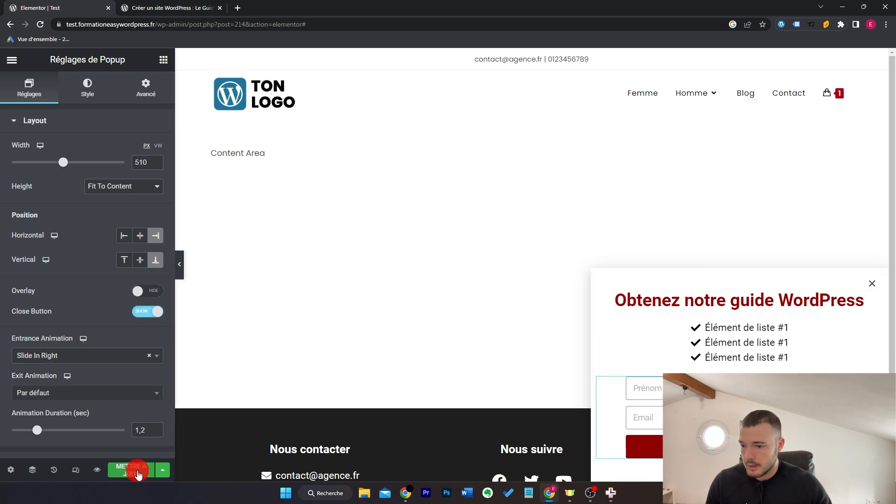
pyautogui.click(168, 475)
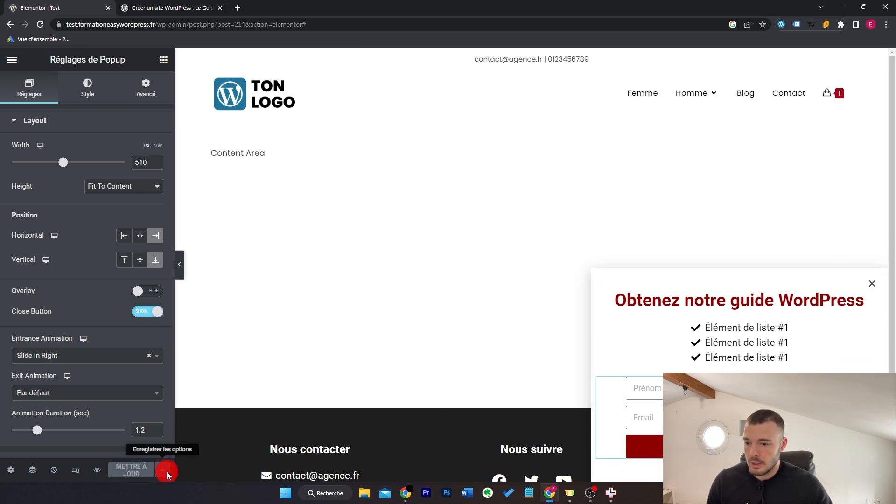
# Step: Replace the Panier page display condition with one targeting all Articles
pyautogui.click(148, 371)
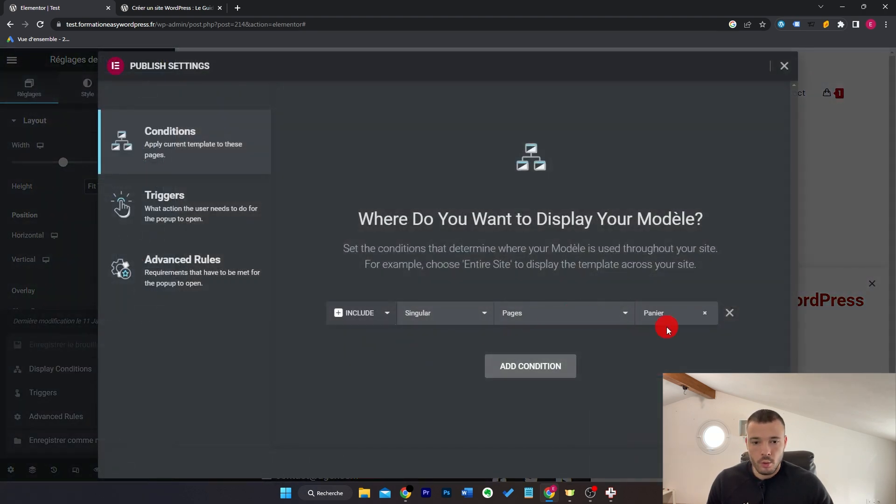
pyautogui.click(704, 316)
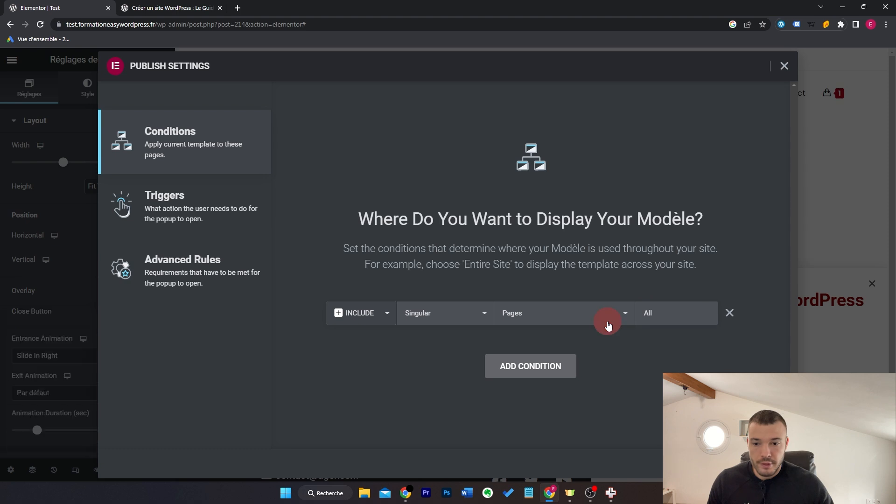
pyautogui.click(594, 322)
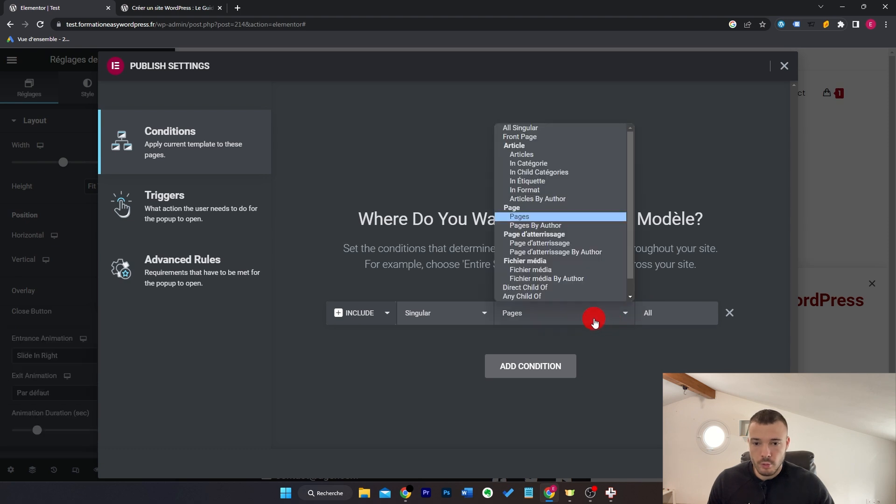
pyautogui.click(578, 154)
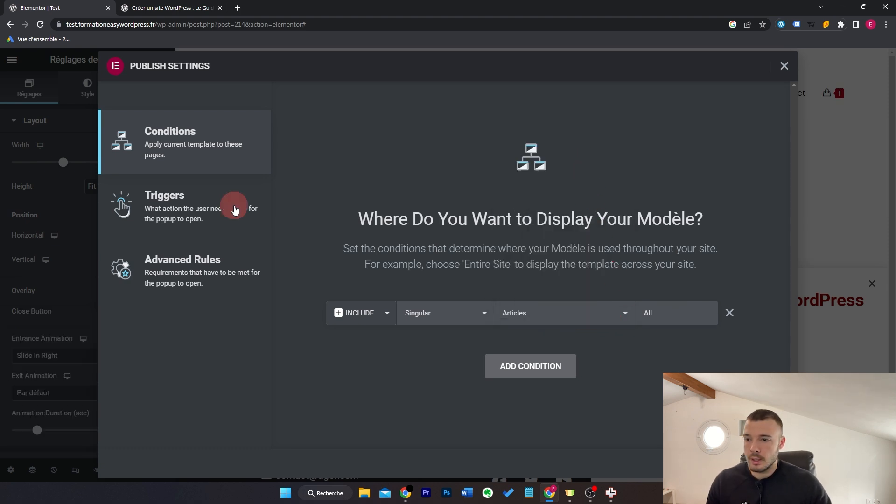
# Step: Swap the exit-intent trigger for an On Scroll Down trigger at 30%, then view the article
pyautogui.click(235, 208)
pyautogui.click(734, 331)
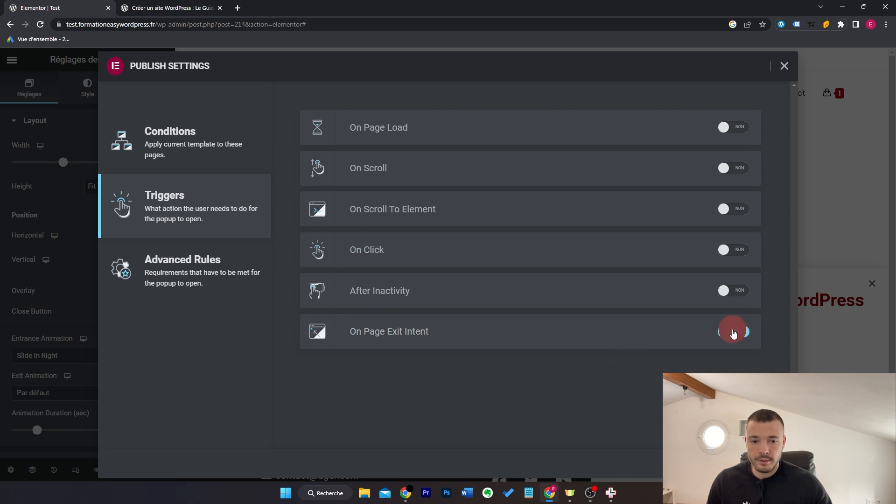
pyautogui.click(734, 168)
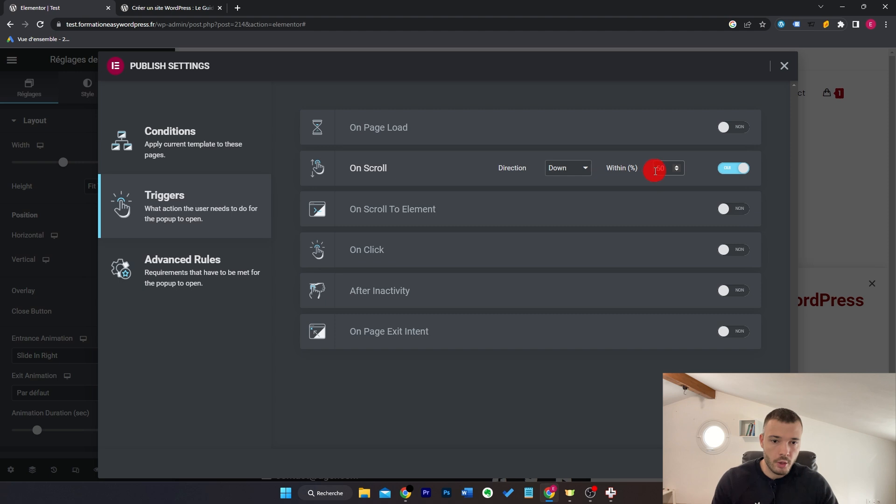
pyautogui.click(636, 337)
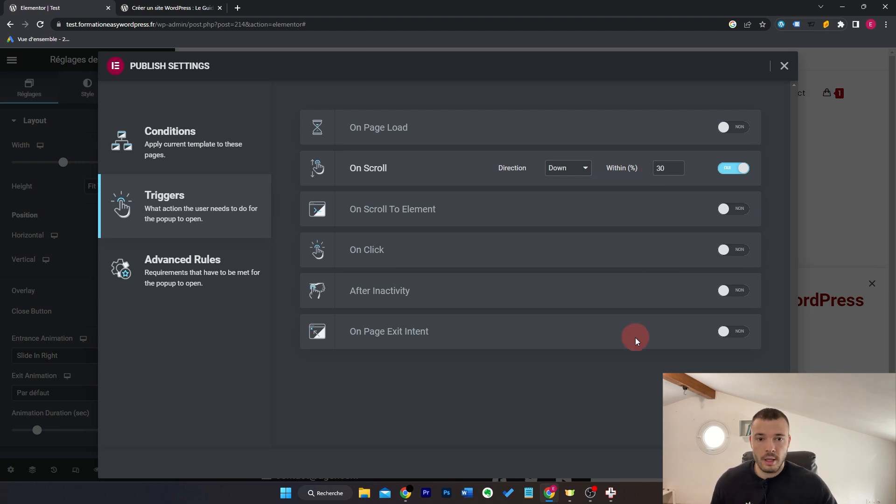
pyautogui.click(185, 270)
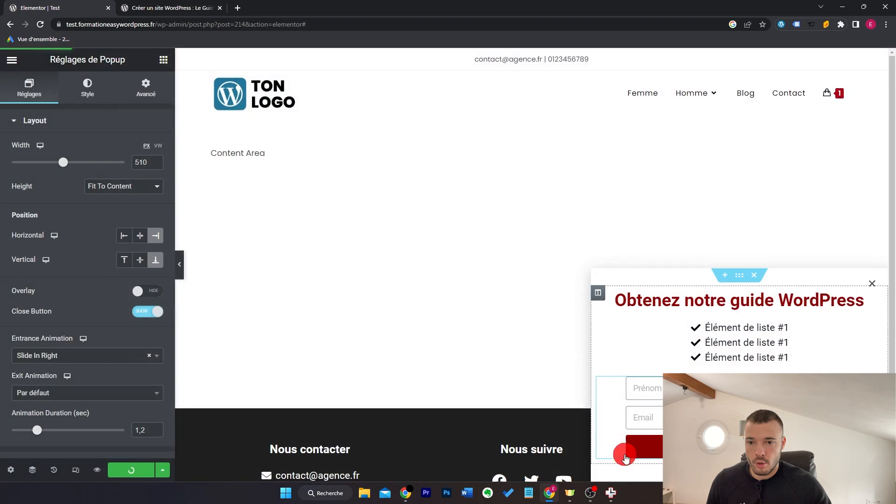
pyautogui.click(172, 8)
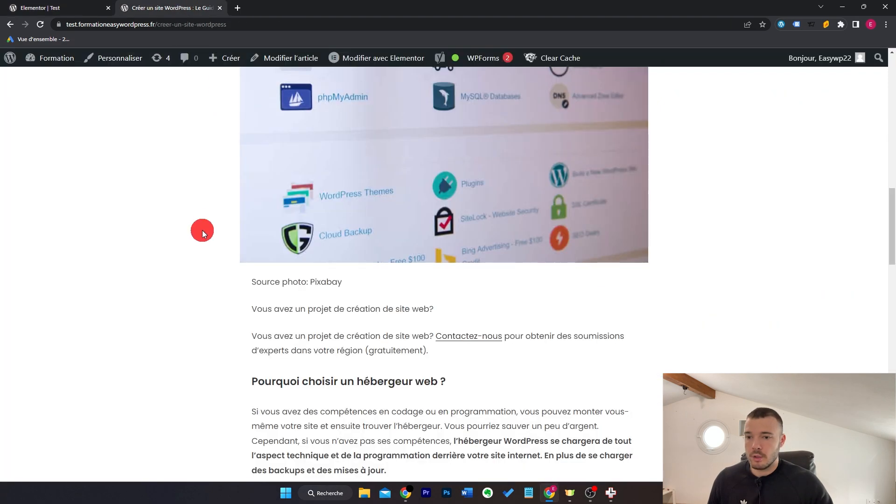
# Step: Reload the article with F5 and scroll down until the bottom-right guide popup appears
pyautogui.scroll(16, 203, 235)
pyautogui.press('F5')
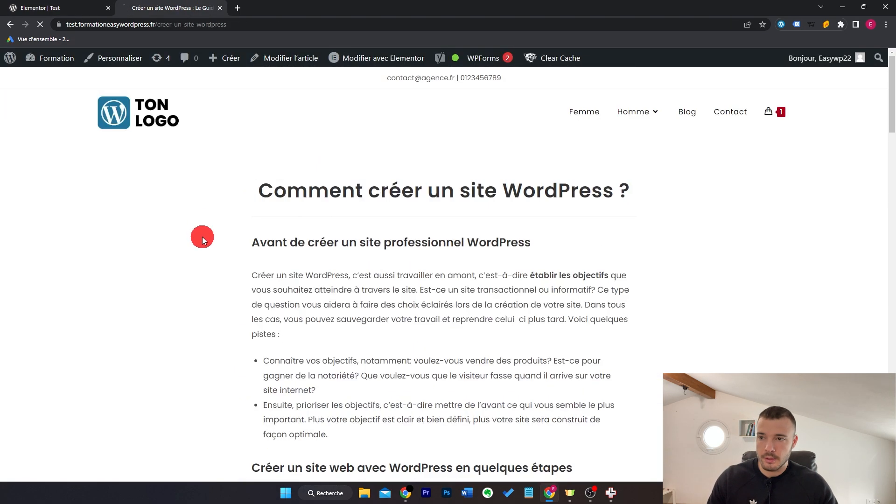
pyautogui.scroll(-7, 729, 273)
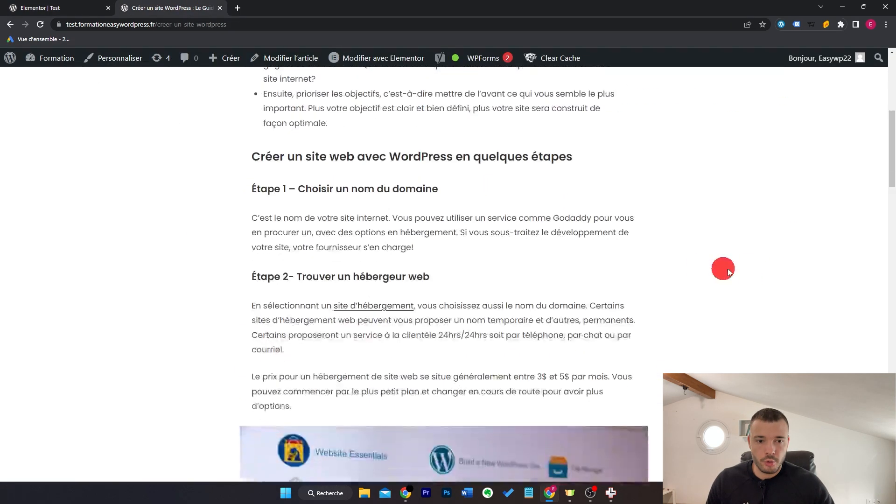
pyautogui.scroll(-10, 728, 273)
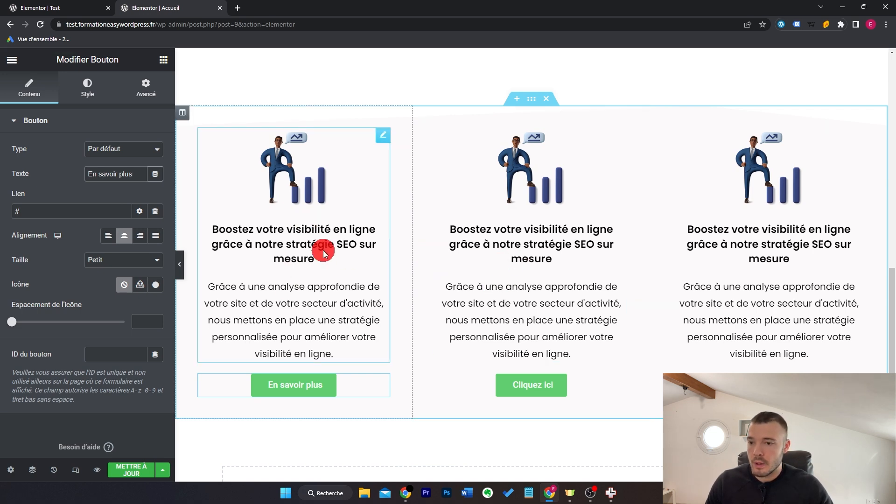
# Step: In the 'Informations sur le SEO' popup, delete its existing display condition
pyautogui.scroll(-1, 334, 259)
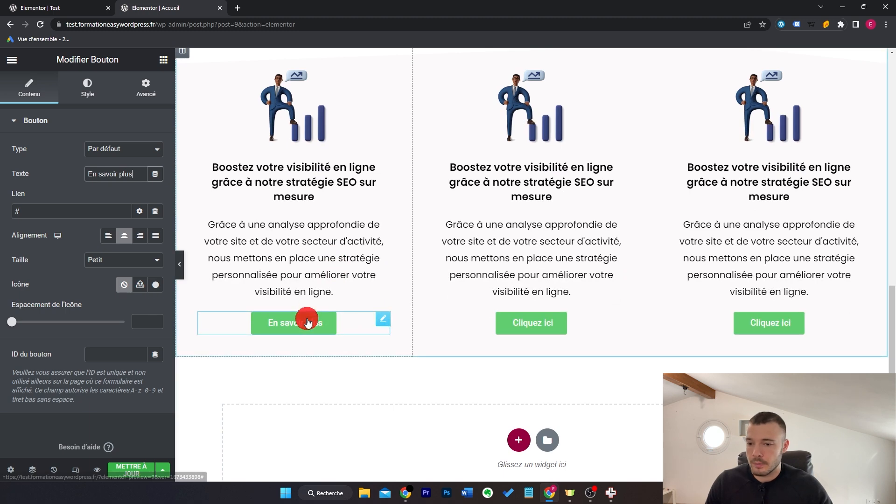
pyautogui.click(58, 7)
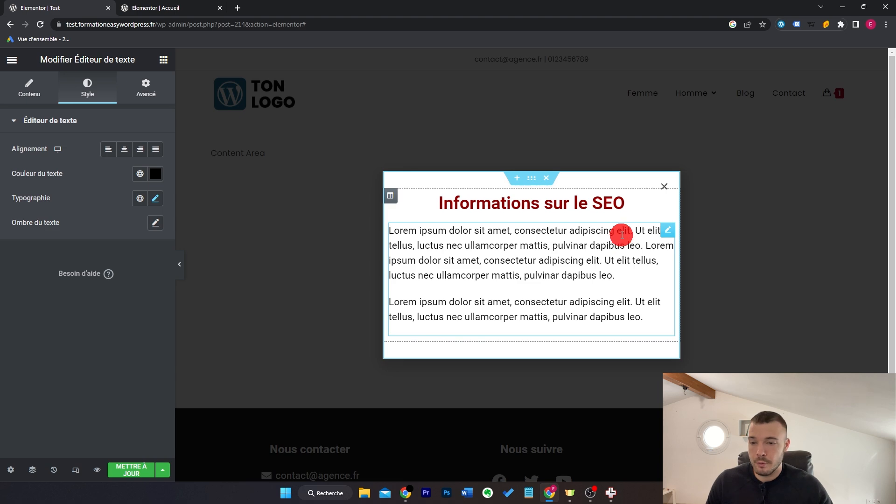
pyautogui.click(131, 470)
pyautogui.click(162, 470)
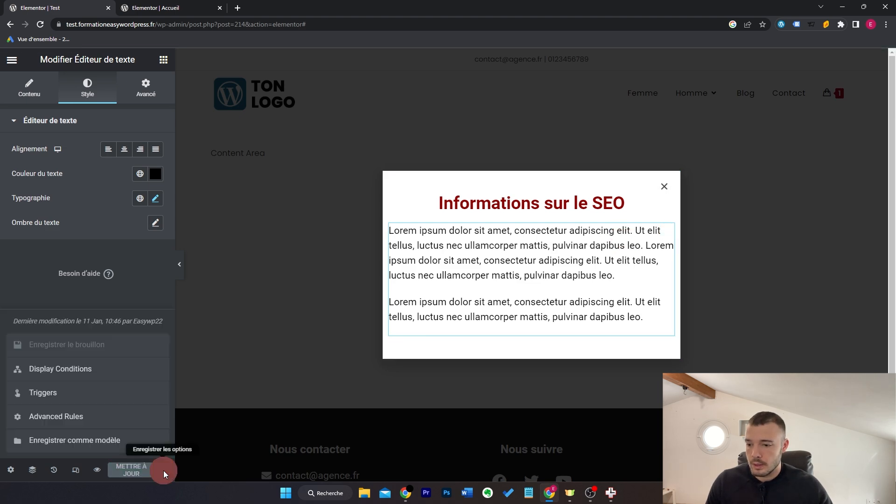
pyautogui.click(118, 365)
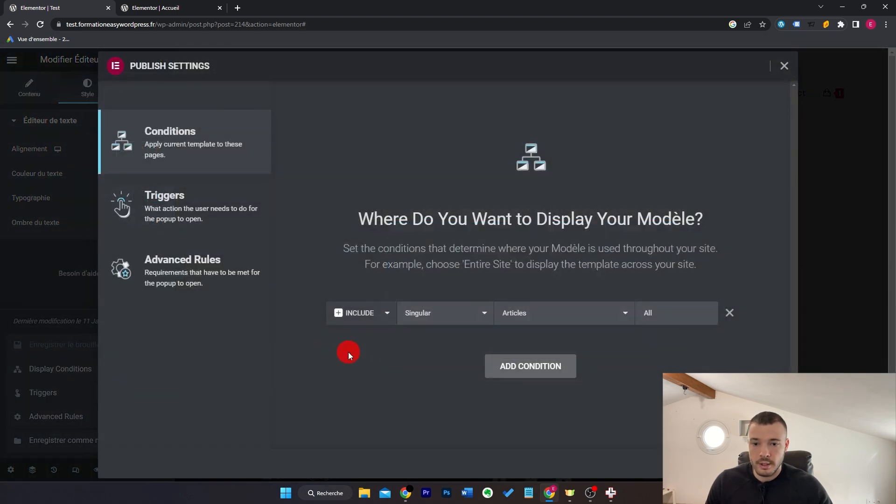
pyautogui.click(736, 315)
# Step: Turn off the popup's On Scroll trigger and save the publish settings
pyautogui.click(236, 205)
pyautogui.click(741, 163)
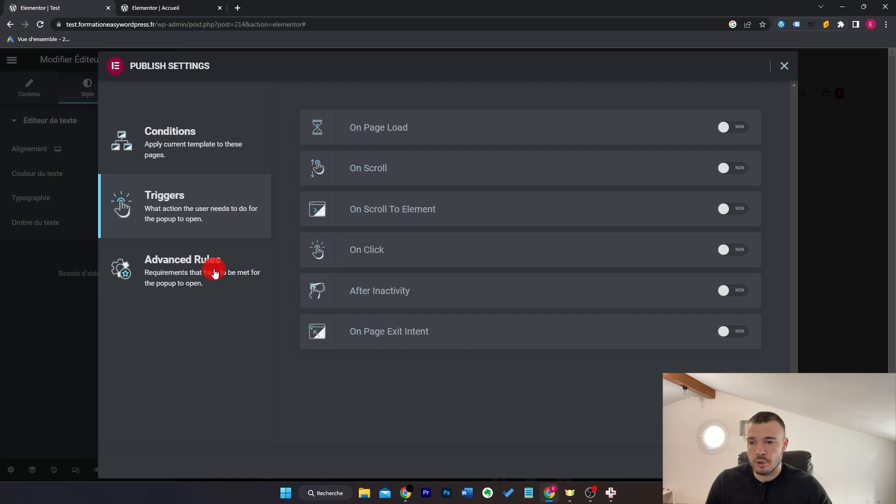
pyautogui.click(221, 160)
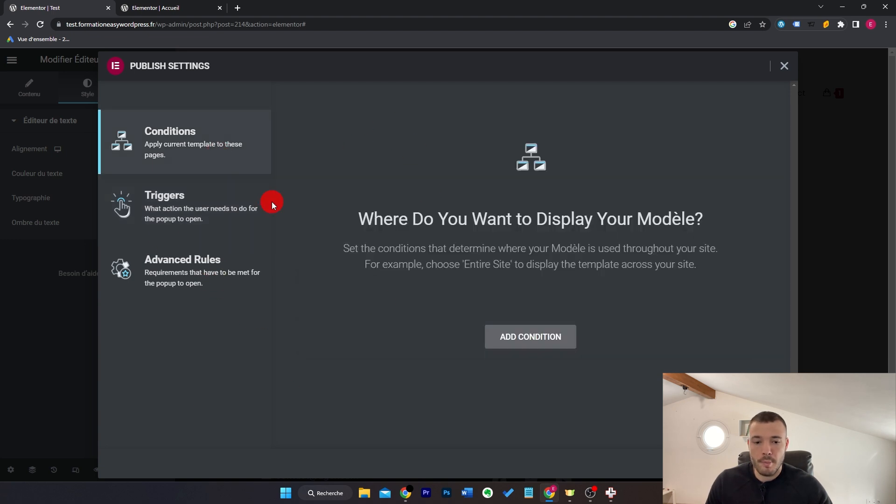
pyautogui.click(768, 464)
pyautogui.click(768, 463)
pyautogui.click(768, 463)
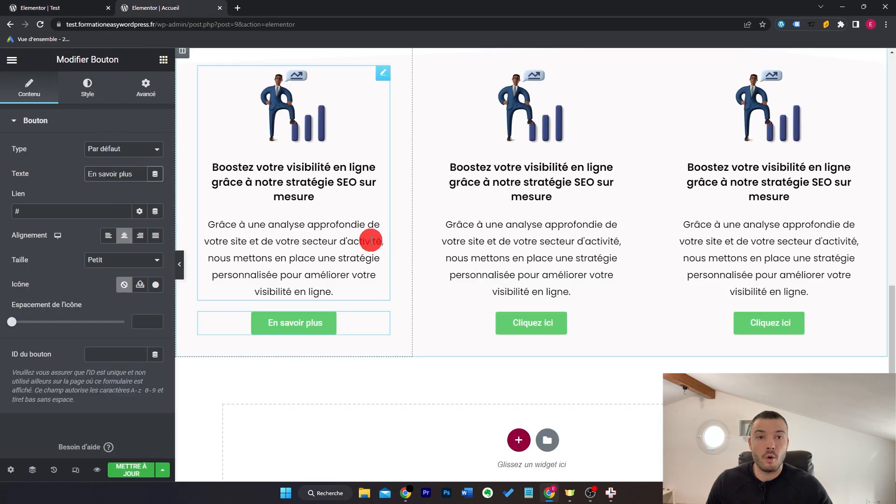
# Step: Link the En savoir plus button to the Popup tag, action Open Popup, choosing Test
pyautogui.click(155, 213)
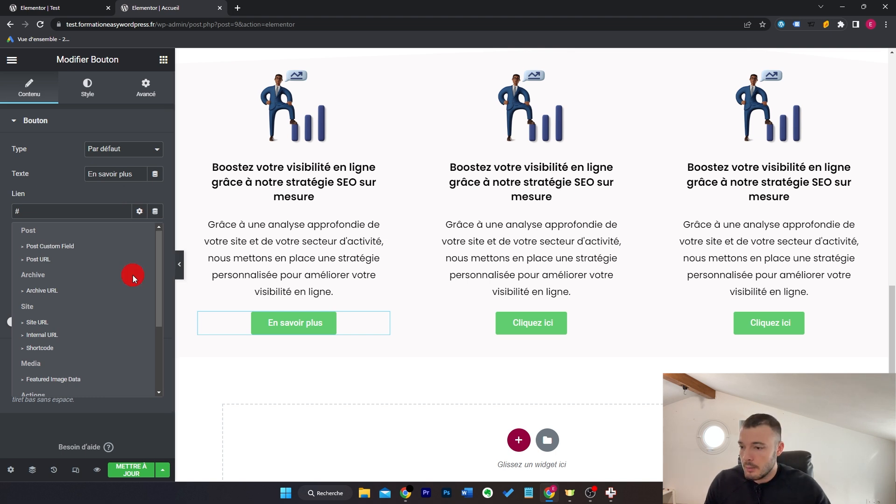
pyautogui.scroll(-3, 133, 275)
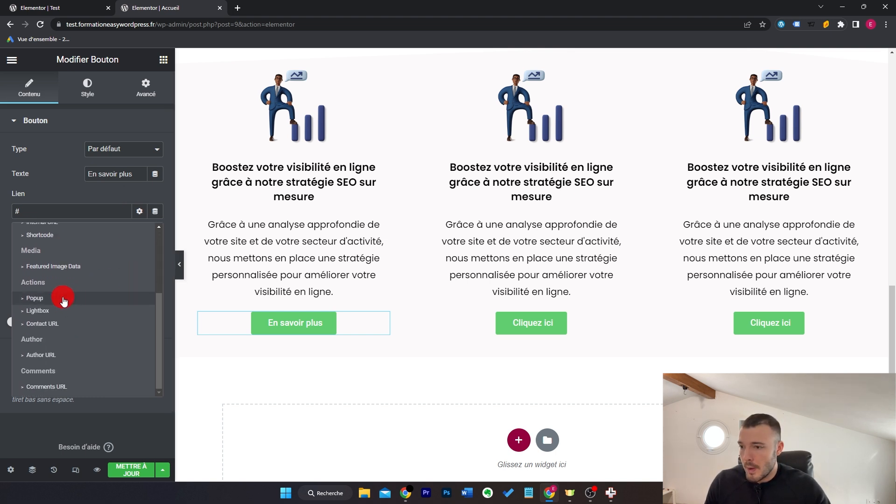
pyautogui.click(35, 299)
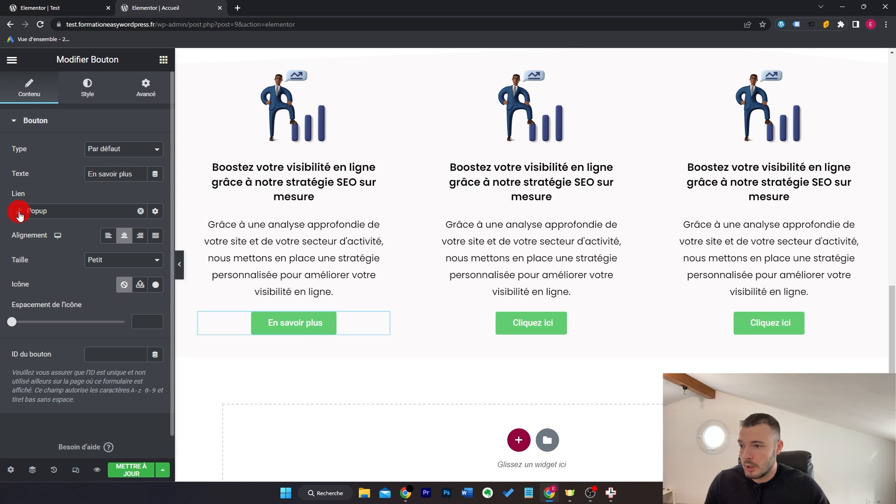
pyautogui.click(19, 214)
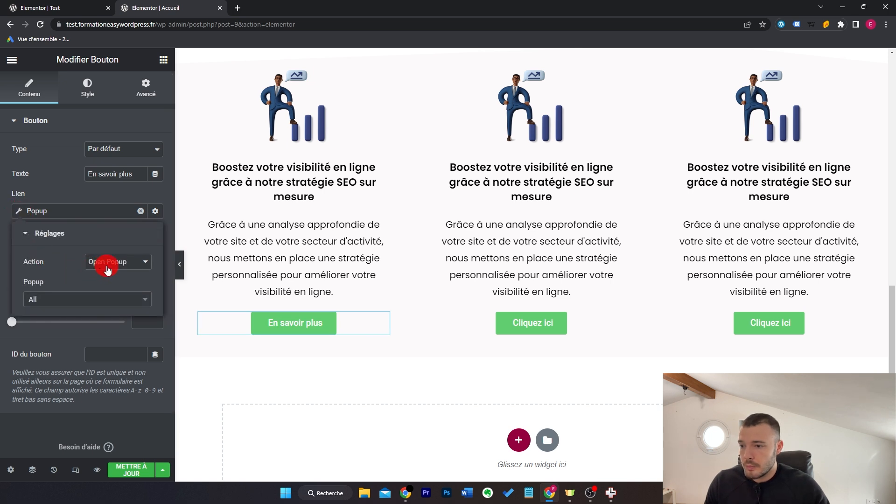
pyautogui.click(99, 300)
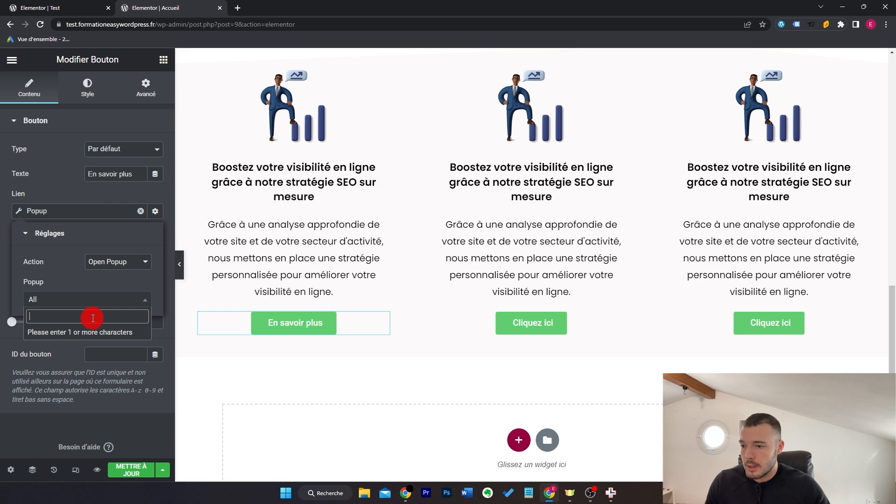
pyautogui.write('test')
pyautogui.click(92, 332)
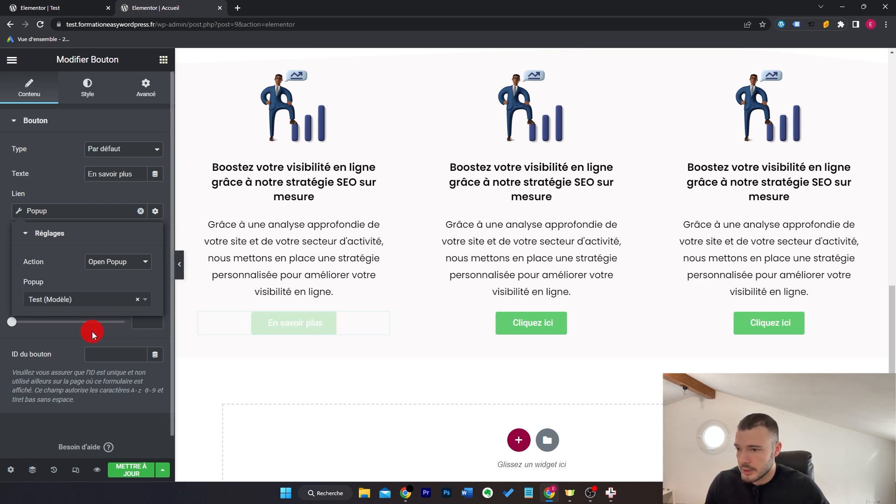
# Step: Save the page with Mettre à jour and test the button in a preview
pyautogui.click(138, 466)
pyautogui.click(97, 470)
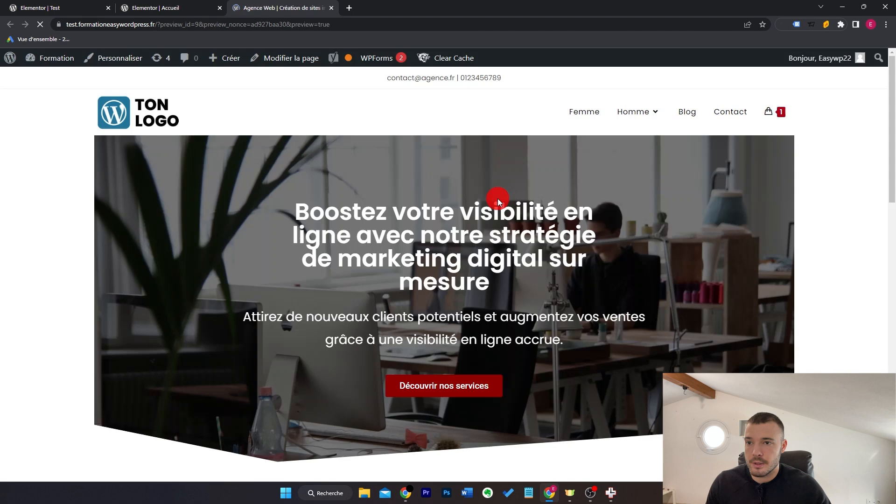
pyautogui.scroll(-10, 498, 198)
pyautogui.click(212, 330)
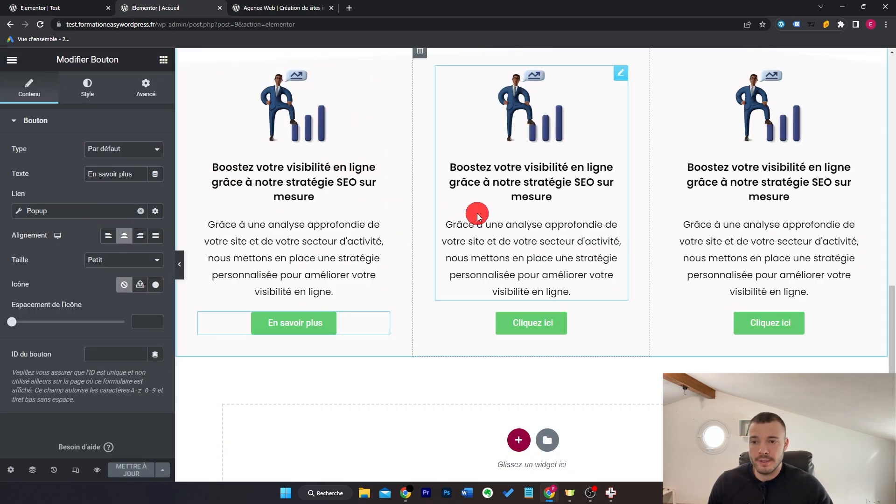
# Step: Replace the hero heading text with the dynamic Site > Page Title tag, showing 'Accueil'
pyautogui.scroll(2, 476, 214)
pyautogui.scroll(12, 478, 216)
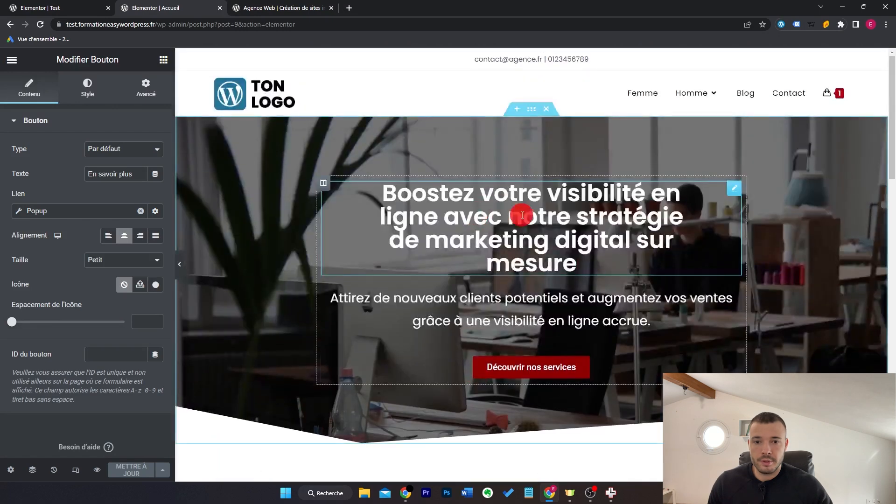
pyautogui.click(726, 192)
pyautogui.click(136, 178)
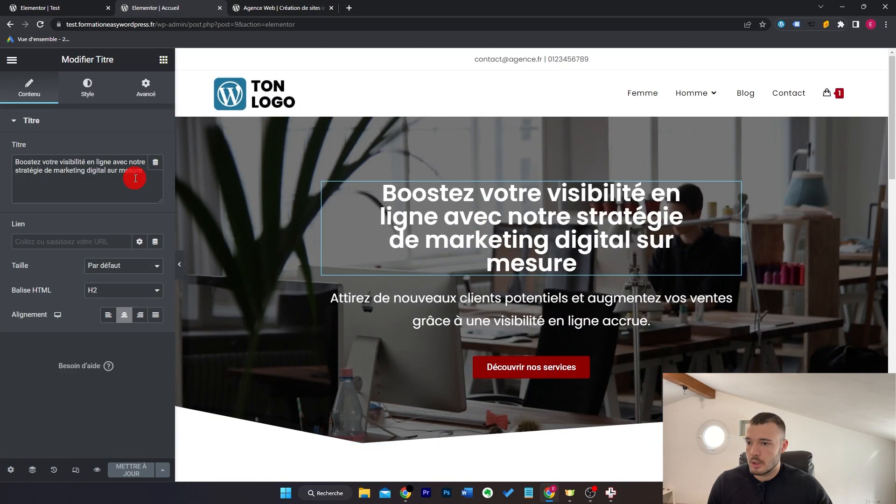
pyautogui.click(155, 164)
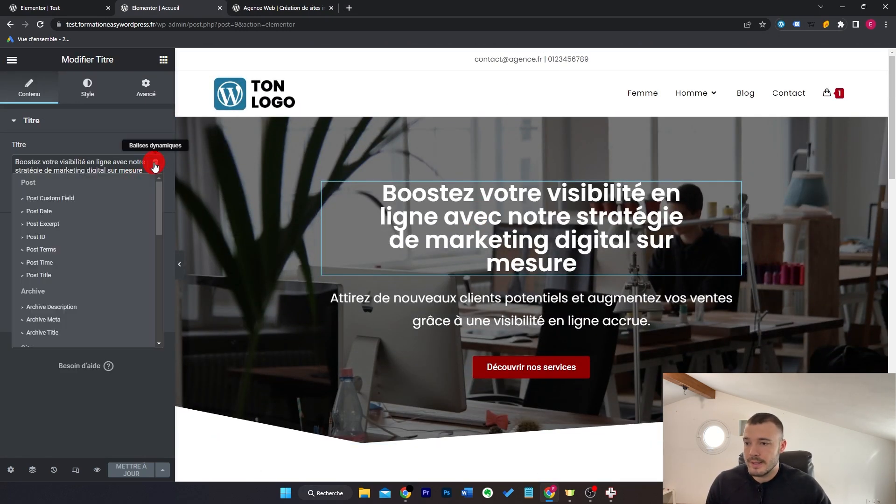
pyautogui.scroll(-3, 96, 213)
pyautogui.scroll(1, 95, 215)
pyautogui.scroll(-2, 96, 215)
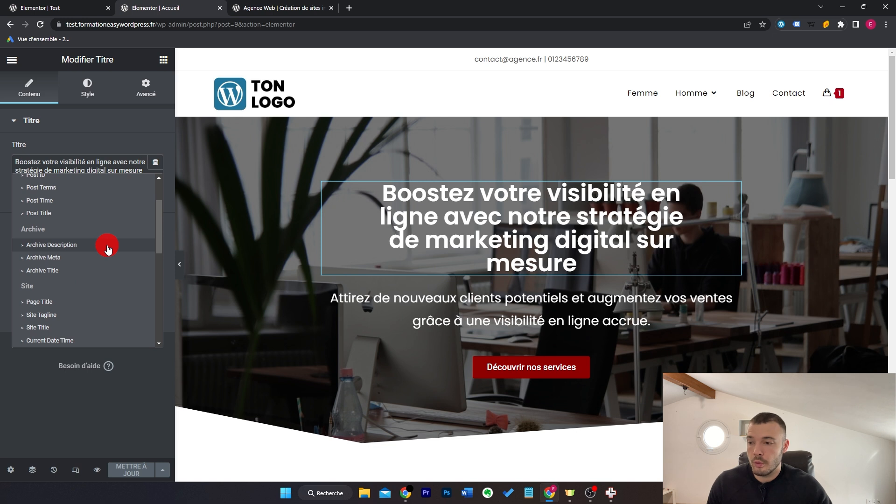
pyautogui.scroll(-2, 103, 247)
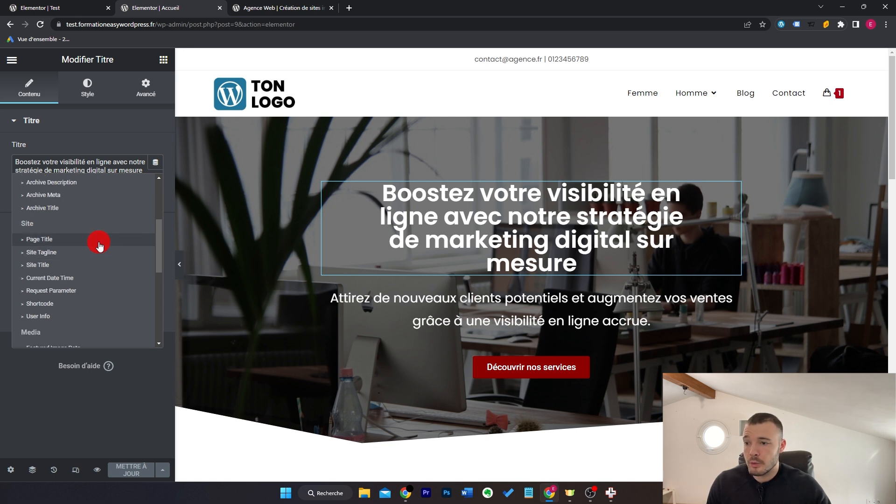
pyautogui.click(100, 244)
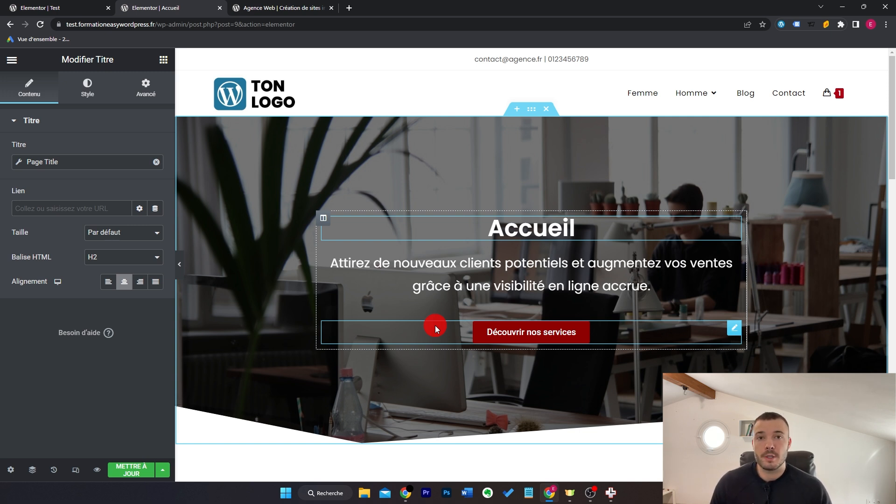
pyautogui.click(12, 59)
# Step: Exit the Accueil page editor and go to Modèles > Theme Builder in the dashboard
pyautogui.click(80, 317)
pyautogui.click(486, 88)
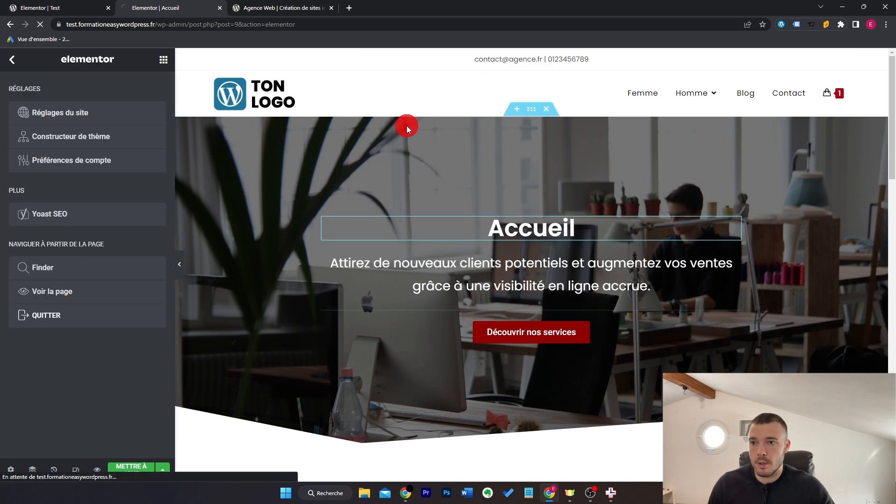
pyautogui.scroll(-2, 318, 265)
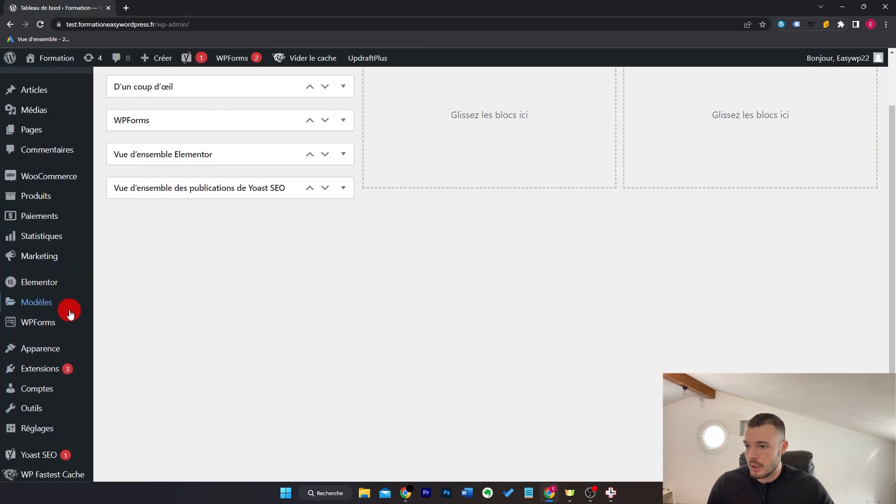
pyautogui.moveTo(68, 314)
pyautogui.click(145, 406)
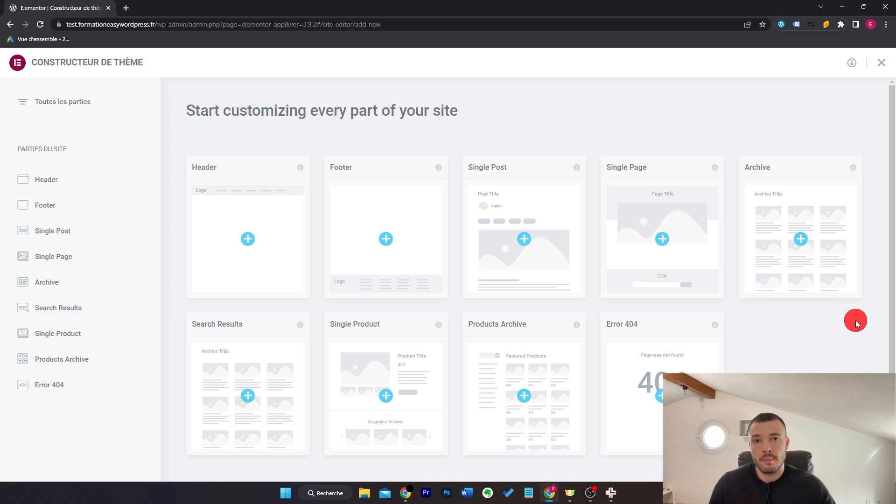
pyautogui.scroll(-1, 831, 335)
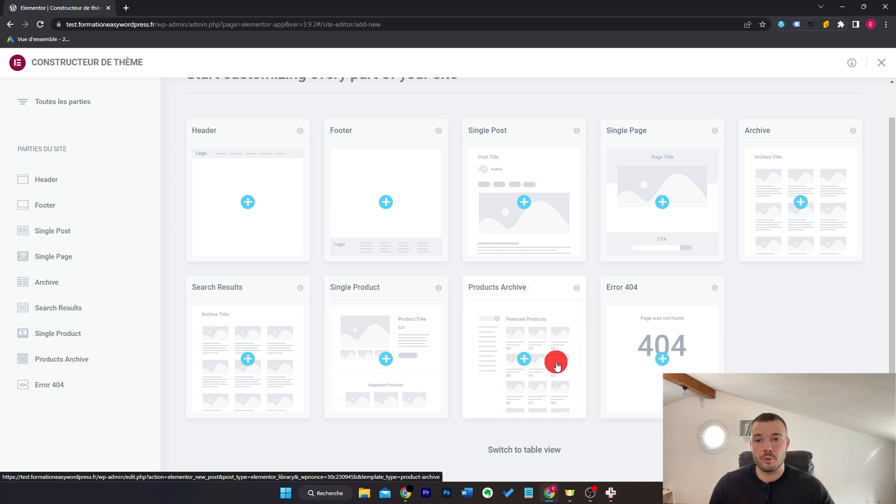
pyautogui.scroll(1, 557, 366)
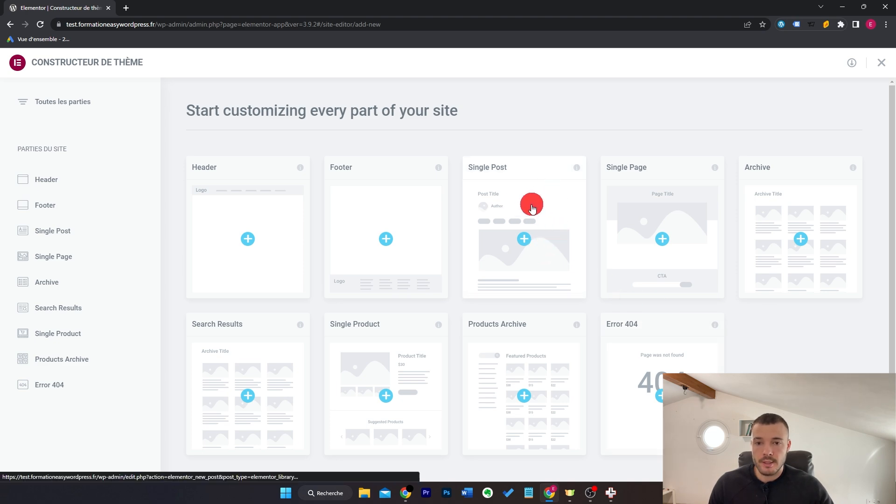
# Step: Create a blank Single Post template and add a Post Title widget at the top
pyautogui.click(541, 220)
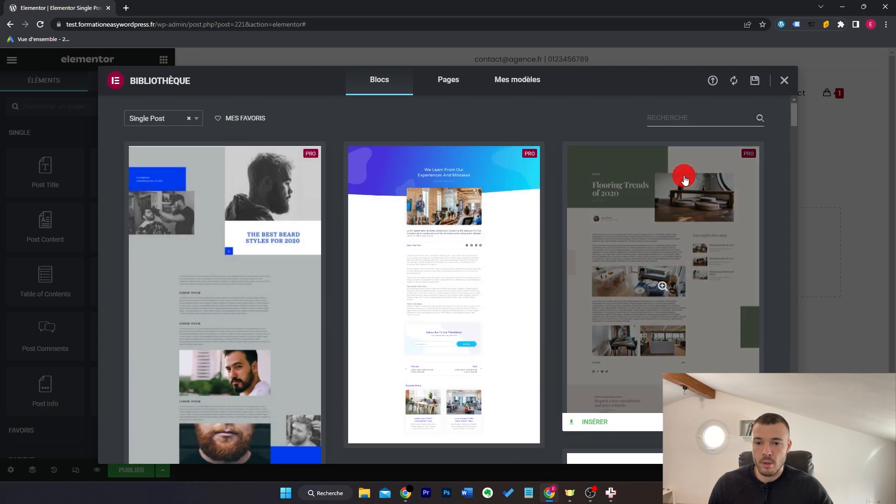
pyautogui.click(784, 80)
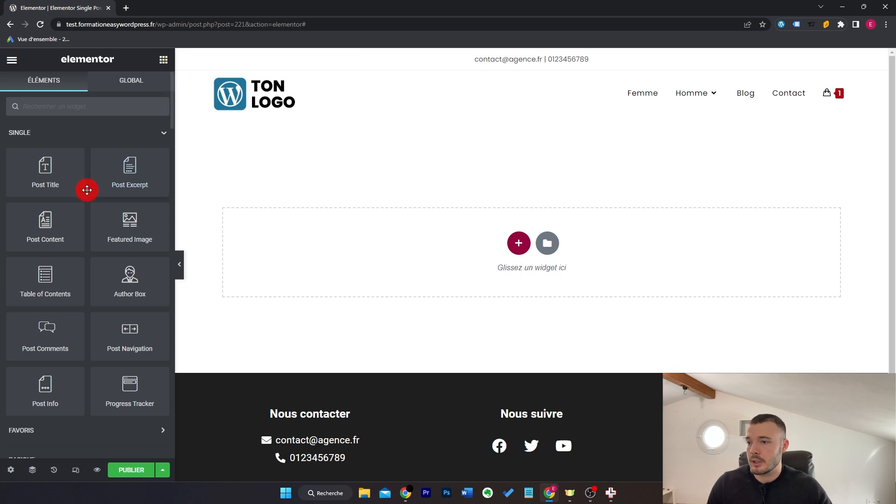
pyautogui.moveTo(43, 174); pyautogui.dragTo(441, 152)
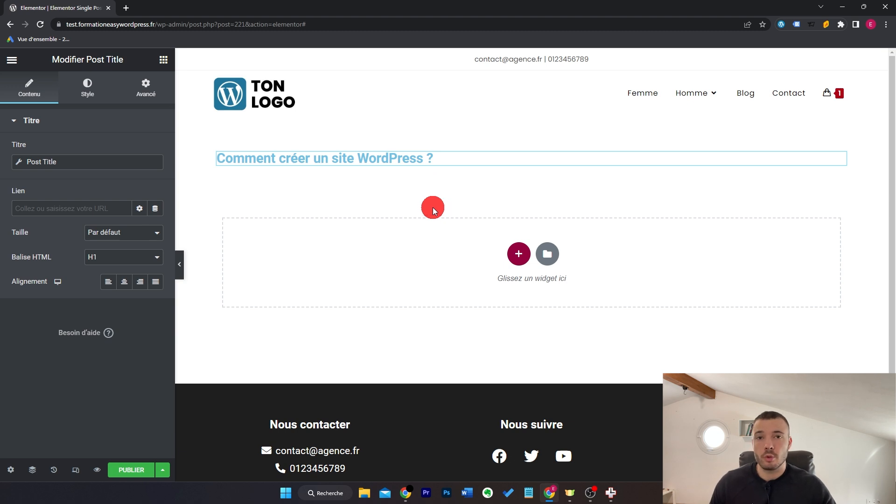
# Step: Set the template's preview post to 'Hello world!' and apply the preview
pyautogui.click(11, 471)
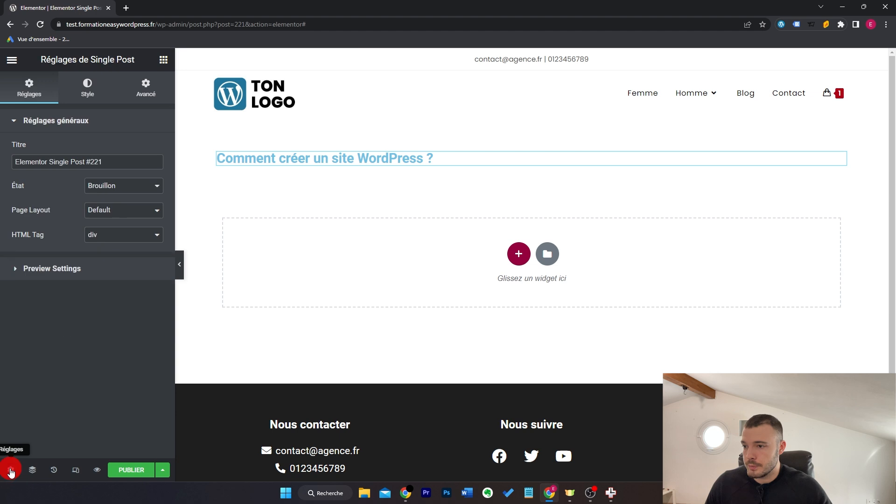
pyautogui.click(114, 274)
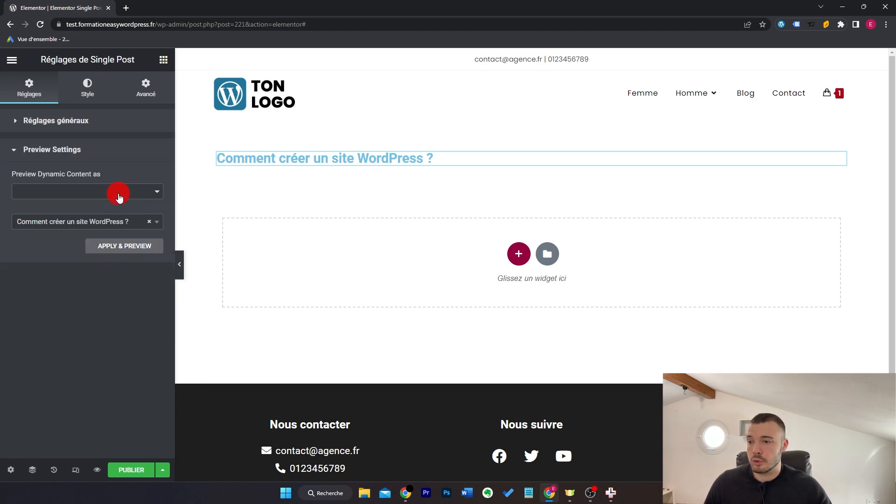
pyautogui.click(77, 228)
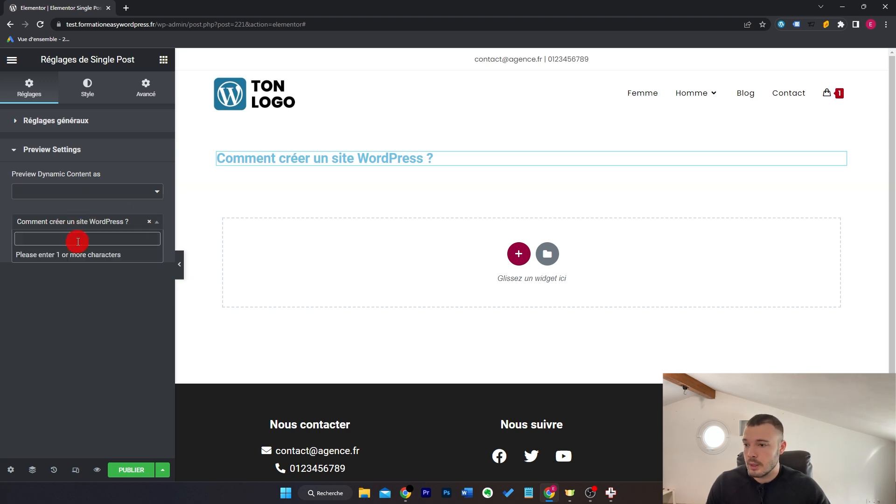
pyautogui.write('hello')
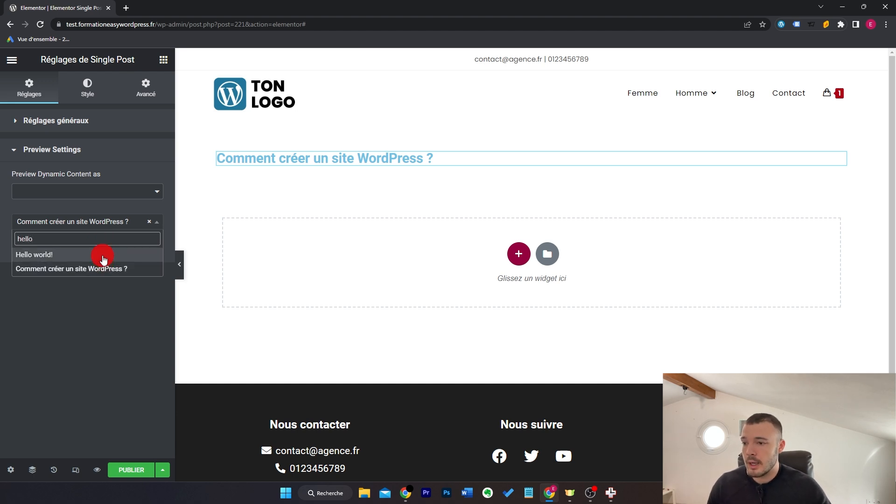
pyautogui.click(103, 256)
pyautogui.click(110, 249)
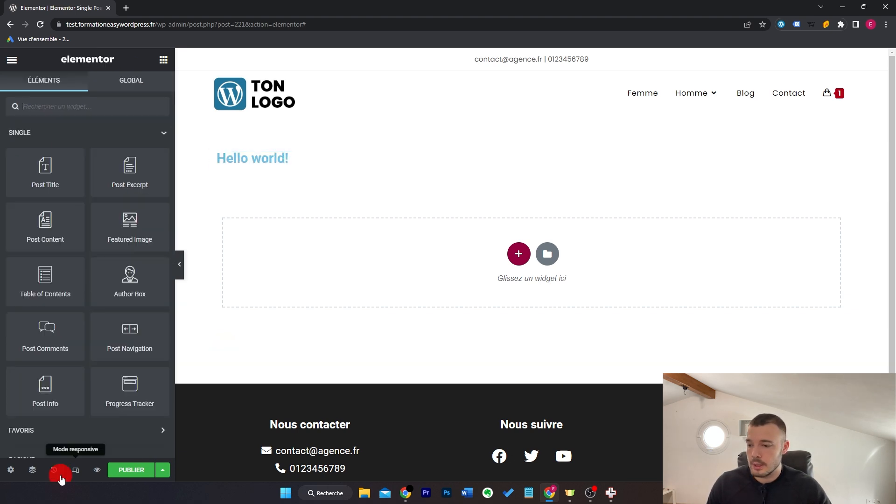
# Step: Switch the preview post to 'Comment créer un site WordPress ?' and apply it
pyautogui.click(11, 470)
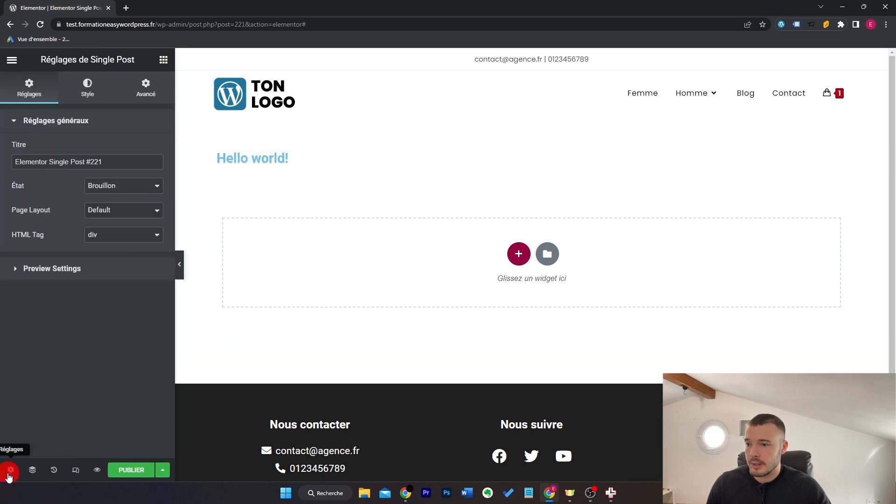
pyautogui.click(101, 269)
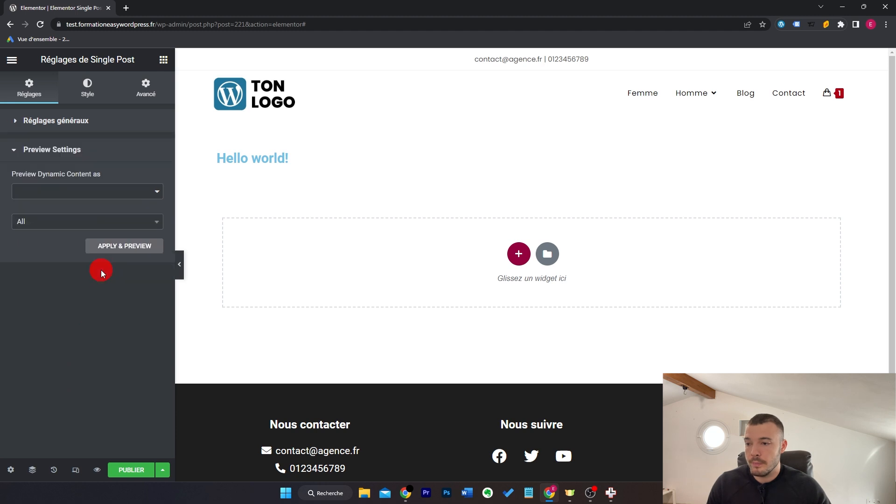
pyautogui.click(110, 224)
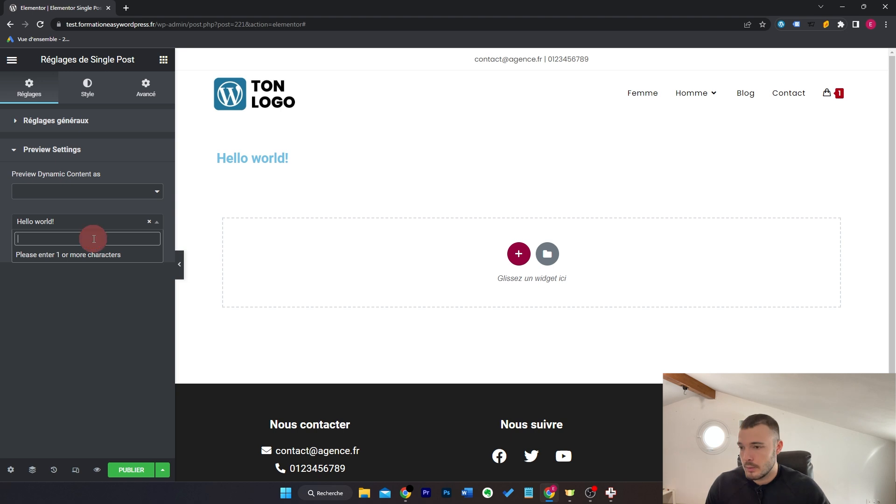
pyautogui.write('créer')
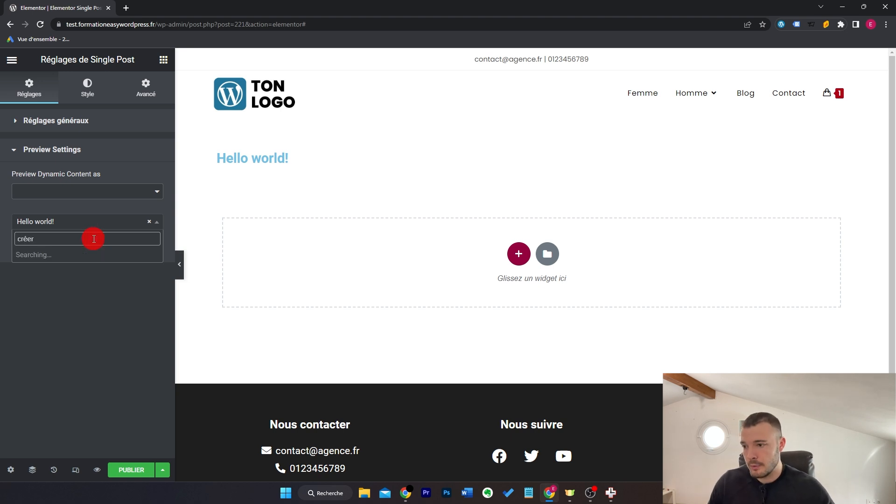
pyautogui.click(92, 252)
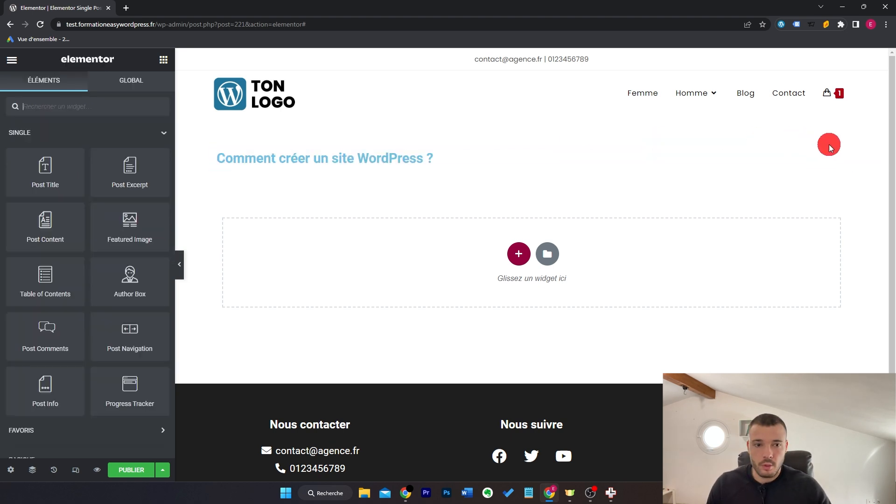
# Step: Centre the post title and set its text colour to black
pyautogui.click(831, 158)
pyautogui.click(126, 282)
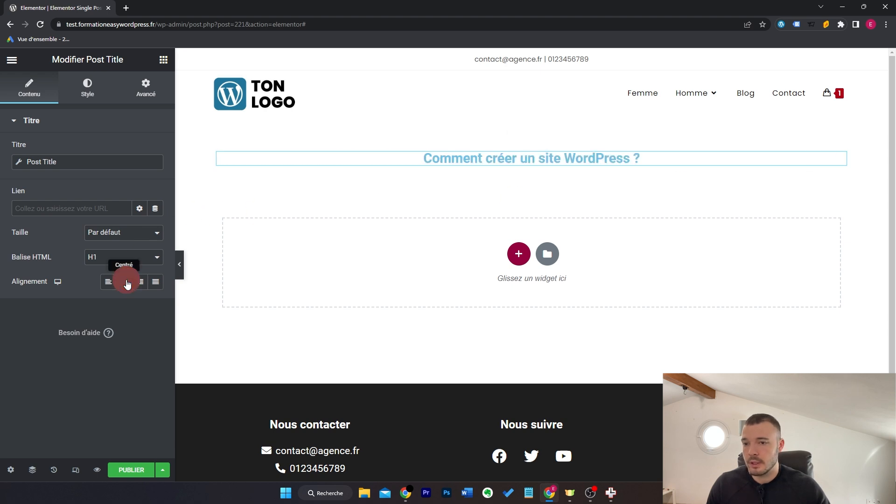
pyautogui.click(87, 86)
pyautogui.click(140, 149)
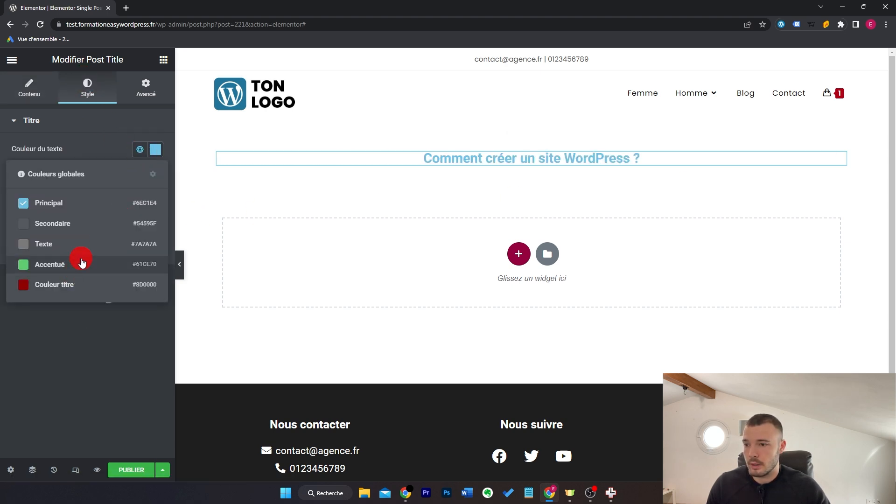
pyautogui.click(161, 150)
pyautogui.moveTo(118, 207); pyautogui.dragTo(1, 386)
pyautogui.click(82, 395)
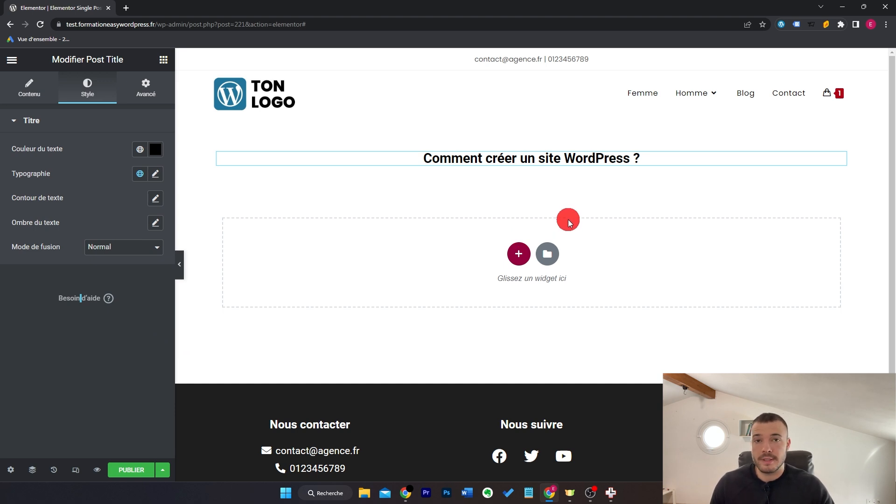
# Step: Add a Featured Image below the title, adjust its width, and add Post Content beneath it
pyautogui.click(164, 59)
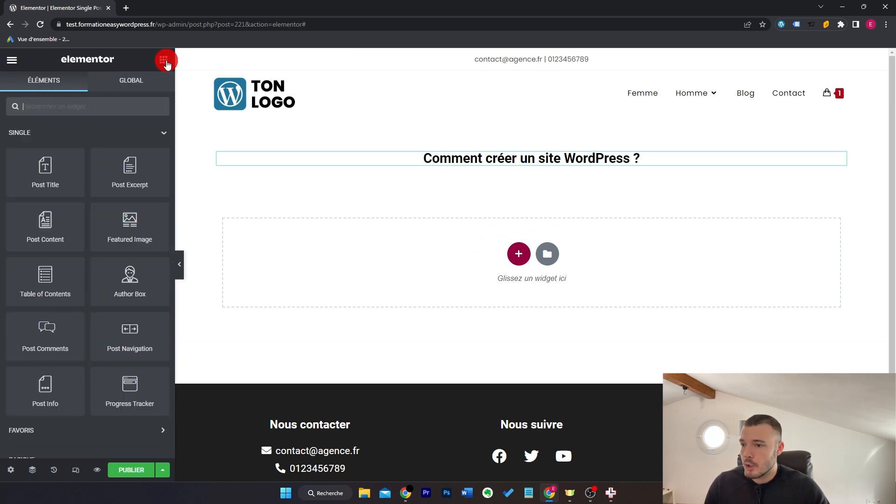
pyautogui.moveTo(133, 232); pyautogui.dragTo(488, 196)
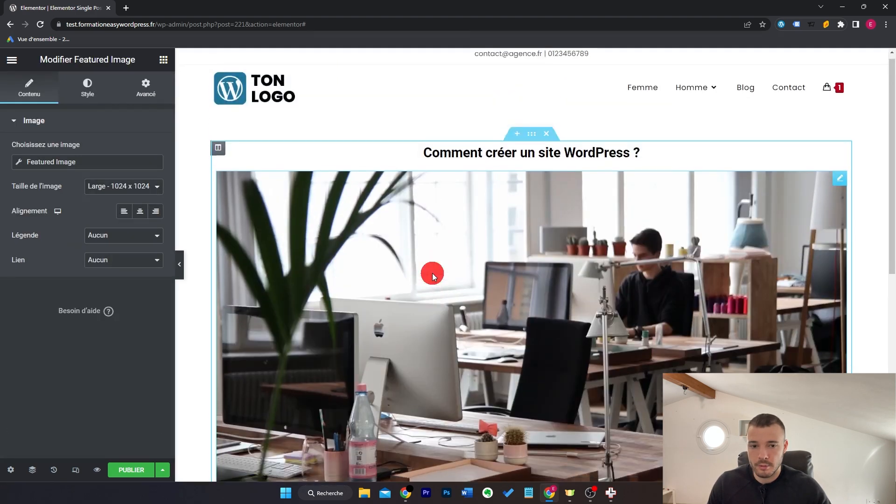
pyautogui.click(87, 89)
pyautogui.moveTo(12, 162); pyautogui.dragTo(65, 163)
pyautogui.click(163, 60)
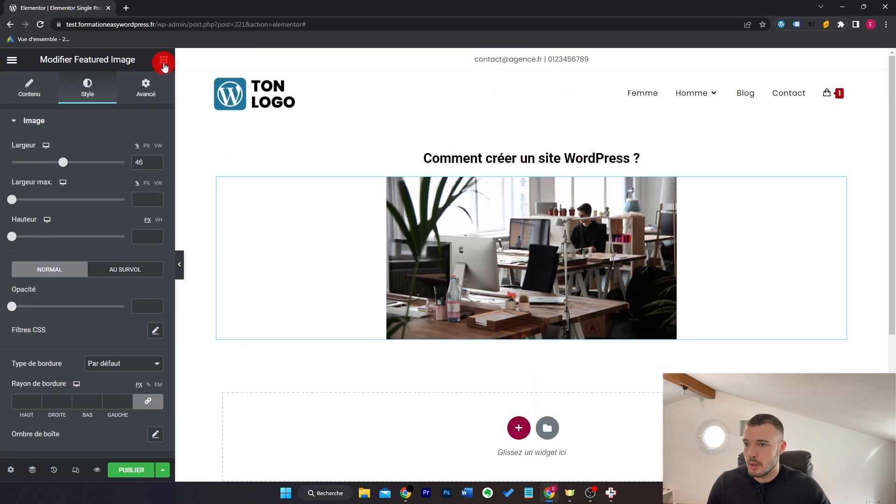
pyautogui.moveTo(79, 248); pyautogui.dragTo(513, 258)
pyautogui.scroll(-10, 520, 255)
pyautogui.scroll(15, 519, 255)
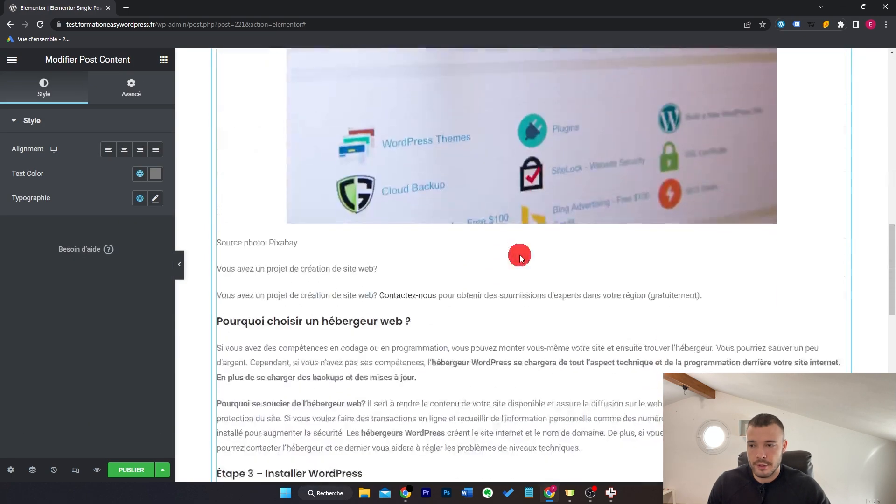
# Step: Narrow the section's content width to about 762 px and widen the featured image to 78%
pyautogui.click(533, 140)
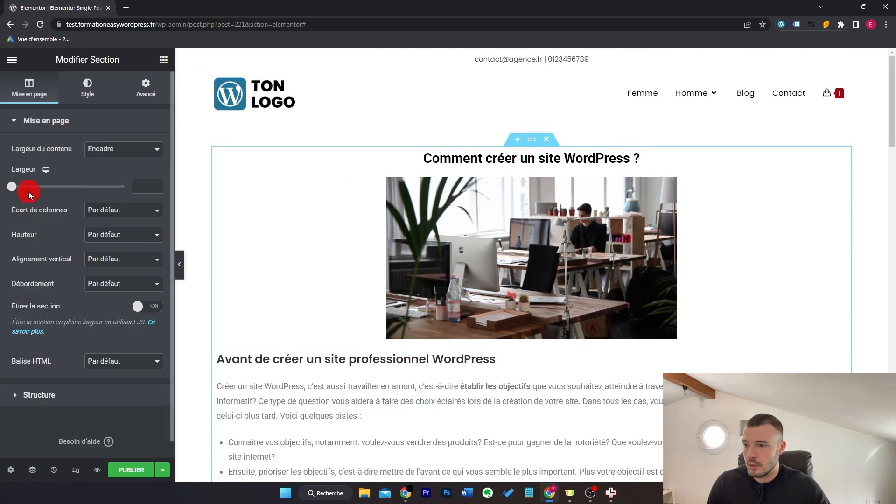
pyautogui.moveTo(11, 189); pyautogui.dragTo(39, 191)
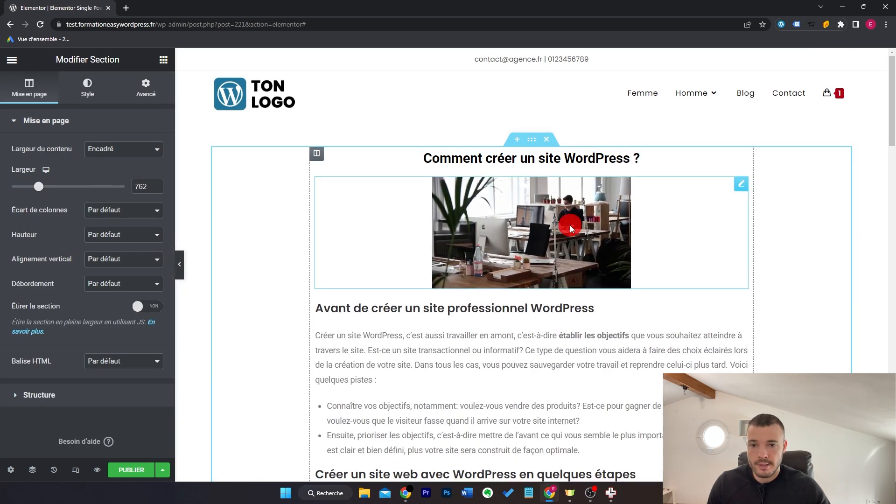
pyautogui.click(733, 188)
pyautogui.moveTo(63, 164); pyautogui.dragTo(99, 163)
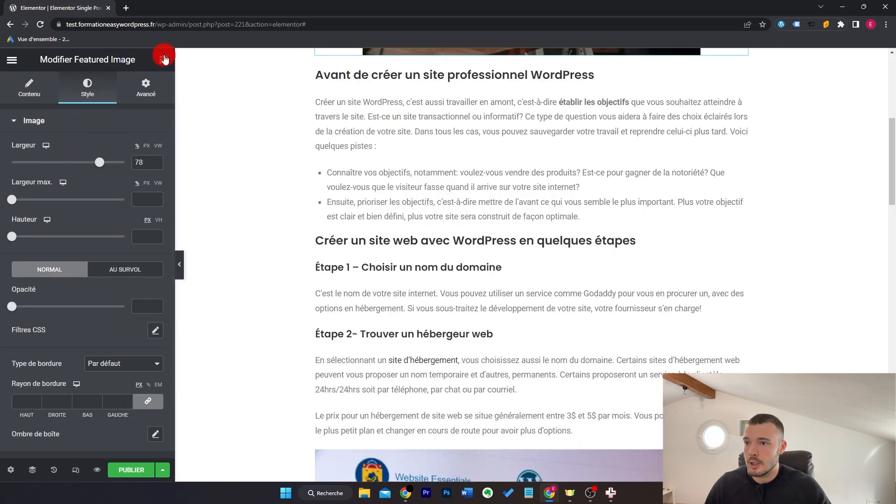
pyautogui.click(162, 58)
pyautogui.scroll(-2, 90, 362)
pyautogui.scroll(2, 103, 360)
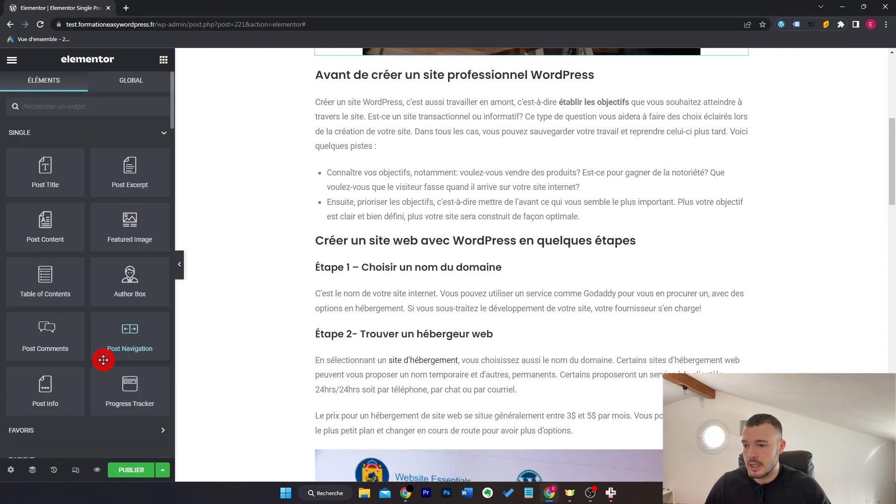
pyautogui.scroll(-20, 565, 262)
pyautogui.scroll(20, 565, 263)
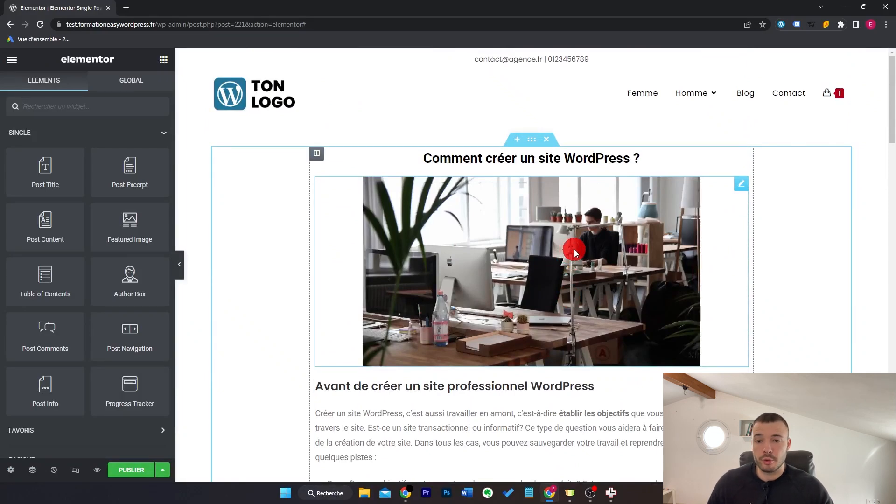
# Step: Delete the old title-and-image section and add a stretched full-width one-column section
pyautogui.click(546, 139)
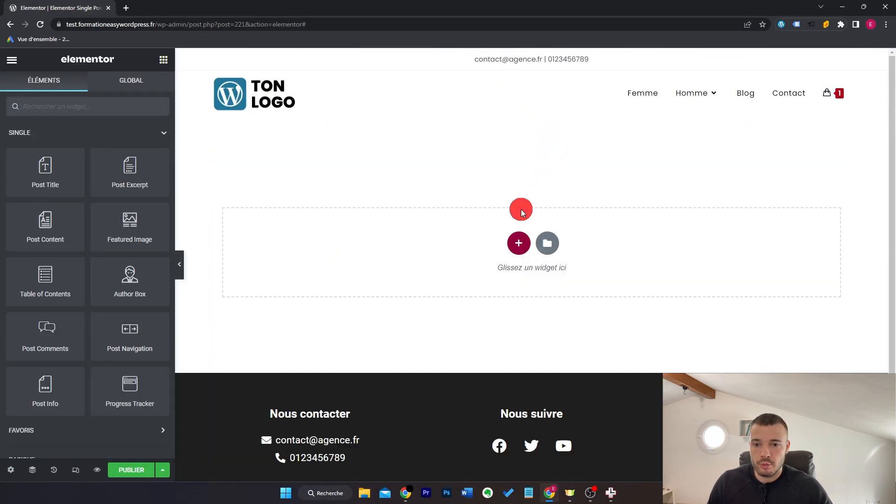
pyautogui.click(519, 242)
pyautogui.click(391, 277)
pyautogui.click(152, 308)
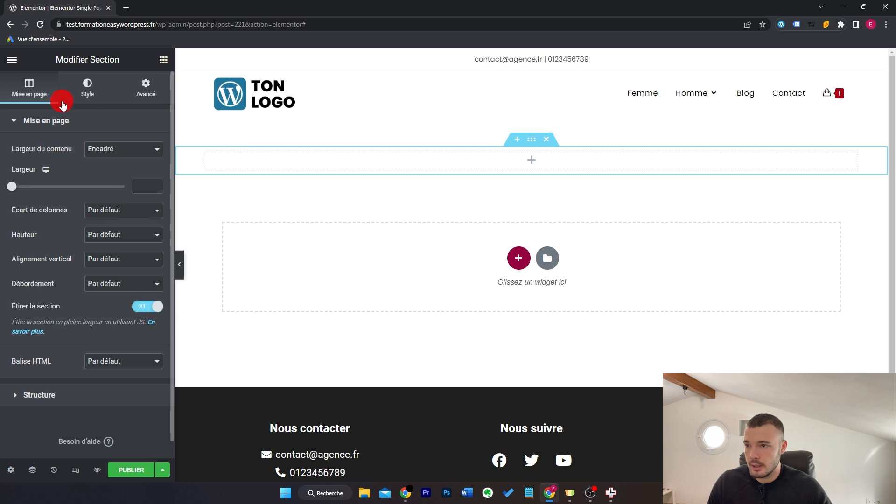
# Step: Give the section a dynamic Featured Image background with a black 0.5 overlay
pyautogui.click(87, 88)
pyautogui.click(107, 175)
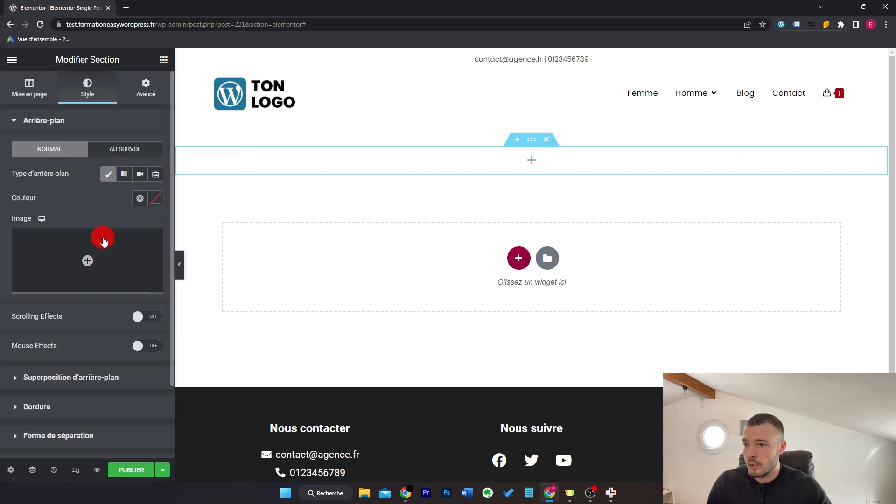
pyautogui.moveTo(103, 252)
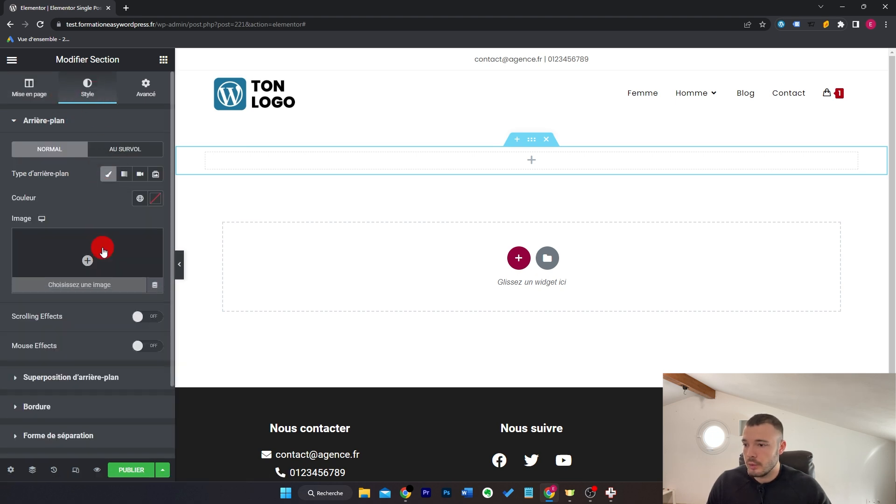
pyautogui.click(156, 291)
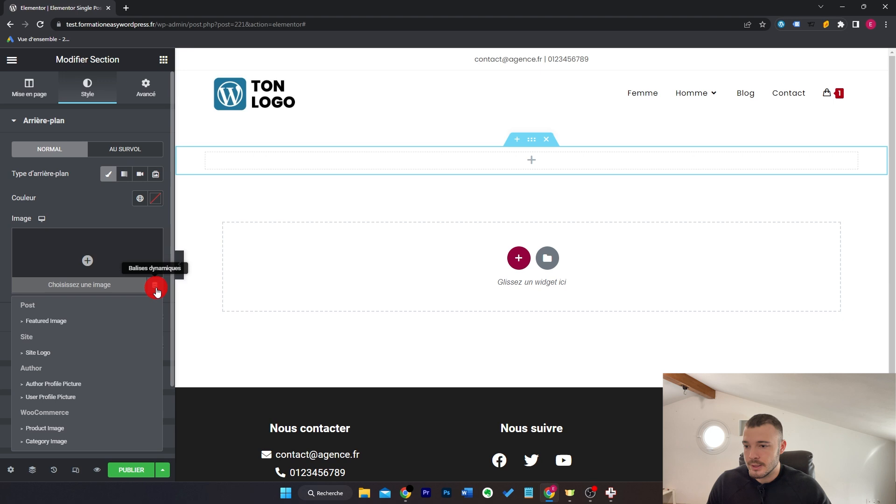
pyautogui.click(89, 323)
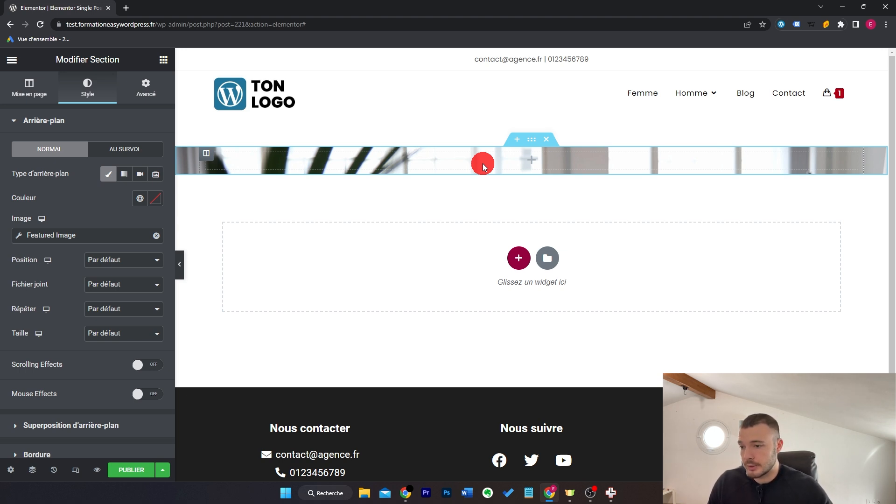
pyautogui.click(71, 425)
pyautogui.click(140, 203)
pyautogui.click(156, 227)
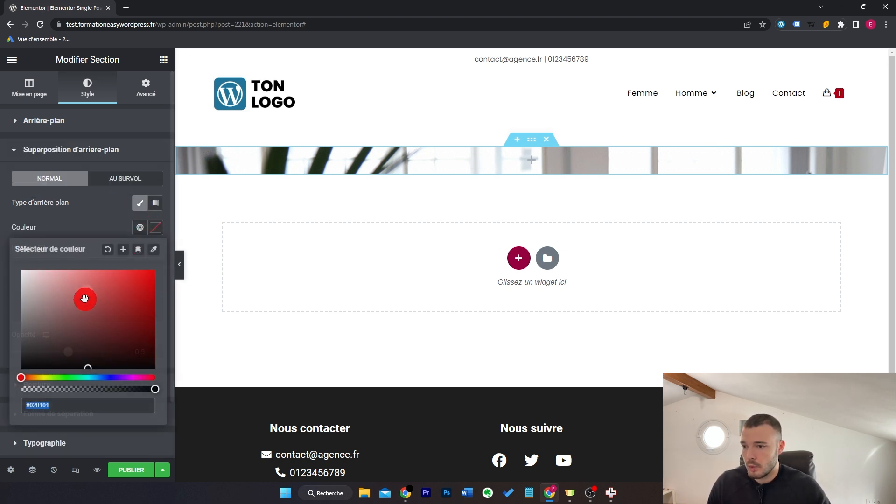
pyautogui.click(83, 212)
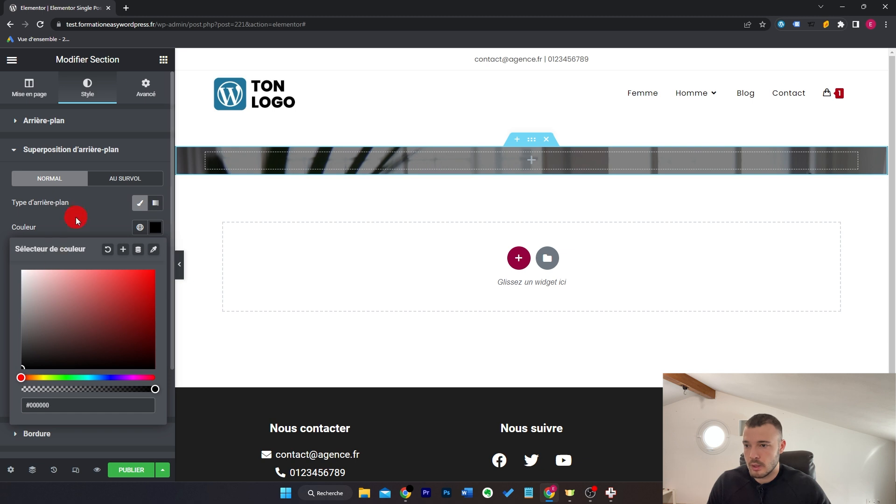
# Step: Set the section's minimum height to 400 px
pyautogui.click(44, 85)
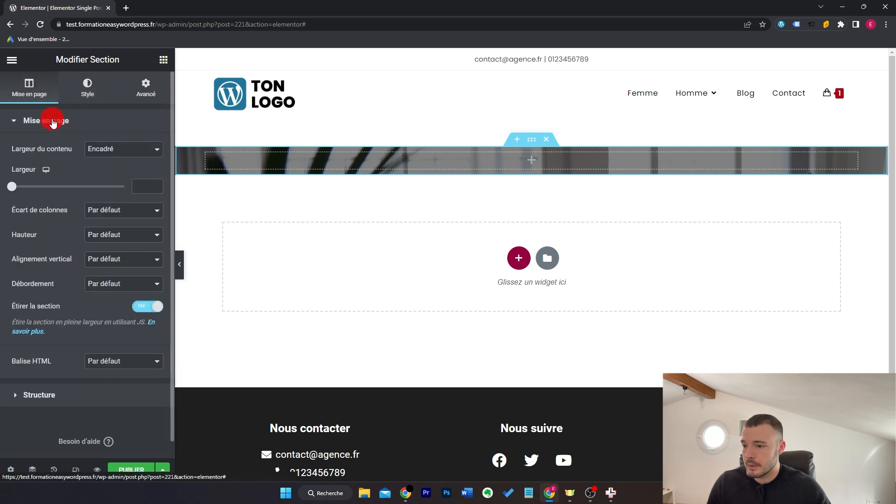
pyautogui.click(116, 231)
pyautogui.click(113, 263)
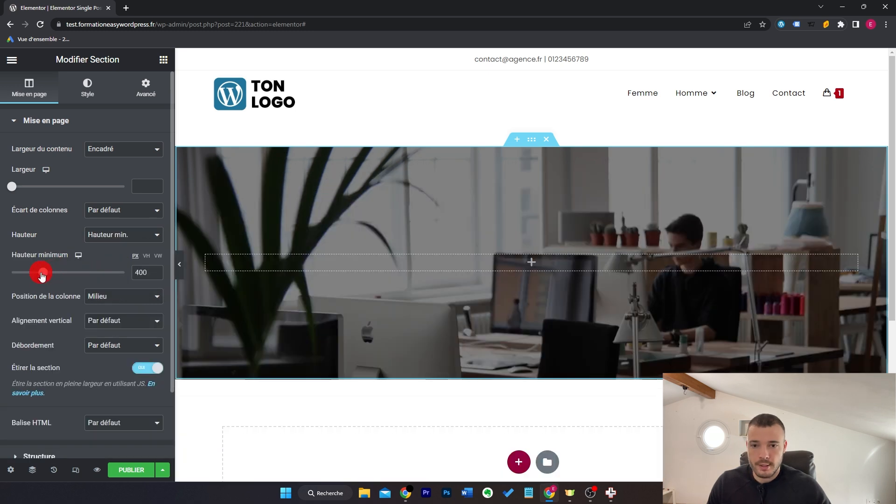
# Step: Place a centred white Post Title and a Post Info row inside the hero
pyautogui.click(163, 60)
pyautogui.moveTo(52, 173); pyautogui.dragTo(456, 263)
pyautogui.click(119, 288)
pyautogui.click(87, 86)
pyautogui.click(151, 174)
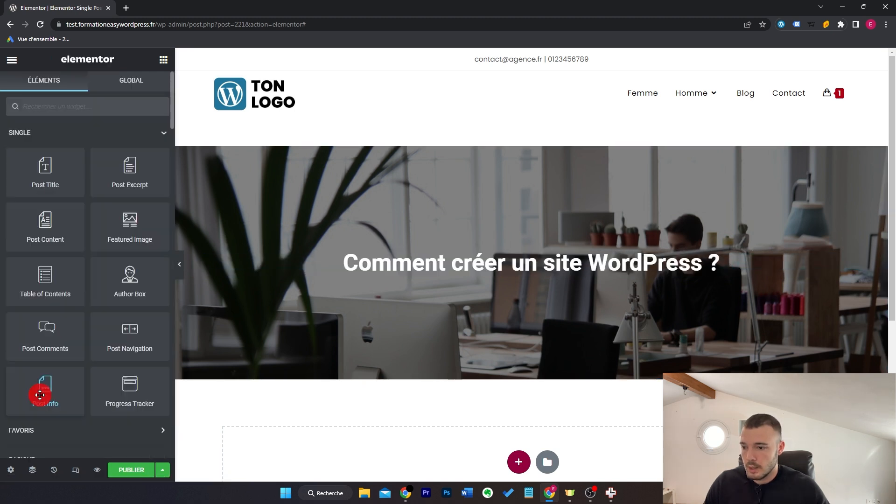
pyautogui.moveTo(40, 390); pyautogui.dragTo(569, 271)
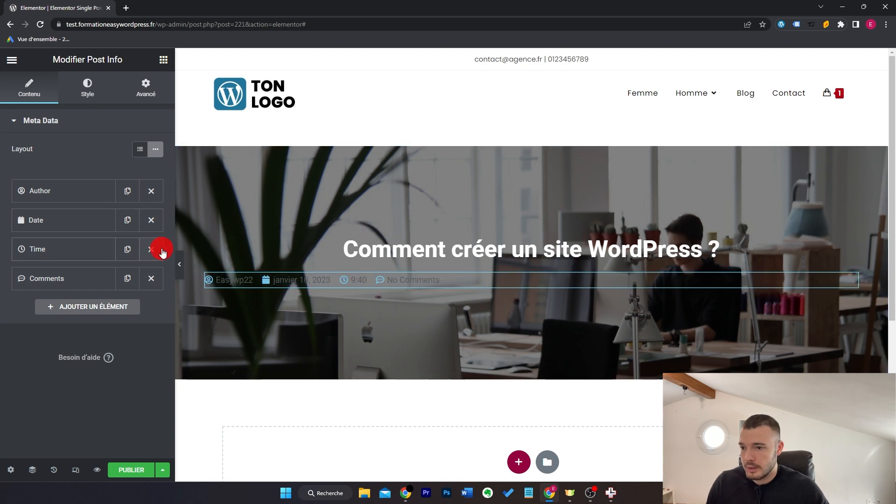
# Step: Remove comments and author from Post Info, leaving centred date and time
pyautogui.click(150, 280)
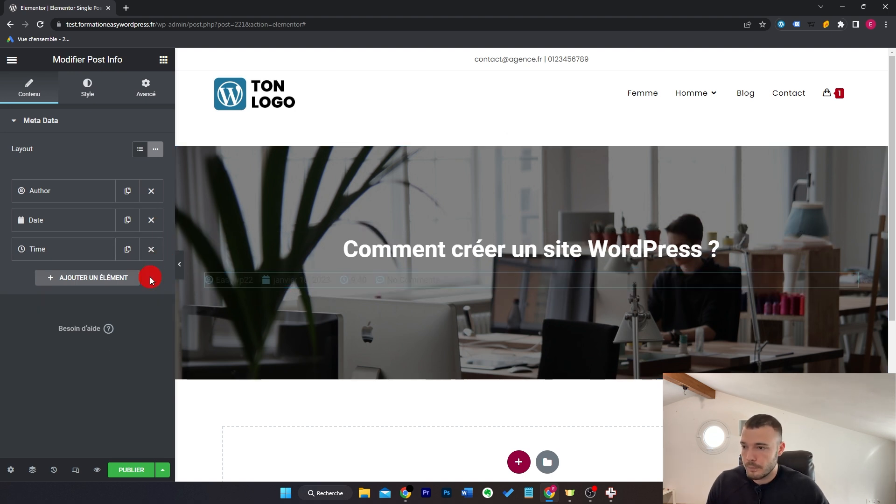
pyautogui.click(150, 192)
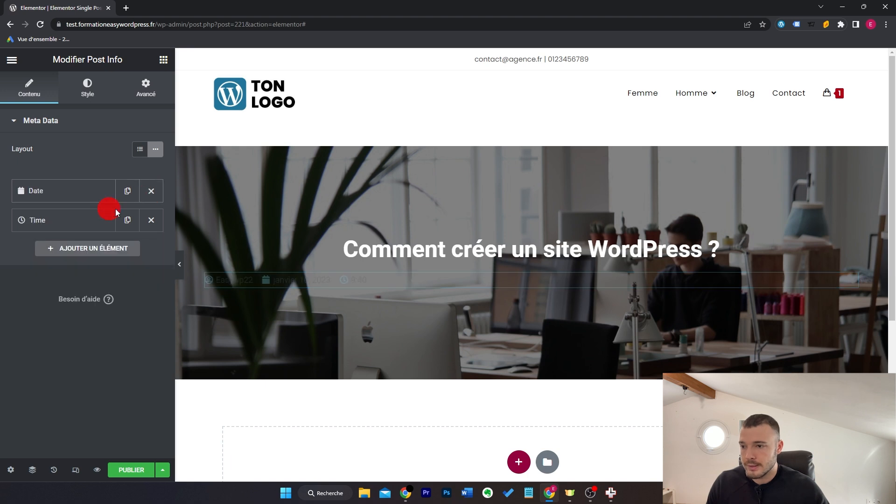
pyautogui.click(87, 88)
pyautogui.click(140, 186)
# Step: Make the post info icons and text white
pyautogui.click(90, 250)
pyautogui.click(152, 178)
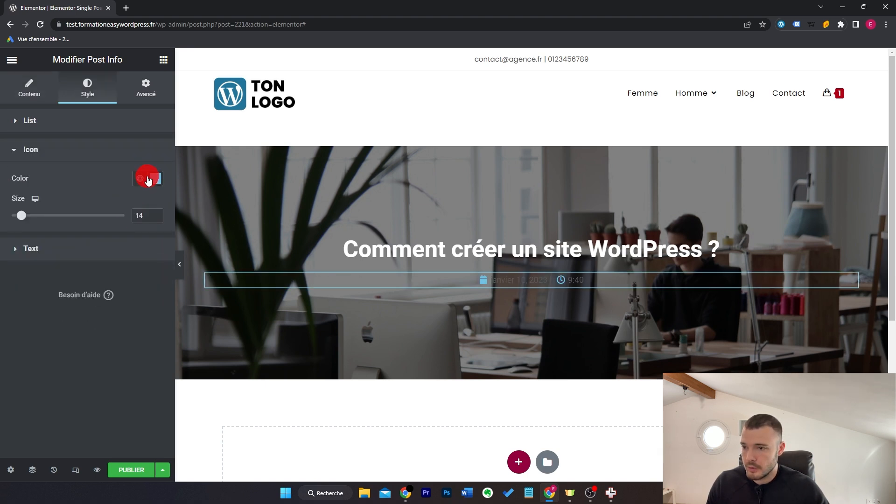
pyautogui.moveTo(104, 226); pyautogui.dragTo(2, 215)
pyautogui.click(59, 437)
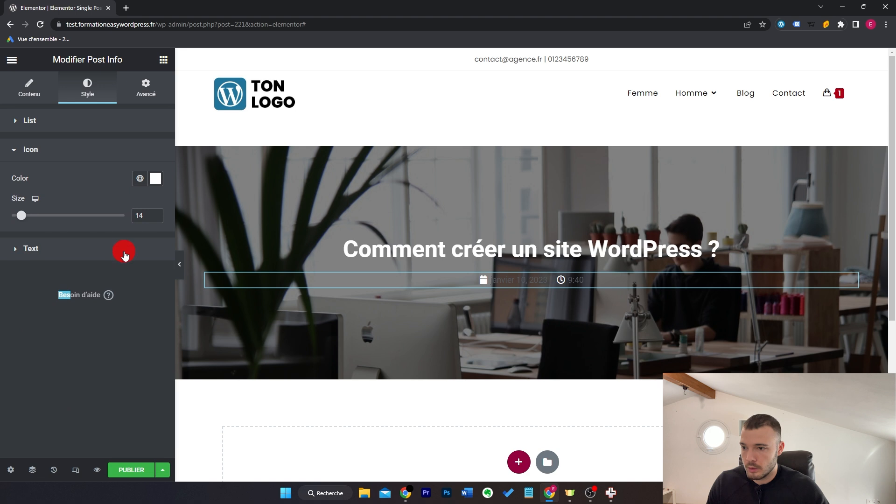
pyautogui.click(120, 256)
pyautogui.click(157, 246)
pyautogui.moveTo(80, 317); pyautogui.dragTo(3, 294)
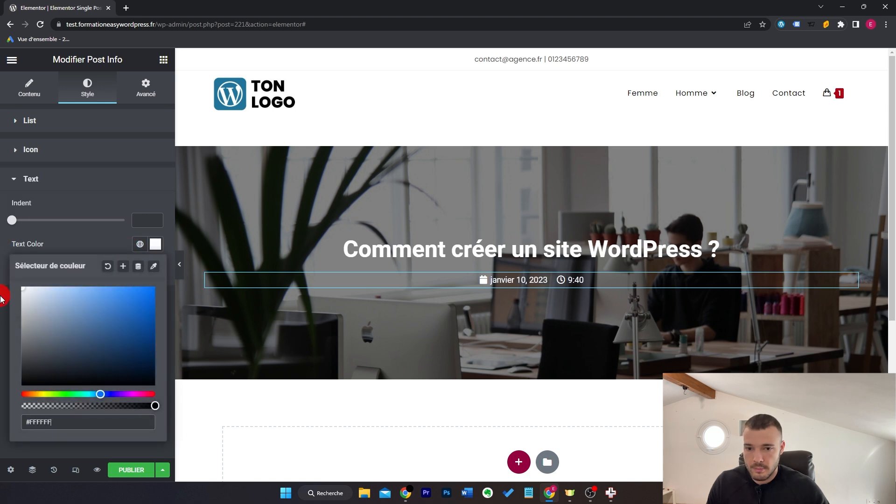
pyautogui.click(14, 310)
# Step: Set post info text size 16 and icon size 17, then preview the hero
pyautogui.click(155, 269)
pyautogui.click(138, 359)
pyautogui.write('16')
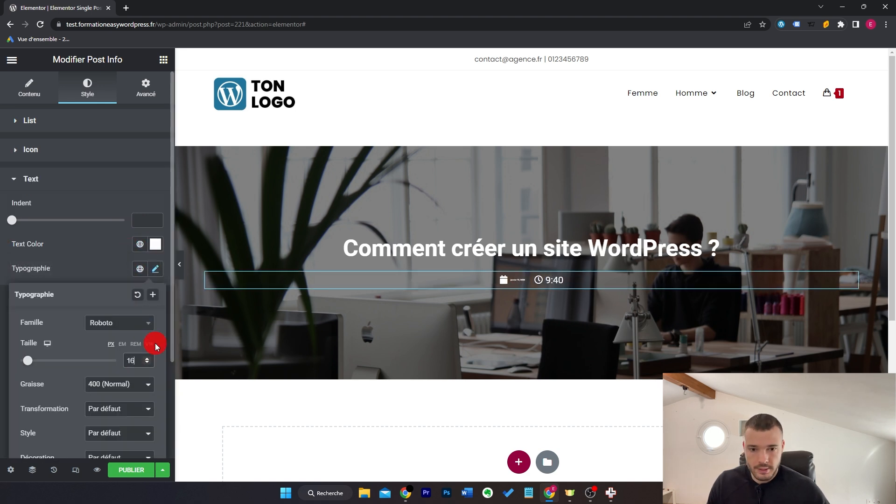
pyautogui.click(147, 151)
pyautogui.click(157, 213)
pyautogui.click(157, 213)
pyautogui.click(156, 213)
pyautogui.hotkey('ctrl', 'p')
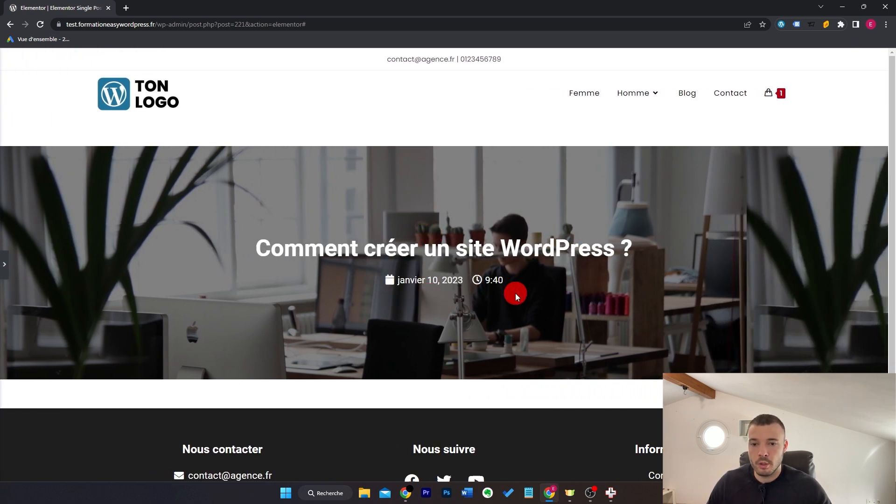
# Step: Add the Post Content widget to the empty section and narrow its width
pyautogui.click(4, 264)
pyautogui.moveTo(42, 232); pyautogui.dragTo(539, 381)
pyautogui.moveTo(10, 186); pyautogui.dragTo(35, 191)
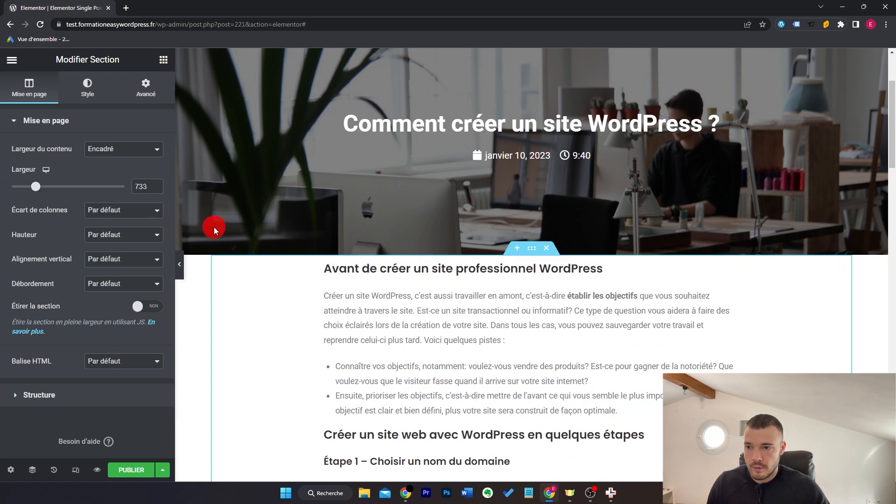
# Step: Give the content column a solid white background
pyautogui.click(326, 262)
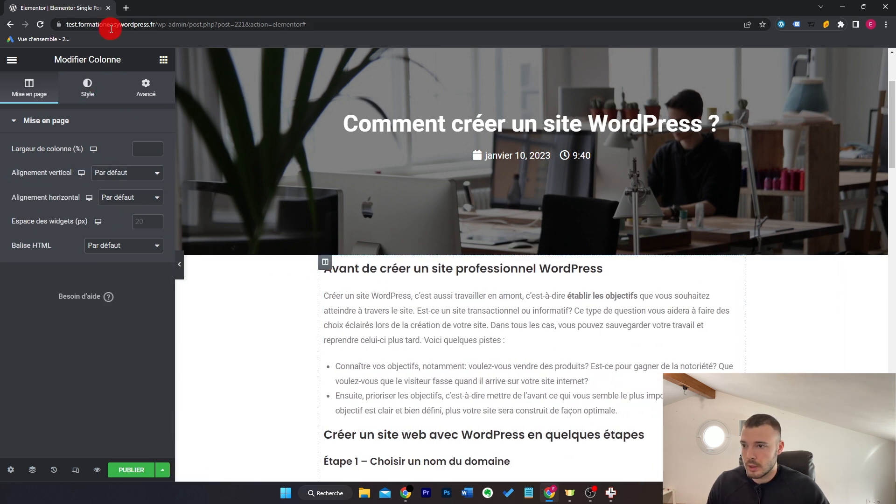
pyautogui.click(87, 88)
pyautogui.click(124, 174)
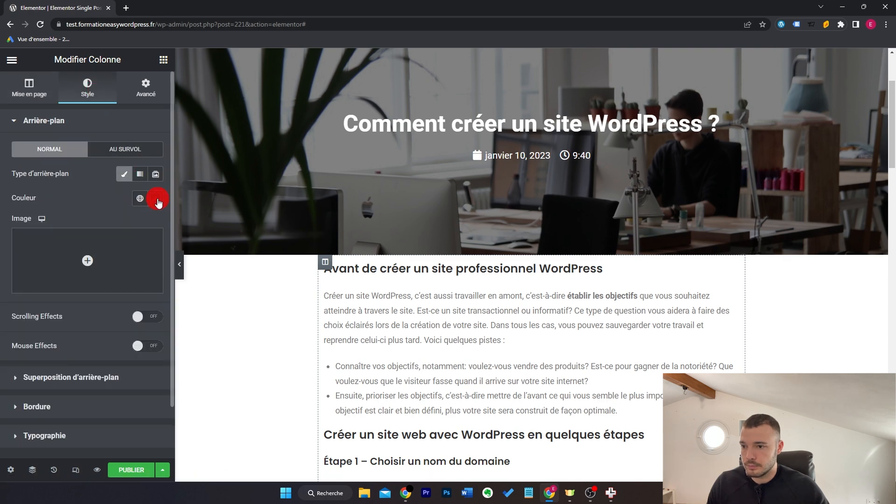
pyautogui.click(155, 199)
pyautogui.click(48, 202)
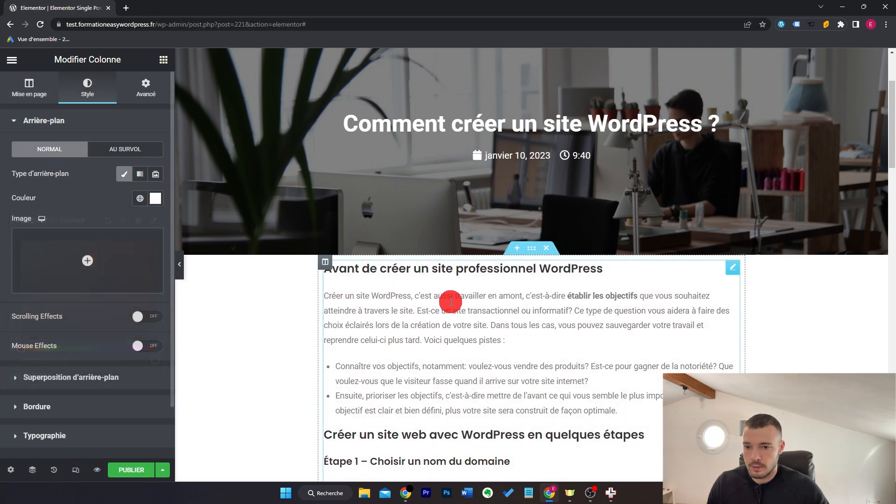
# Step: Set a negative top margin on the content section so it overlaps the hero
pyautogui.click(531, 248)
pyautogui.click(139, 88)
pyautogui.click(38, 166)
pyautogui.write('-106')
pyautogui.click(37, 164)
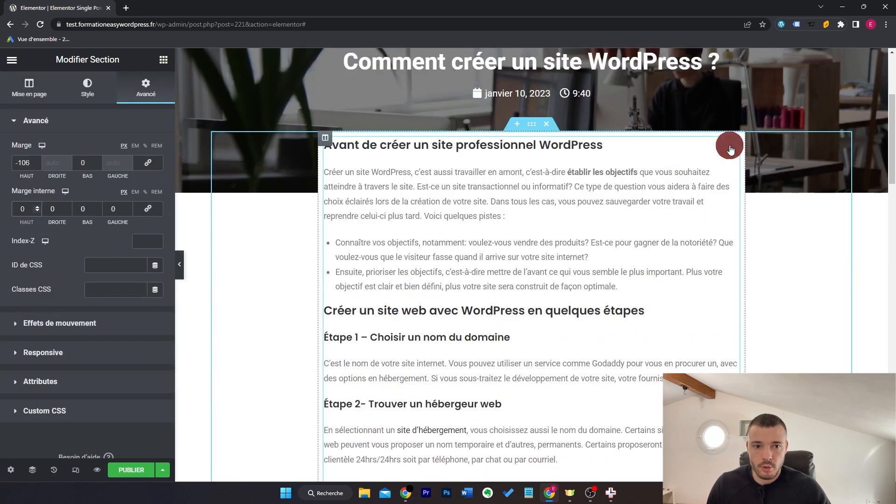
# Step: Apply a 20 px corner radius to the white content card
pyautogui.click(731, 145)
pyautogui.click(131, 88)
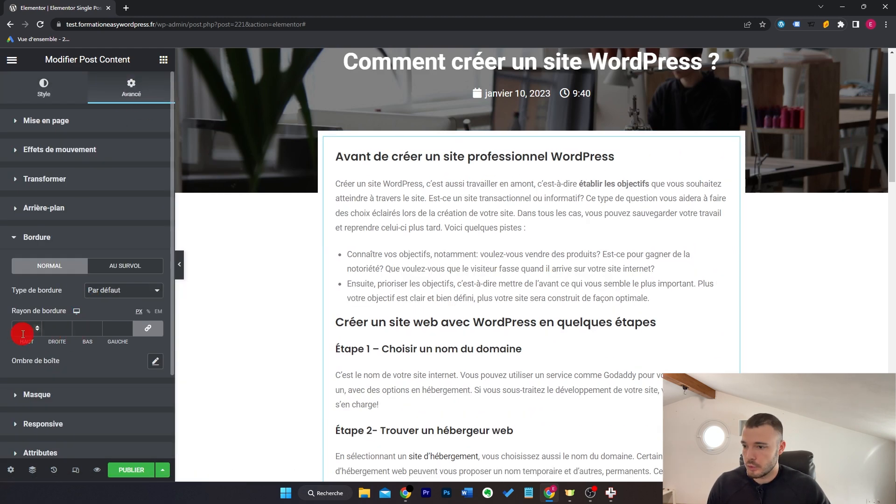
pyautogui.write('20')
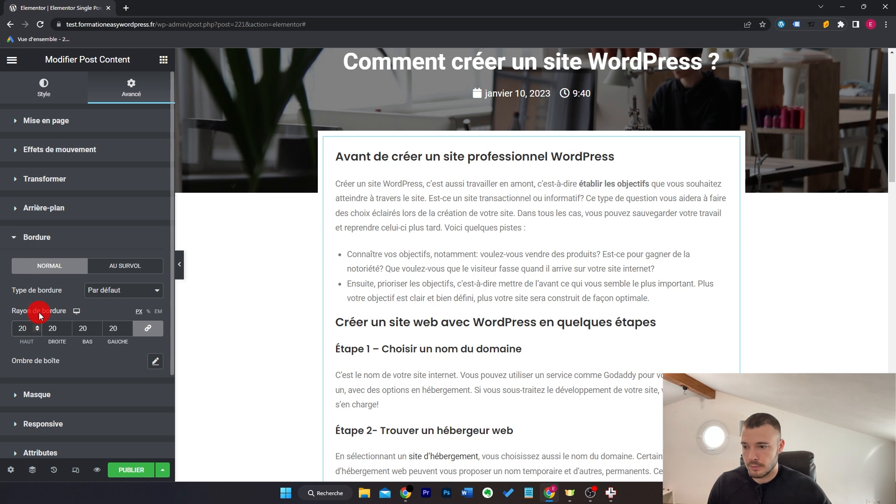
pyautogui.moveTo(28, 329); pyautogui.dragTo(2, 331)
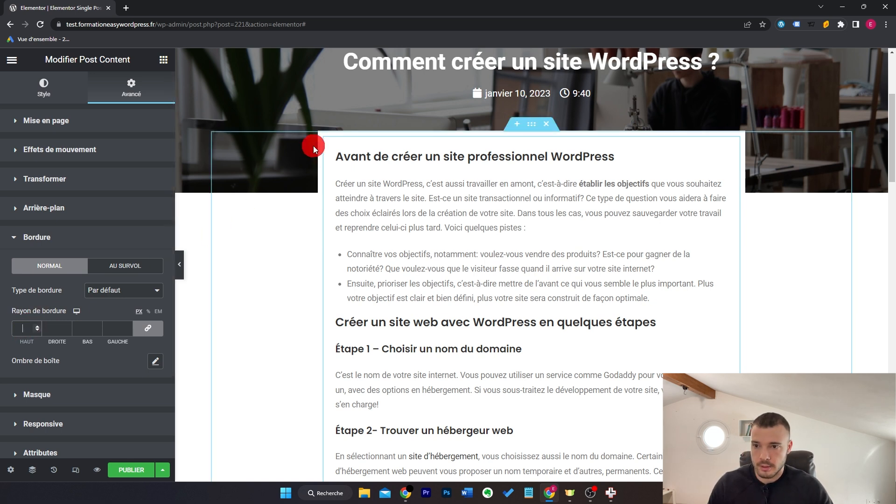
pyautogui.click(325, 138)
pyautogui.click(140, 91)
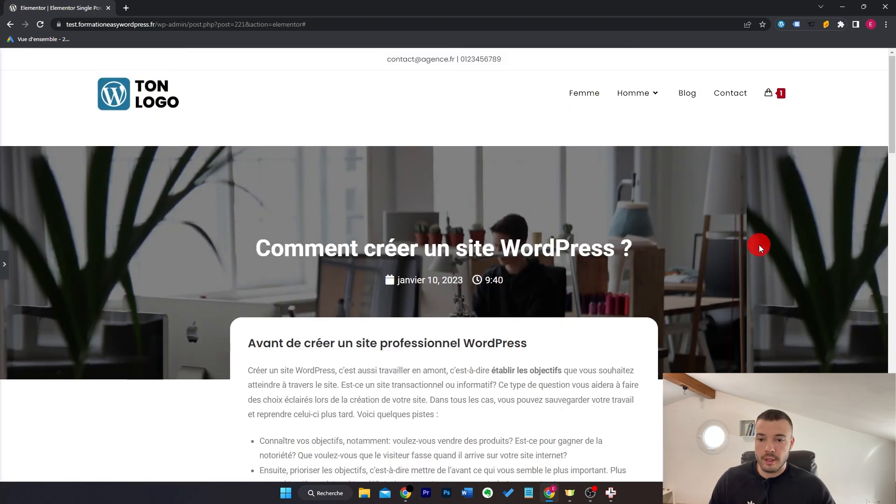
pyautogui.scroll(-4, 759, 247)
pyautogui.scroll(4, 760, 247)
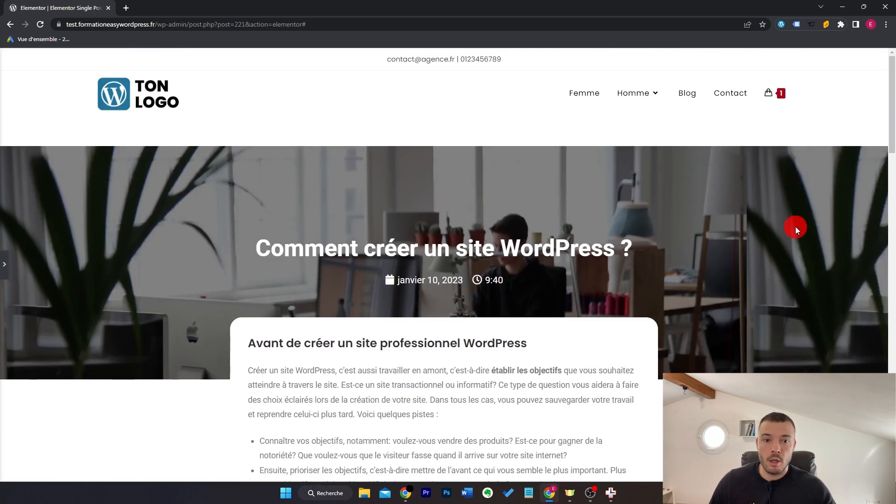
pyautogui.scroll(-15, 806, 229)
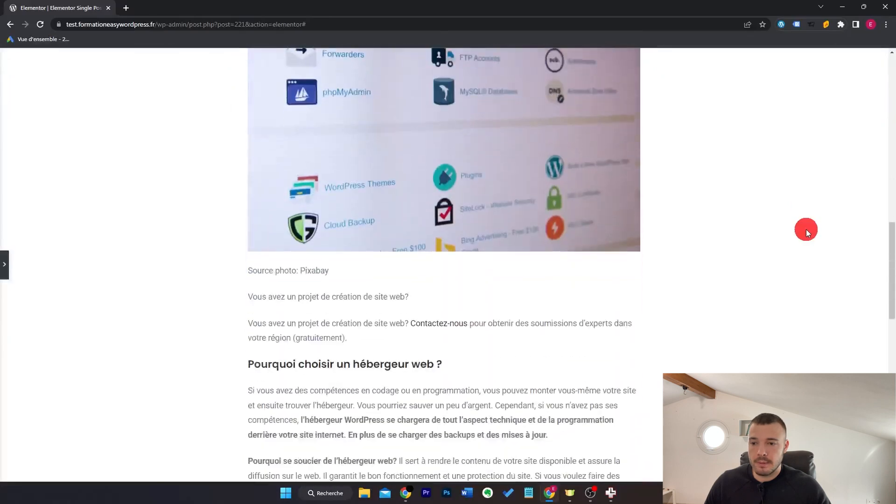
pyautogui.scroll(-6, 808, 230)
pyautogui.scroll(20, 808, 230)
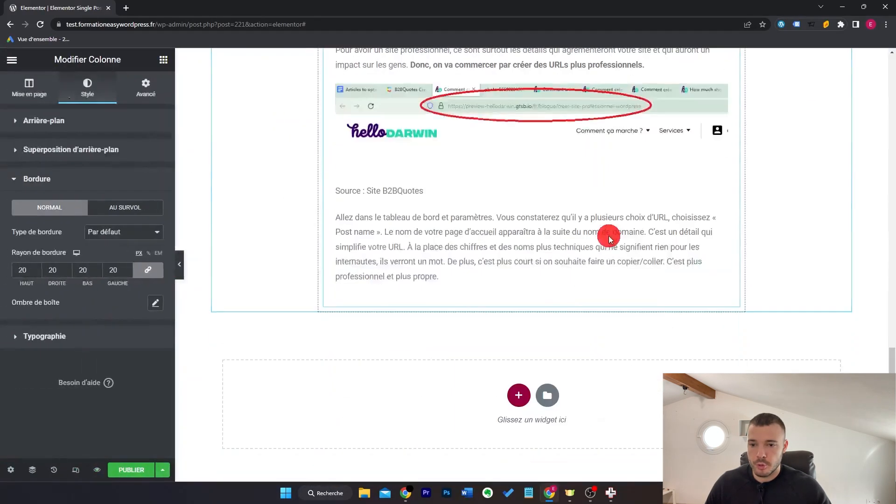
# Step: Add the Post Comments widget below the article content
pyautogui.scroll(-1, 610, 238)
pyautogui.click(165, 63)
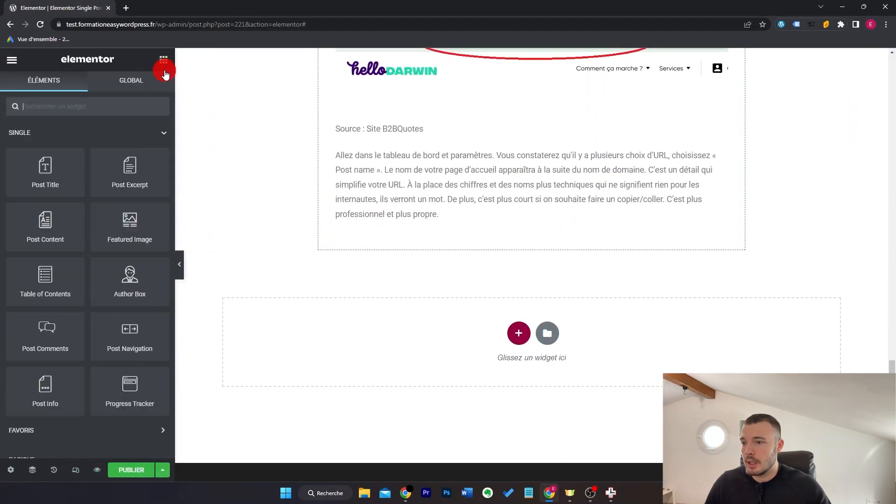
pyautogui.moveTo(52, 313); pyautogui.dragTo(364, 355)
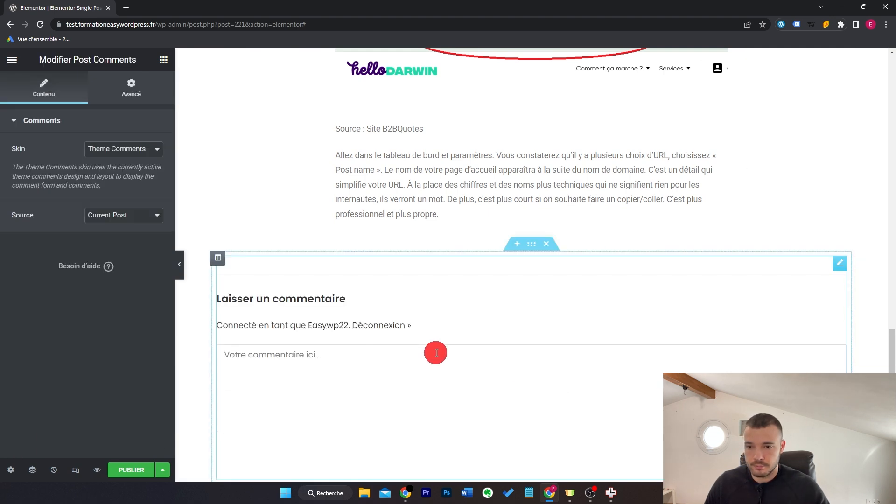
pyautogui.click(266, 205)
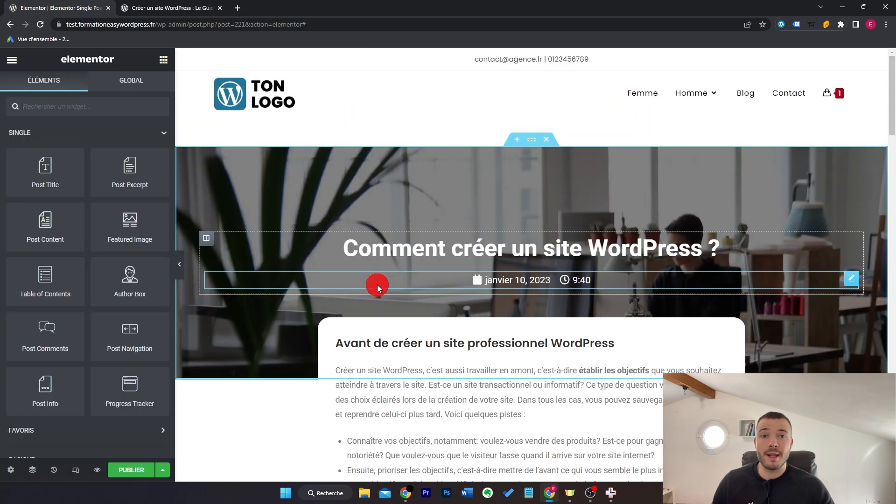
# Step: Publish the template with the display condition Include > Articles > All
pyautogui.click(133, 471)
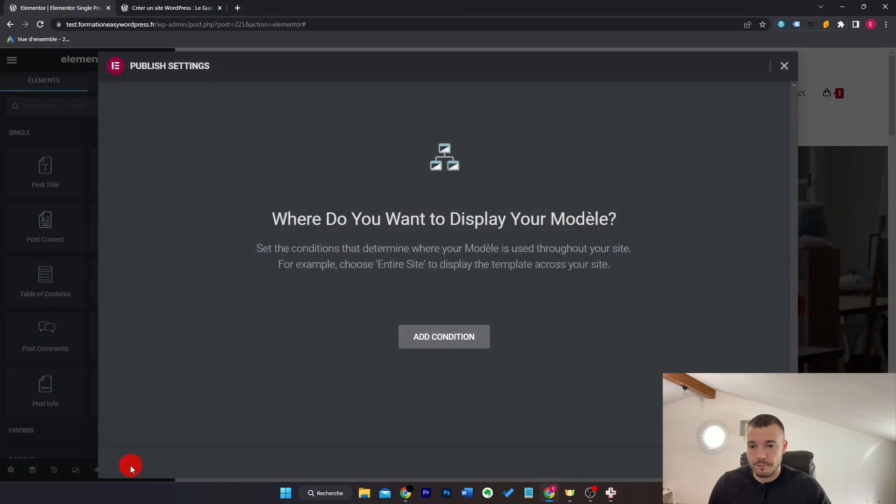
pyautogui.click(464, 343)
pyautogui.click(403, 314)
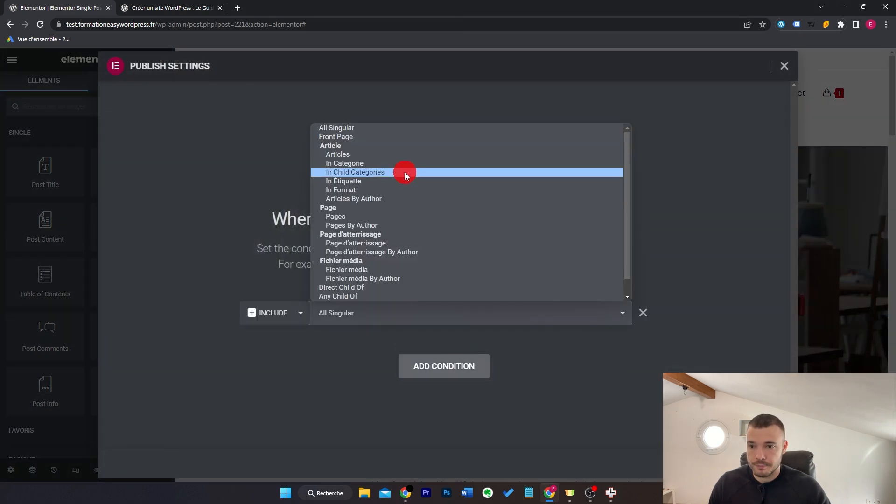
pyautogui.click(405, 156)
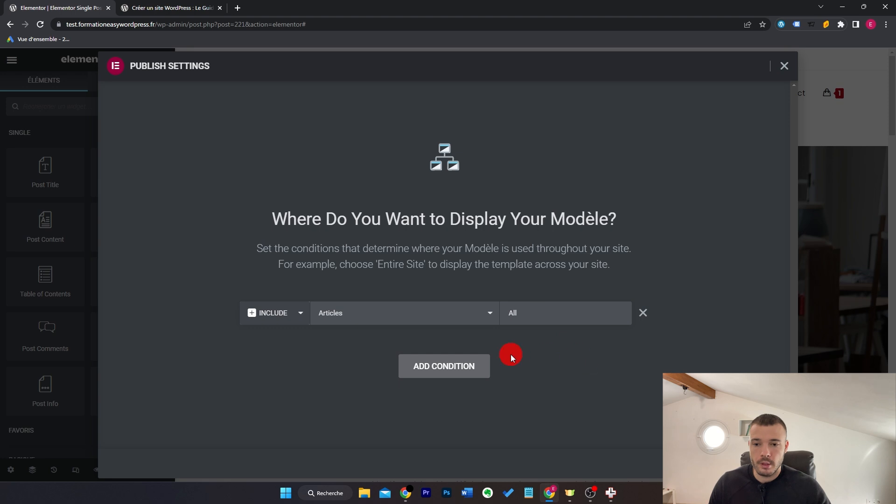
pyautogui.click(488, 321)
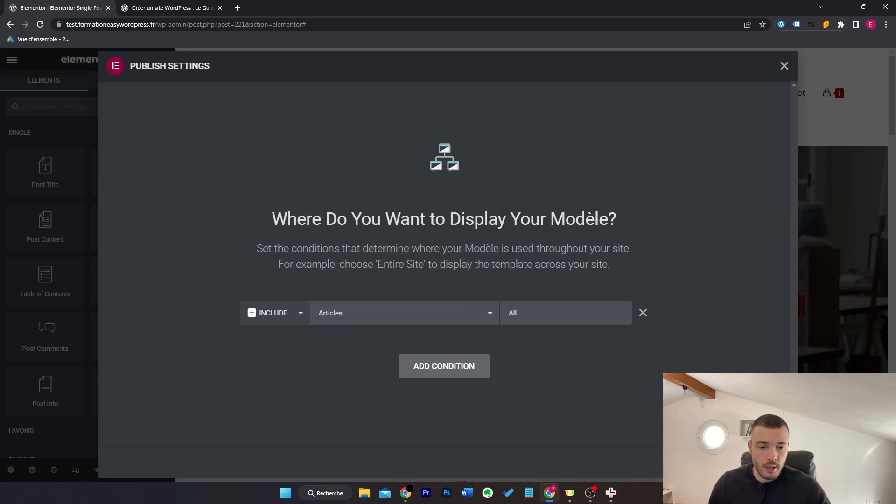
pyautogui.click(752, 464)
pyautogui.click(753, 98)
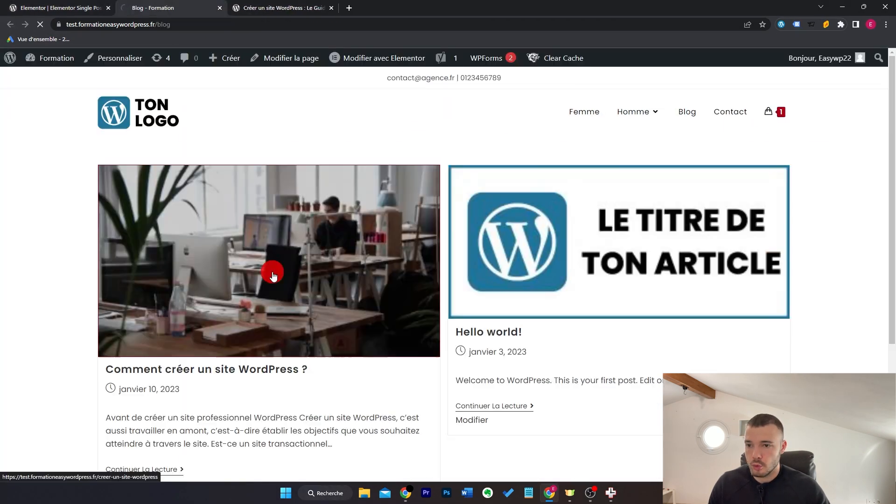
# Step: Check an article from the Blog listing, then scroll through Hello world! to verify the template
pyautogui.click(269, 273)
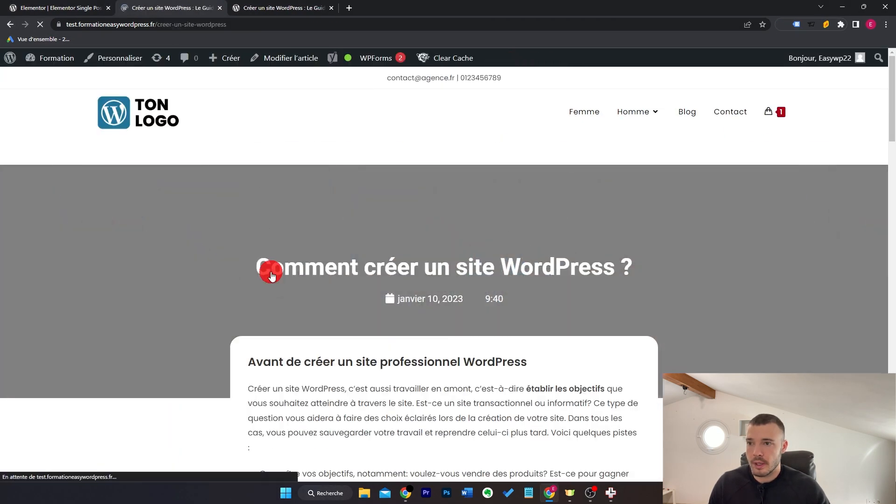
pyautogui.scroll(-15, 688, 264)
pyautogui.scroll(15, 687, 263)
pyautogui.hotkey('alt', 'Left')
pyautogui.click(554, 260)
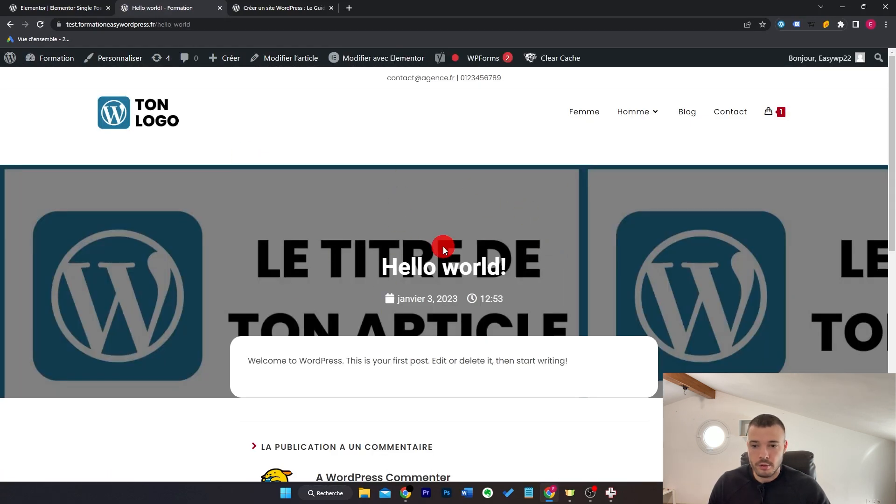
pyautogui.scroll(-3, 434, 345)
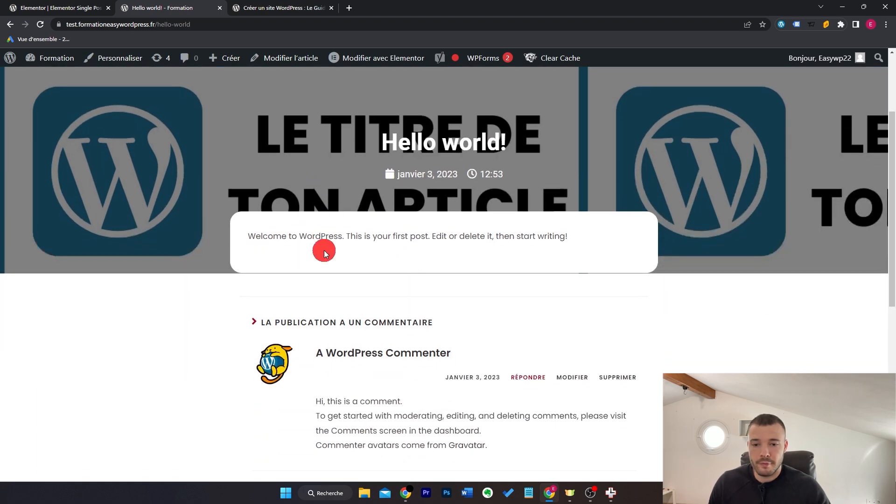
pyautogui.scroll(-1, 727, 272)
pyautogui.scroll(5, 727, 272)
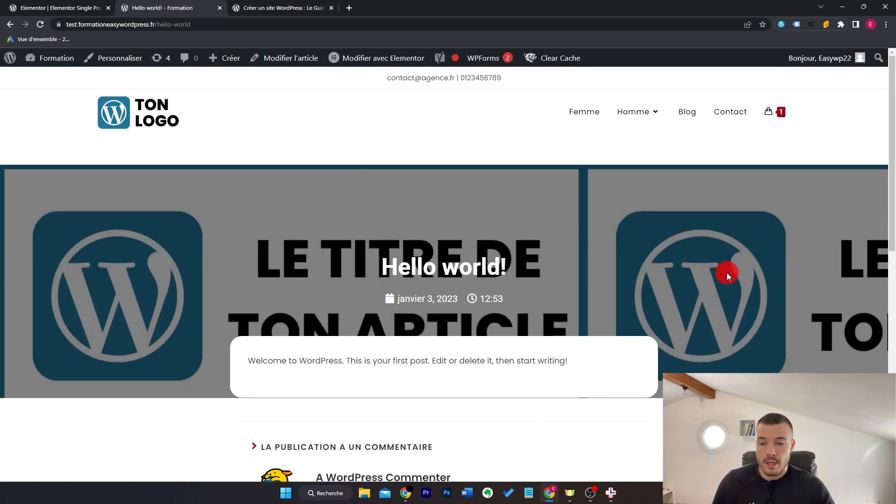